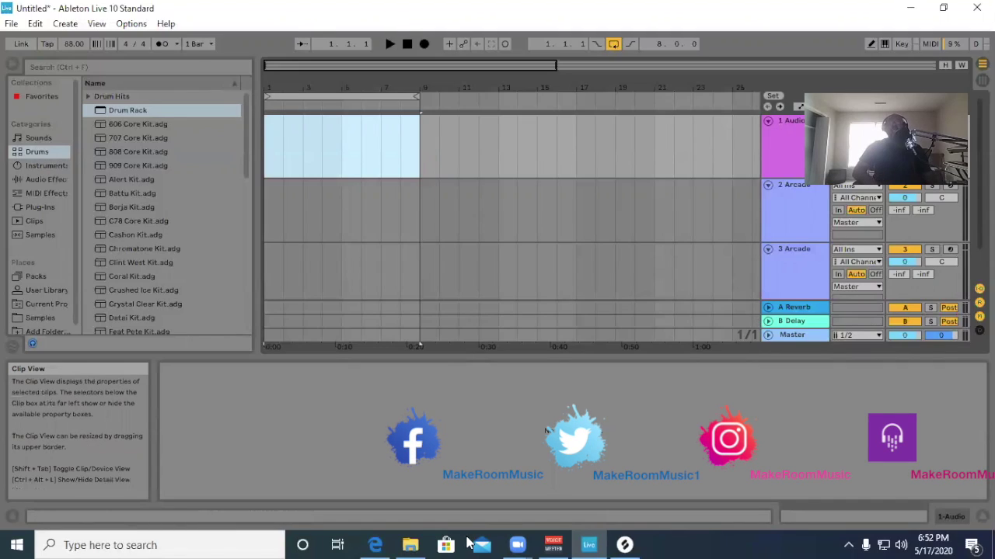
Play the Tays recording video from the Desktop folder in File Explorer and uncover Live's tempo controls while it runs.
click(267, 153)
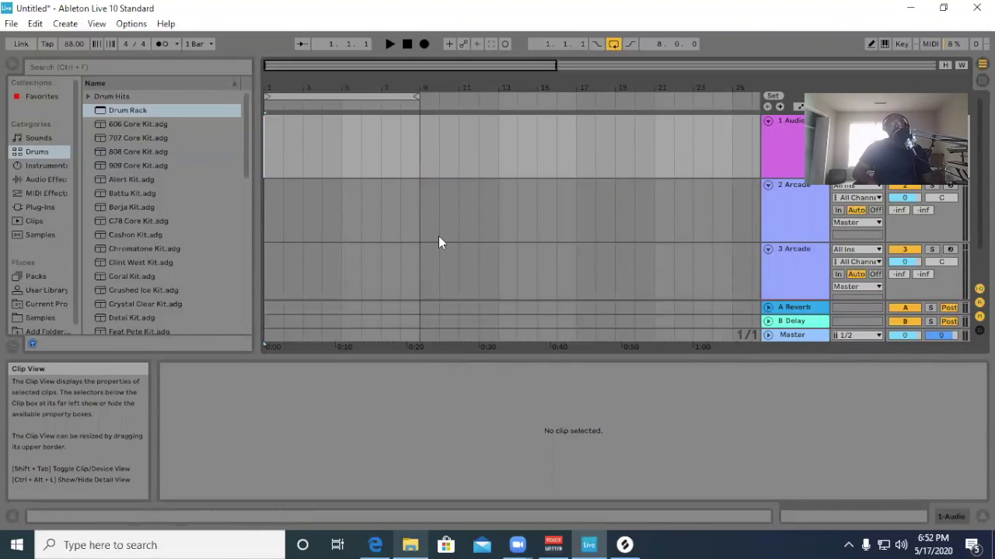
key(alt+Tab)
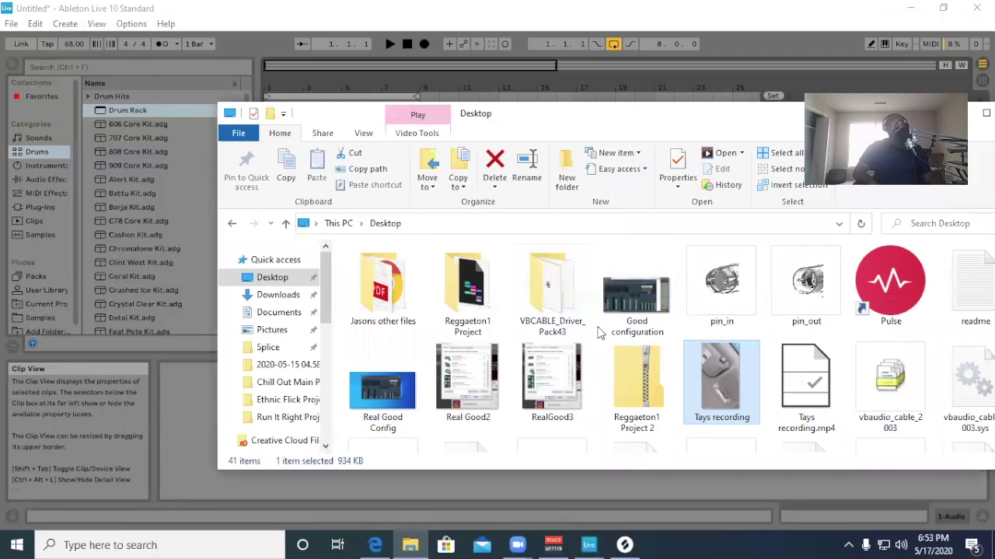
double_click(721, 378)
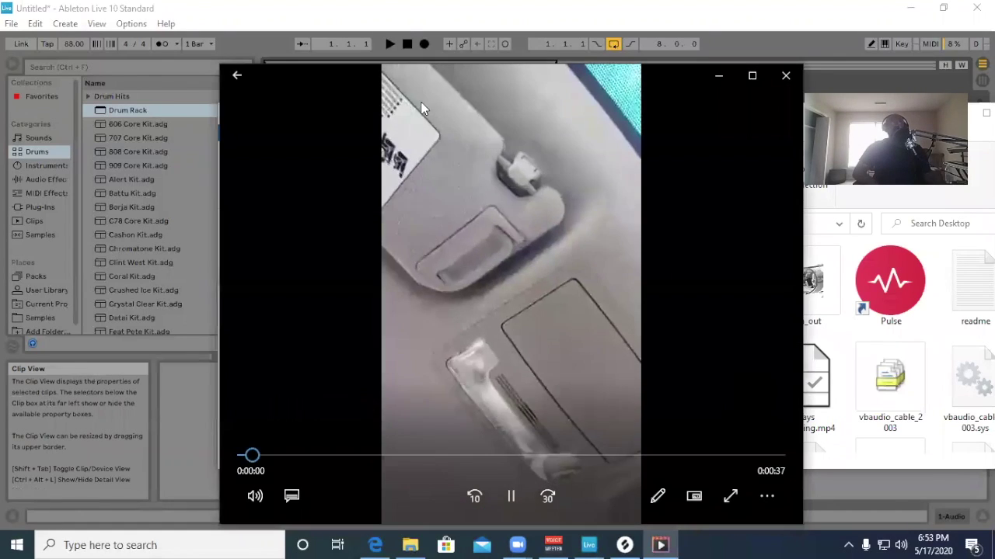
drag(338, 75, 526, 151)
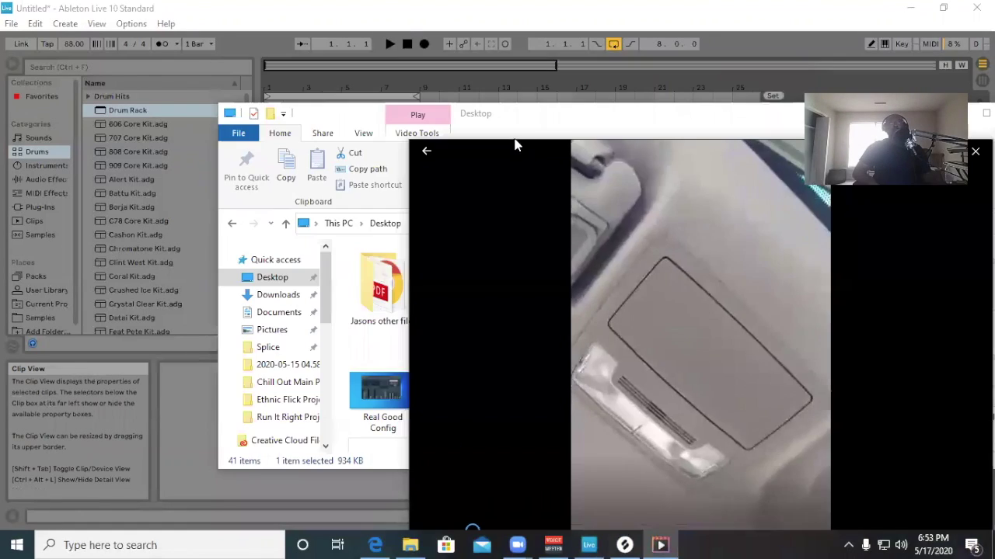
click(536, 118)
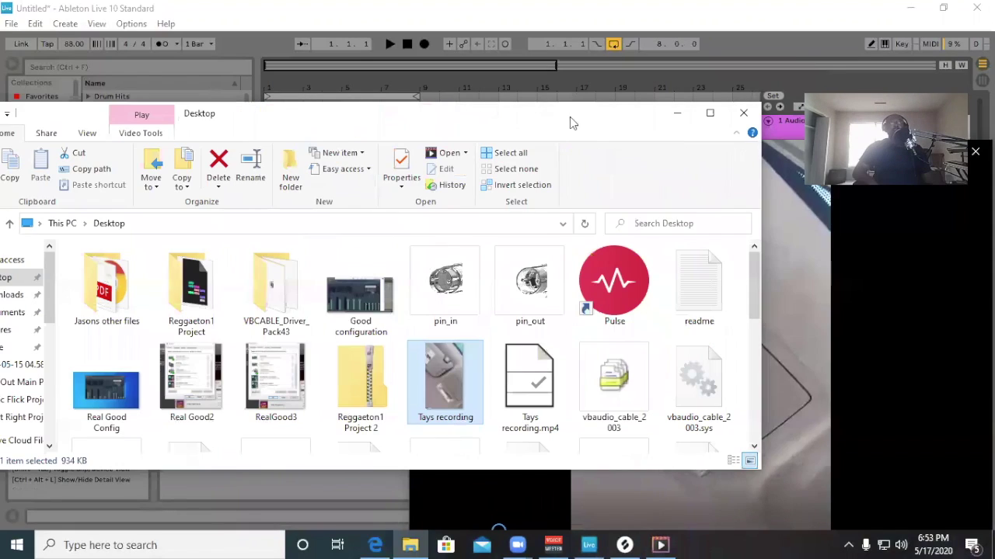
click(676, 114)
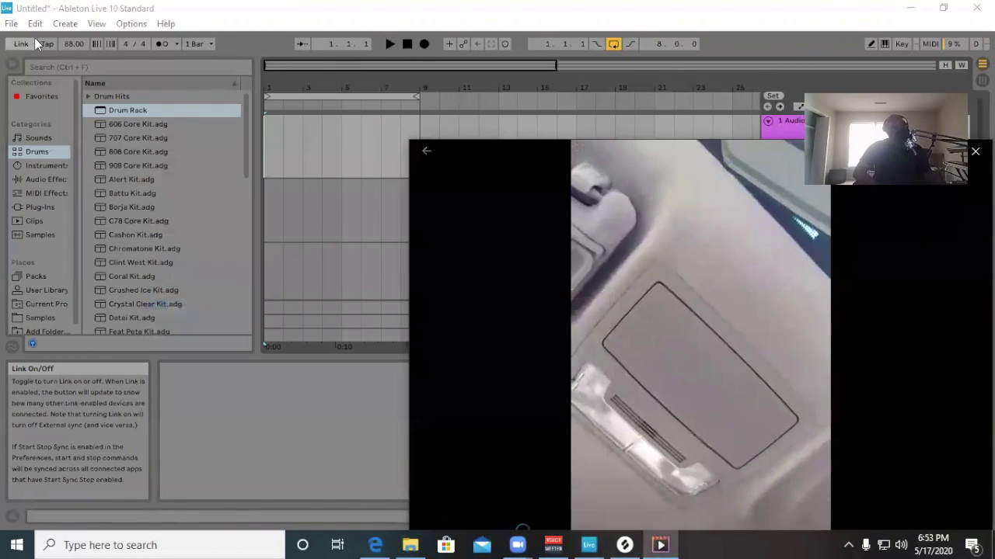
Tap the tempo in time with the playing recording to find its BPM, and stop the transport.
click(47, 44)
click(48, 43)
click(48, 43)
click(47, 44)
click(47, 43)
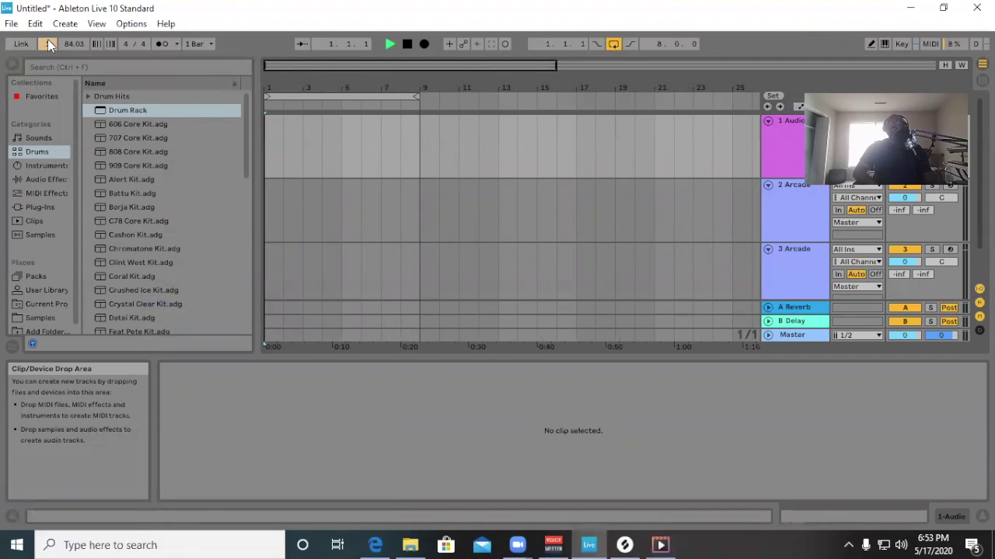
click(48, 44)
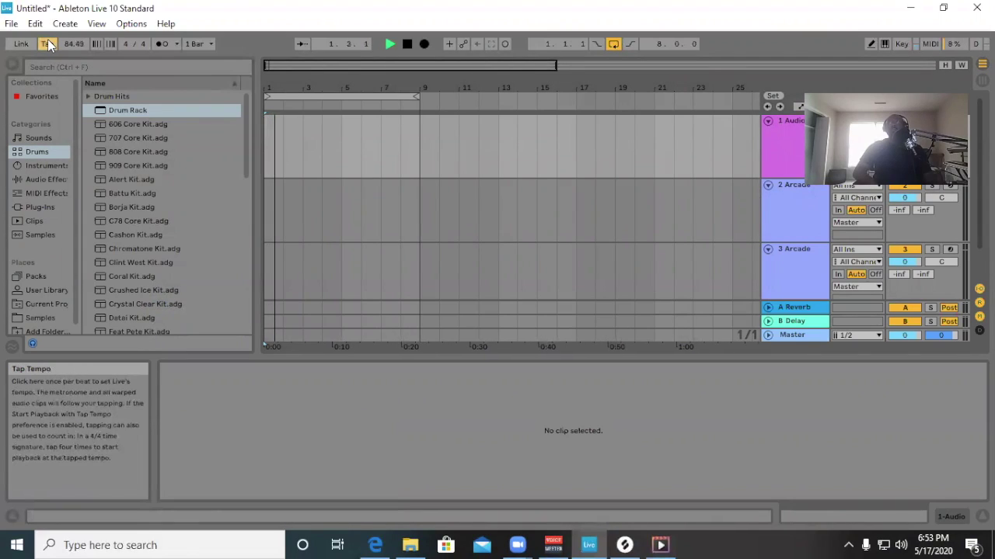
click(47, 43)
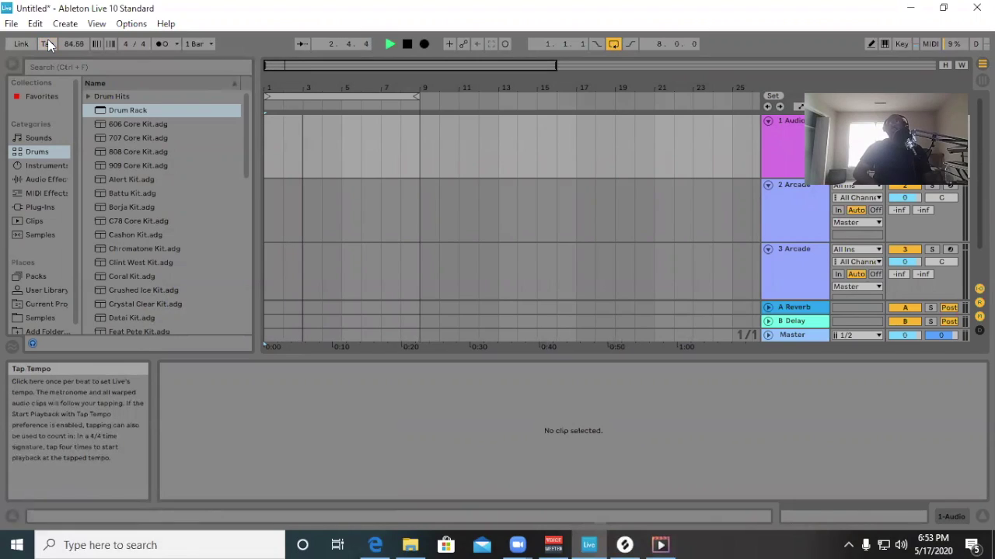
click(47, 44)
click(47, 43)
click(46, 43)
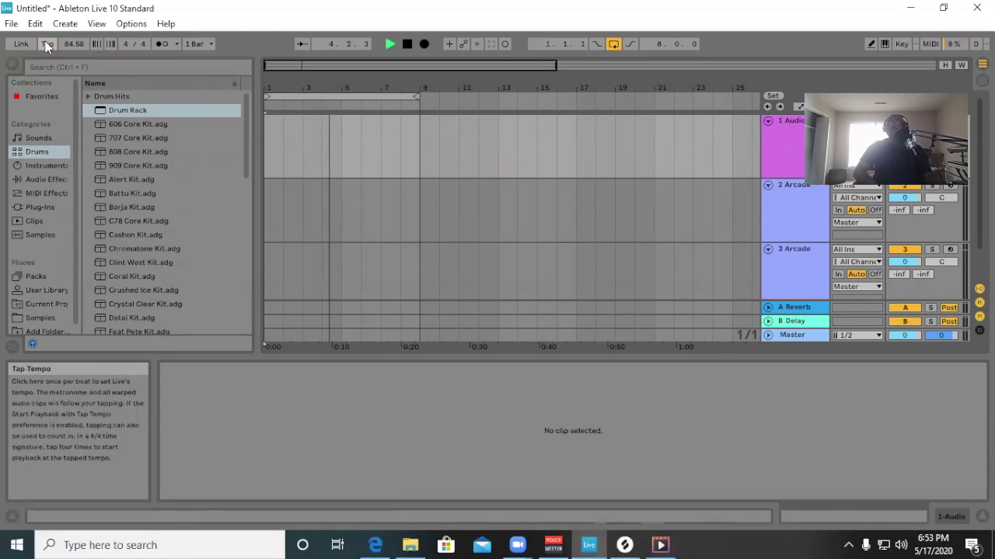
click(406, 44)
click(406, 45)
Turn on the metronome and close the Tays recording video player.
click(163, 43)
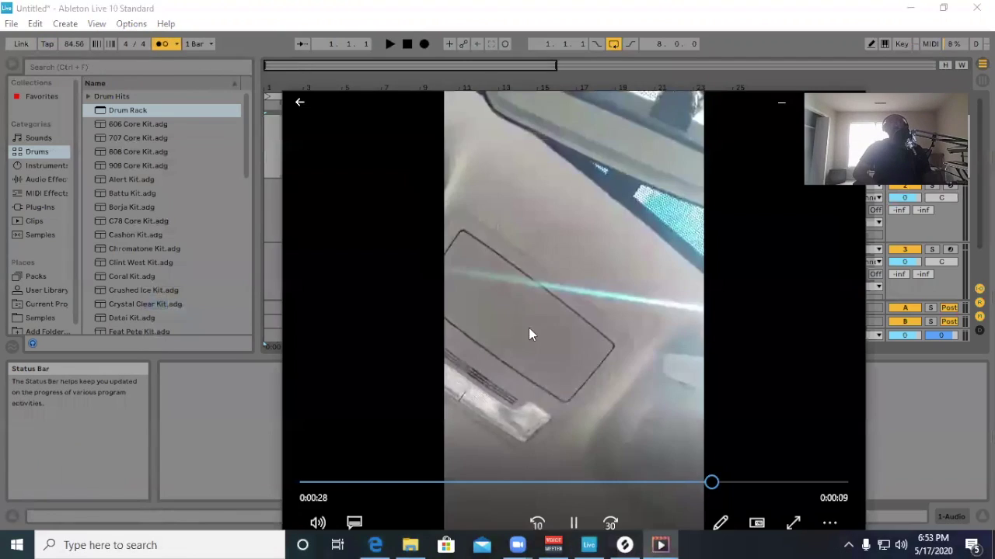
click(568, 504)
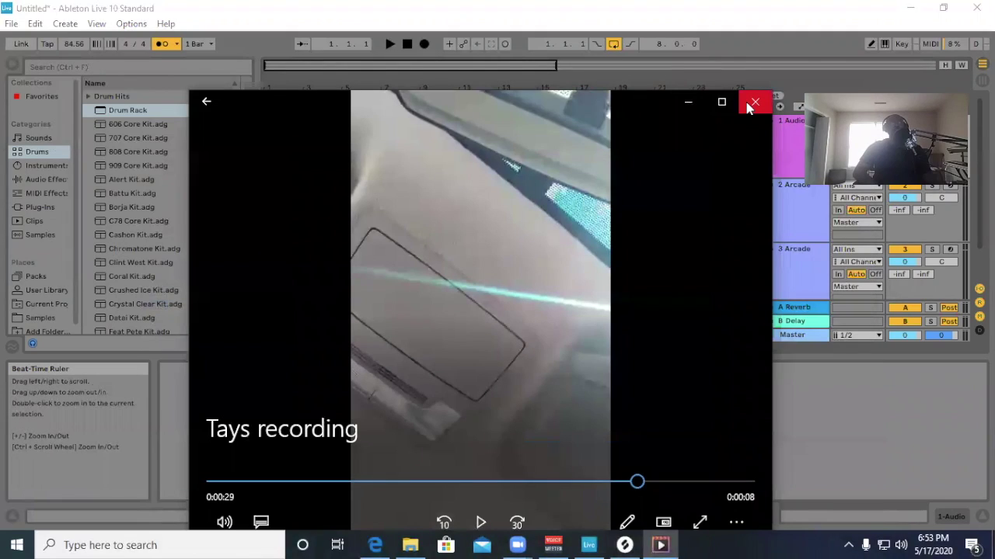
click(749, 105)
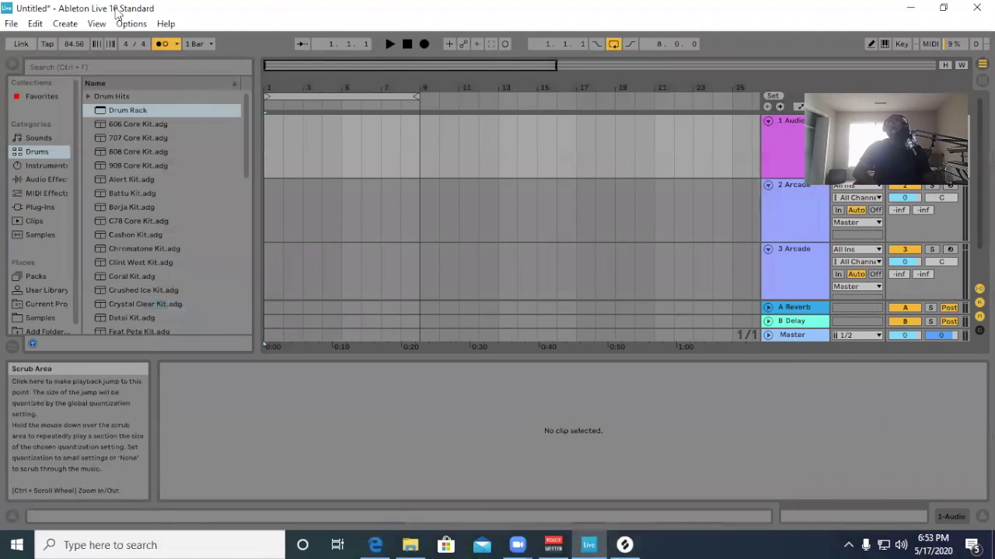
Set the project tempo to 84 BPM.
click(71, 40)
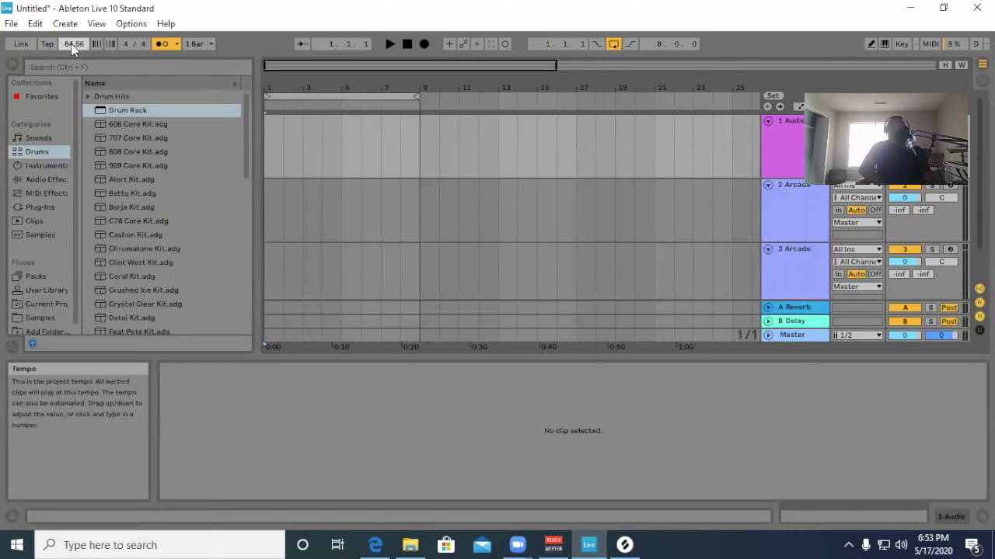
text(84)
key(Return)
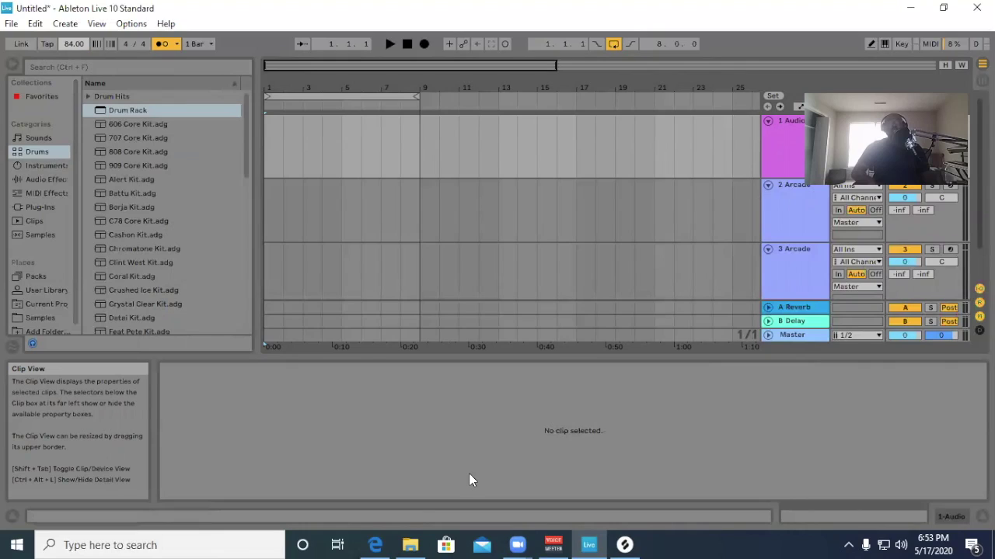
Import the Tays recording video from the Desktop folder in File Explorer at the start of the first audio track in Live.
key(alt+Tab)
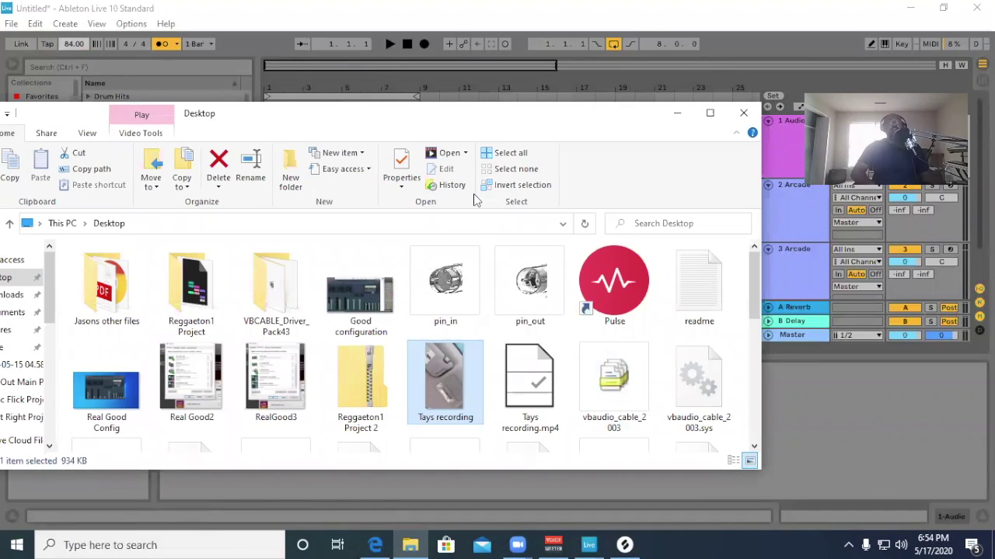
drag(466, 113, 754, 175)
drag(732, 443, 272, 128)
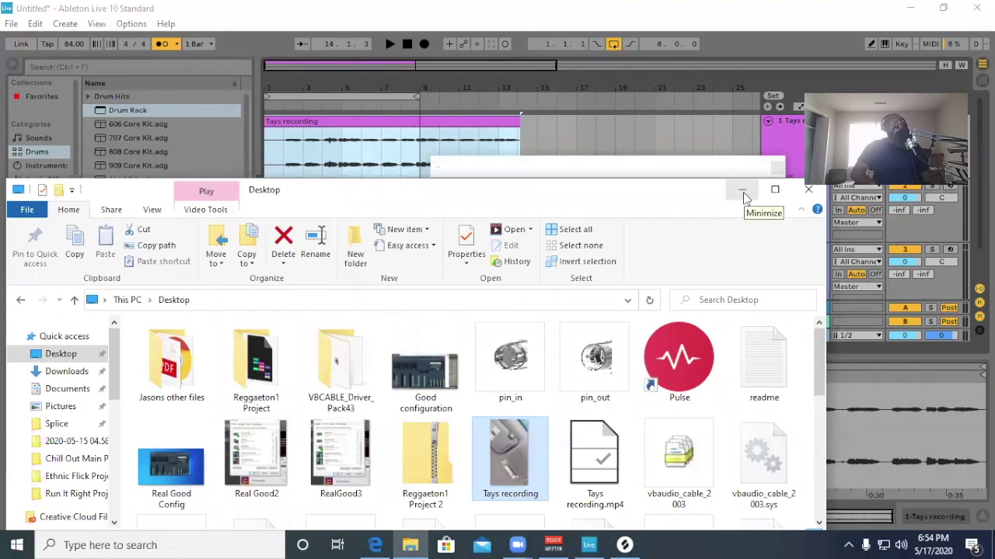
click(742, 191)
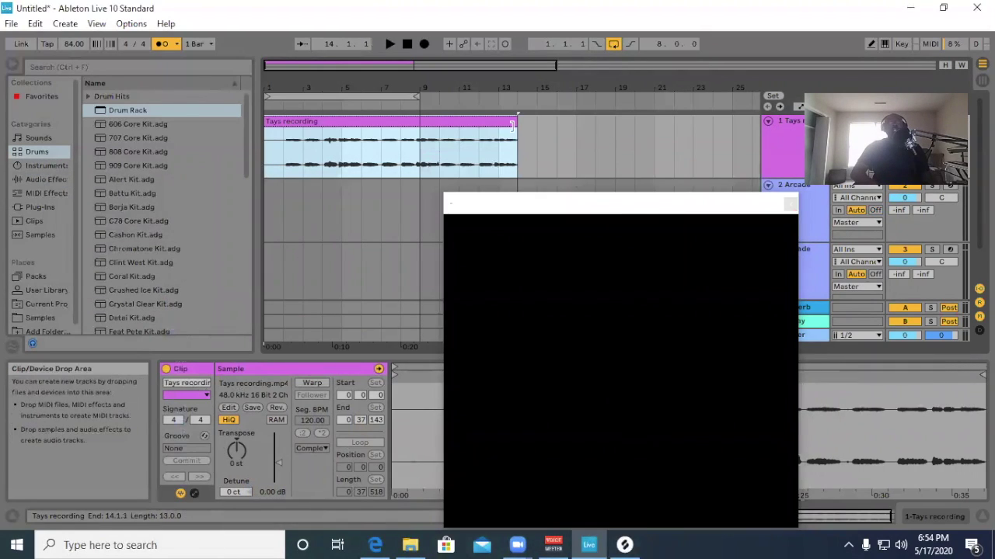
Return the playhead to the start of the arrangement and close the Tays recording.mp4 video window.
click(408, 44)
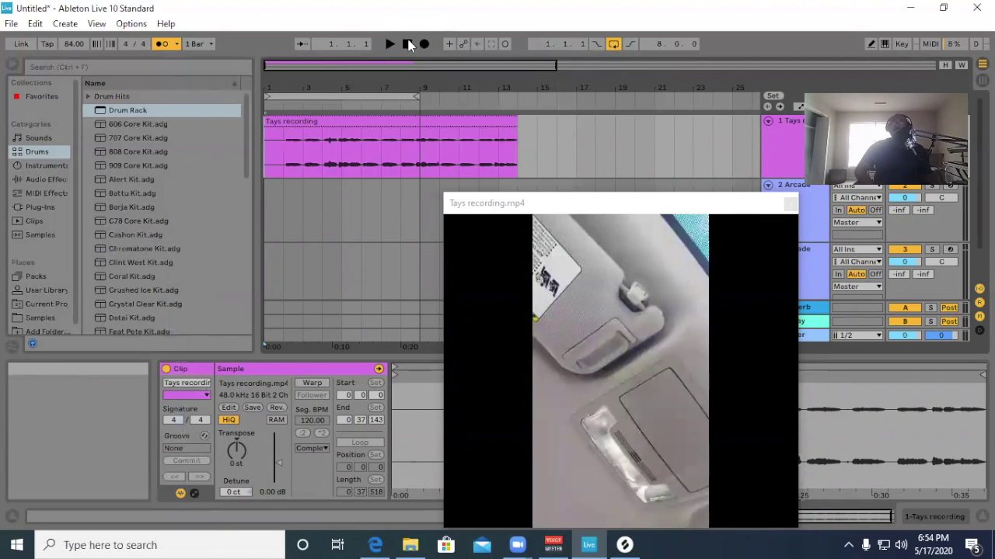
click(555, 203)
drag(591, 208, 498, 196)
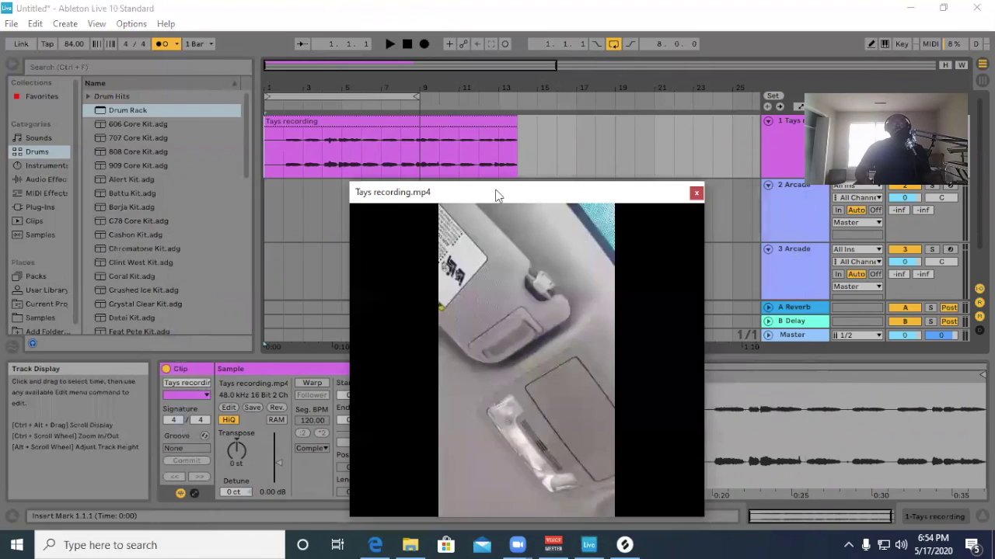
click(695, 194)
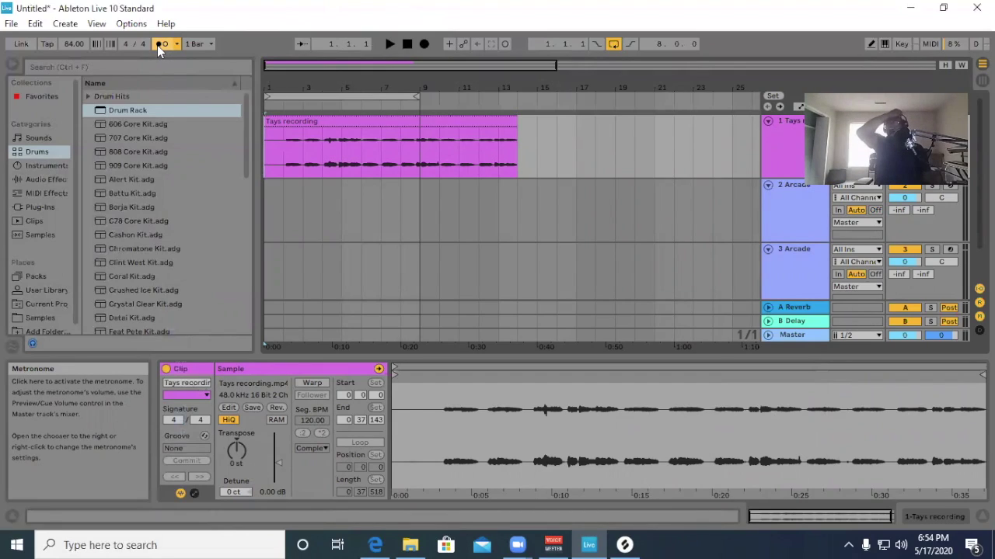
Enable Warp on the Tays recording clip and play it against the metronome.
click(311, 383)
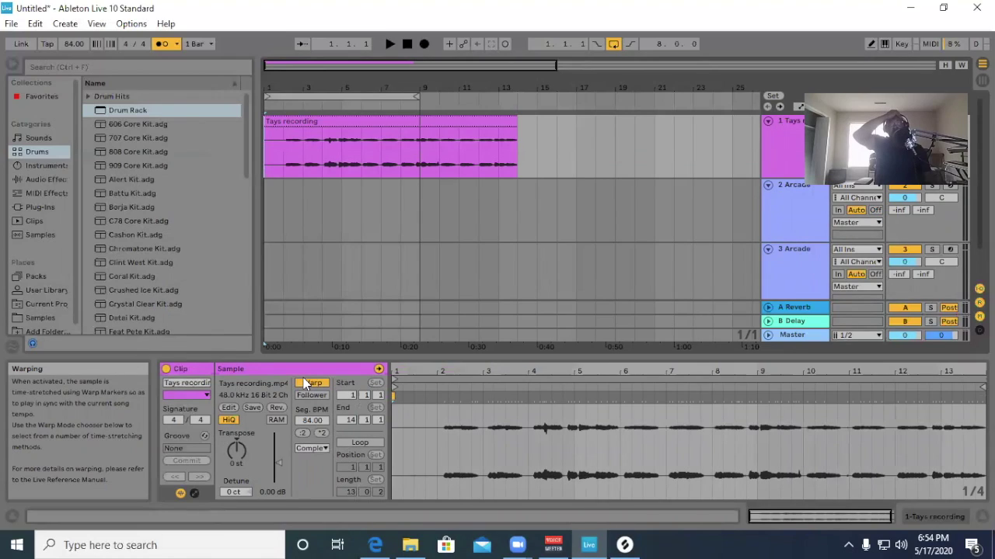
click(389, 45)
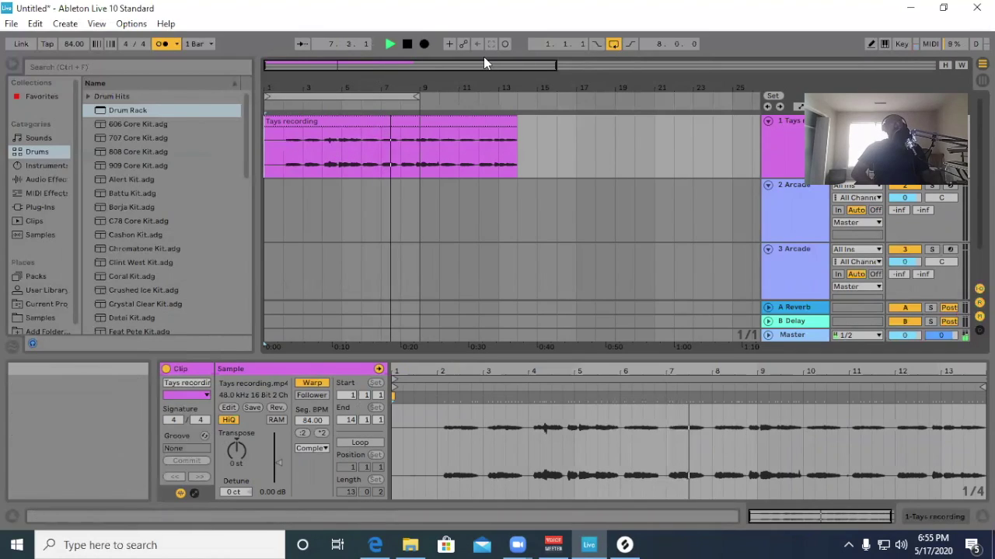
click(404, 45)
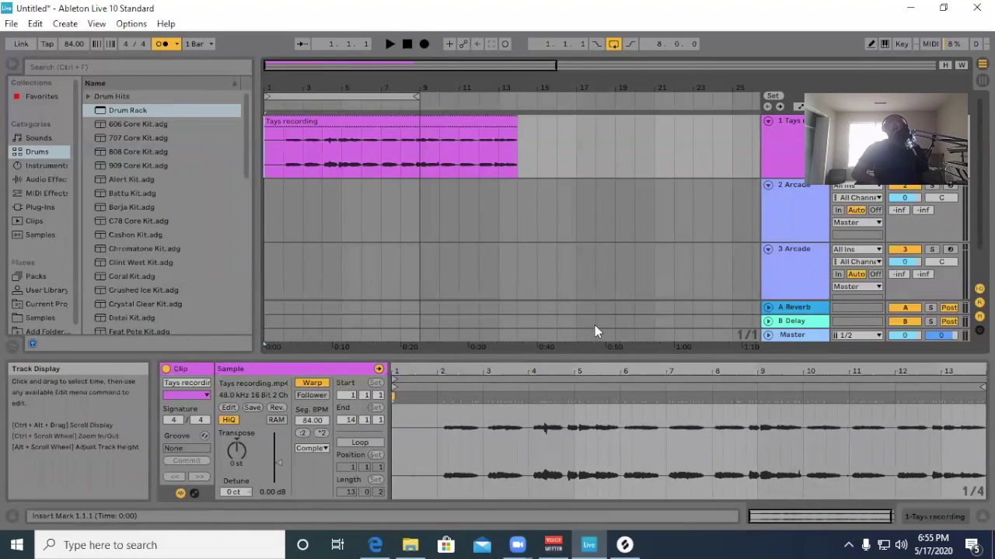
Enlarge the clip view and add a warp marker at the first phrase's start, aligning it to 2.1.1.
drag(591, 354, 592, 342)
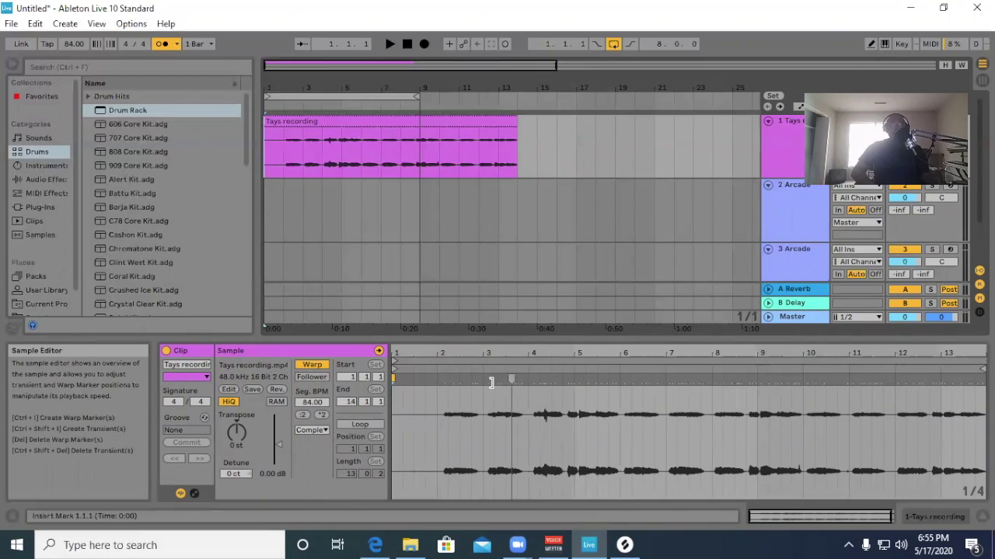
double_click(445, 379)
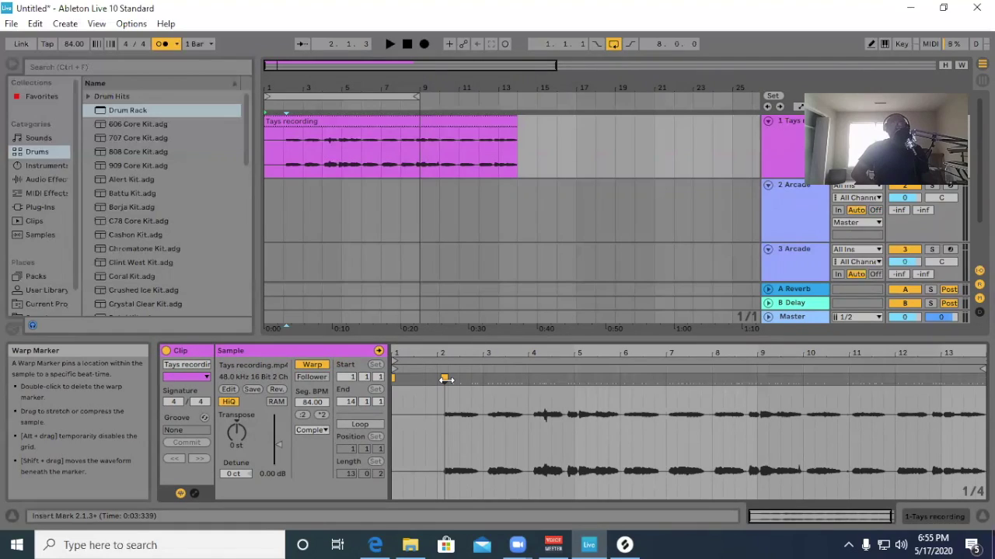
mouse_move(445, 380)
mouse_down()
mouse_move(451, 383)
mouse_move(441, 386)
mouse_move(453, 383)
mouse_up()
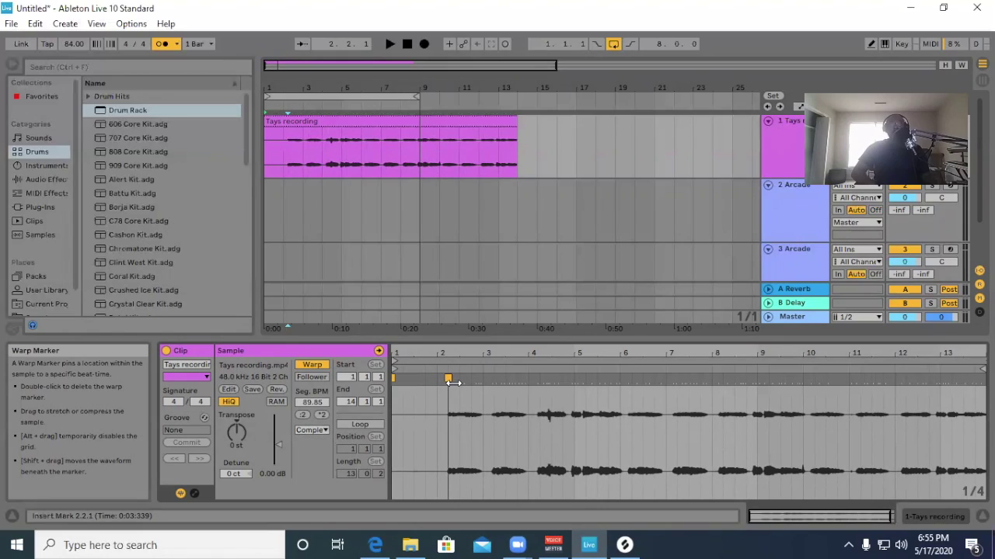
drag(447, 384, 439, 386)
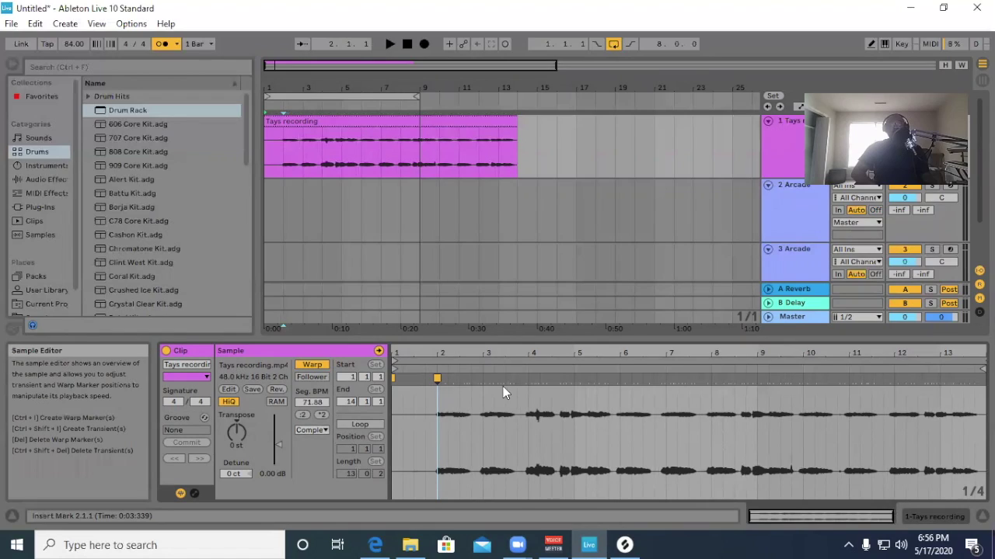
Add warp markers at the next three phrase starts near bars 3, 4 and 5, aligning the outer two to 3.1.1 and 5.1.1.
double_click(480, 381)
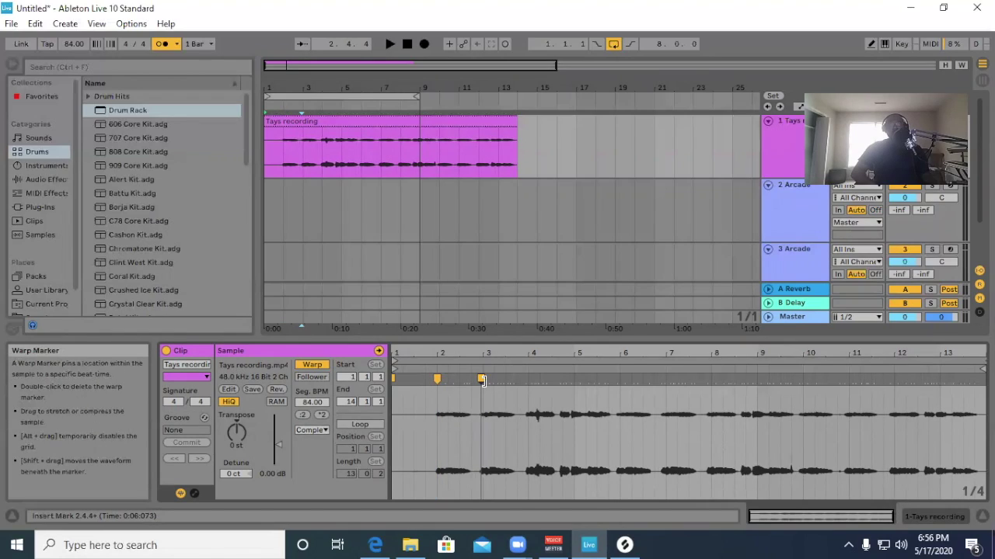
drag(482, 381, 484, 380)
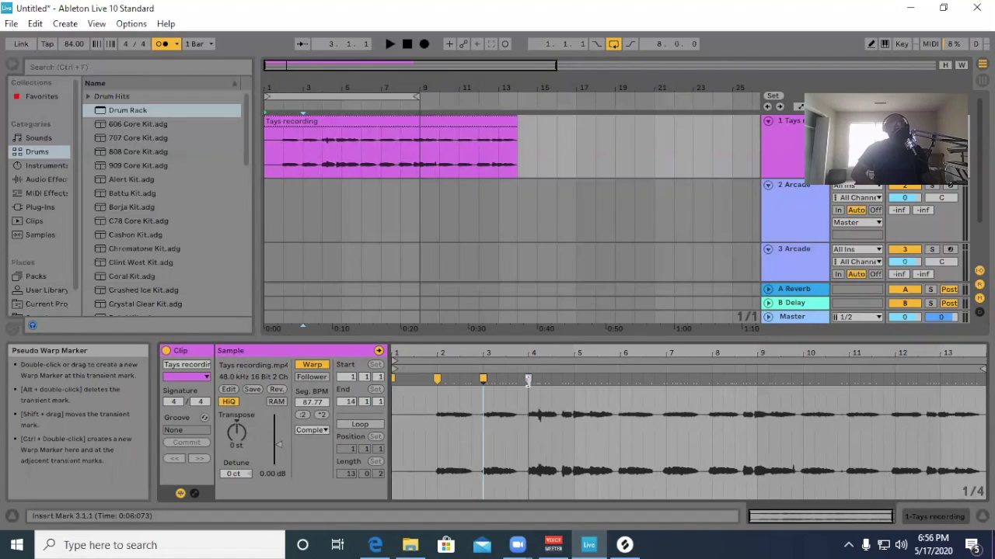
click(528, 380)
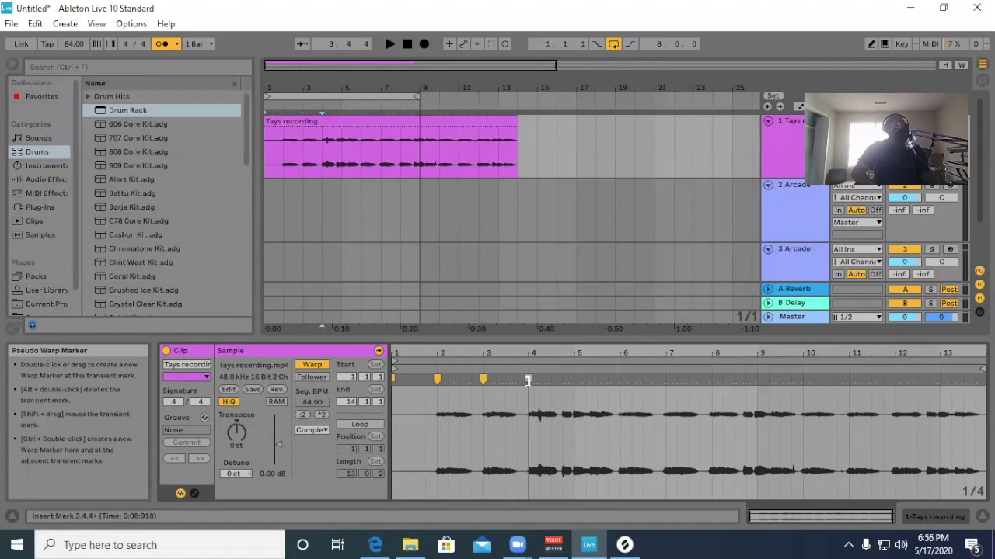
double_click(528, 380)
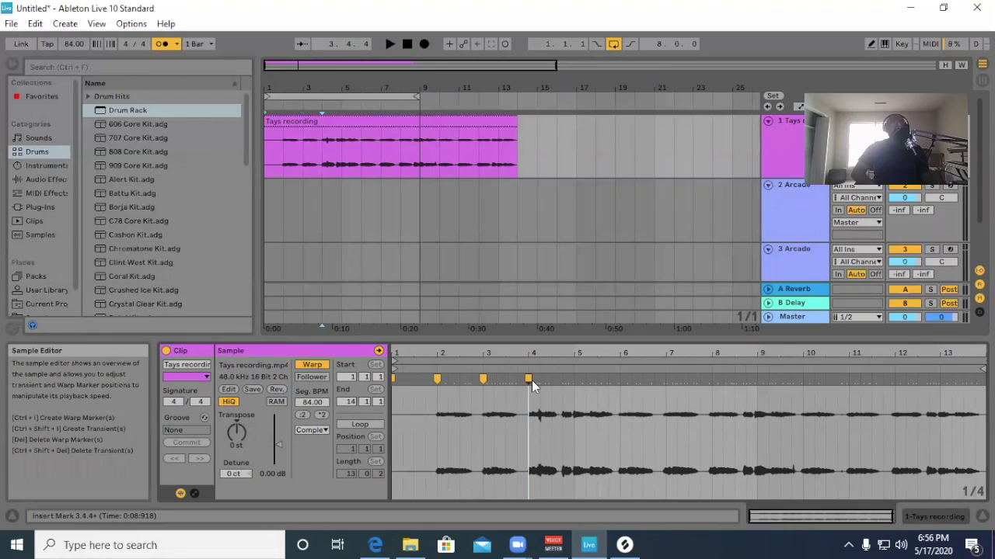
click(572, 388)
drag(574, 380, 574, 381)
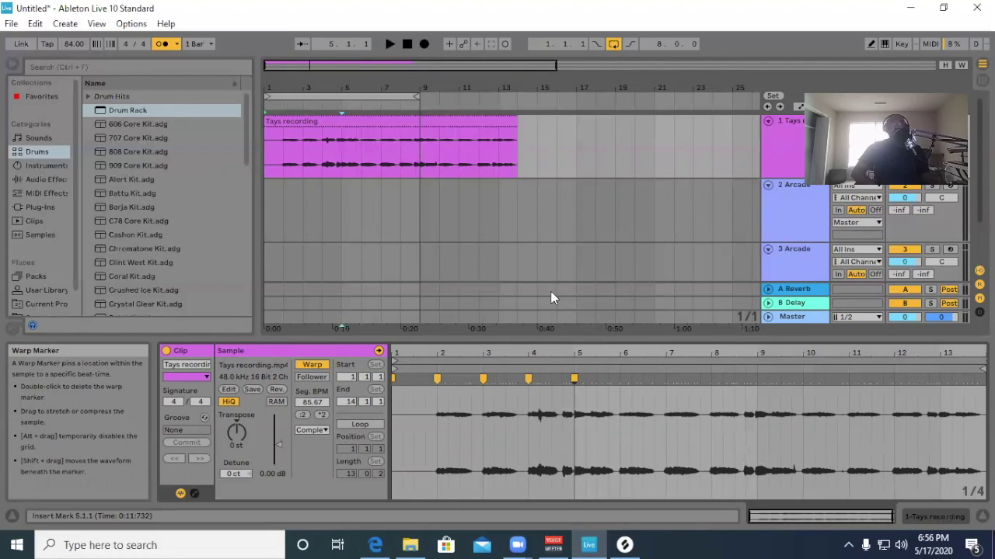
Play the warped clip from the start of the arrangement to check its timing against the metronome.
click(407, 44)
click(390, 44)
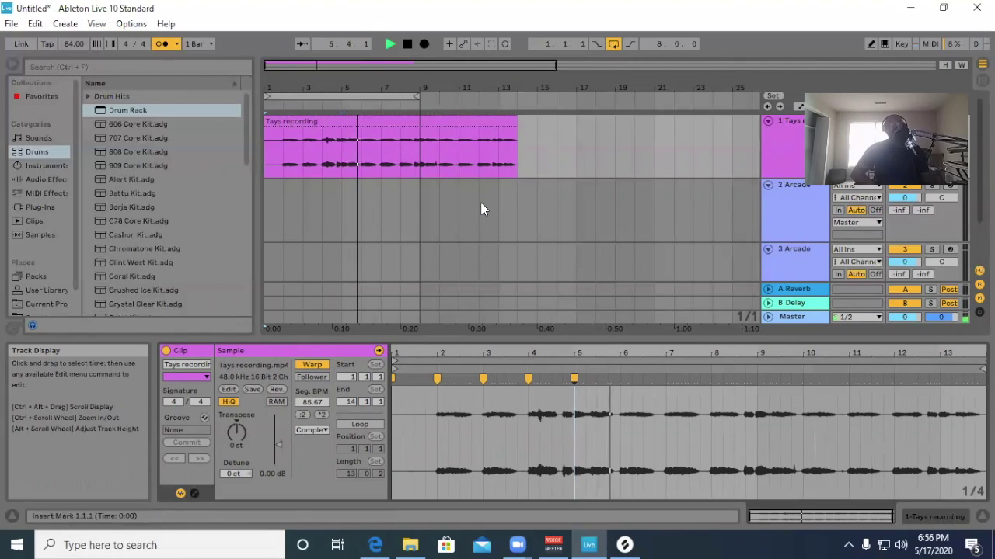
click(407, 44)
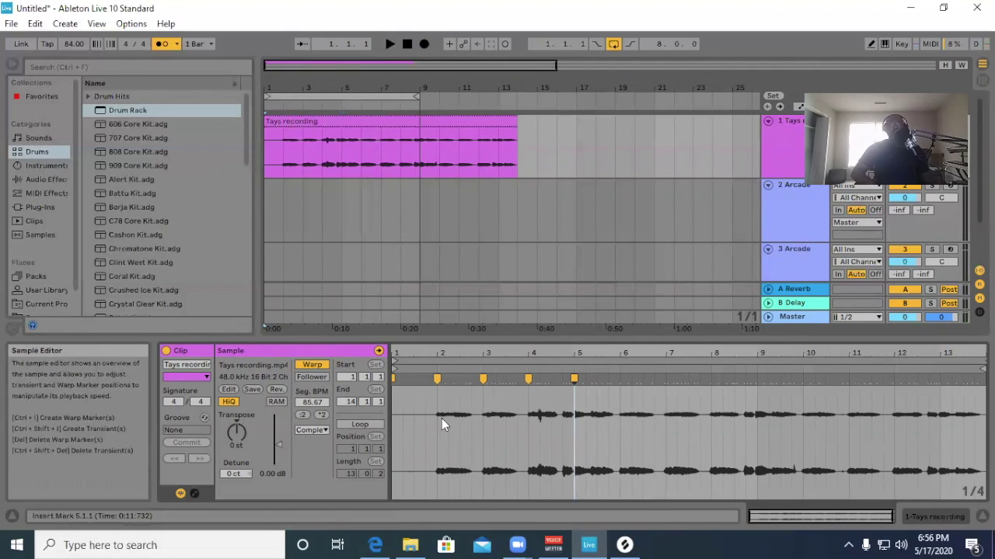
Split the Tays recording clip at 2.1.1 and delete its first bar.
click(282, 180)
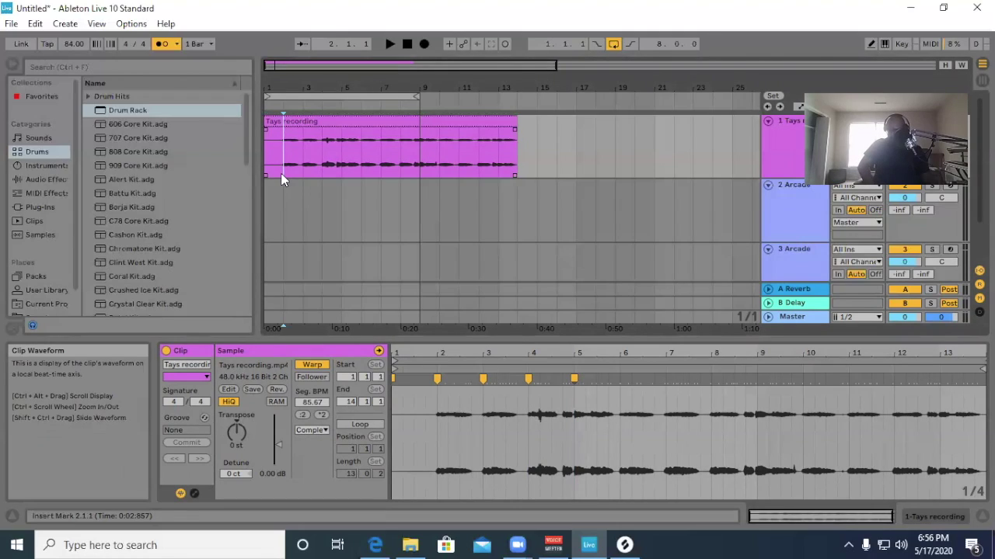
click(282, 177)
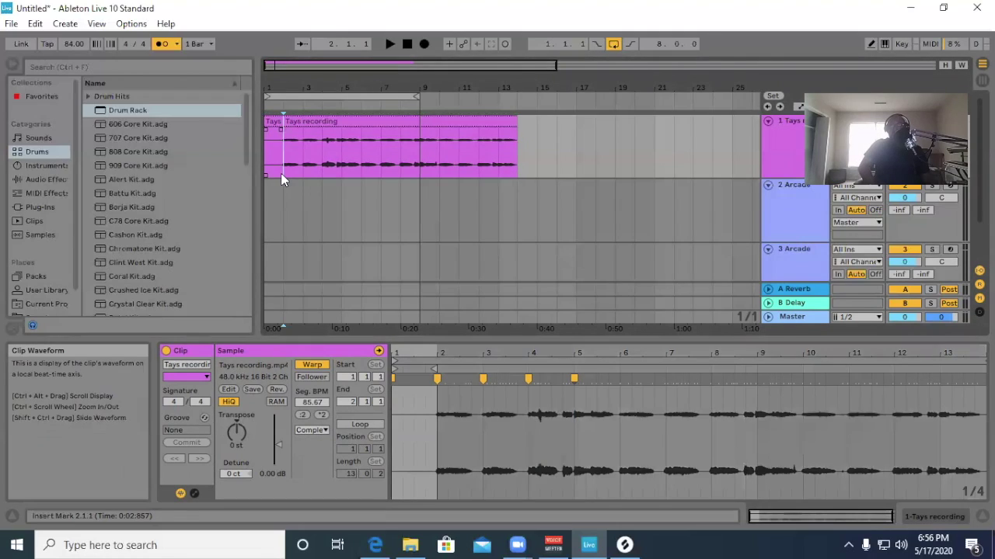
click(272, 121)
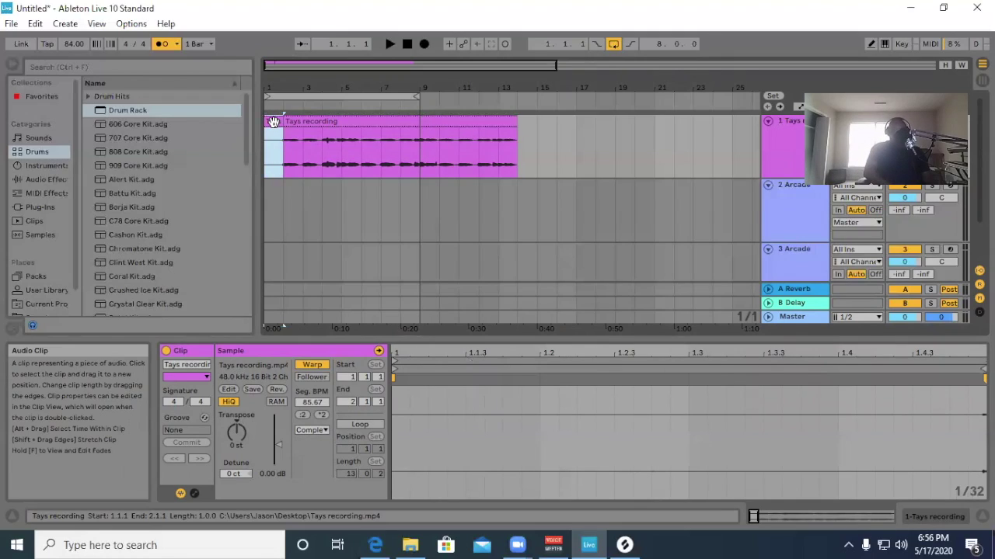
key(Delete)
Move the remaining Tays recording clip to the start of the arrangement at 1.1.1.
click(284, 125)
drag(284, 126, 279, 122)
click(281, 122)
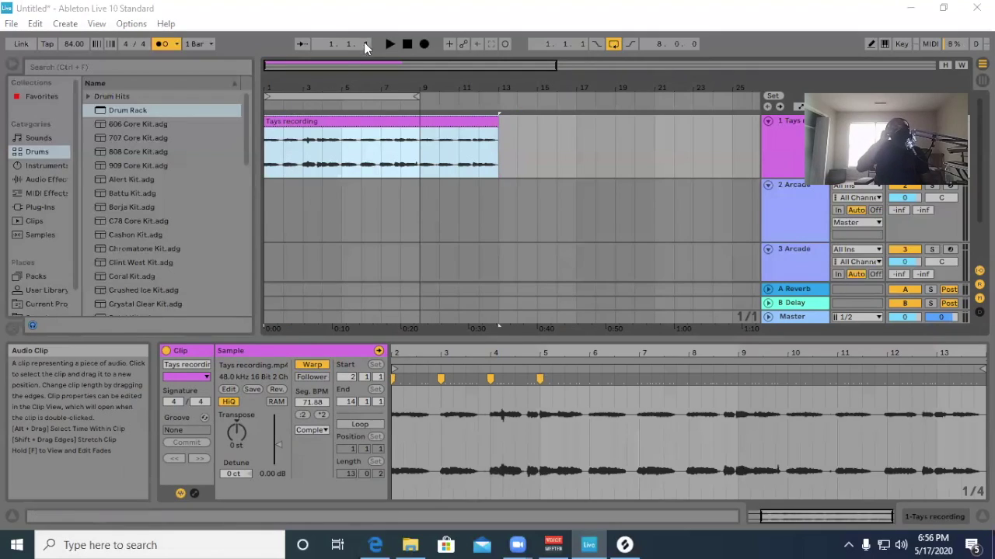
click(406, 45)
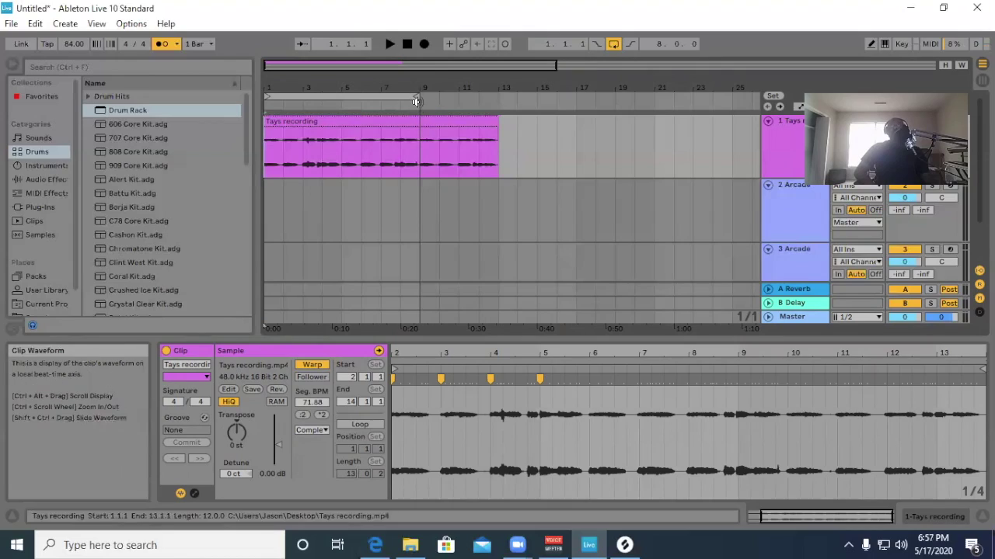
Shorten the arrangement loop to four bars, then enable the clip's Loop with its end at bar 5 and play it.
drag(417, 96, 340, 109)
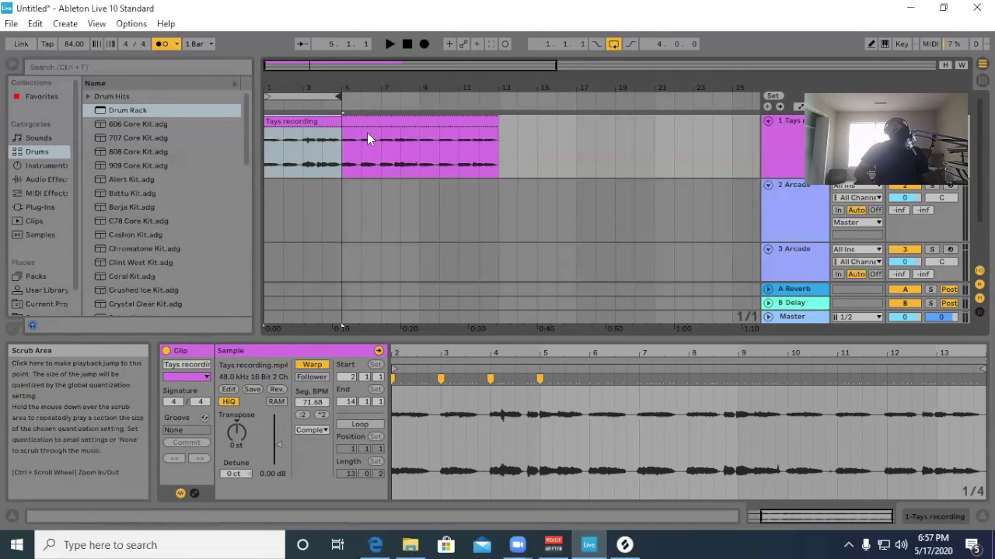
click(405, 44)
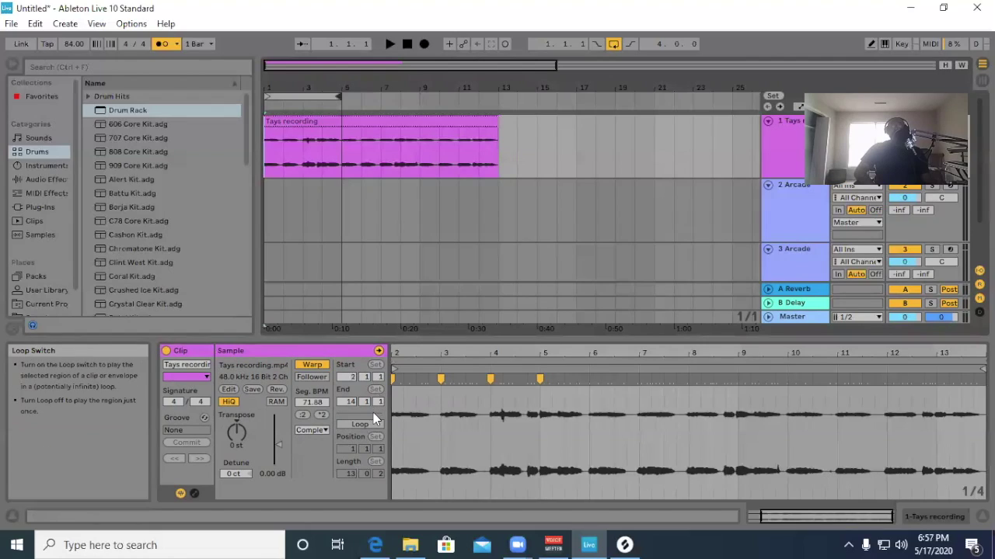
click(369, 425)
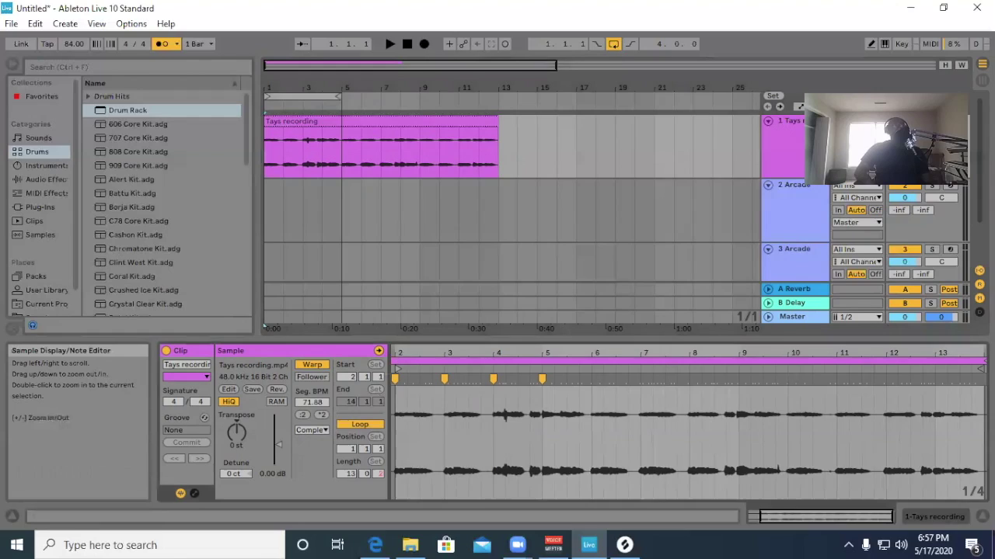
mouse_move(975, 364)
mouse_down()
mouse_move(513, 364)
mouse_move(514, 353)
mouse_move(564, 354)
mouse_up()
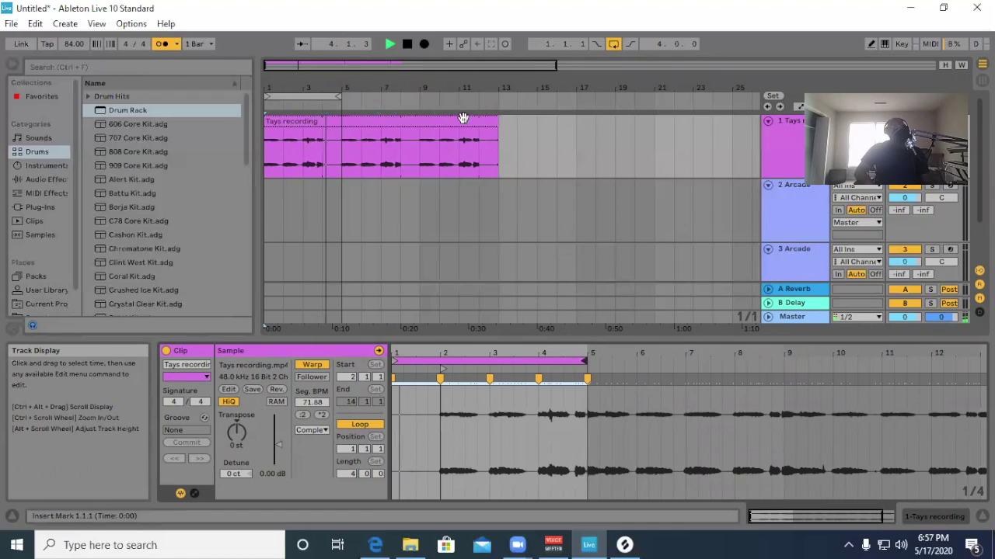
click(406, 43)
click(406, 43)
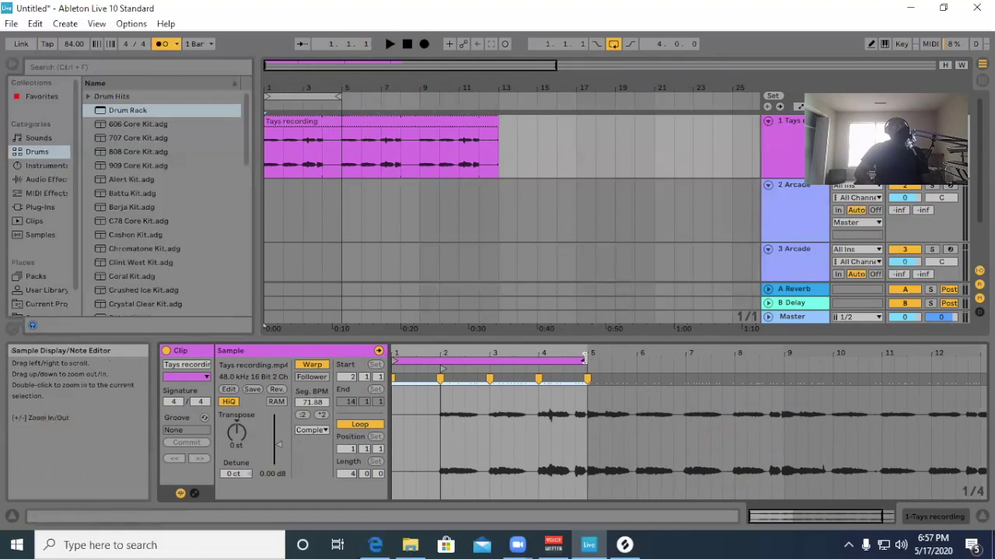
Set the clip's loop to four bars, starting at bar 2 and ending at bar 6.
drag(584, 359, 633, 368)
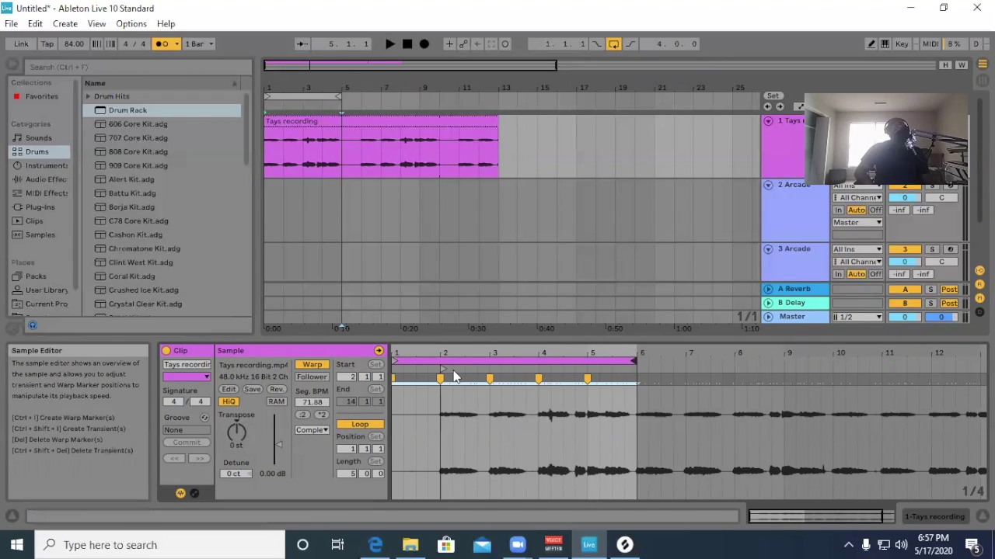
click(340, 158)
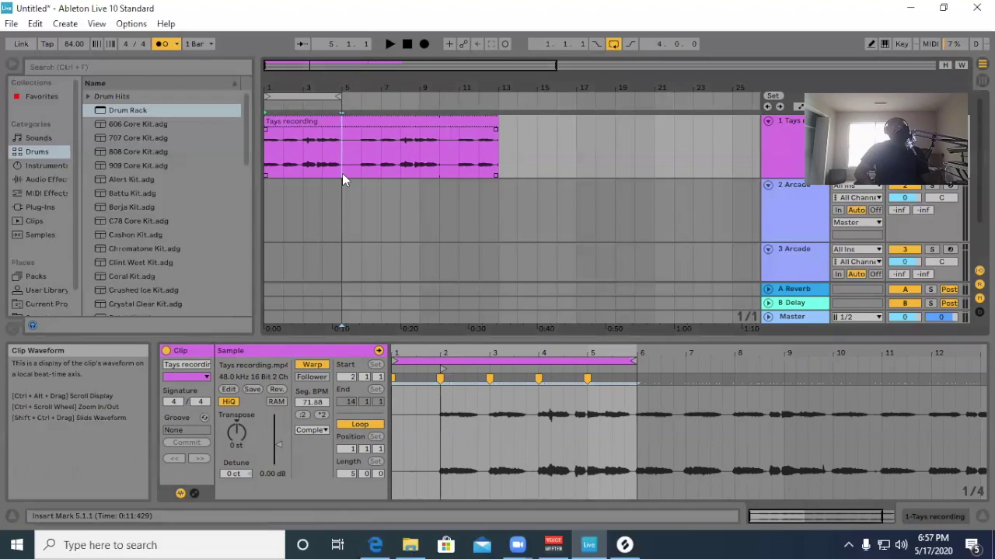
drag(394, 360, 442, 359)
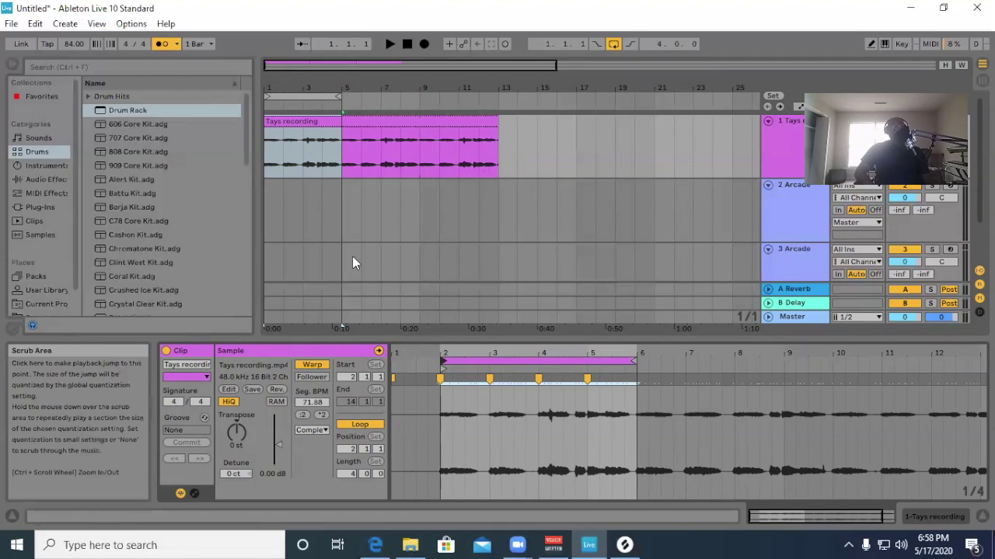
click(278, 90)
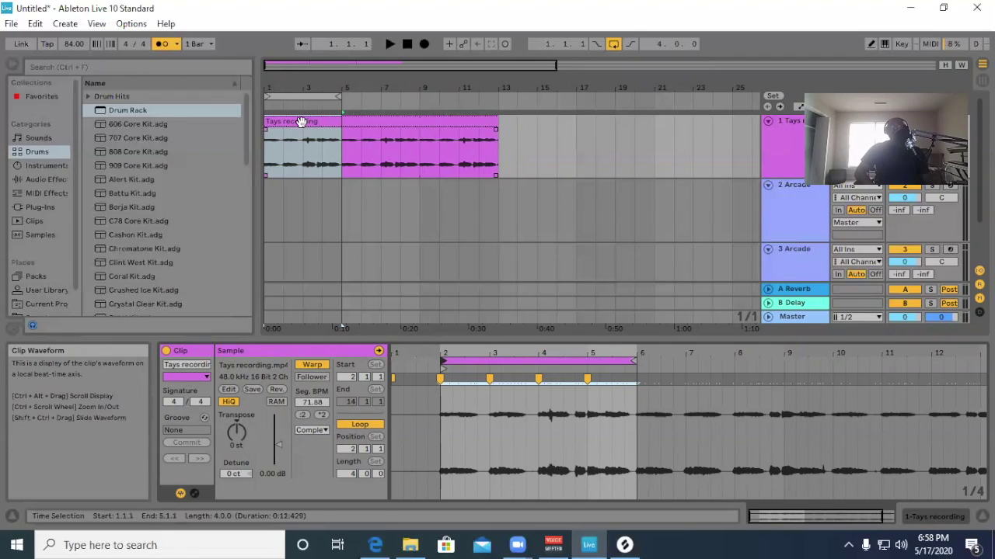
Split the clip at 5.1.1 in the arrangement and delete the part after it.
click(340, 170)
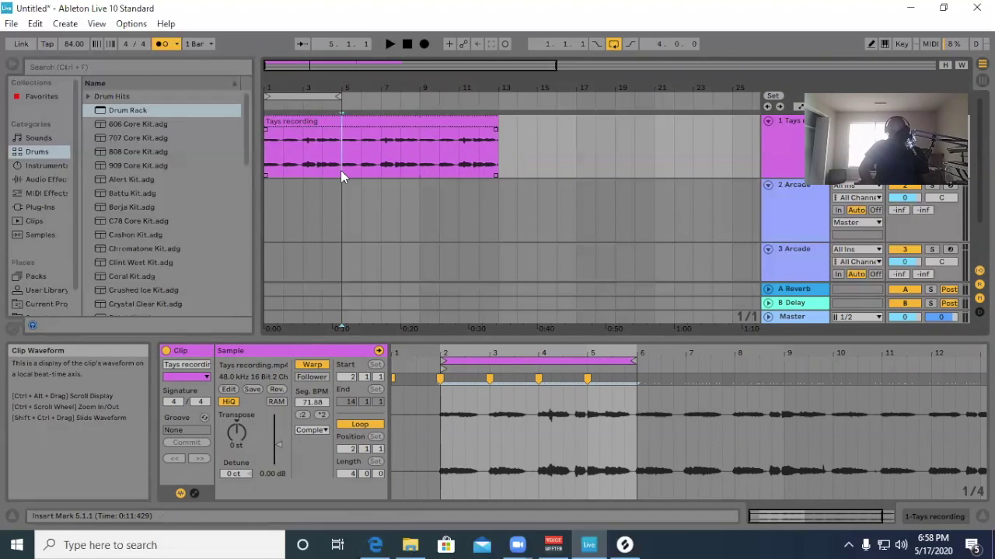
key(ctrl+e)
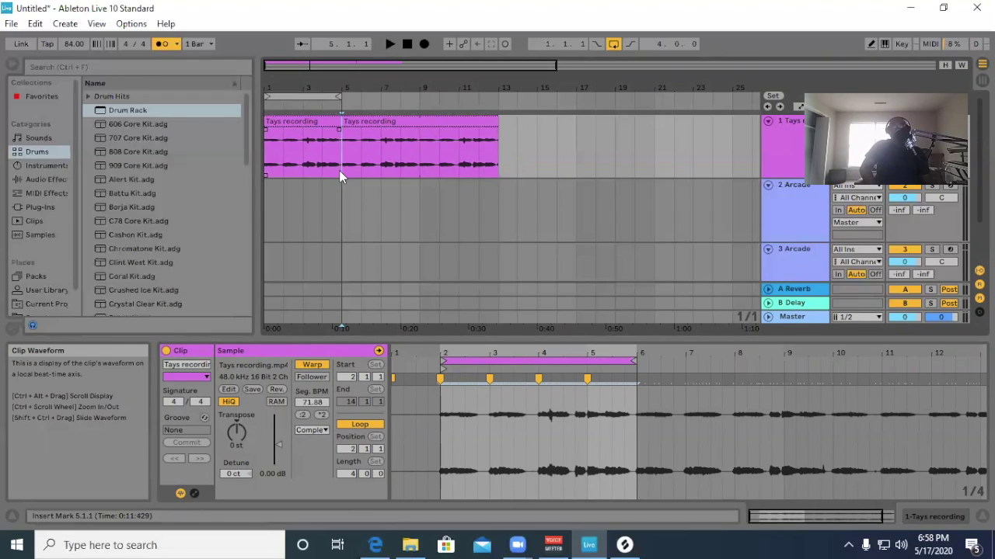
click(370, 122)
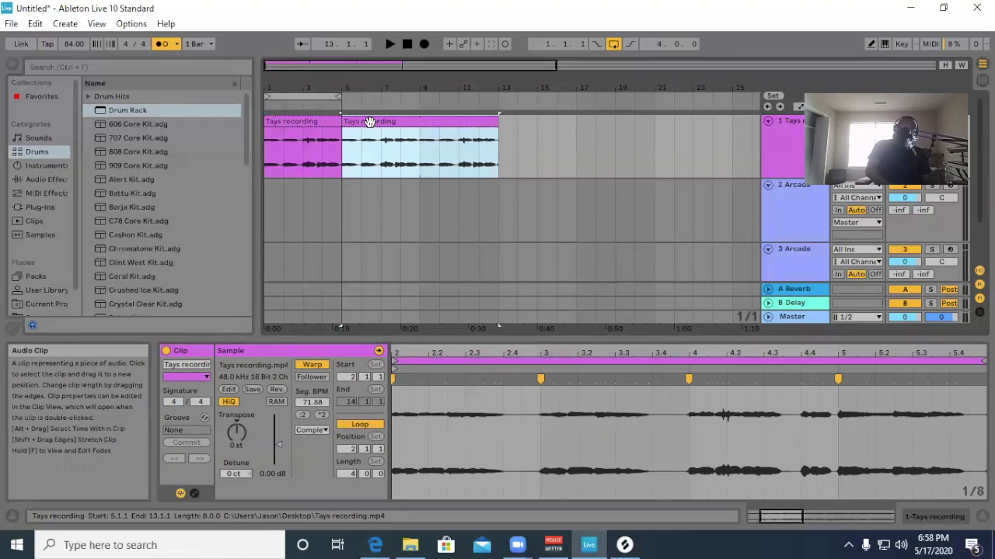
key(Delete)
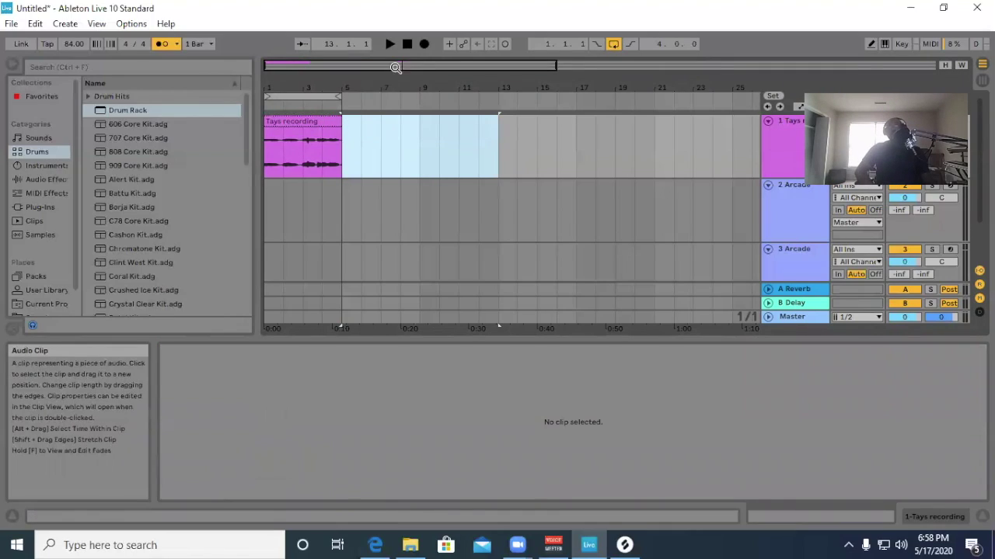
Play the remaining four-bar clip from the start to check its loop against the metronome.
click(287, 124)
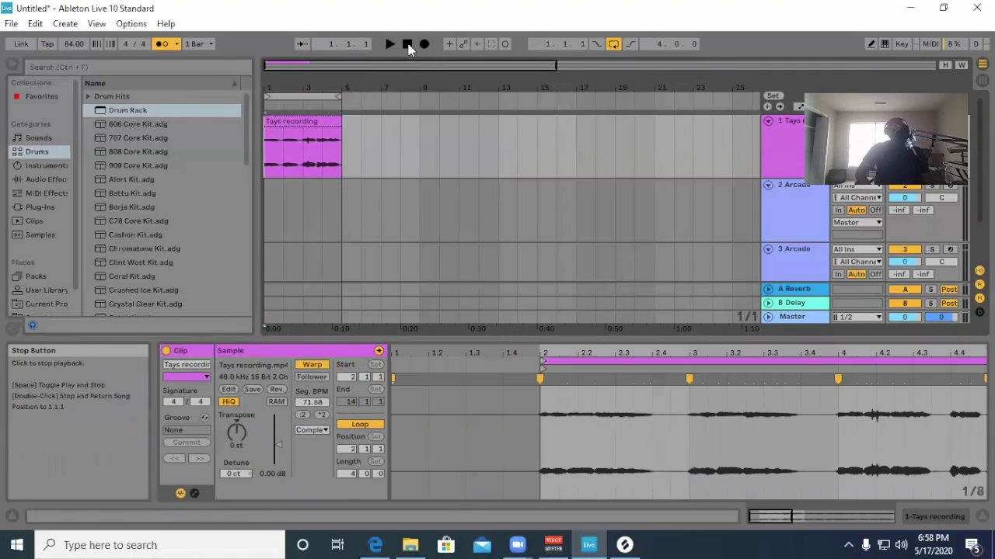
click(287, 125)
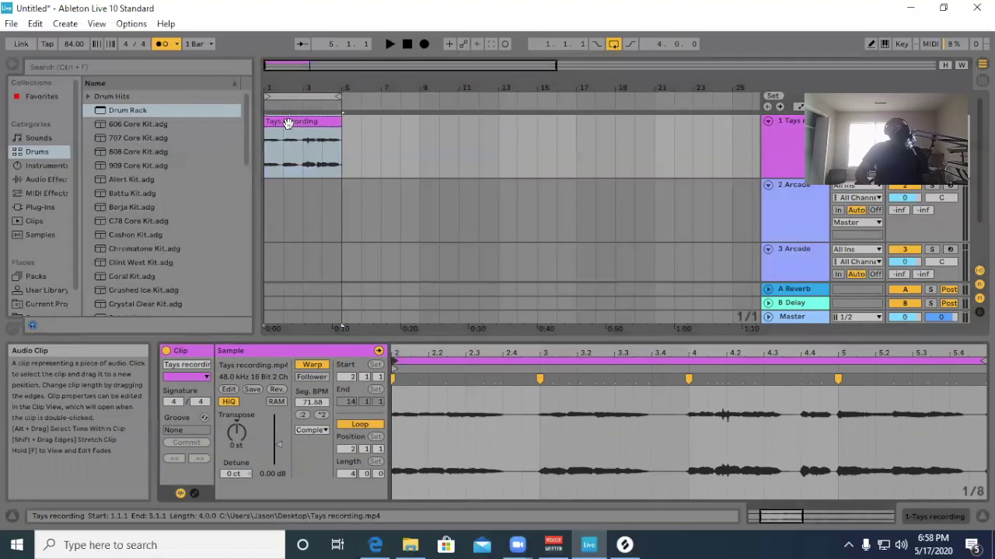
click(390, 44)
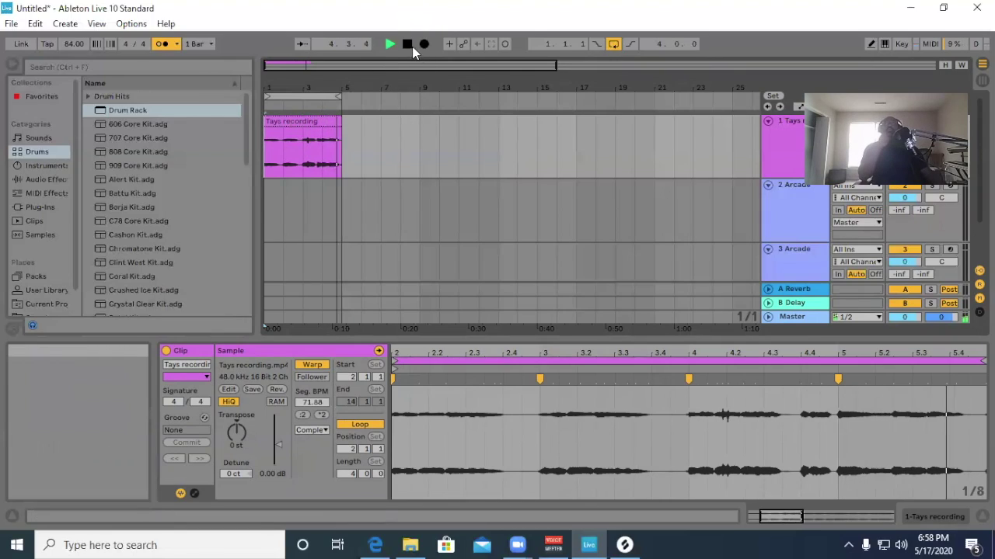
click(407, 43)
Duplicate the four-bar clip directly after itself, extend the arrangement loop to eight bars and play it back.
click(320, 120)
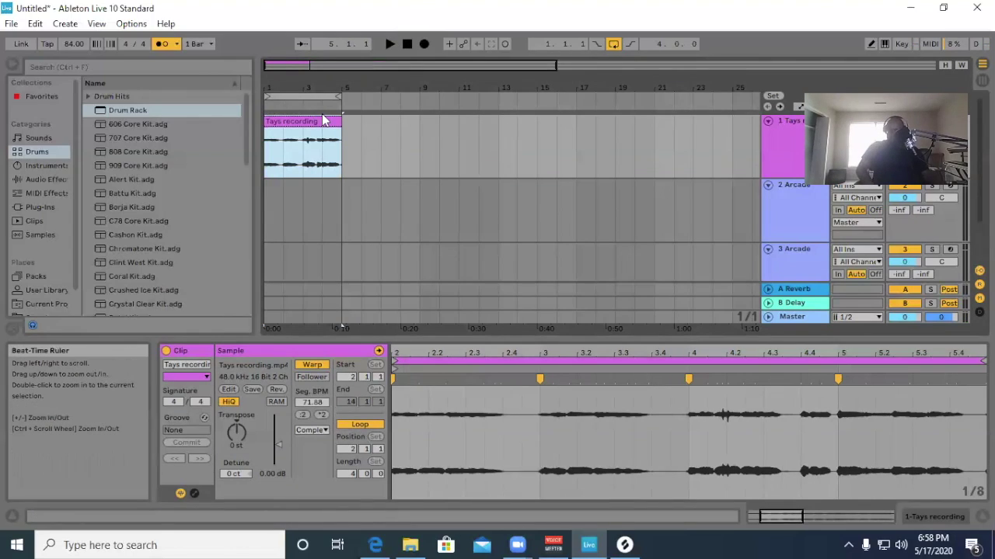
key(ctrl+d)
drag(340, 97, 418, 101)
click(407, 44)
click(390, 44)
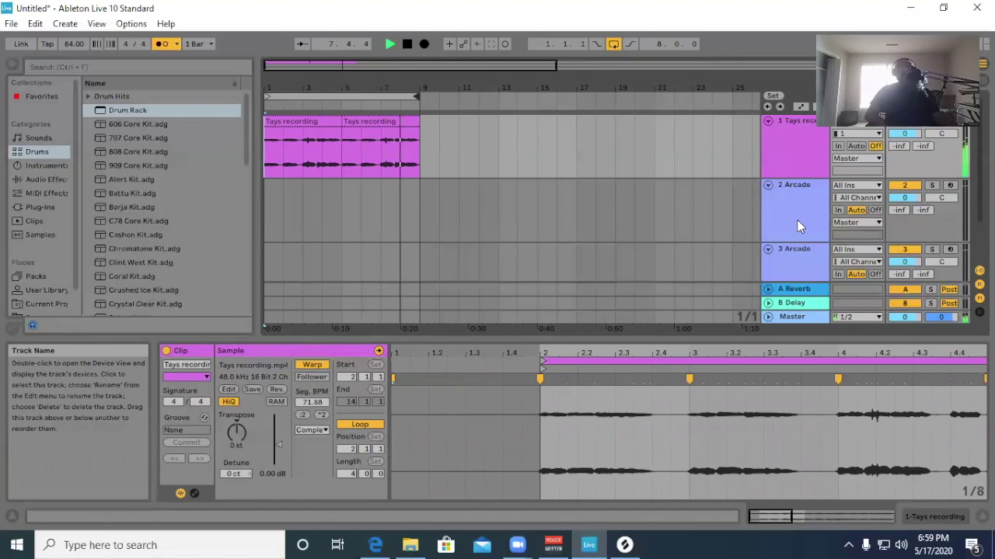
click(407, 45)
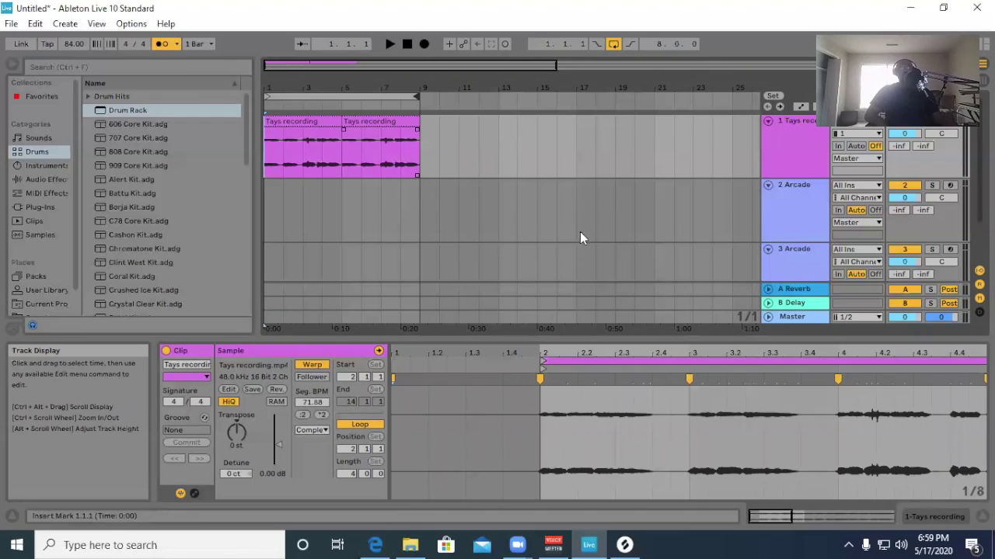
Crop the Tays recording clip's sample to its four-bar looped section.
right_click(454, 396)
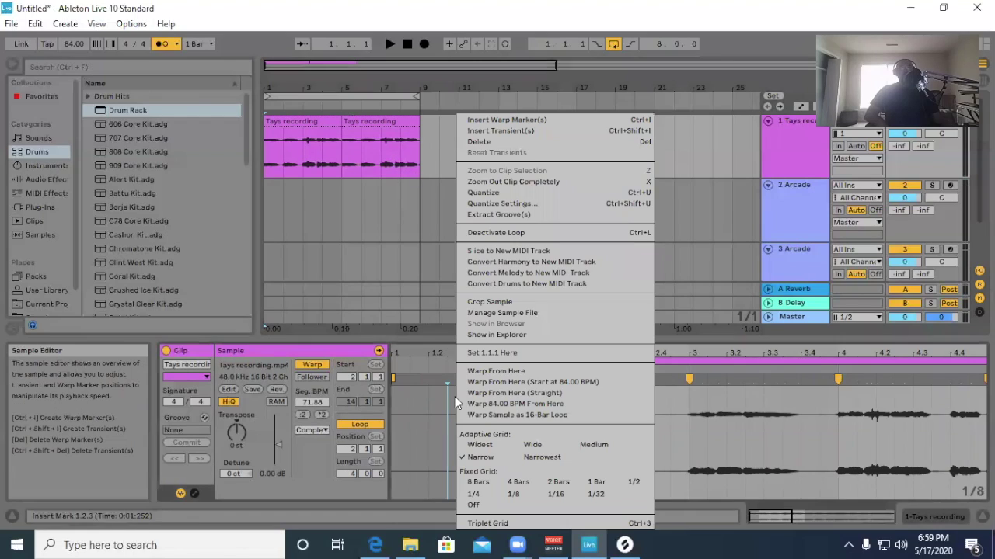
click(497, 300)
click(483, 305)
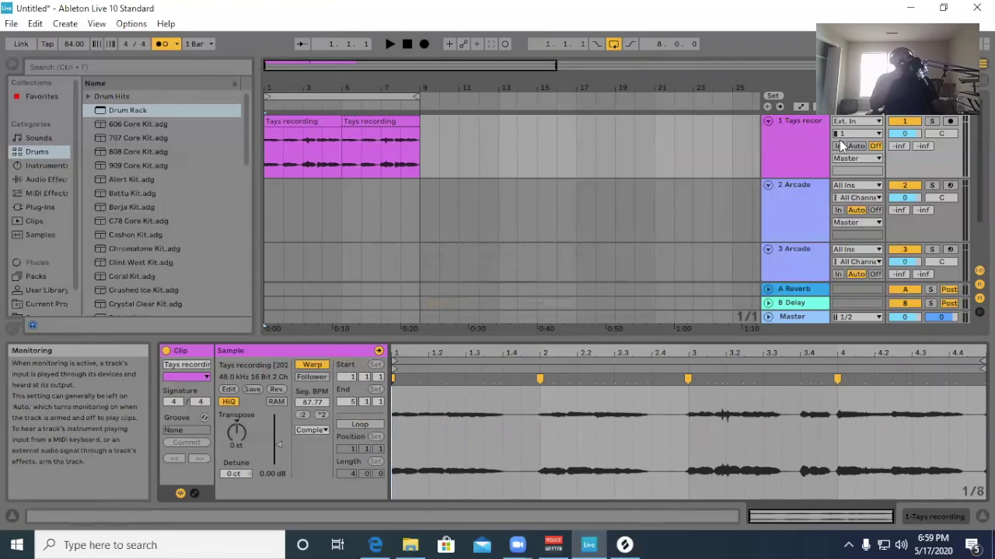
Load the Kontakt plug-in onto a new MIDI track below the Arcade tracks.
scroll(739, 248, down, 2)
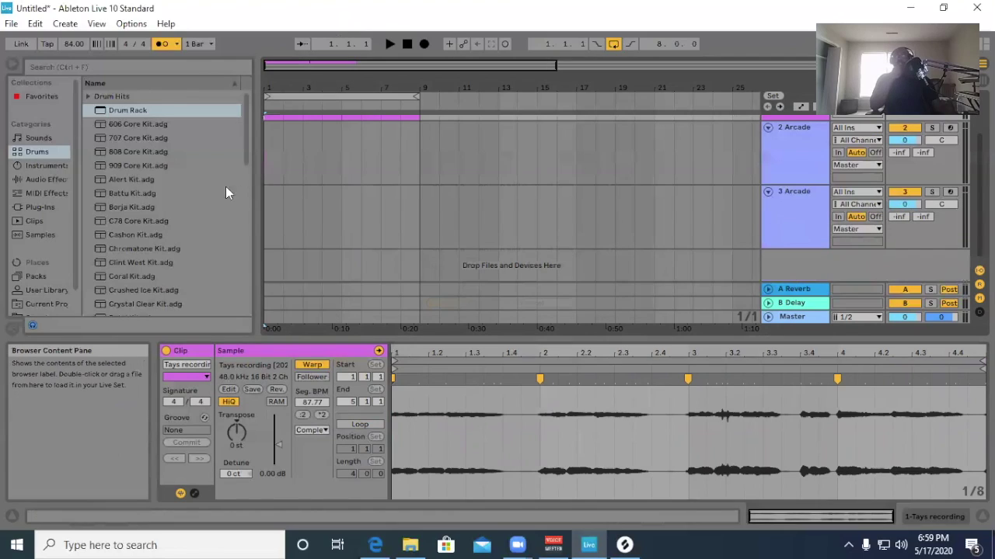
click(37, 206)
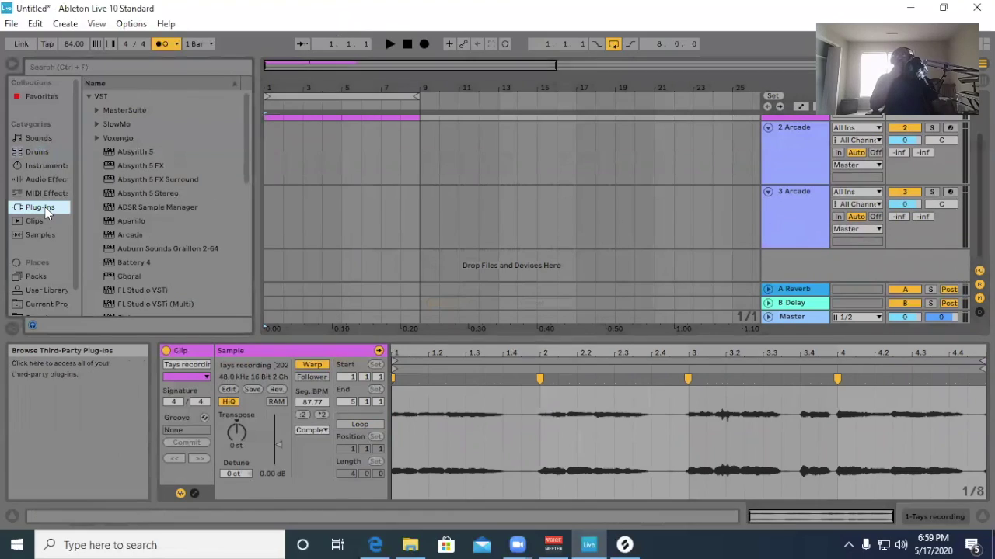
drag(246, 136, 259, 204)
click(125, 226)
click(120, 229)
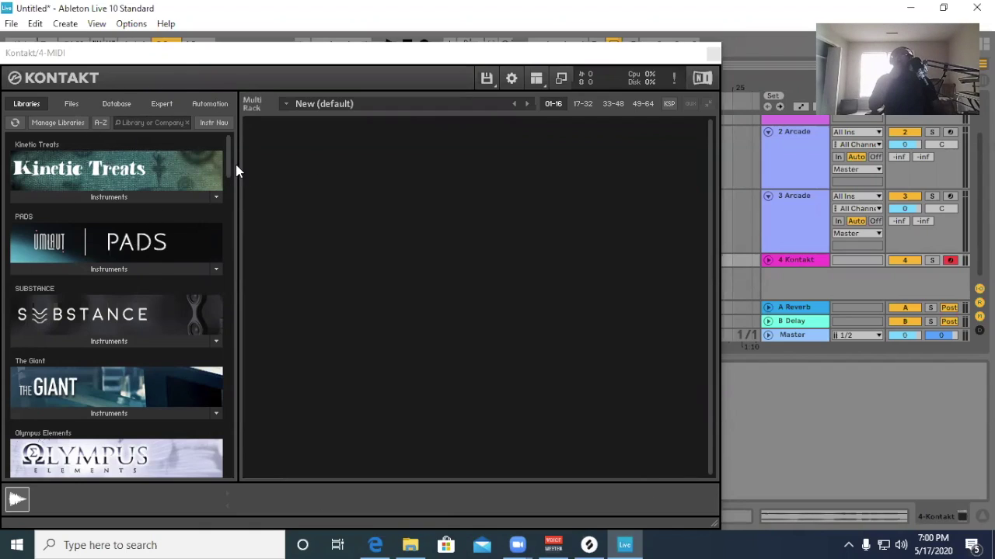
Load The Giant.nki from The Giant library into Kontakt.
drag(226, 152, 241, 178)
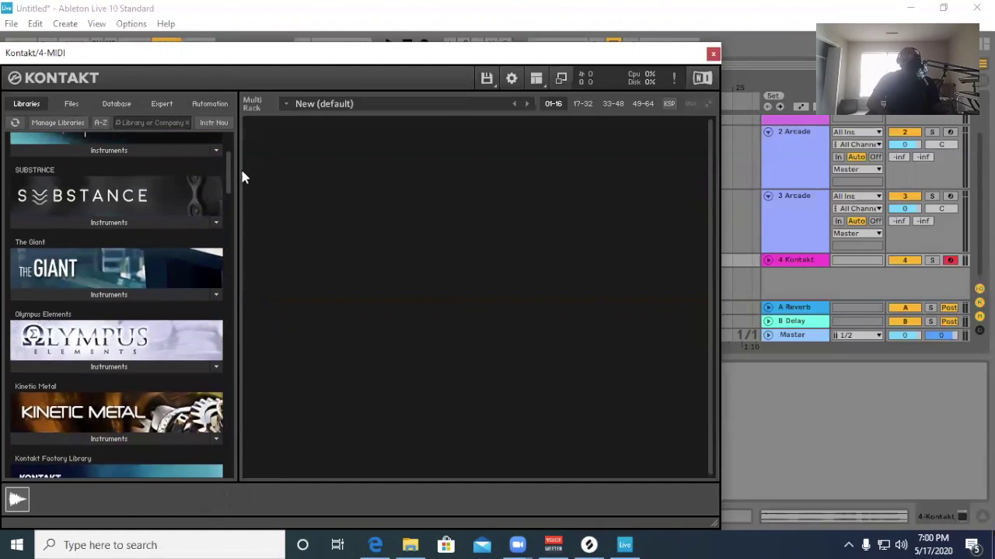
click(81, 294)
double_click(36, 326)
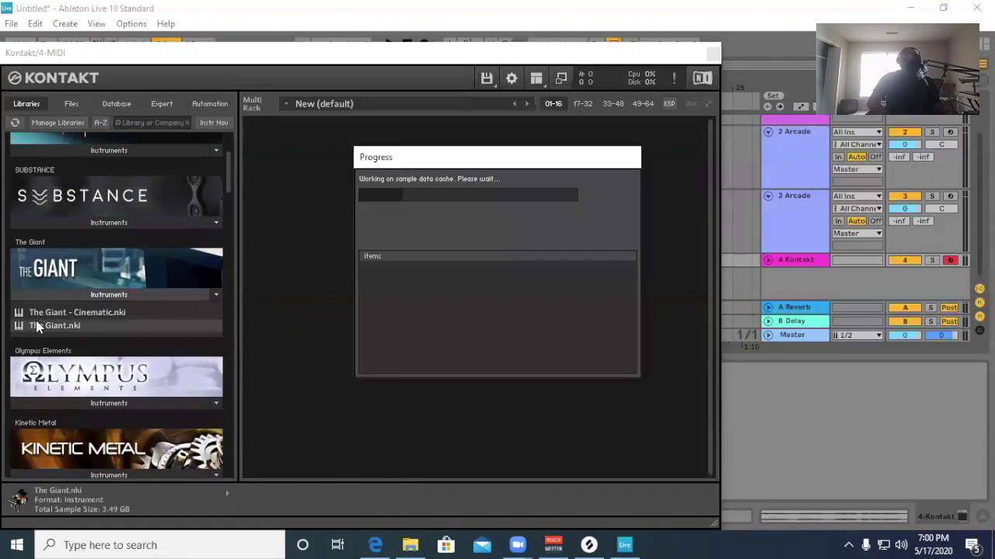
drag(656, 160, 661, 161)
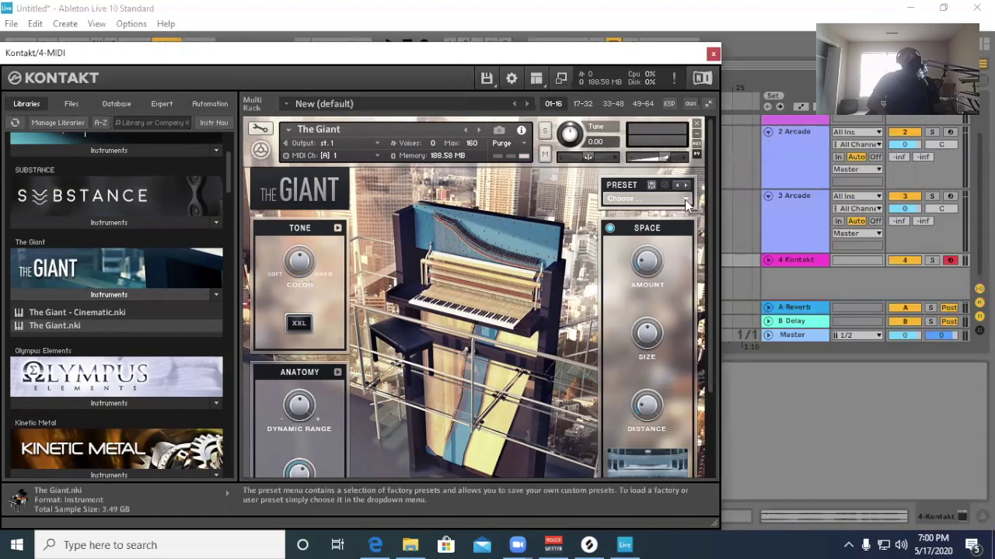
Apply the Giant Pop preset to The Giant and disable the hammer noise in its Anatomy settings.
click(677, 199)
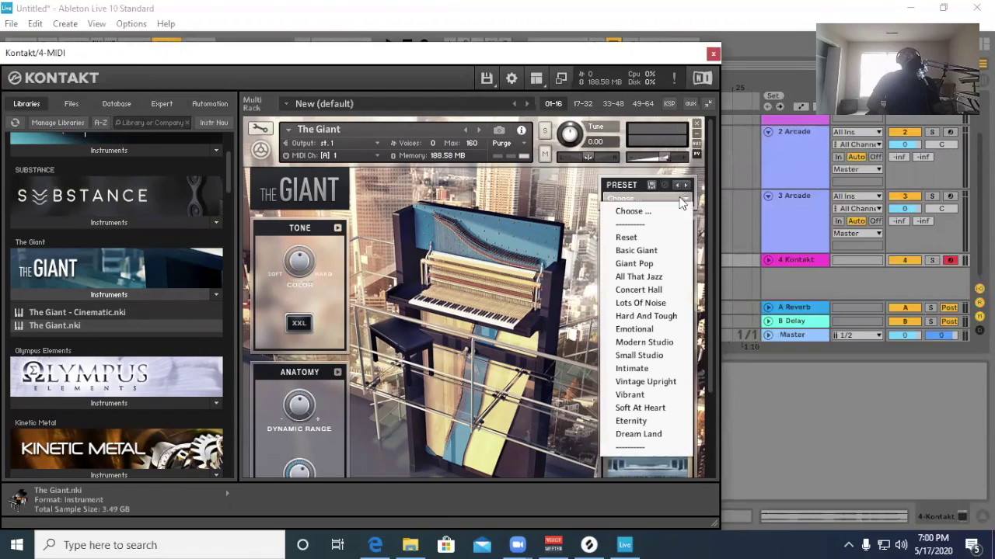
click(655, 265)
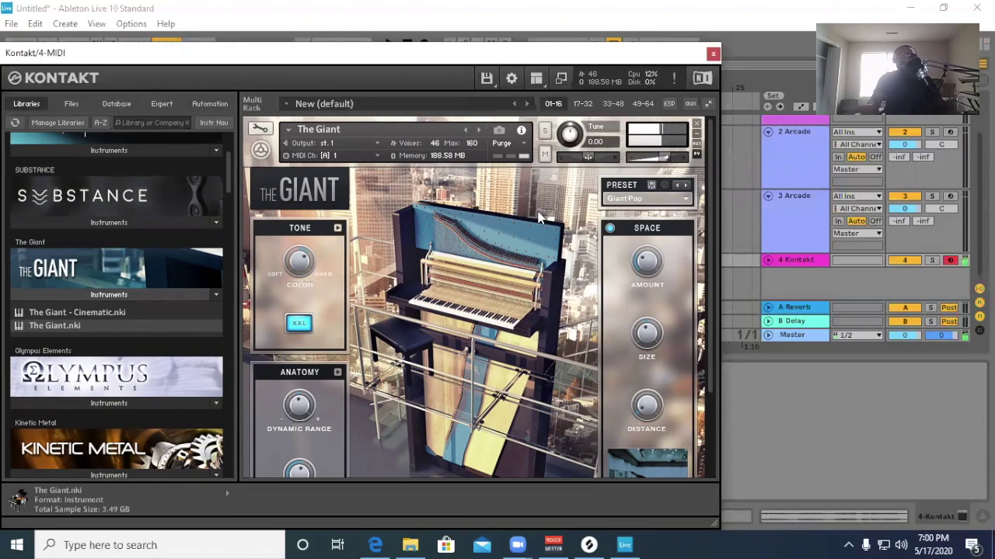
click(337, 373)
click(469, 328)
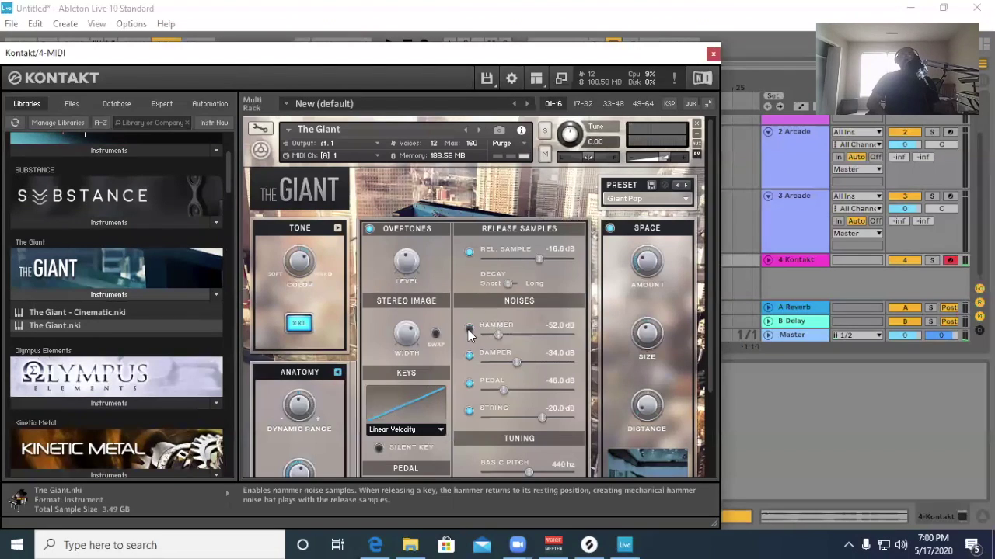
Disable the damper, pedal and string noises in The Giant's Anatomy settings and close the Kontakt window.
click(470, 355)
click(469, 383)
click(468, 411)
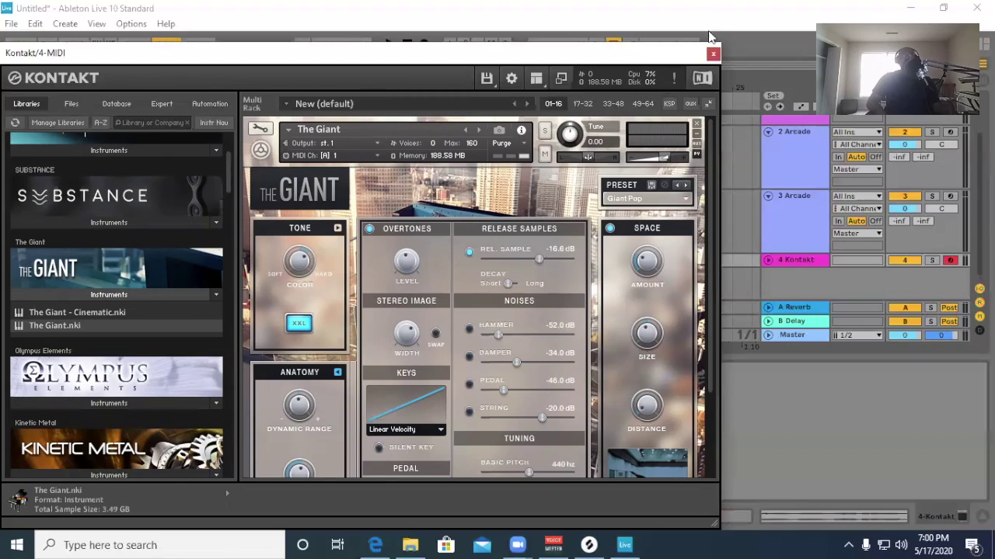
click(714, 56)
Unfold the Kontakt track in the arrangement and rename it Piano.
scroll(535, 176, up, 2)
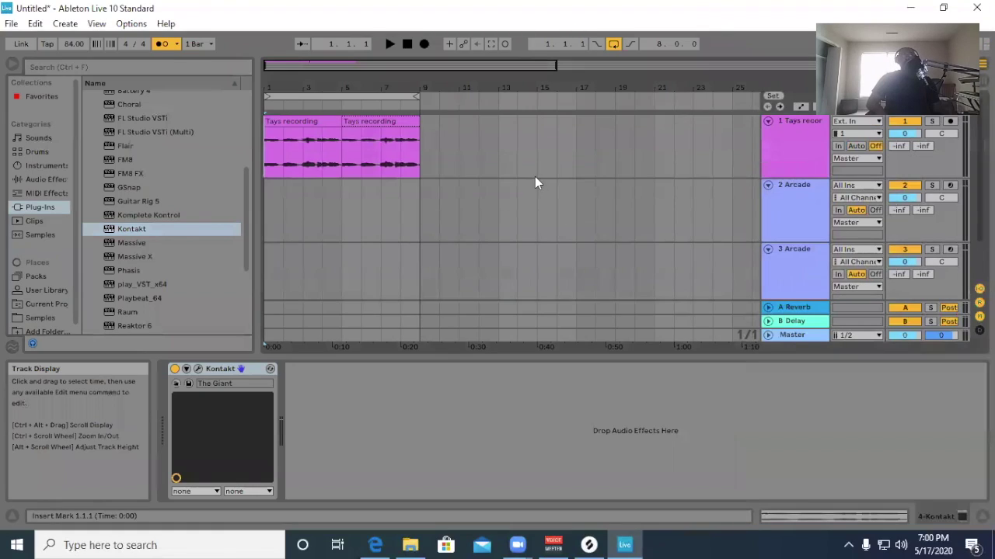
scroll(535, 177, down, 2)
click(769, 261)
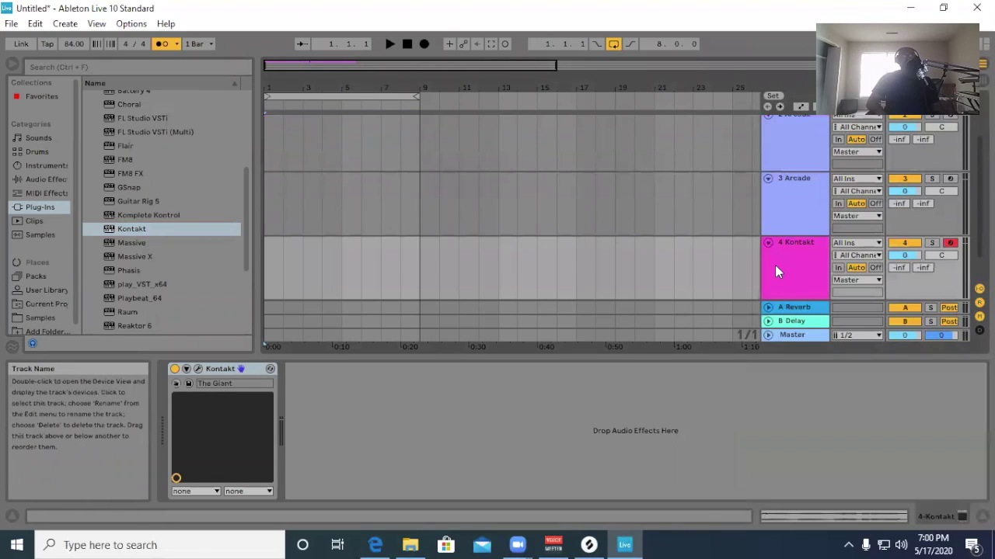
right_click(778, 265)
click(804, 321)
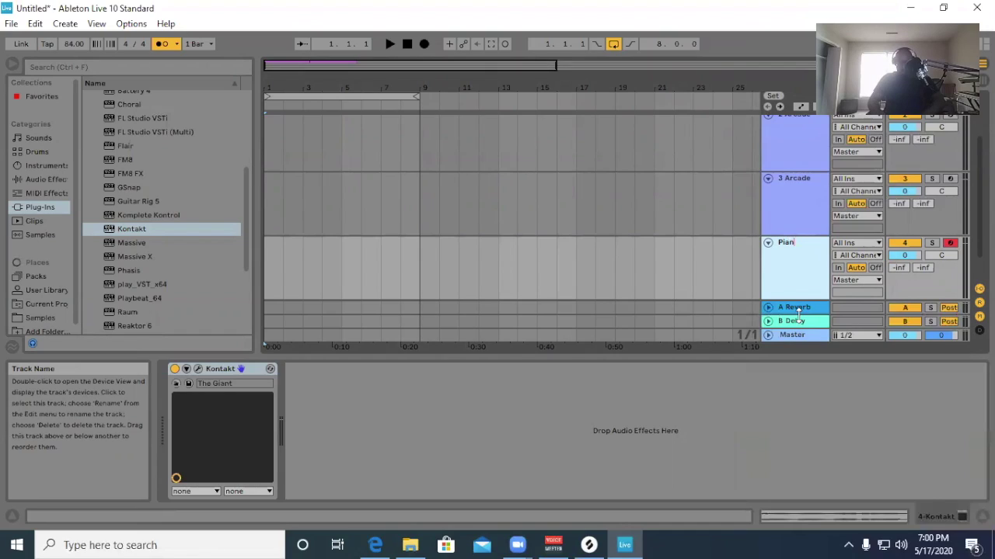
key(Return)
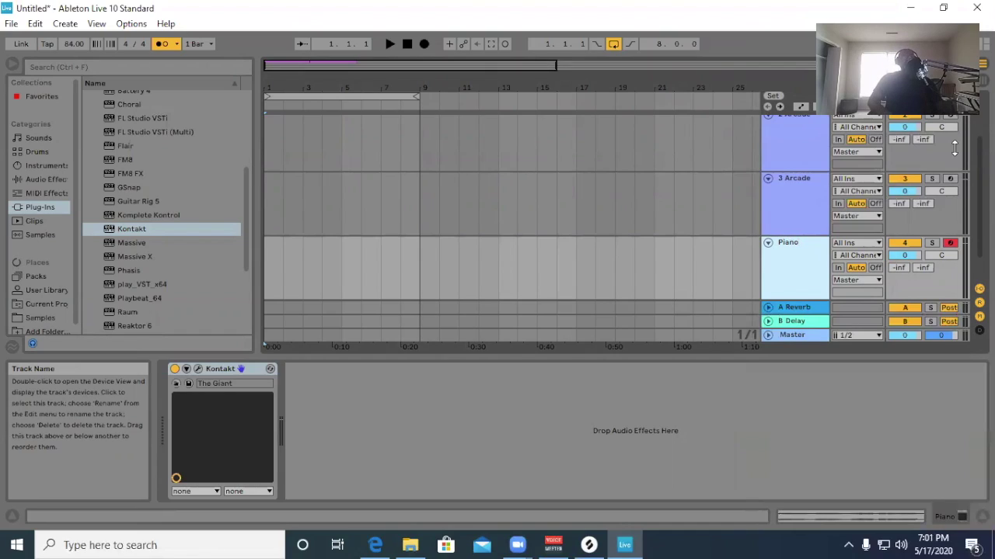
Collapse the device view and record an eight-bar MIDI part on the Piano track over the looped vocal.
scroll(955, 147, up, 2)
click(390, 44)
drag(533, 360, 545, 471)
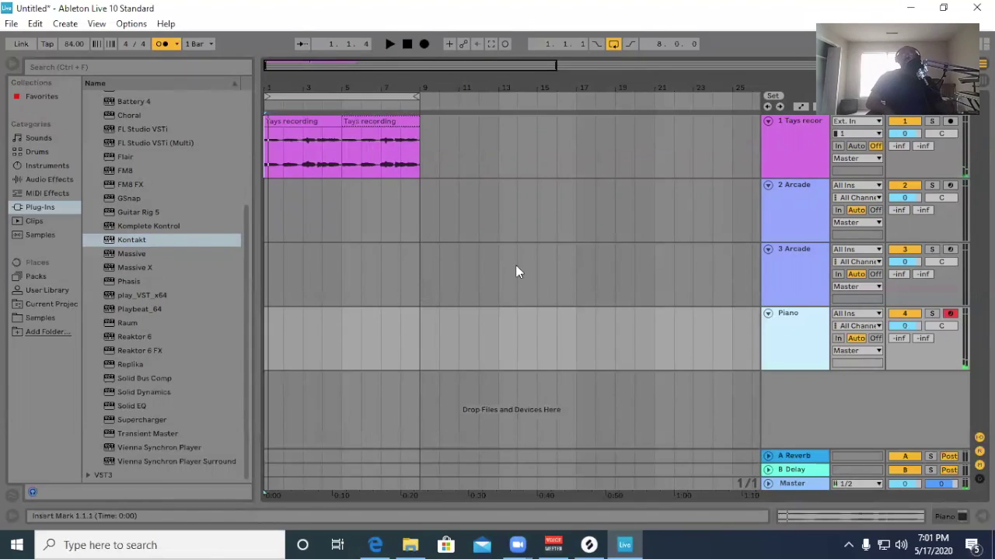
click(426, 44)
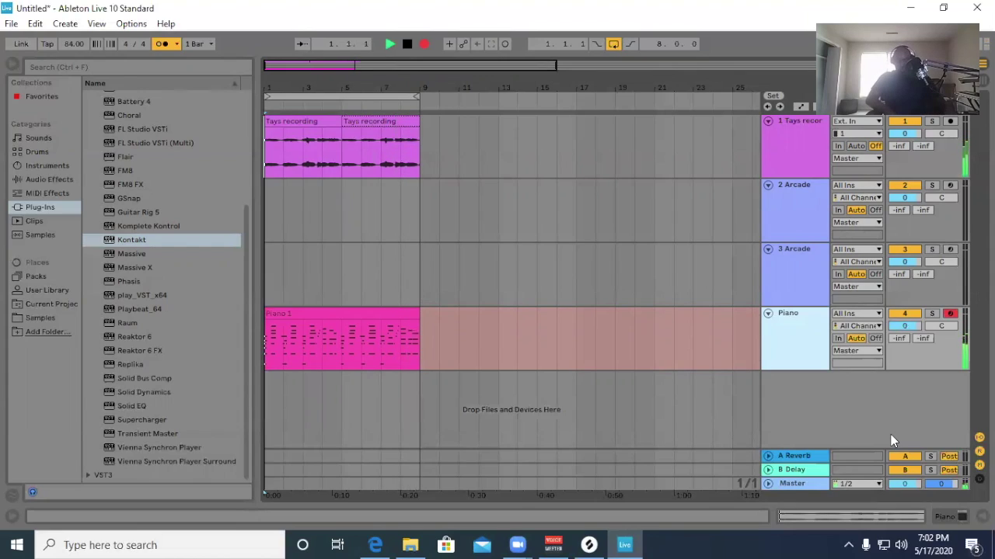
key(space)
Open the recorded Piano clip in the note editor and quantize its notes.
click(35, 24)
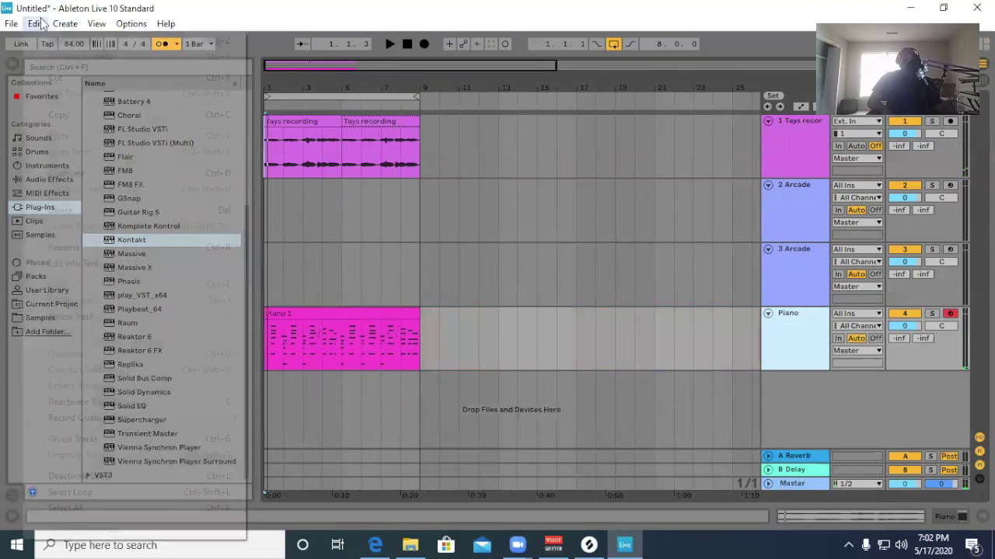
click(35, 24)
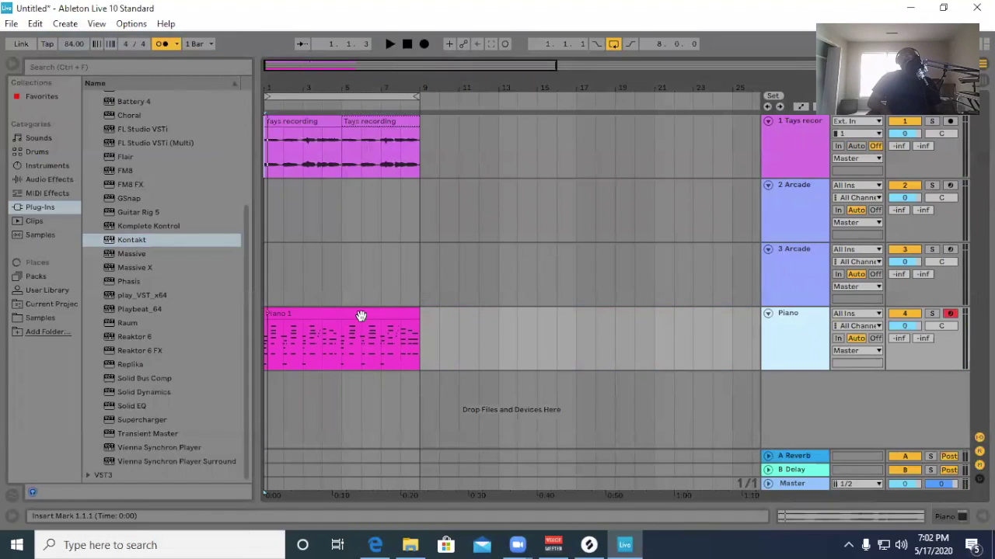
double_click(360, 316)
right_click(438, 415)
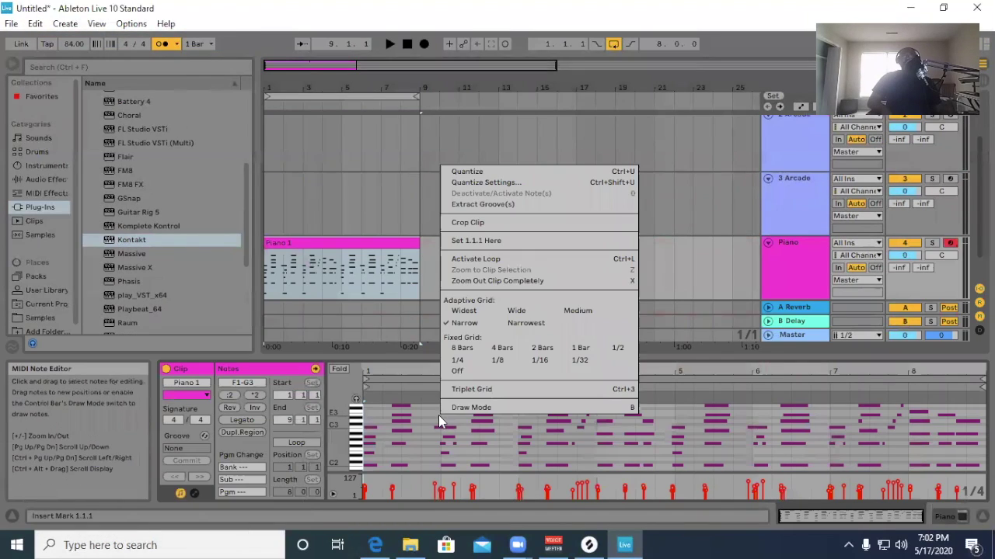
click(475, 171)
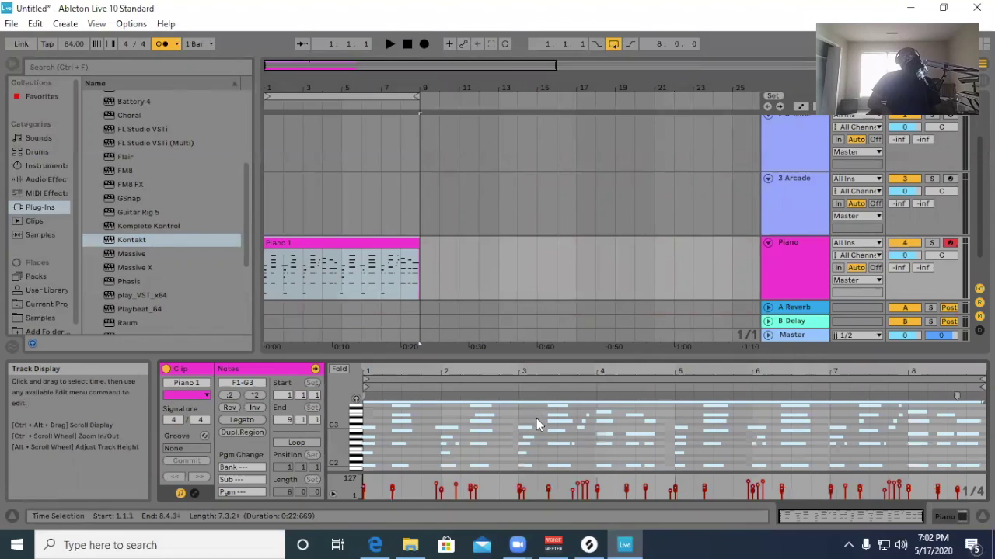
Play the eight-bar loop from the start to check the quantized piano against the vocal.
click(407, 45)
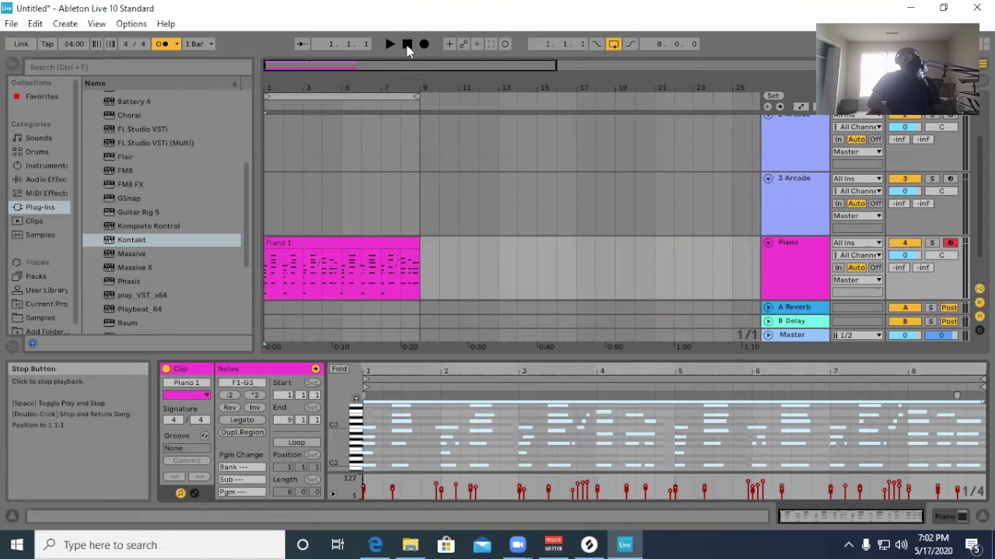
click(389, 45)
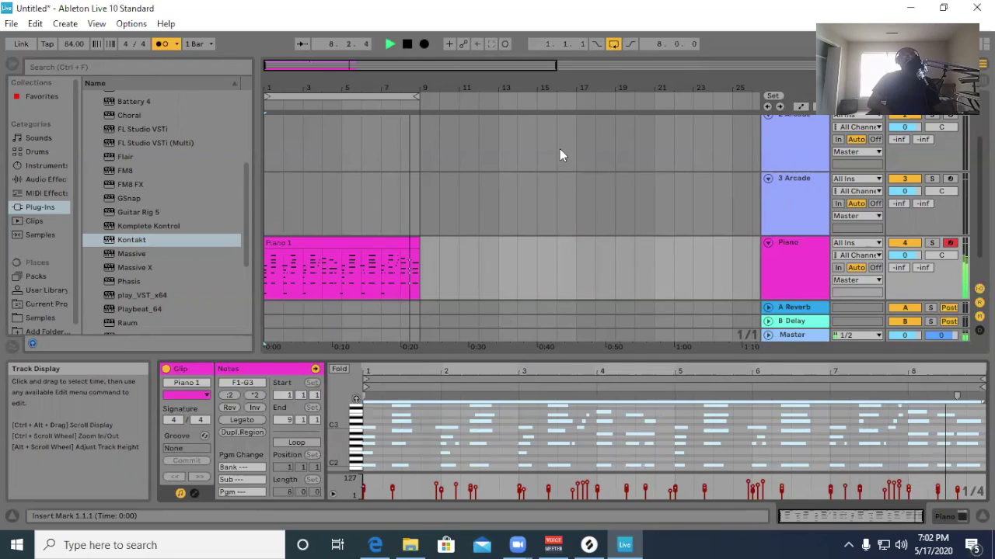
click(406, 45)
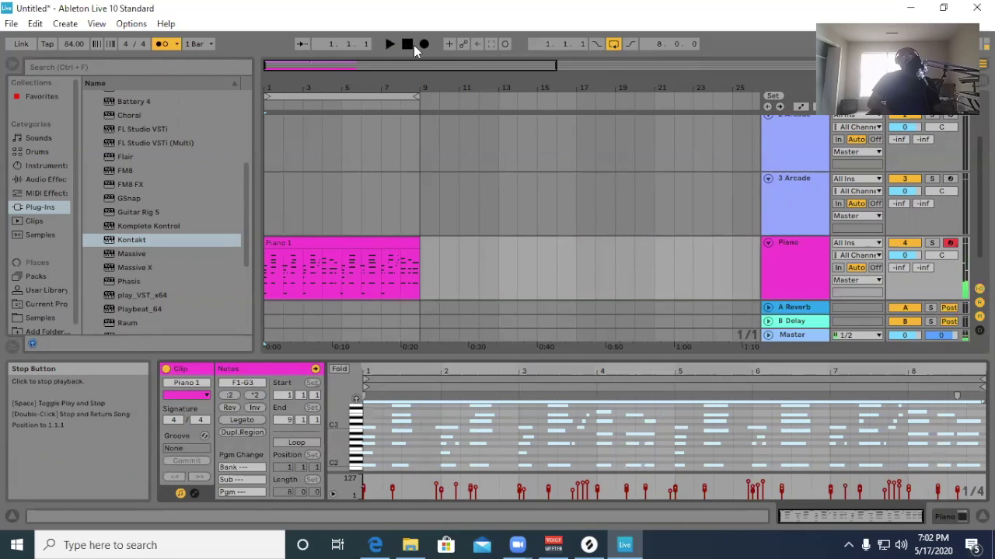
Add an empty Drum Rack on a new track below Piano and unfold the track.
scroll(800, 249, down, 1)
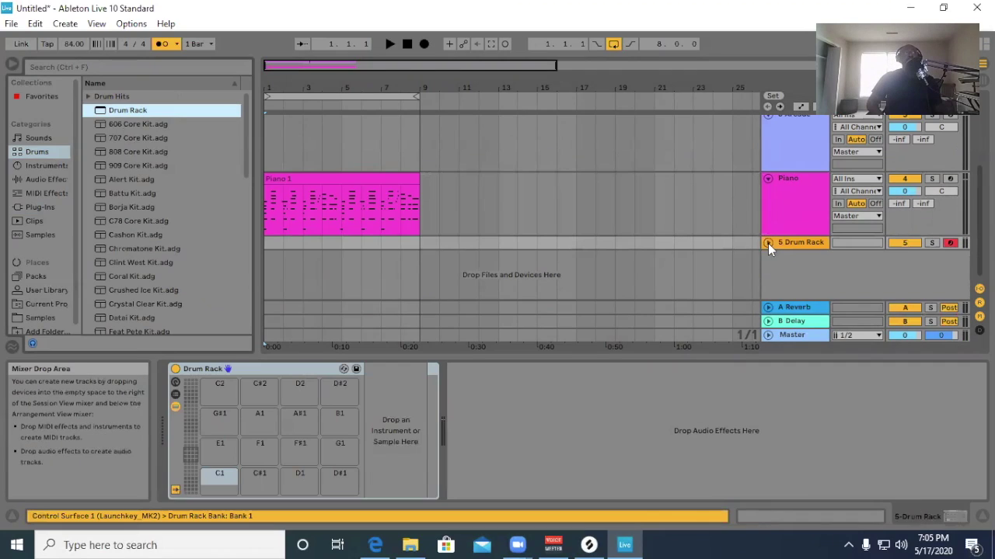
click(768, 244)
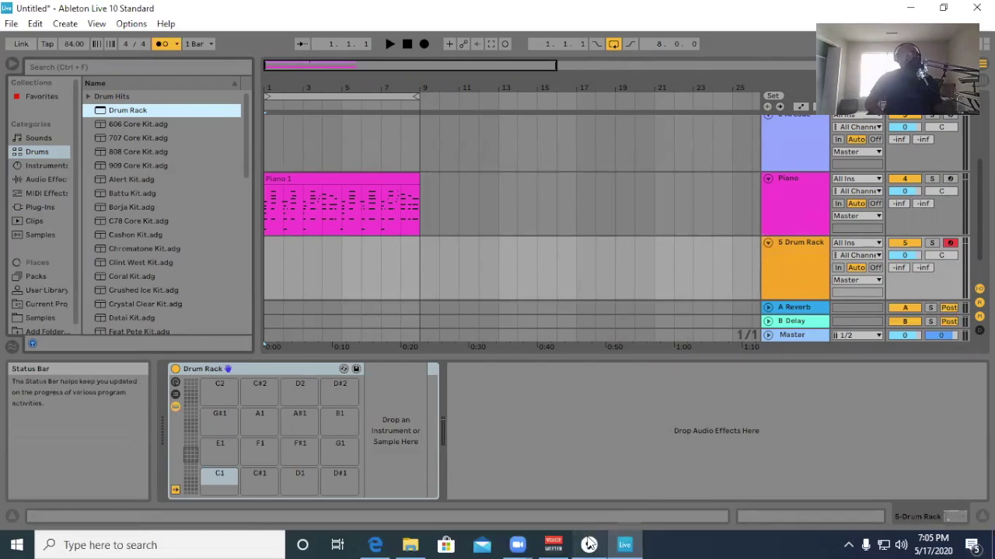
Switch to the Splice sample browser and filter the Trap samples by drums and kicks.
click(592, 545)
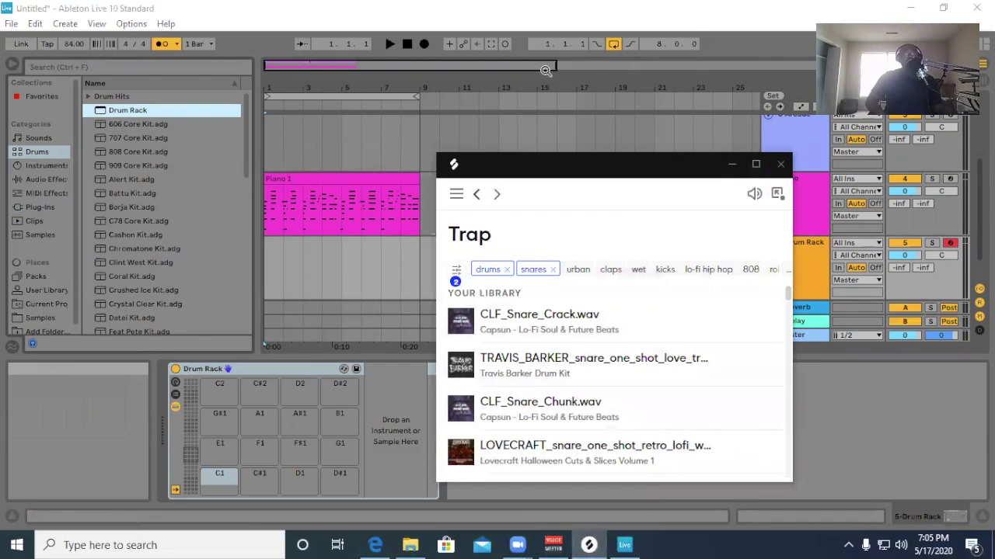
drag(541, 165, 629, 107)
click(638, 212)
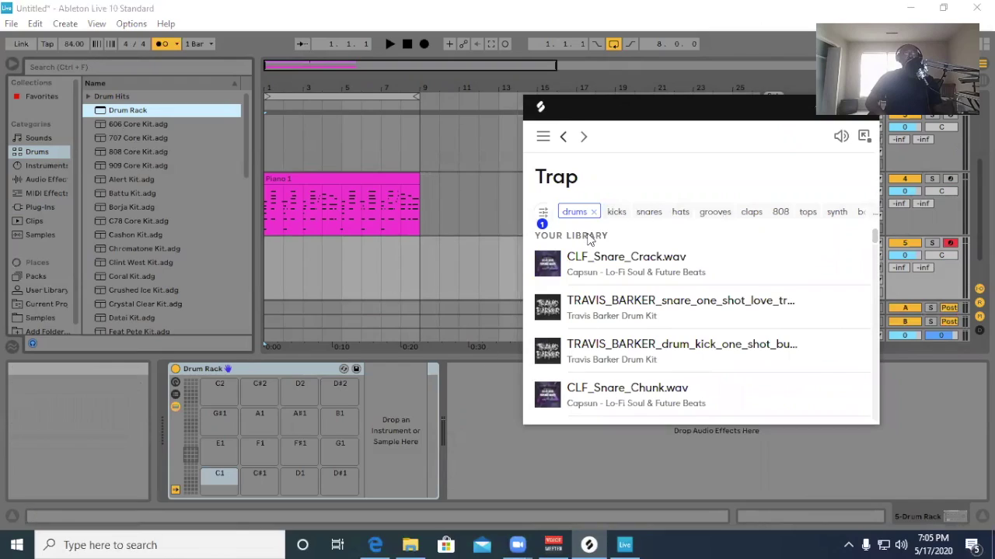
click(594, 212)
click(573, 212)
click(614, 212)
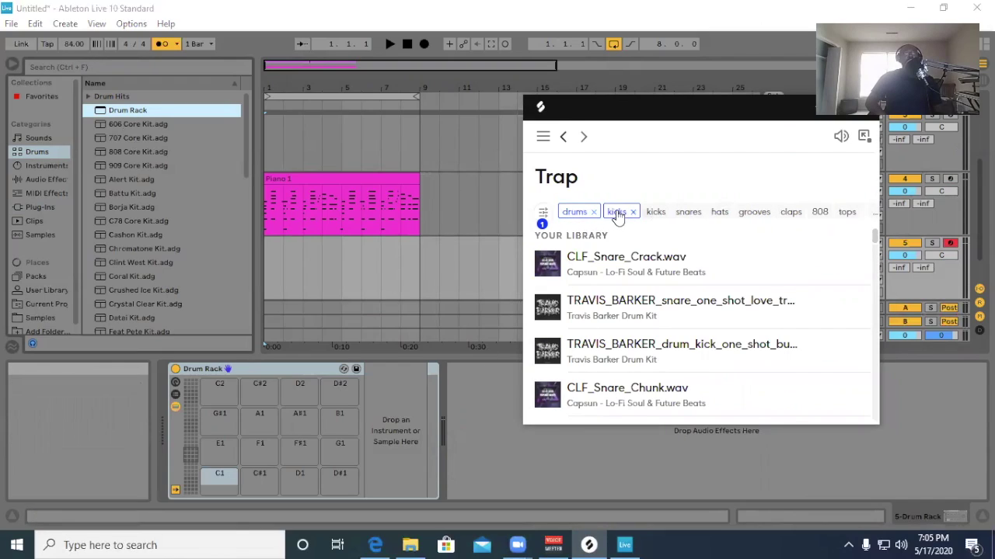
Load the TRAVIS_BARKER_drum_kick_one_shot_bump sample onto the Drum Rack's G#-1 pad.
click(546, 272)
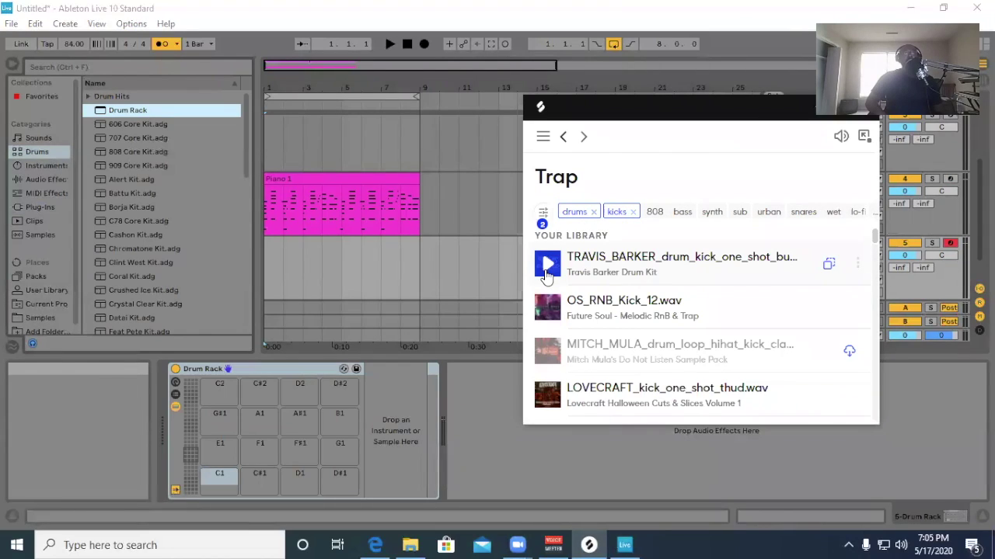
drag(546, 265, 187, 477)
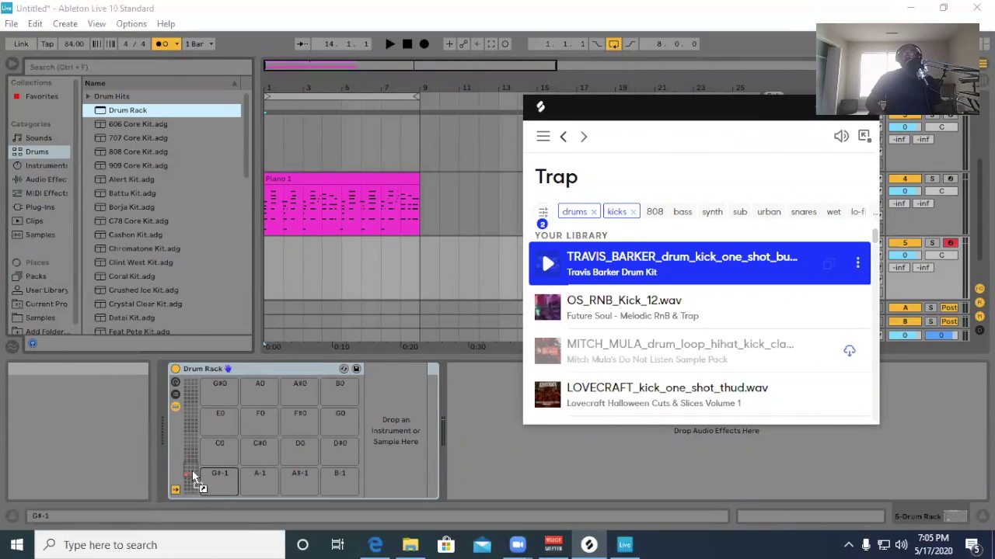
drag(209, 441, 212, 477)
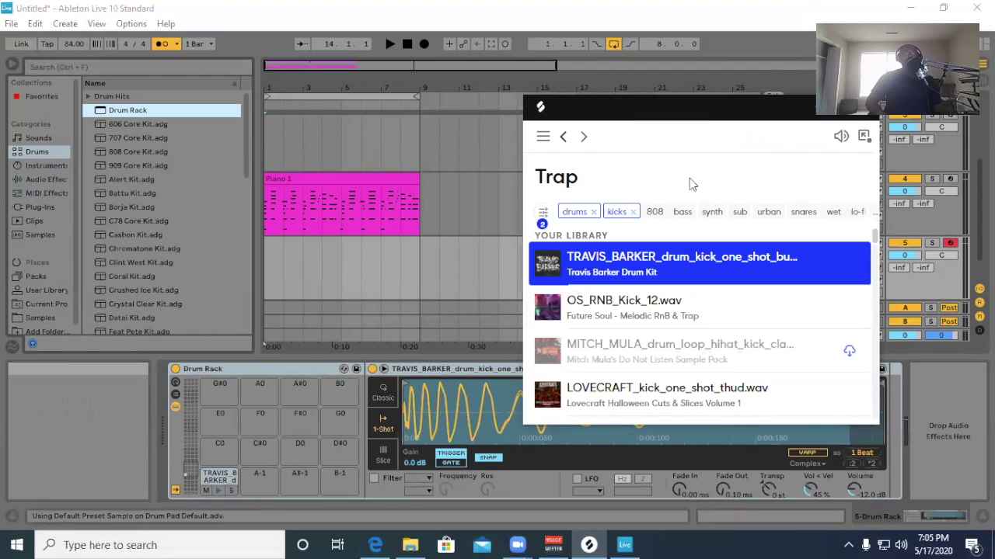
Clear the drums and kicks filters and filter the Trap samples by snares instead.
click(633, 212)
click(594, 212)
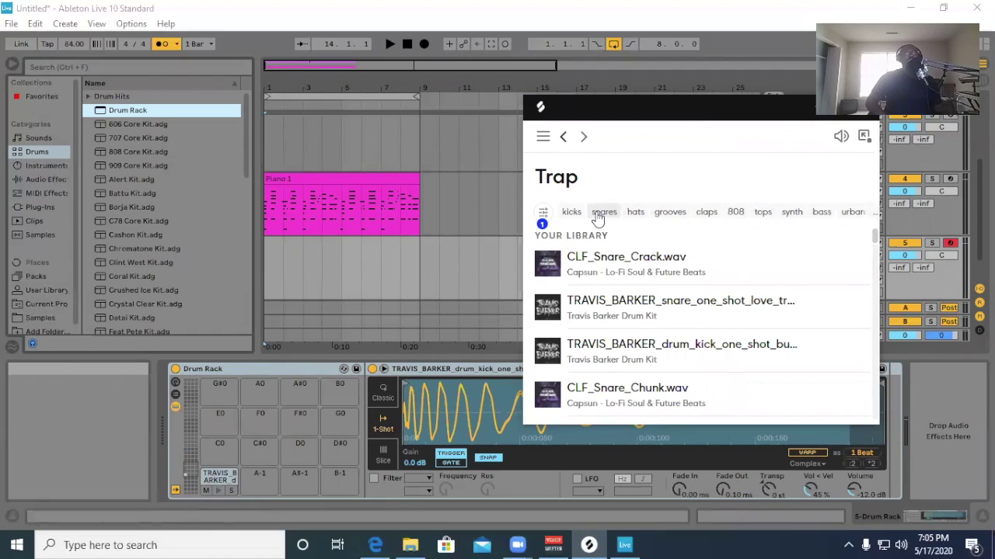
click(603, 212)
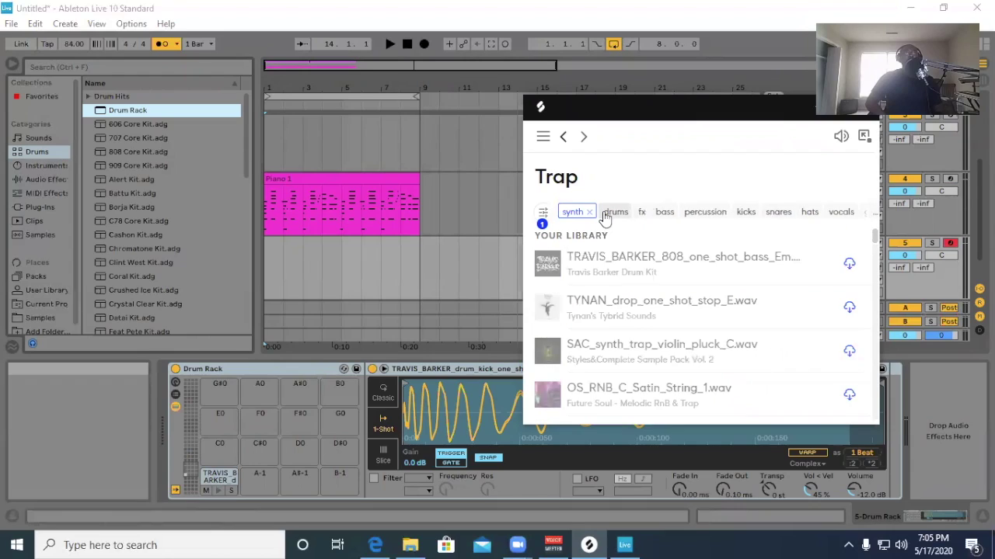
click(592, 215)
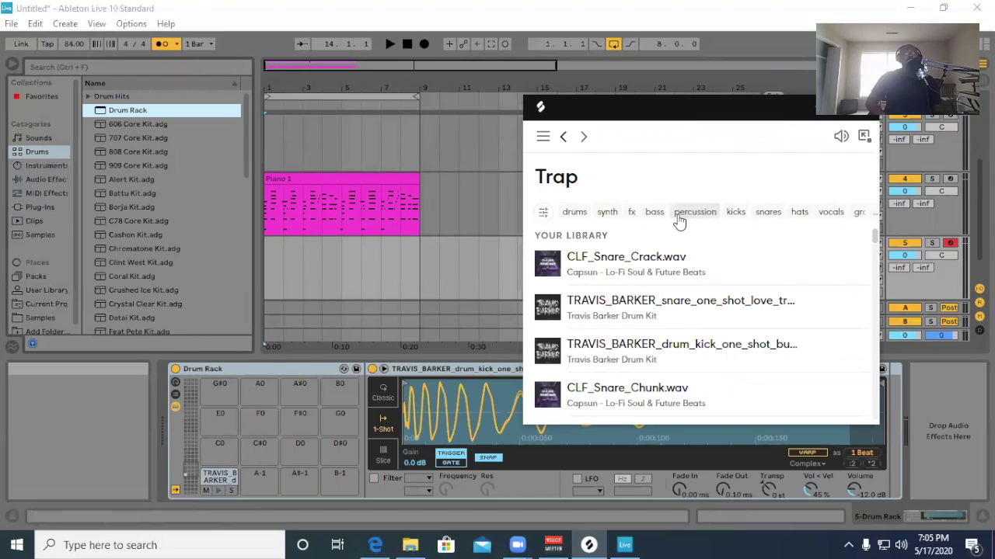
click(768, 212)
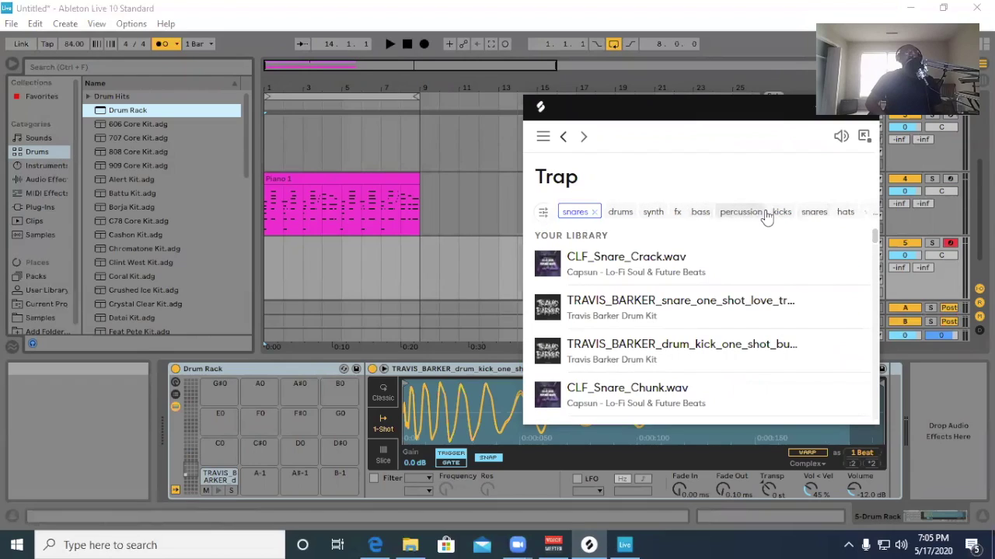
Load the TRAVIS_BARKER_snare_one_shot_love_trap_01 sample onto the Drum Rack's A-1 pad and return to Ableton Live.
drag(550, 309, 358, 410)
drag(246, 477, 247, 479)
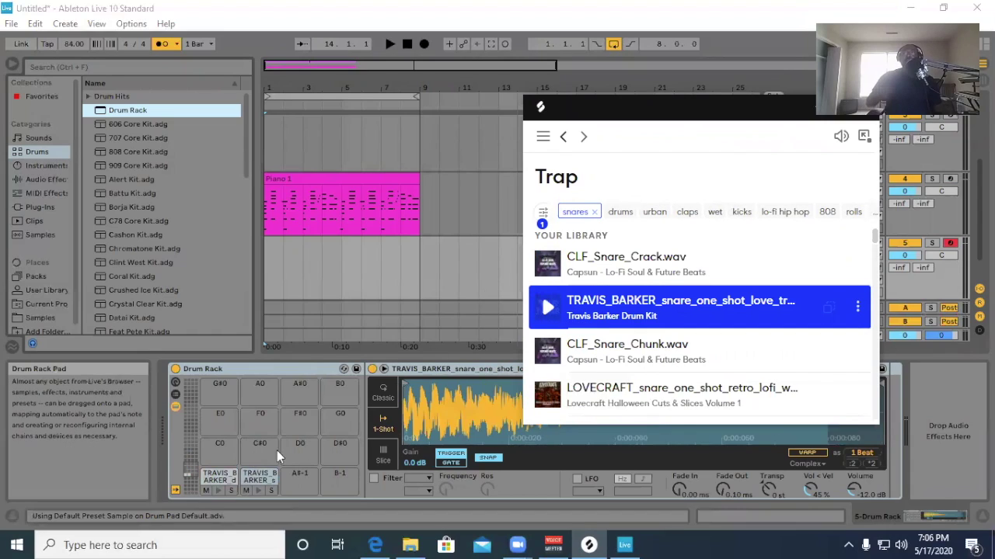
drag(716, 118, 593, 116)
click(699, 98)
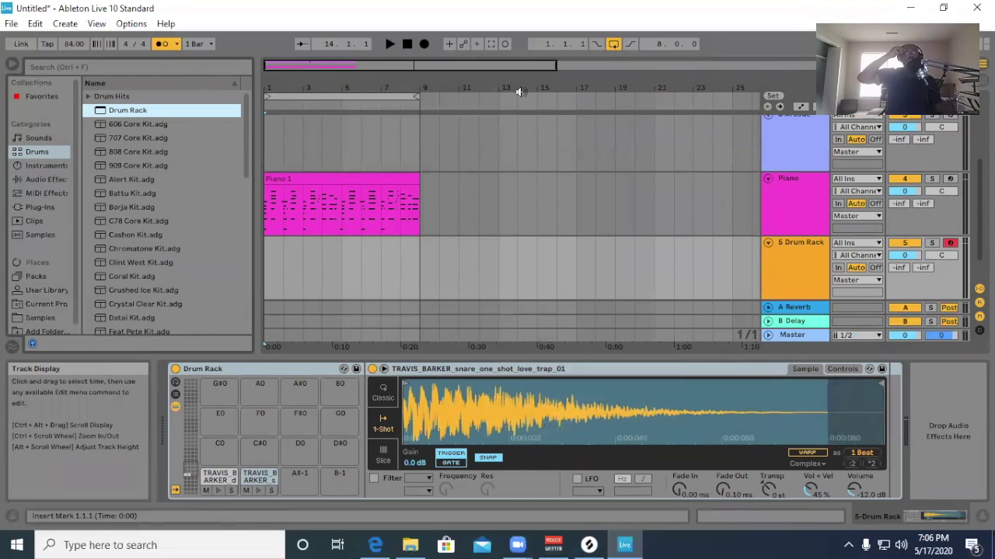
Record an eight-bar kick and snare pattern on the Drum Rack track from the start of the loop.
click(408, 45)
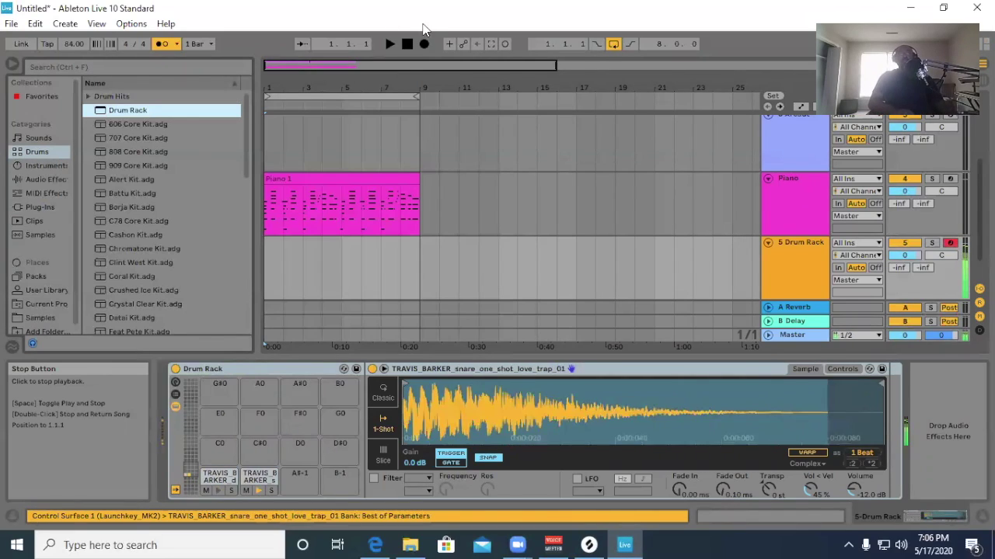
click(423, 44)
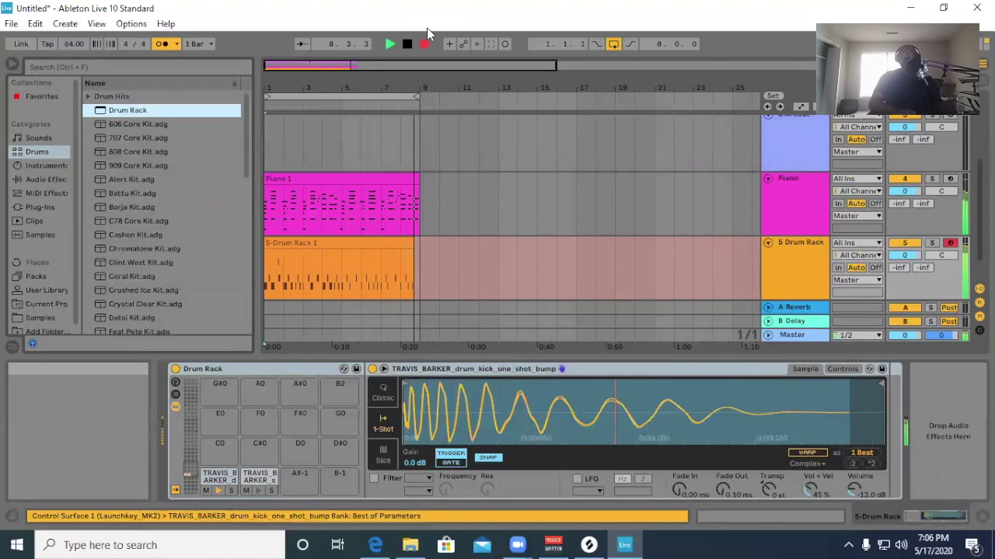
click(407, 44)
click(407, 44)
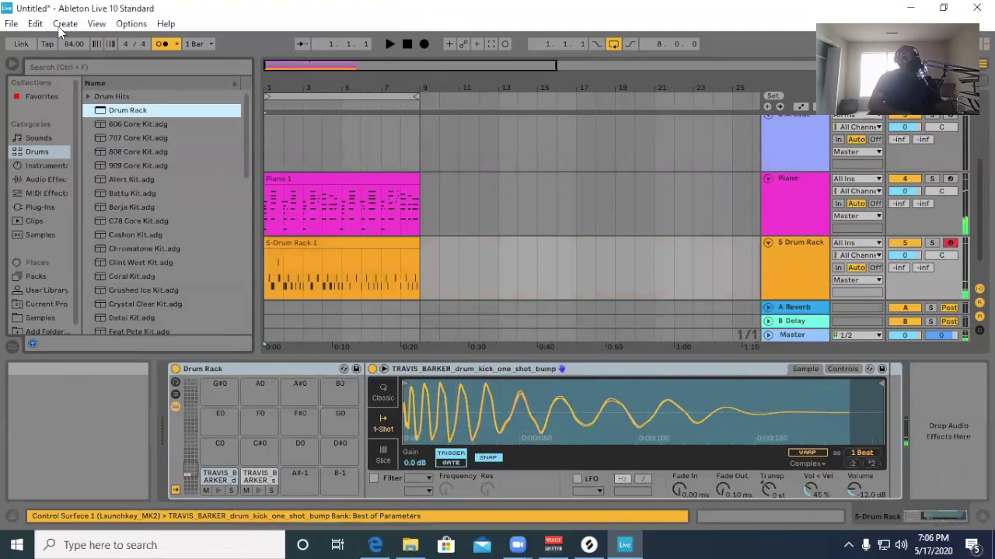
Open the recorded Drum Rack clip in the note editor and delete the stray B-1 note in bar 1.
click(35, 24)
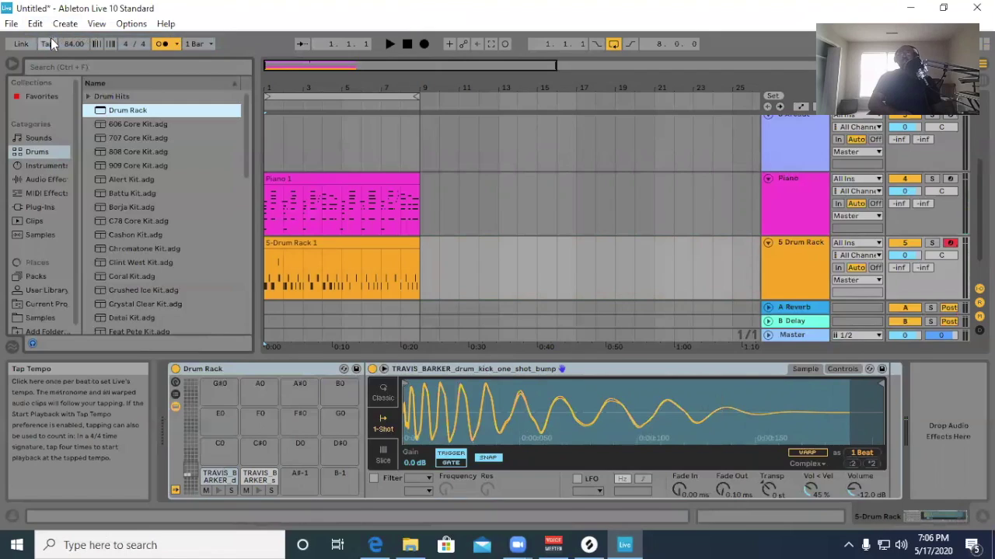
click(344, 246)
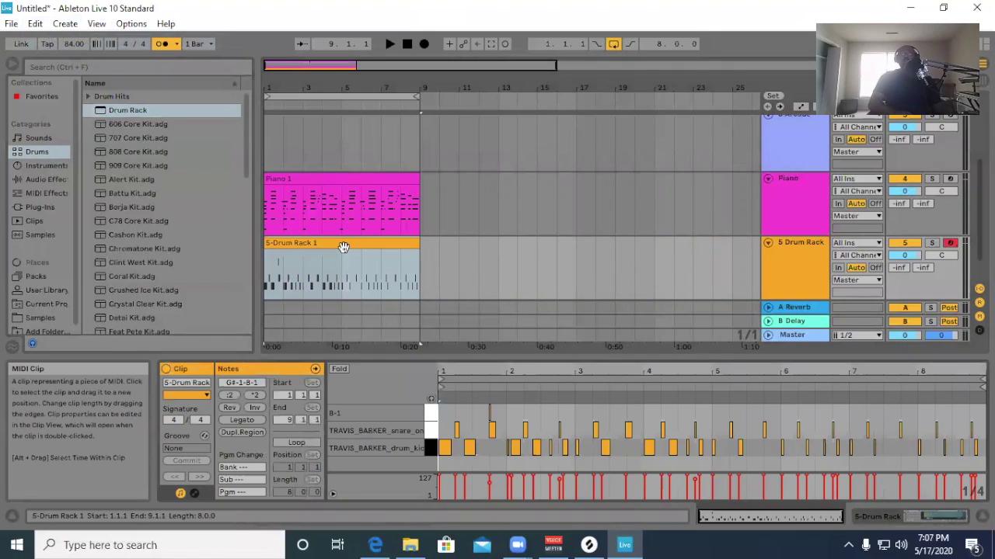
click(491, 424)
double_click(483, 420)
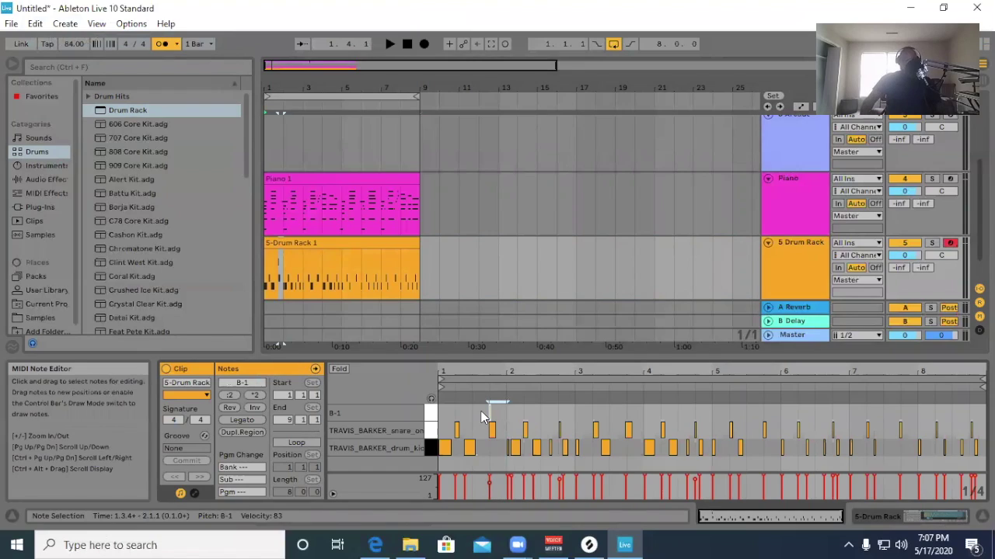
click(481, 417)
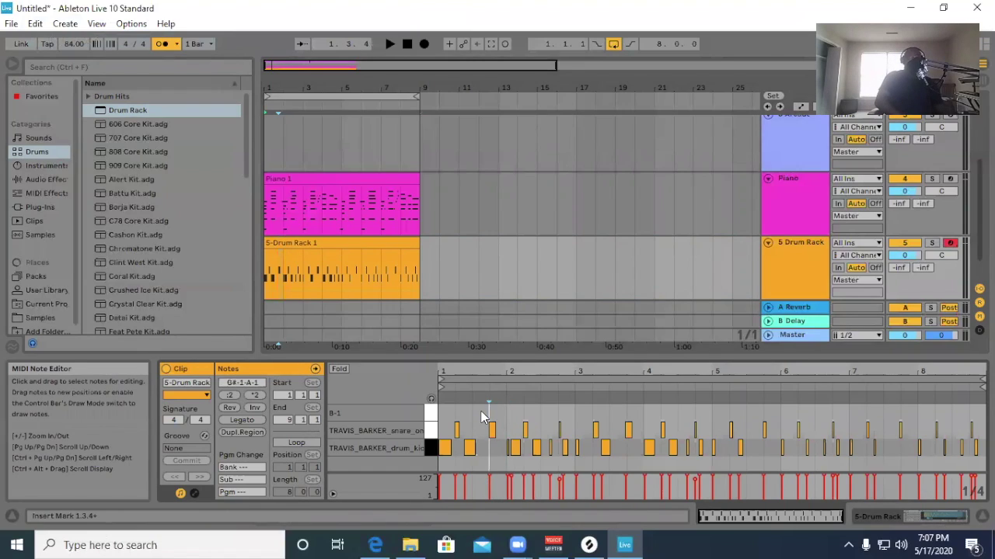
Quantize all kick and snare notes in the Drum Rack clip and start loop playback.
right_click(501, 408)
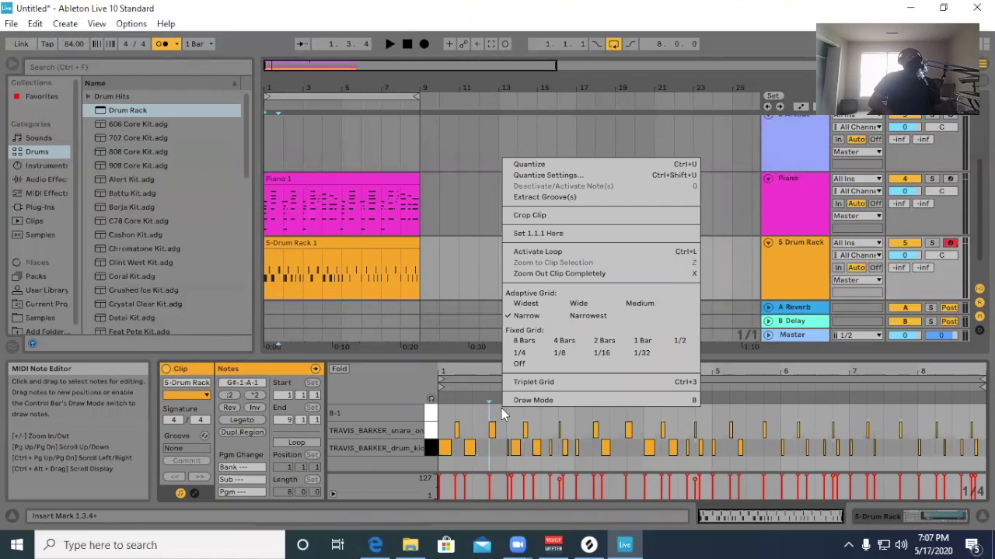
click(553, 163)
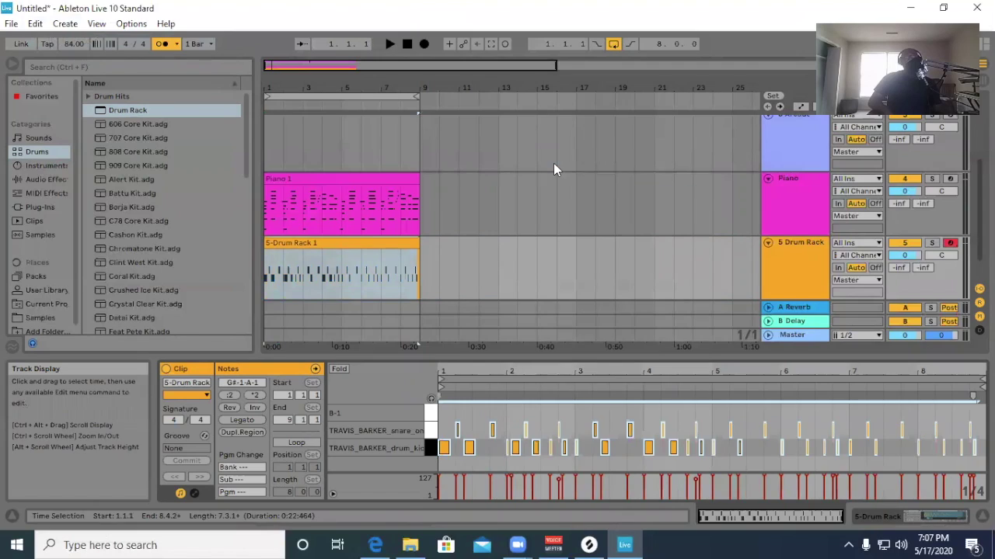
click(390, 44)
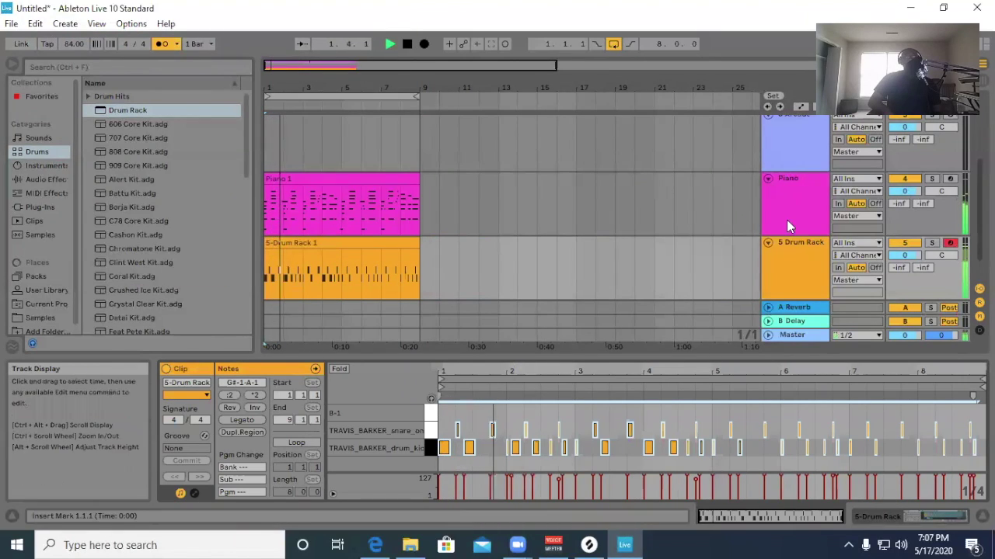
Rename the Drum Rack track as Drum/Kick/Snare and stop playback.
click(788, 266)
right_click(788, 265)
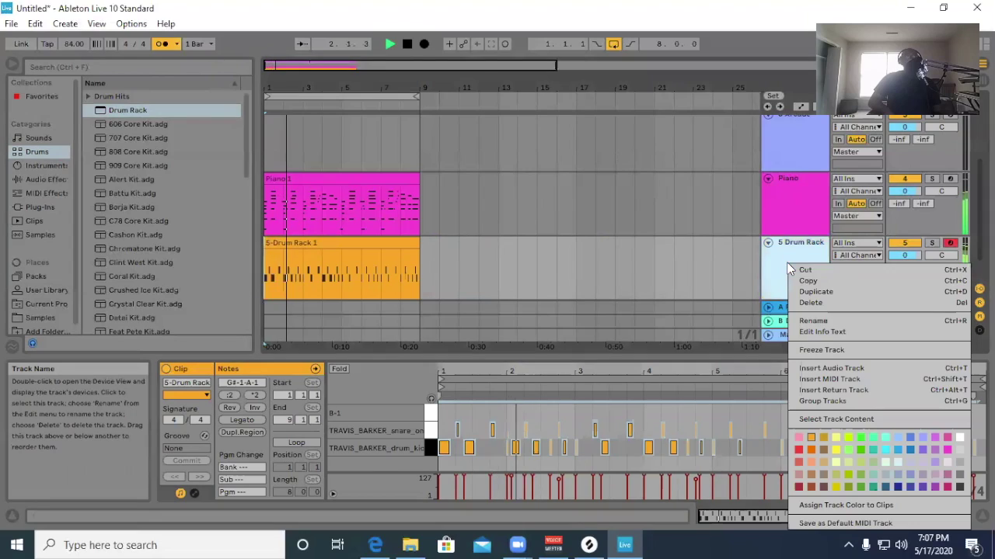
click(810, 320)
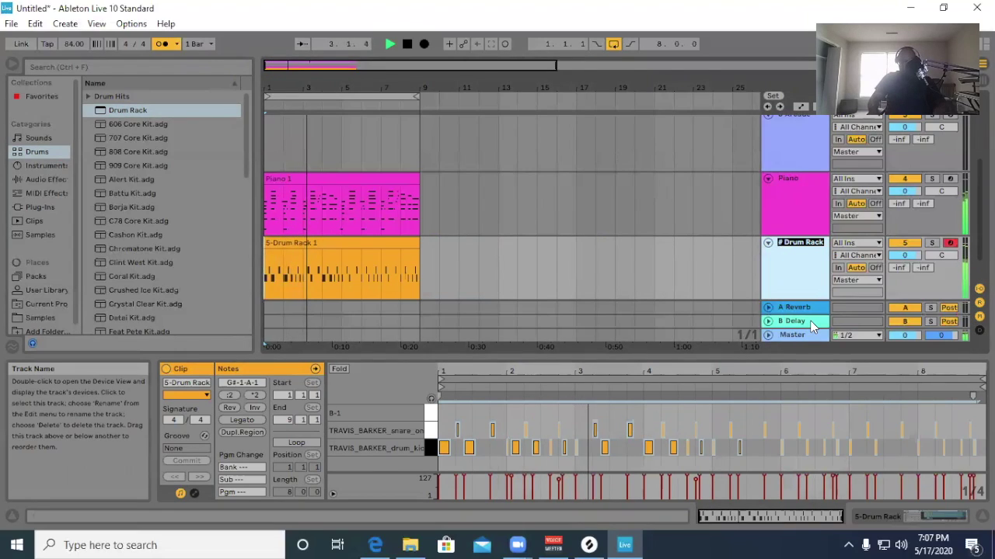
text(Drum)
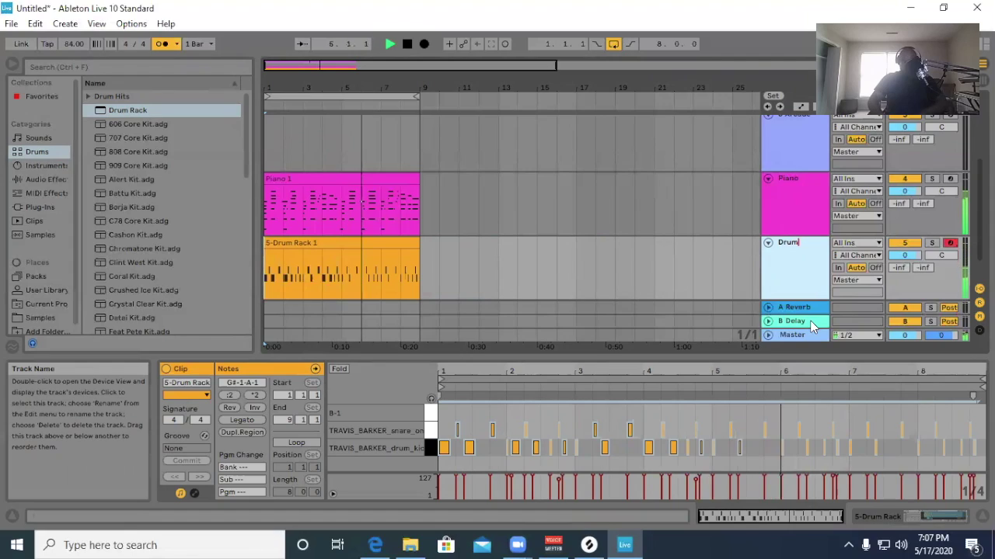
text(/Ki)
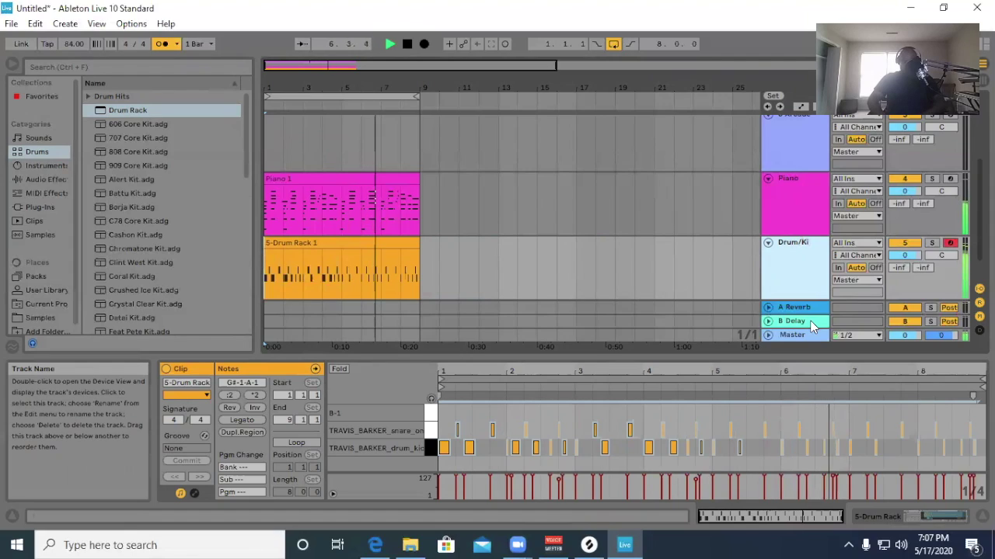
text(ck/Snare)
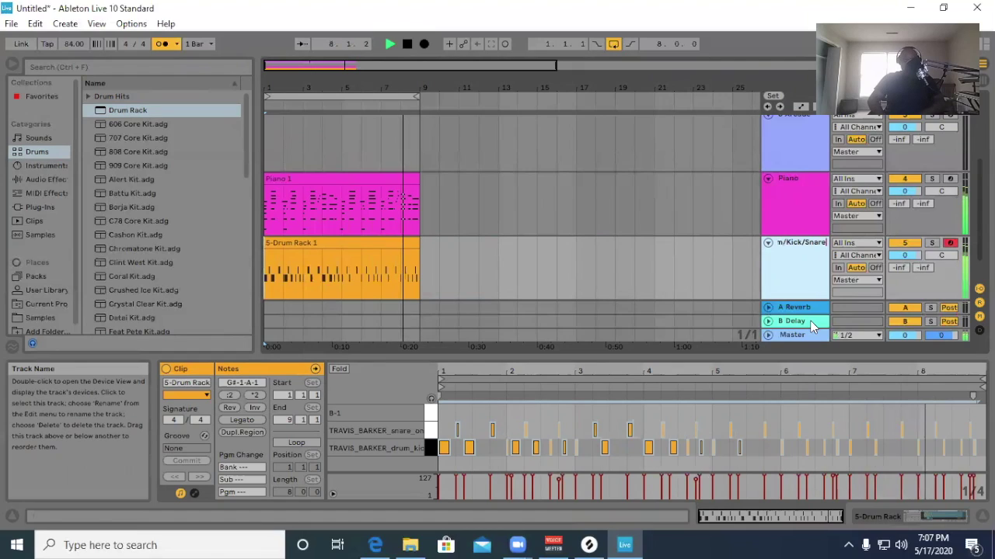
key(Return)
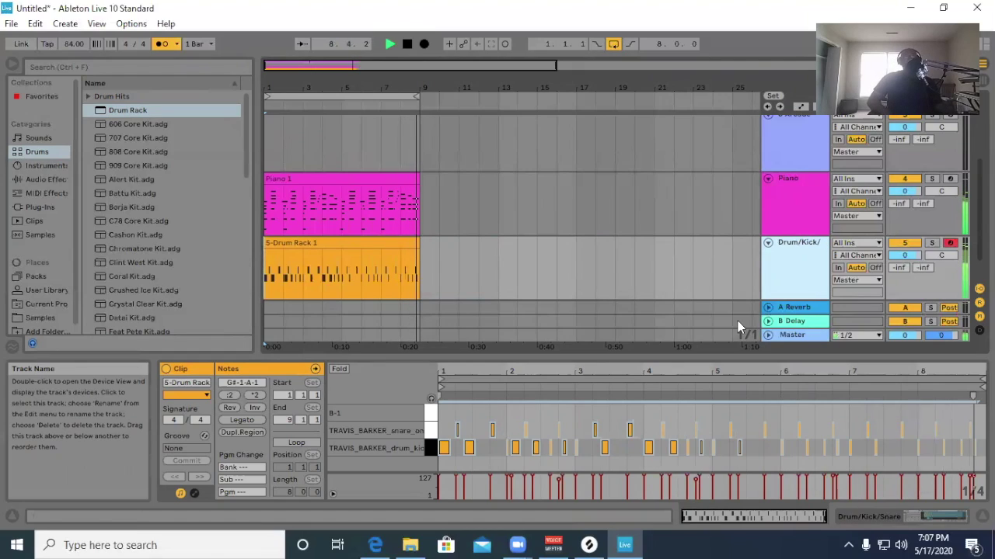
click(405, 45)
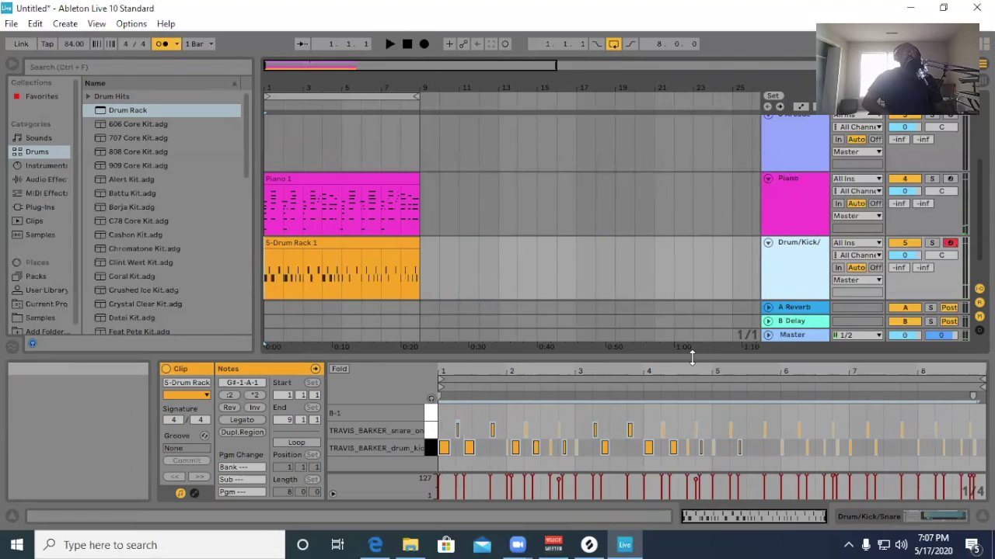
Add the 808 Core Kit on a new track below the drums and unfold that track.
drag(694, 354, 700, 447)
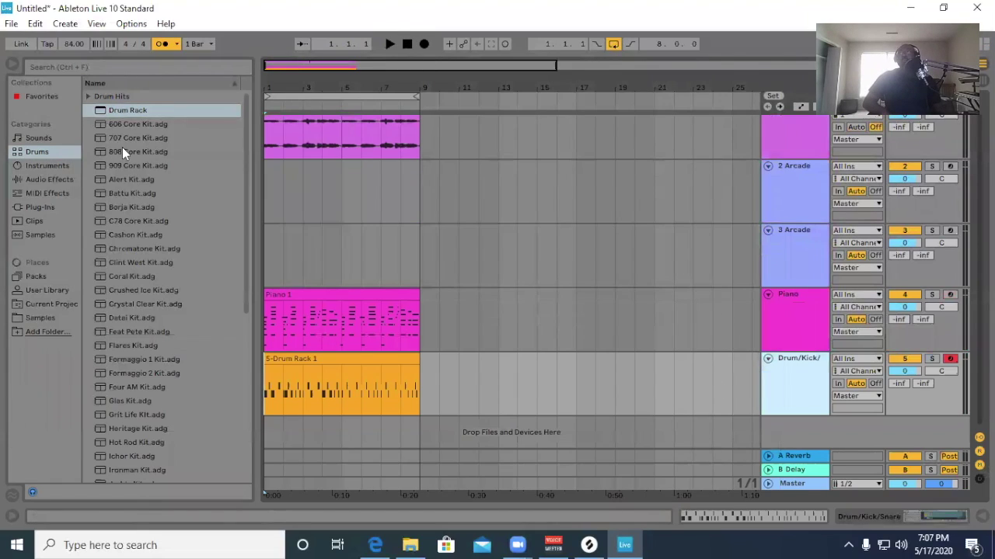
drag(119, 152, 310, 200)
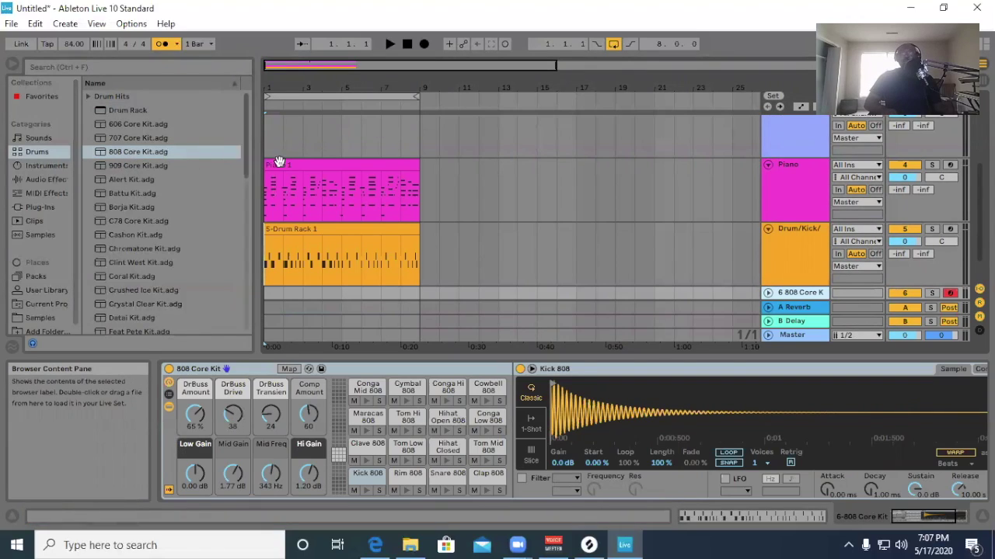
click(767, 294)
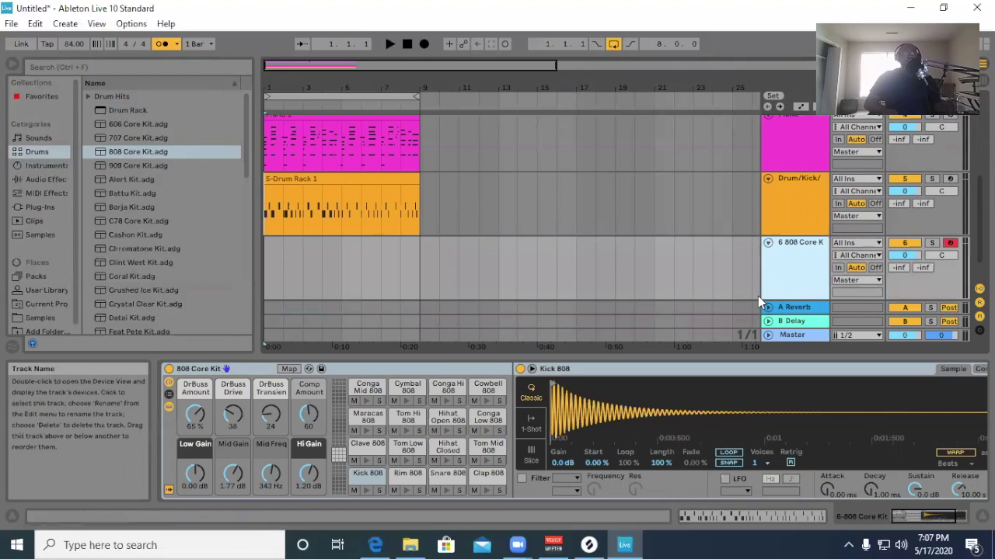
click(740, 297)
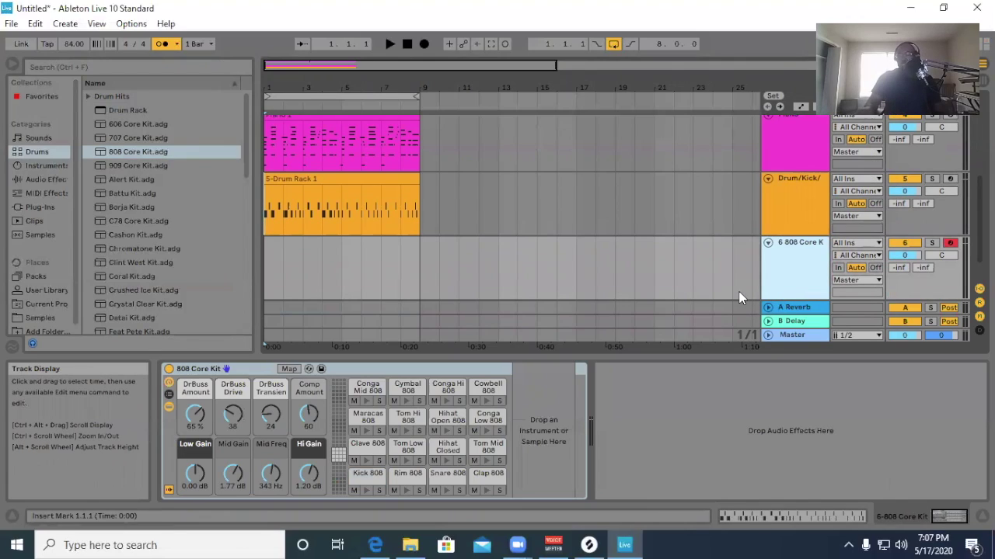
Audition the 808 Core Kit sounds, including the congas, open and closed hi-hats and cymbal.
key(k)
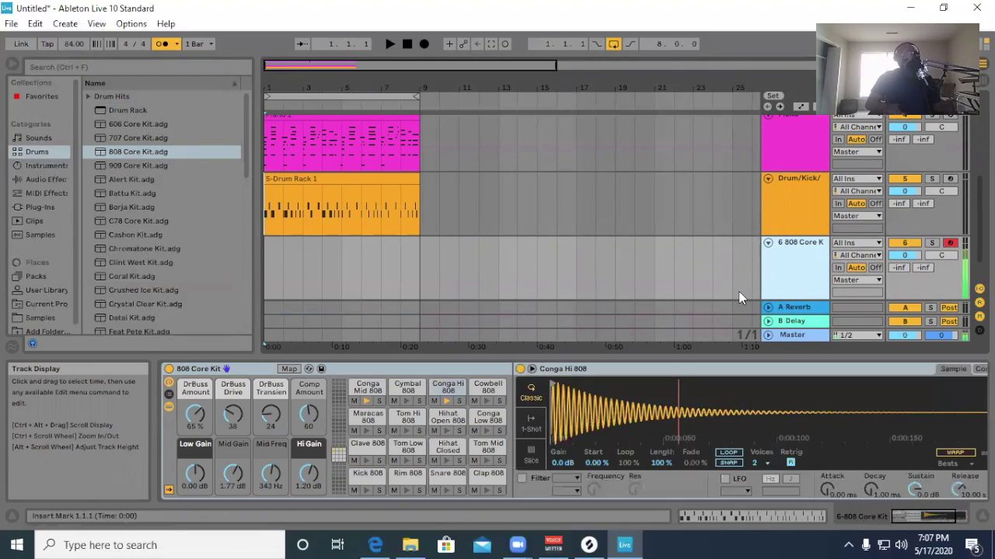
key(h)
key(t)
key(u)
key(t)
key(w)
key(t)
key(y)
key(u)
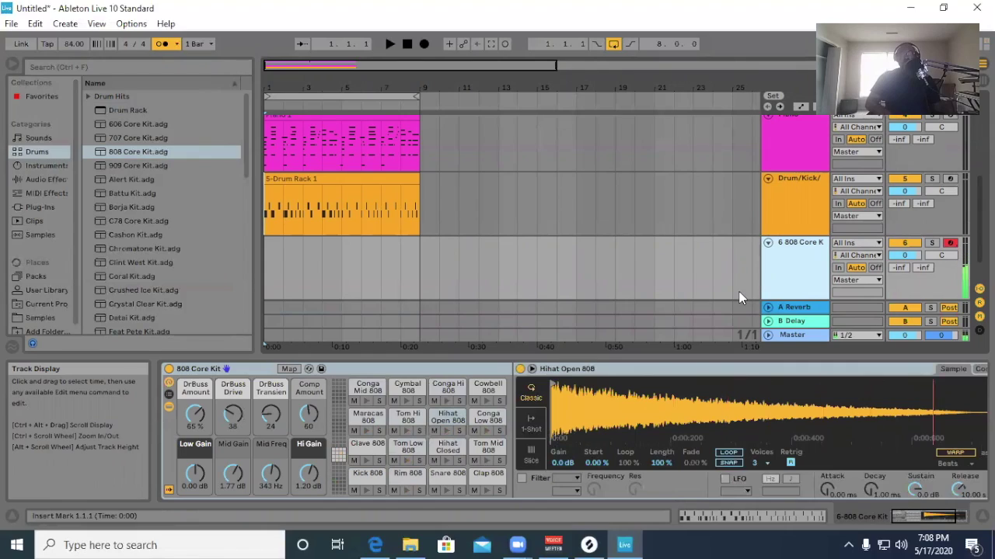
key(o)
key(p)
key(o)
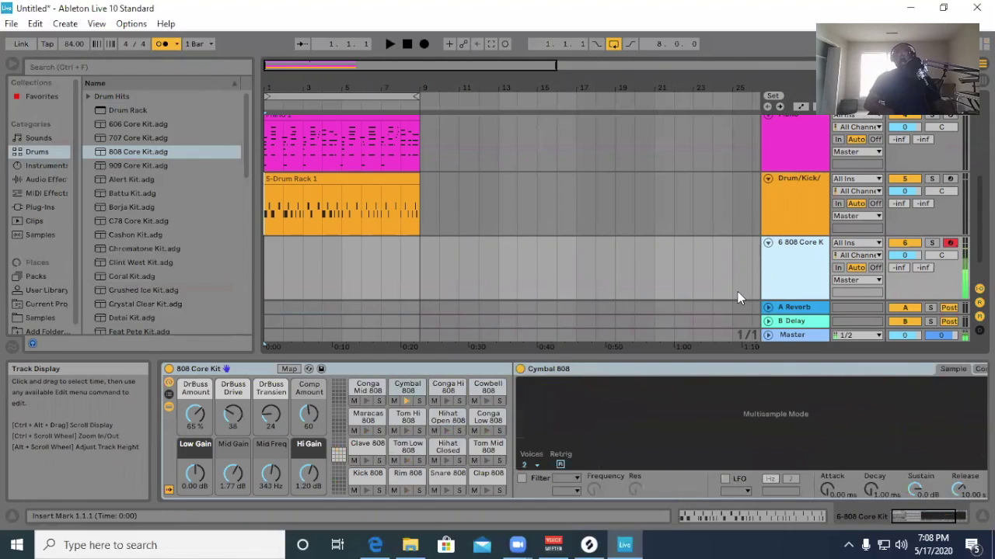
key(t)
key(o)
key(t)
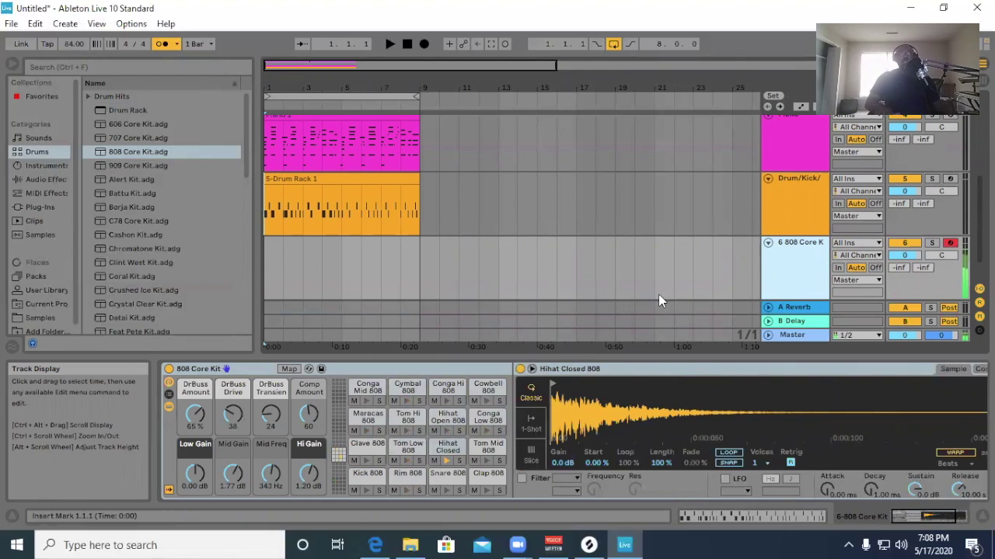
click(424, 45)
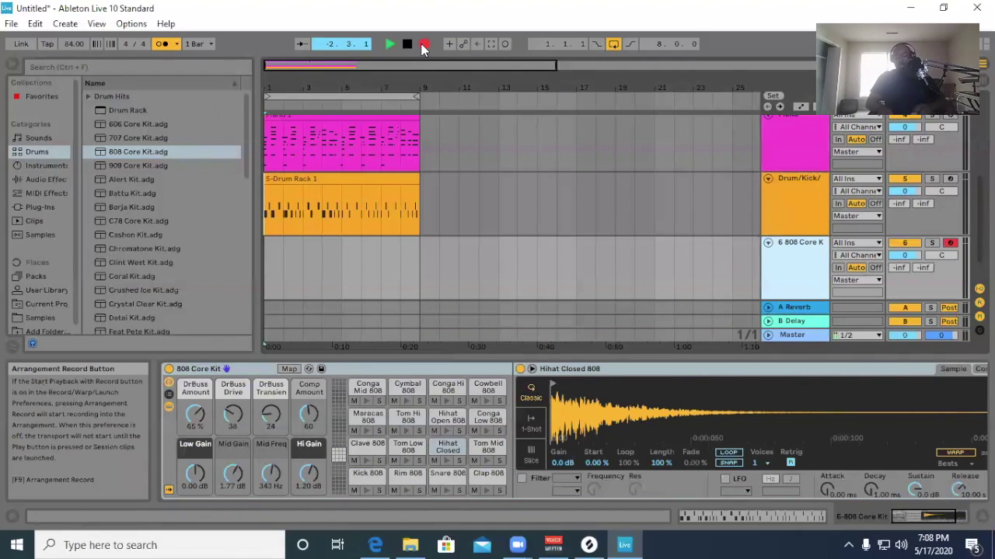
key(o)
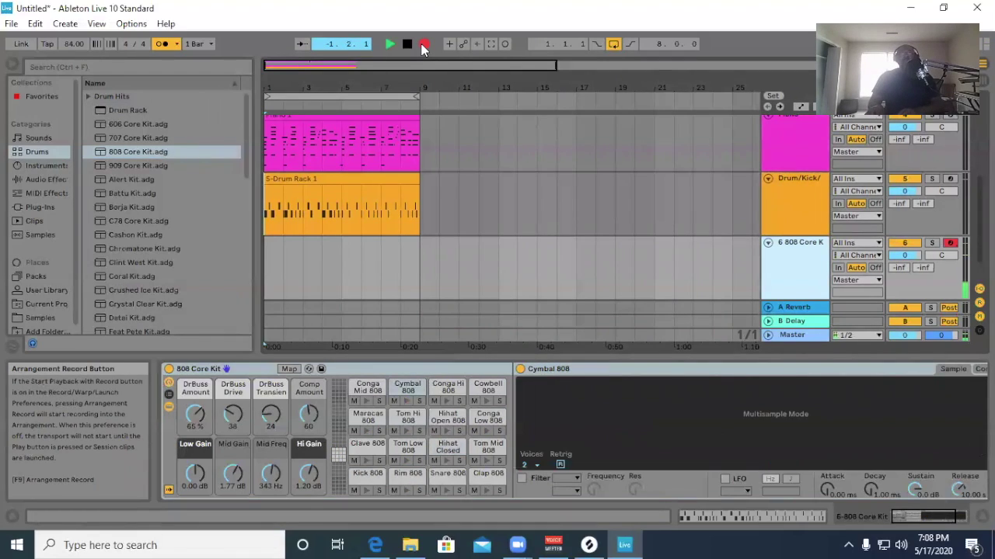
key(t)
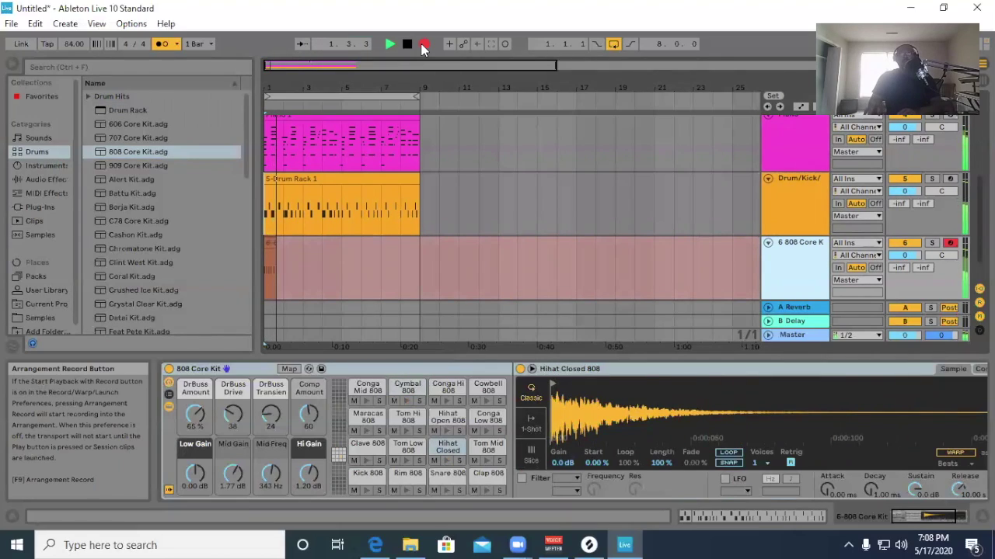
click(407, 44)
right_click(270, 246)
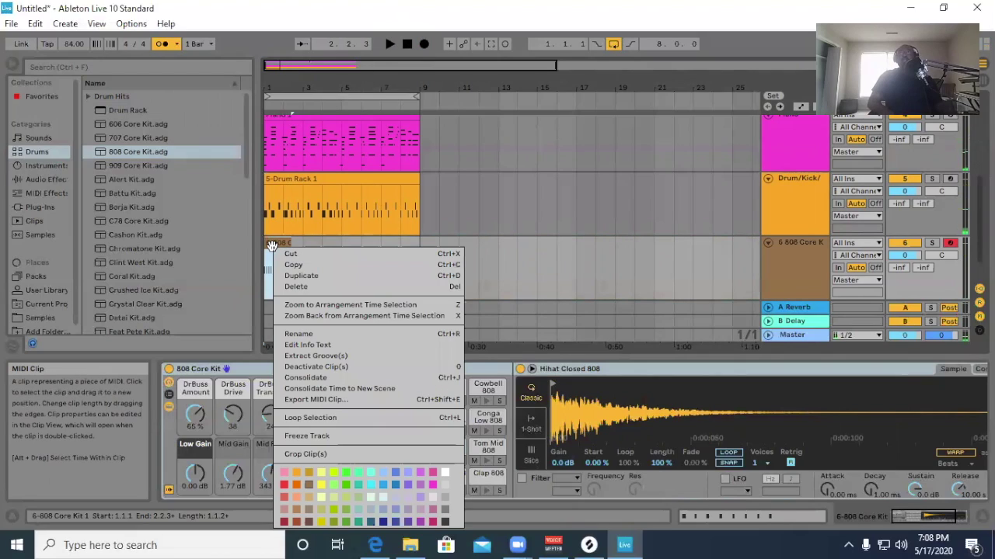
click(311, 286)
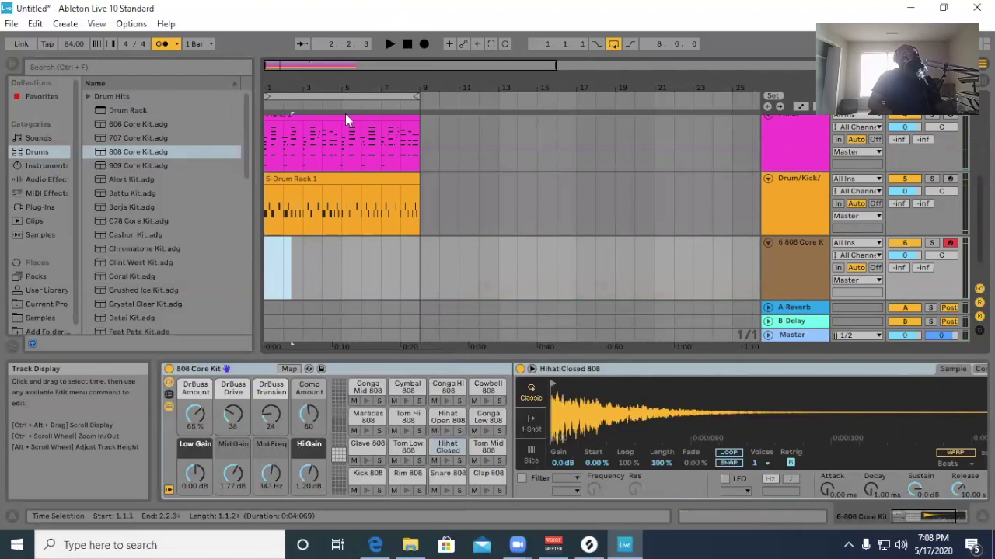
Record an eight-bar closed hi-hat pattern with cymbal hits on the 808 Core Kit track from the loop start.
click(424, 44)
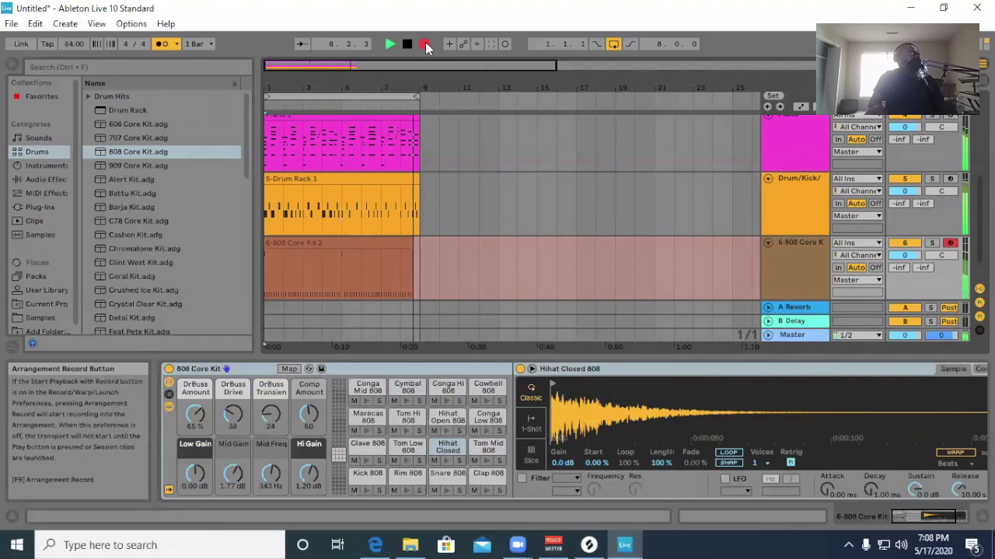
click(407, 44)
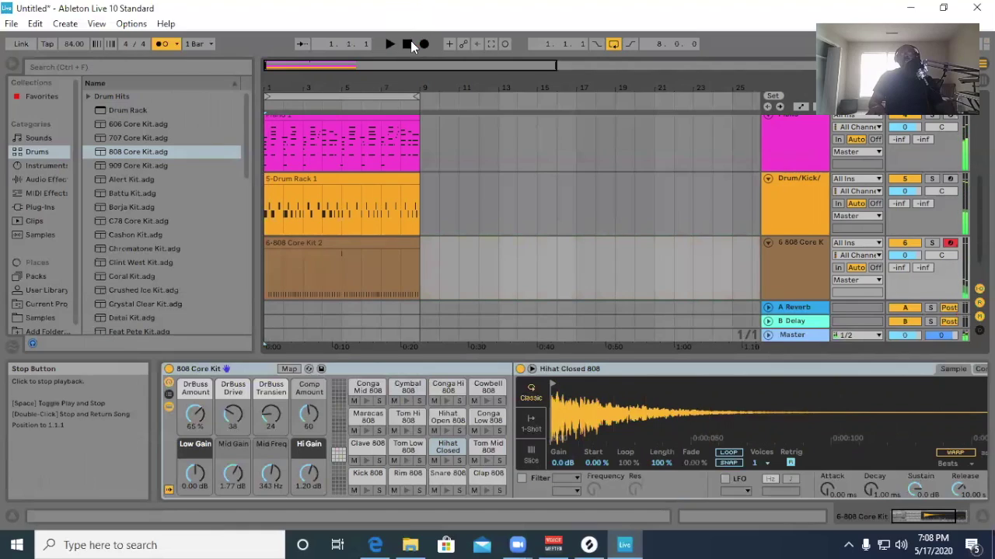
click(34, 23)
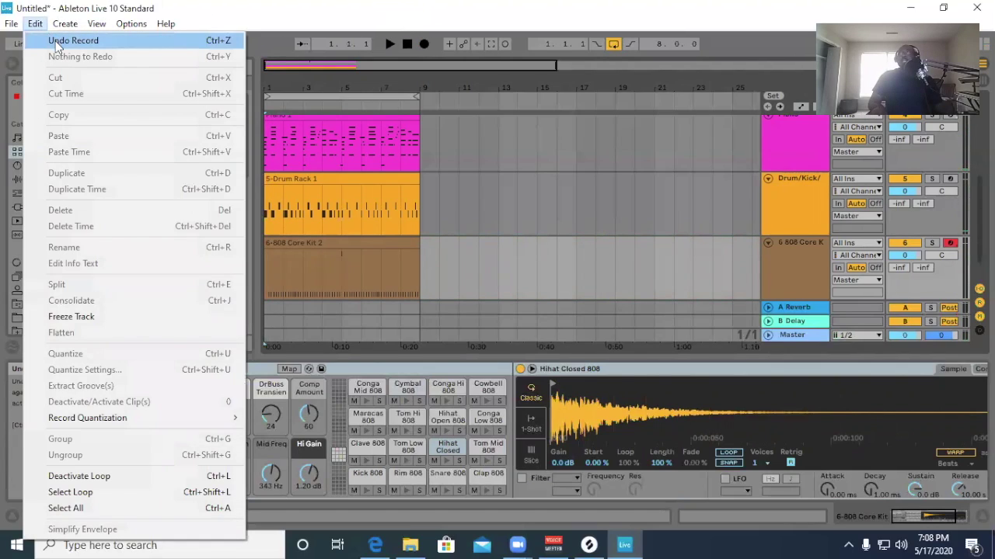
key(Escape)
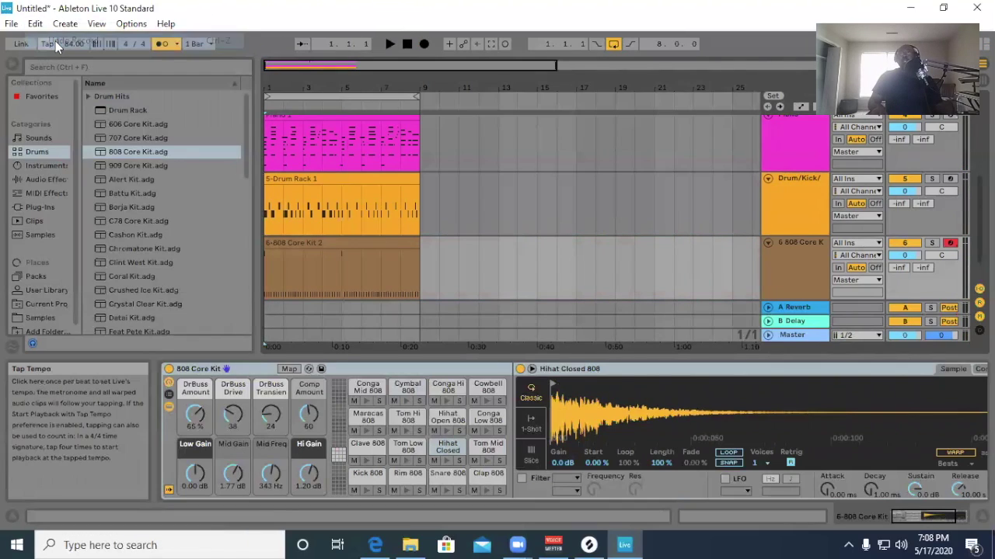
Open the recorded 808 Core Kit clip in the note editor and quantize all its notes.
double_click(373, 250)
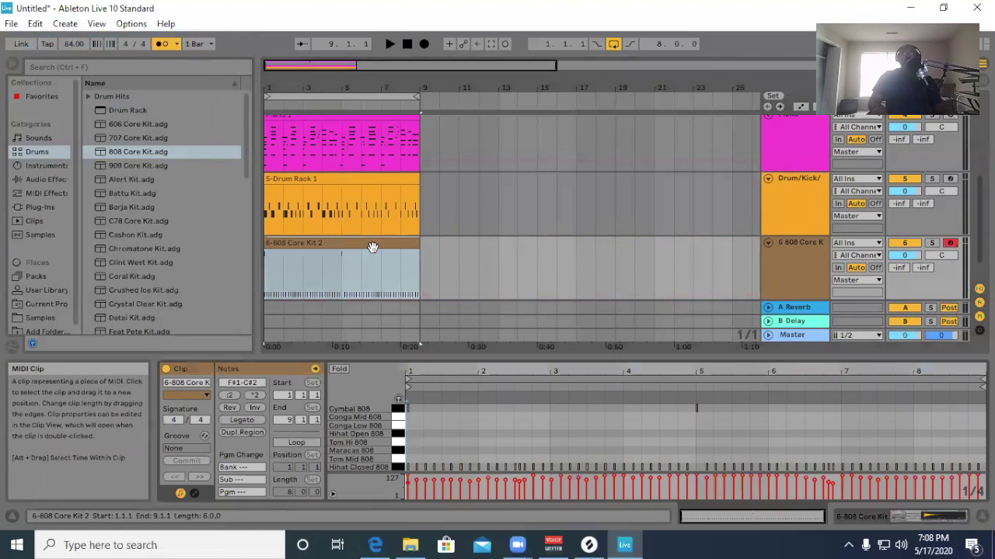
right_click(518, 419)
click(581, 173)
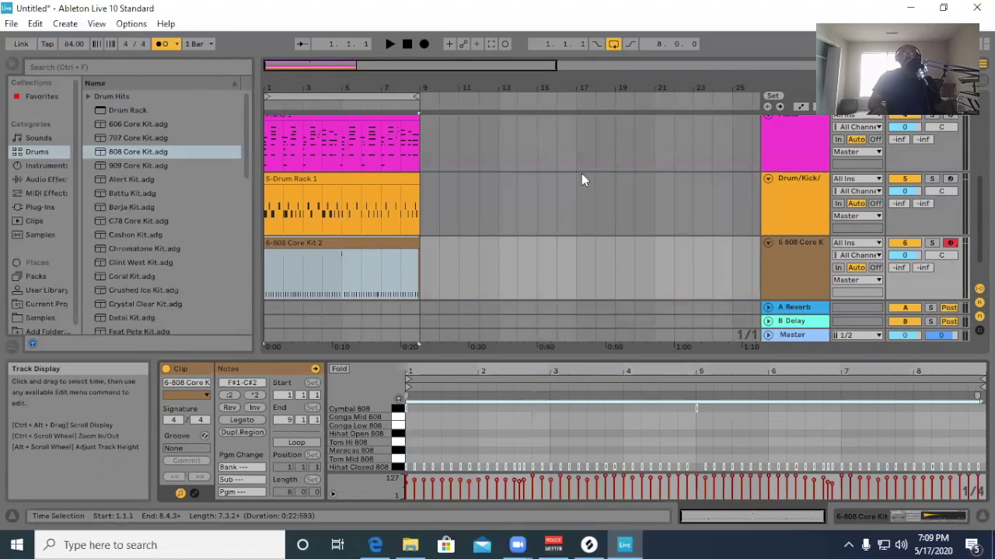
Play the loop from the start to check the hi-hats with the other parts, and look over the arrangement's tracks.
click(412, 44)
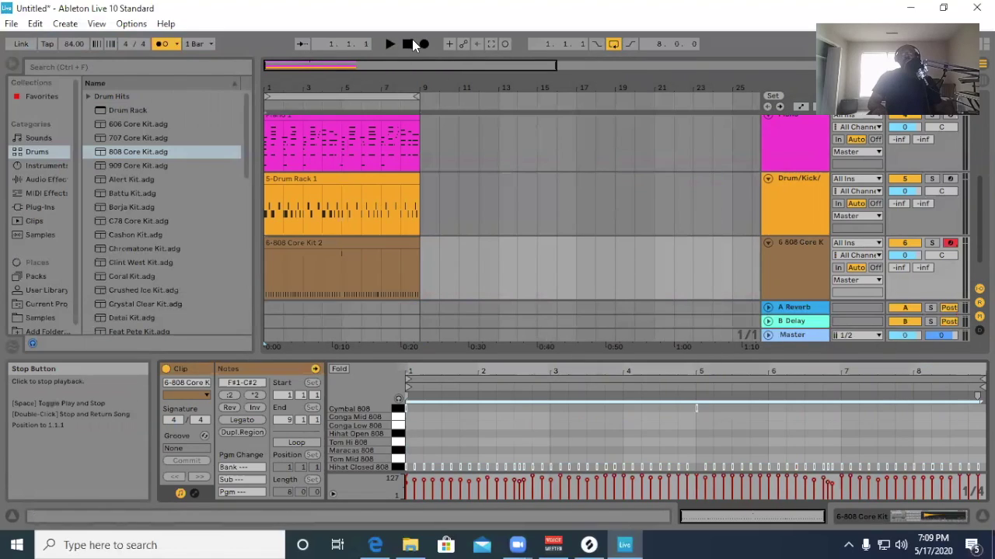
click(389, 45)
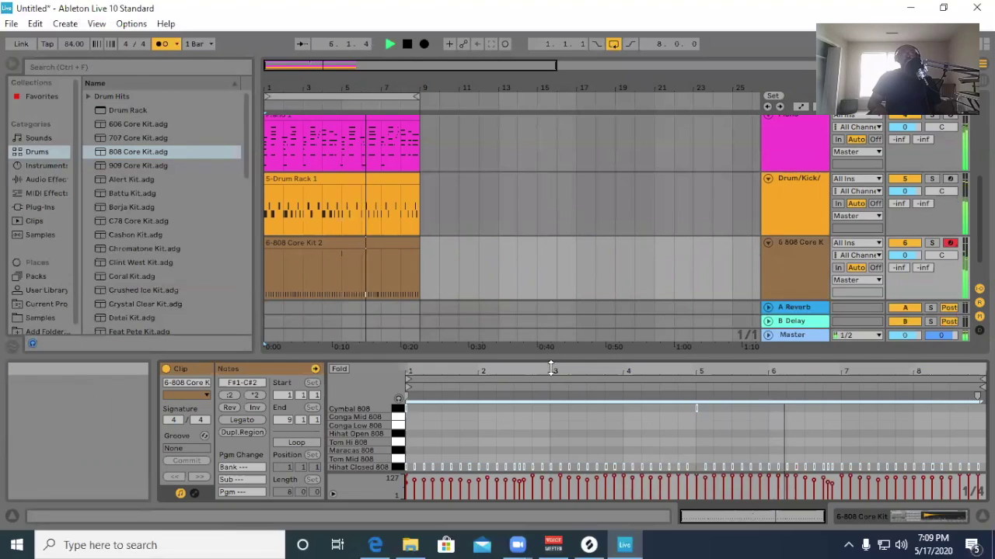
drag(550, 362, 564, 451)
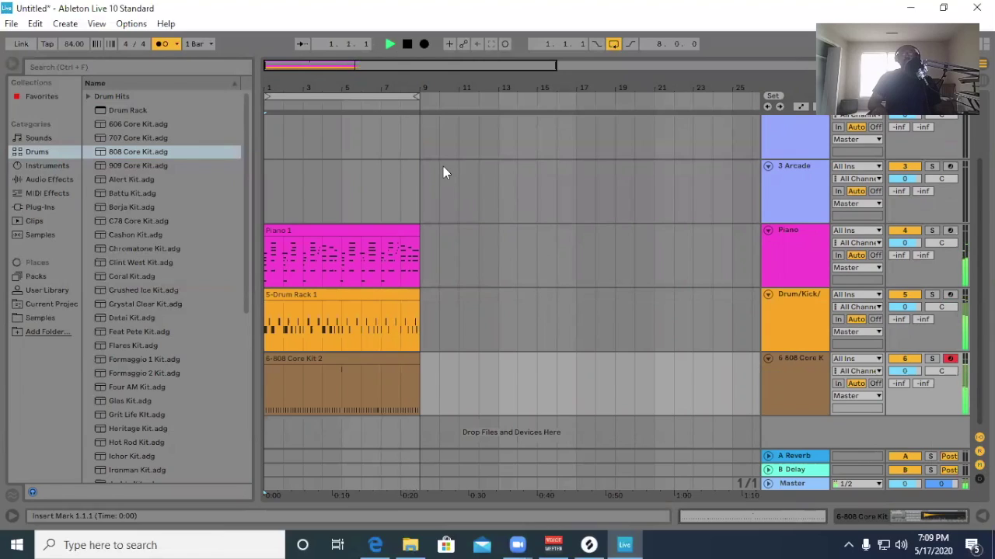
click(407, 45)
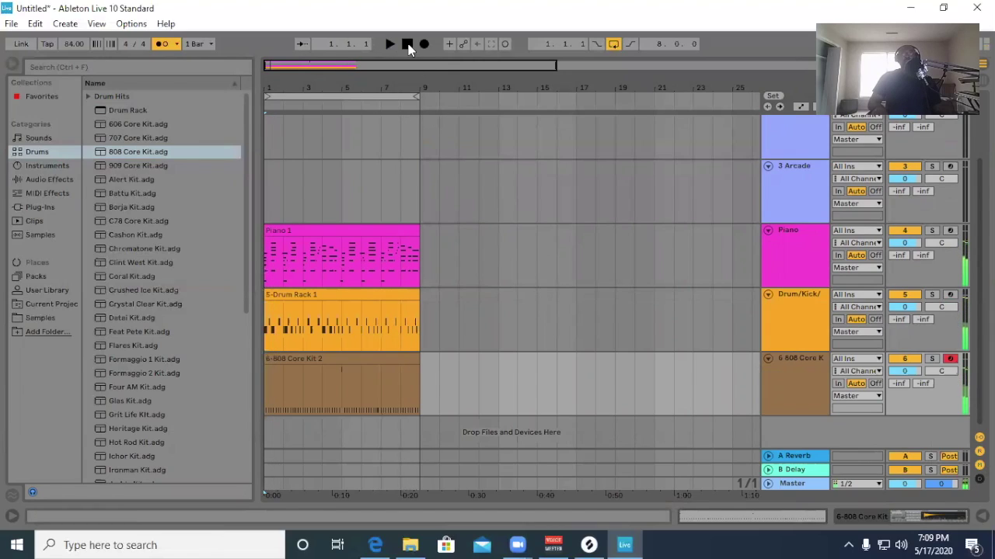
scroll(598, 259, up, 4)
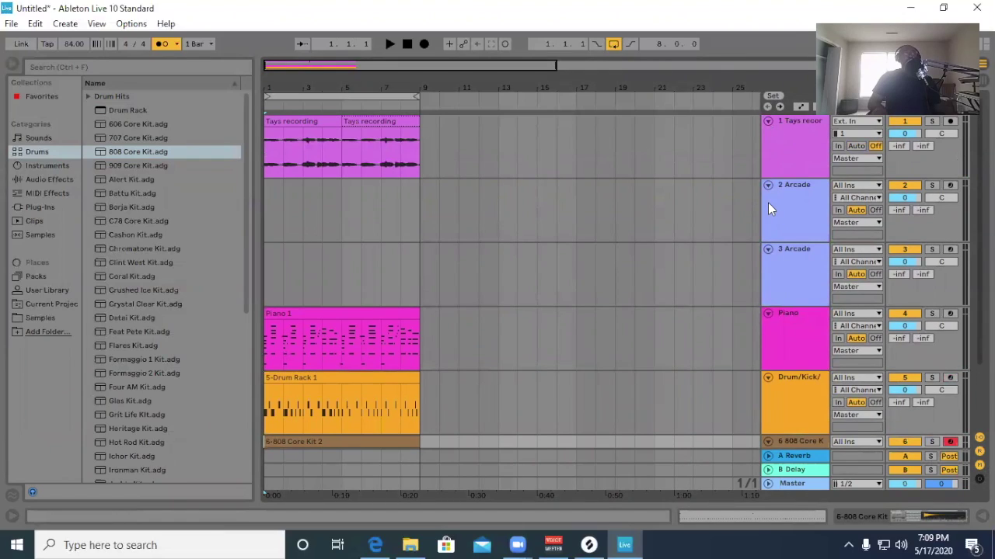
scroll(767, 203, down, 3)
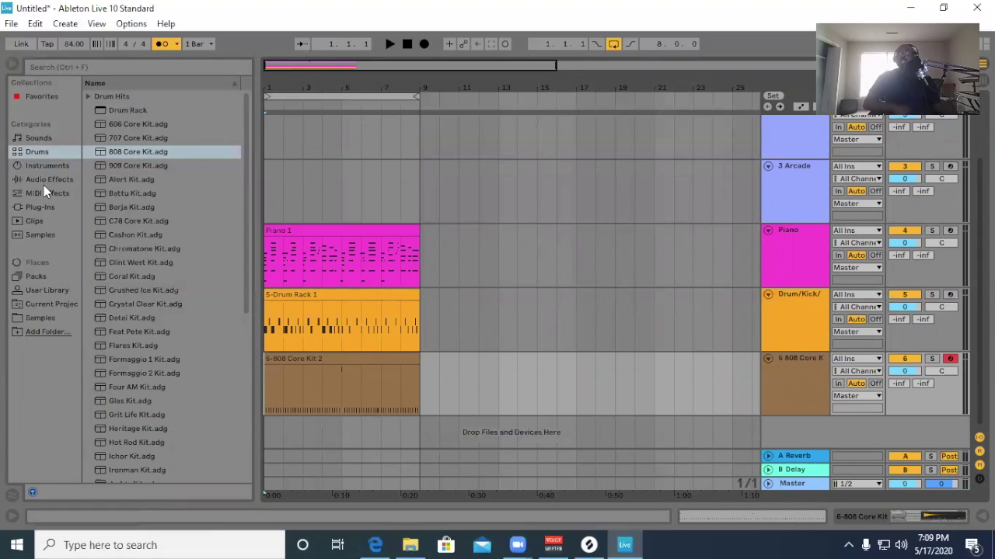
Browse the VST plug-ins and add Kontakt as a new MIDI track below the 808 Core Kit track.
click(45, 166)
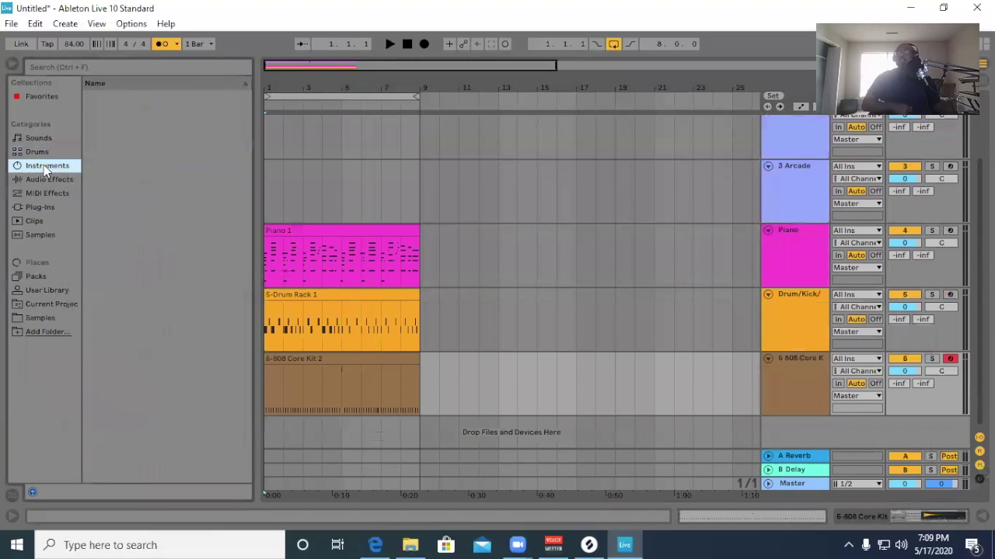
click(51, 207)
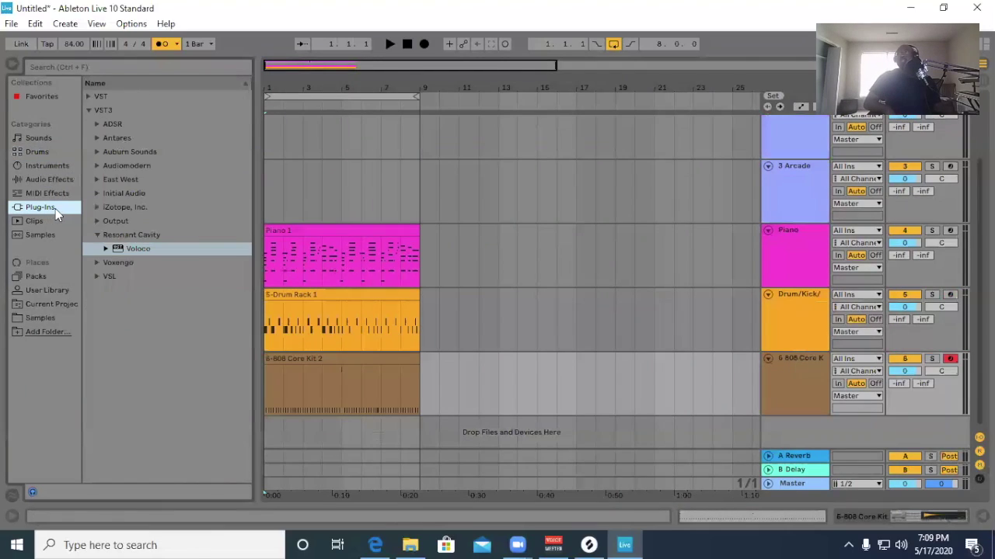
click(56, 194)
click(57, 184)
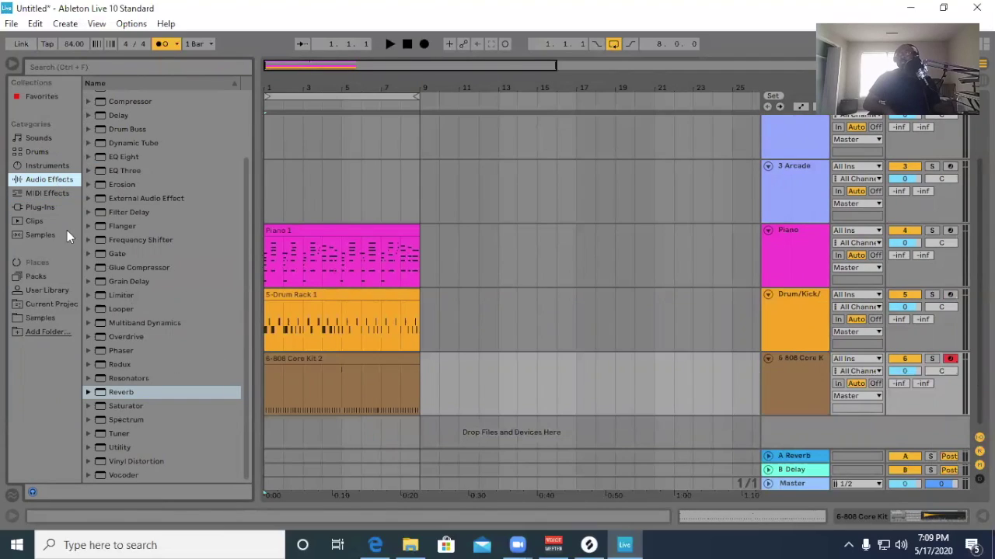
click(41, 208)
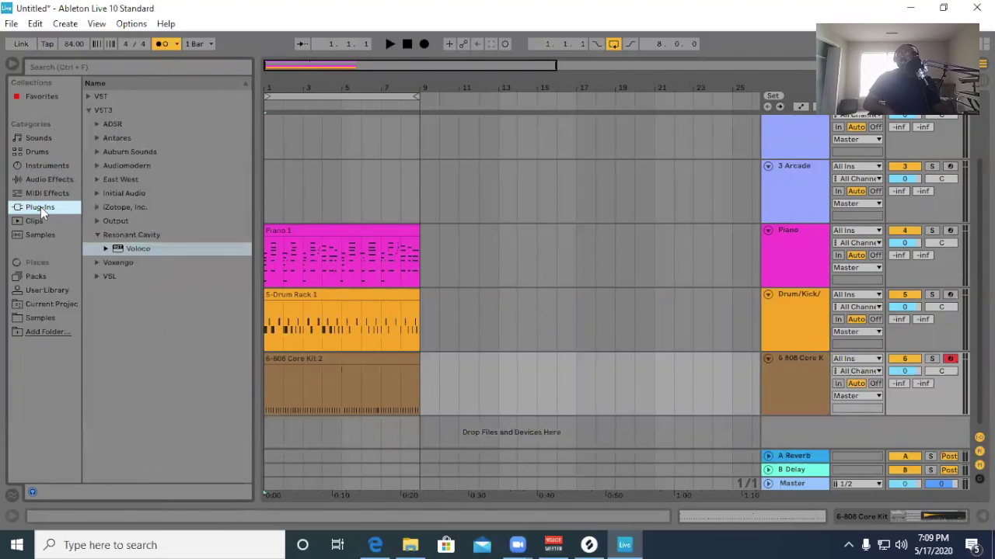
click(98, 236)
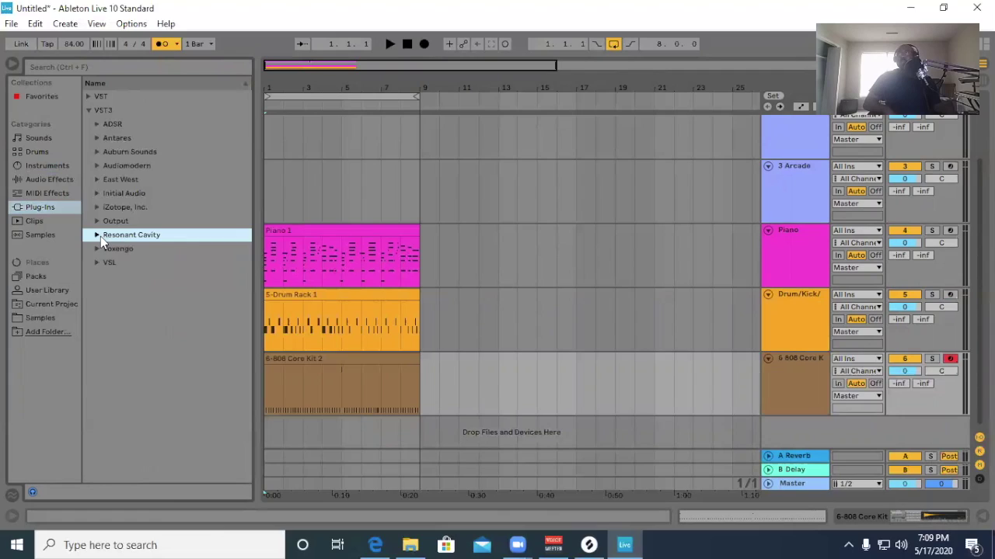
click(87, 111)
click(87, 96)
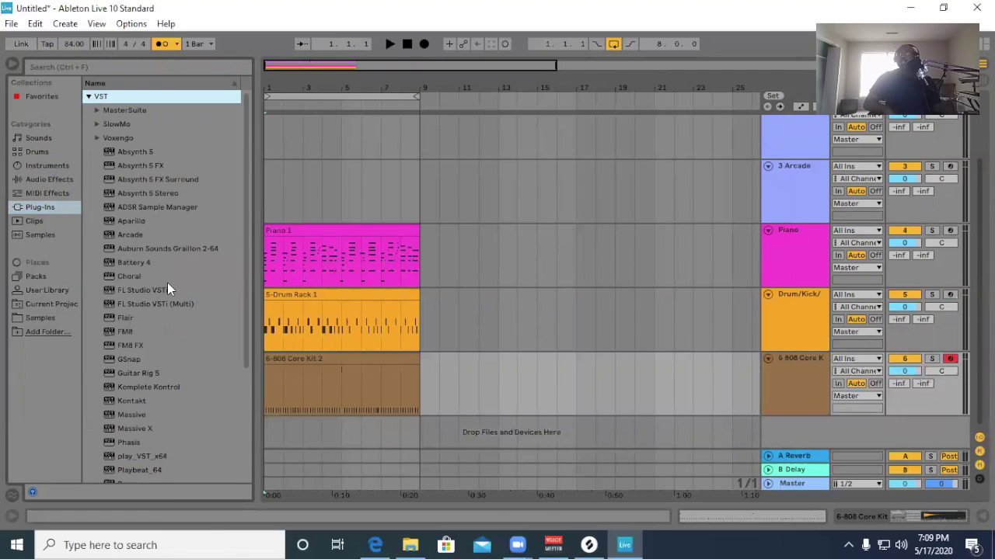
scroll(167, 287, down, 5)
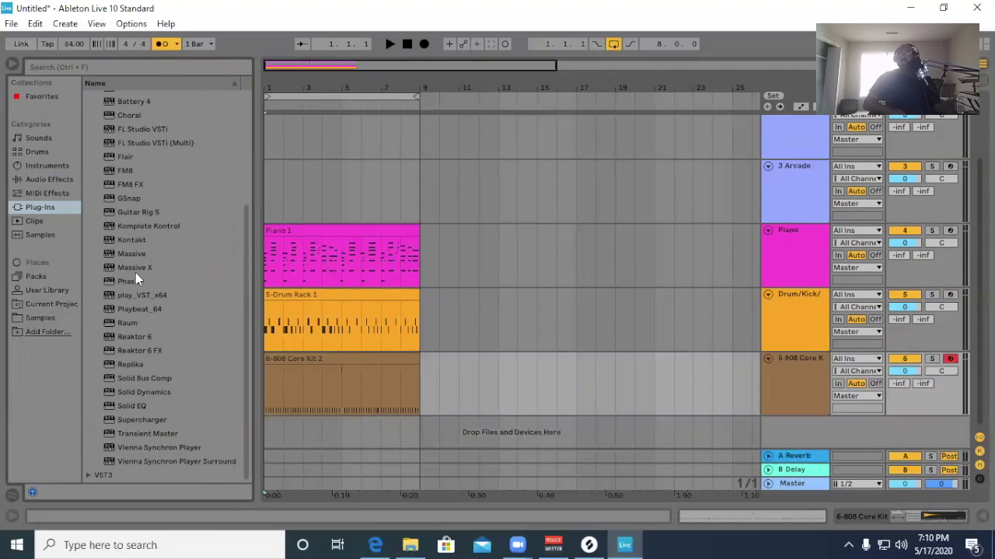
drag(127, 240, 797, 429)
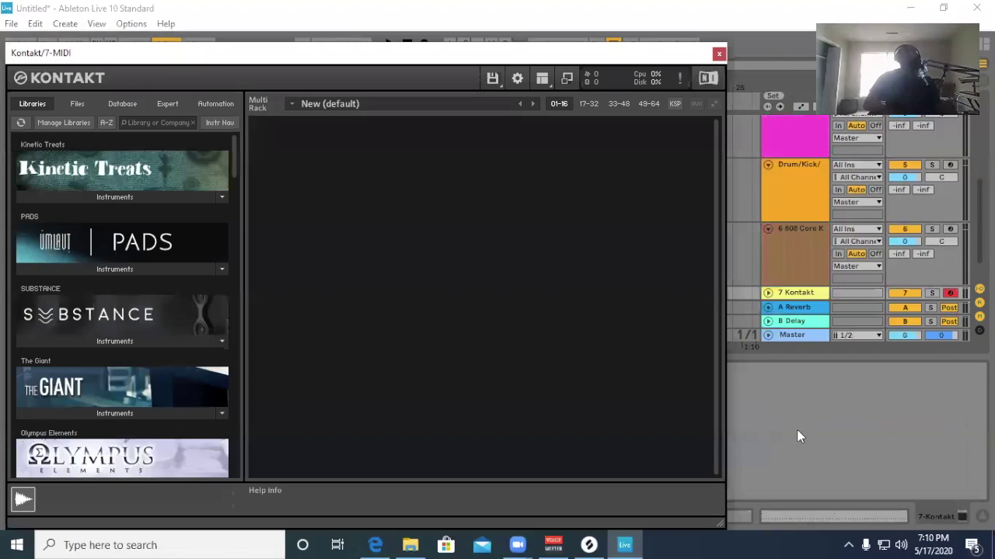
Load the Albion ONE library's All Combinations.nki instrument into Kontakt and close its help bubble.
scroll(194, 247, down, 12)
scroll(193, 247, down, 12)
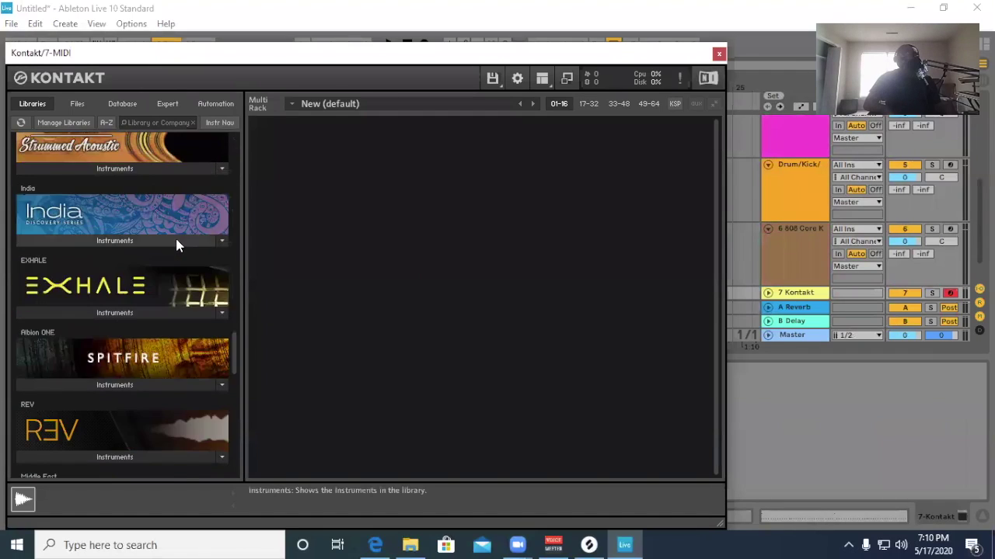
scroll(176, 246, down, 3)
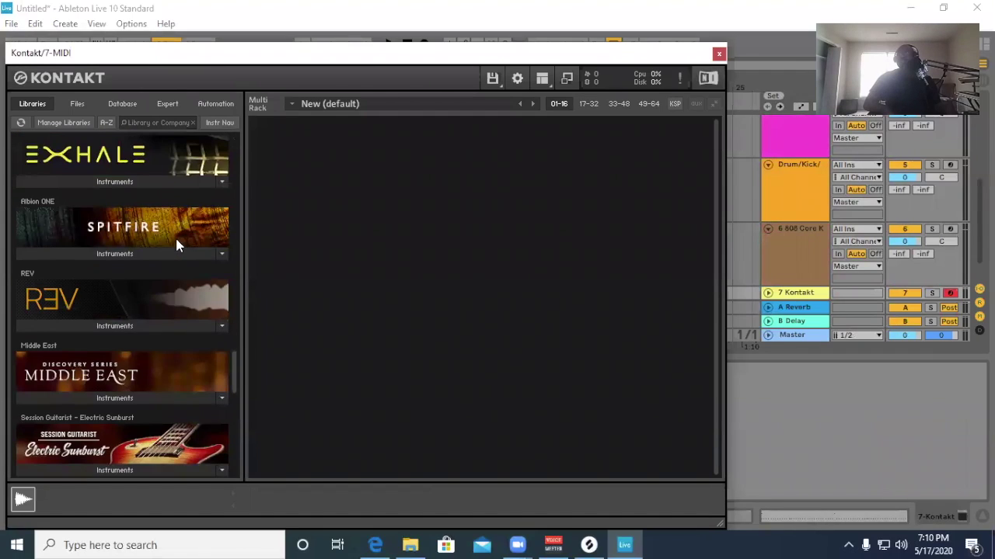
click(83, 252)
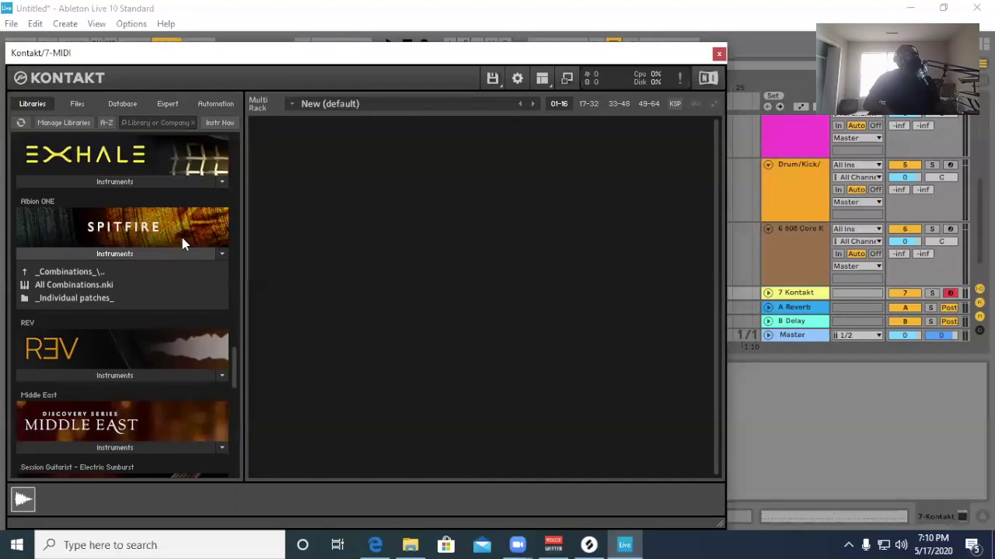
double_click(42, 285)
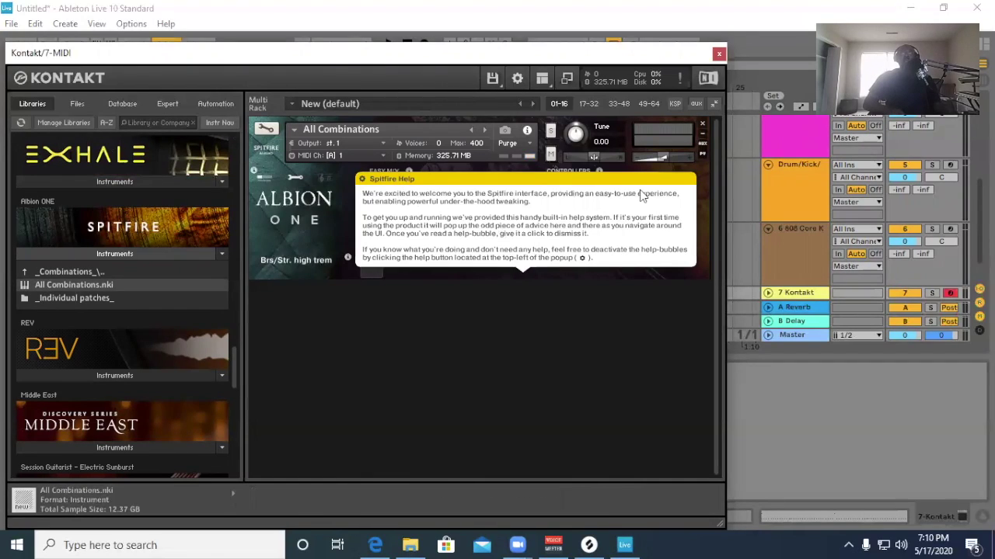
click(372, 181)
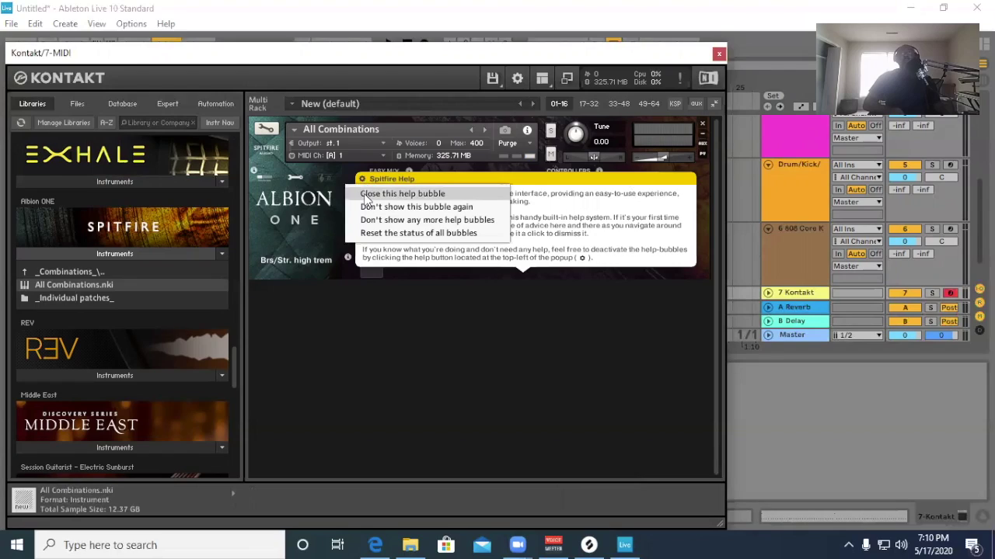
click(365, 196)
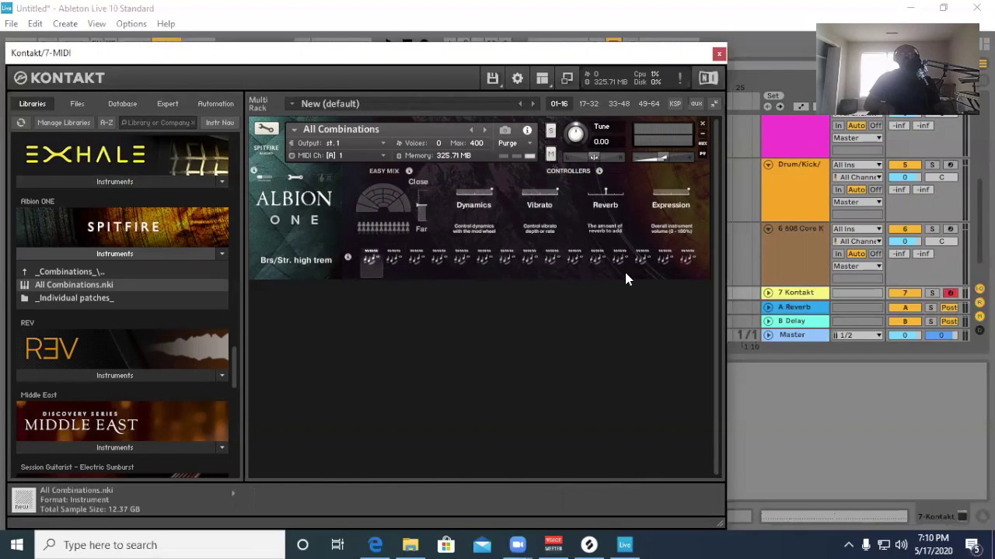
Unfold the Kontakt track, try the Brs/Str. low cs articulation, and choose Brs/Str. 8ve short for Albion ONE.
click(765, 292)
click(765, 293)
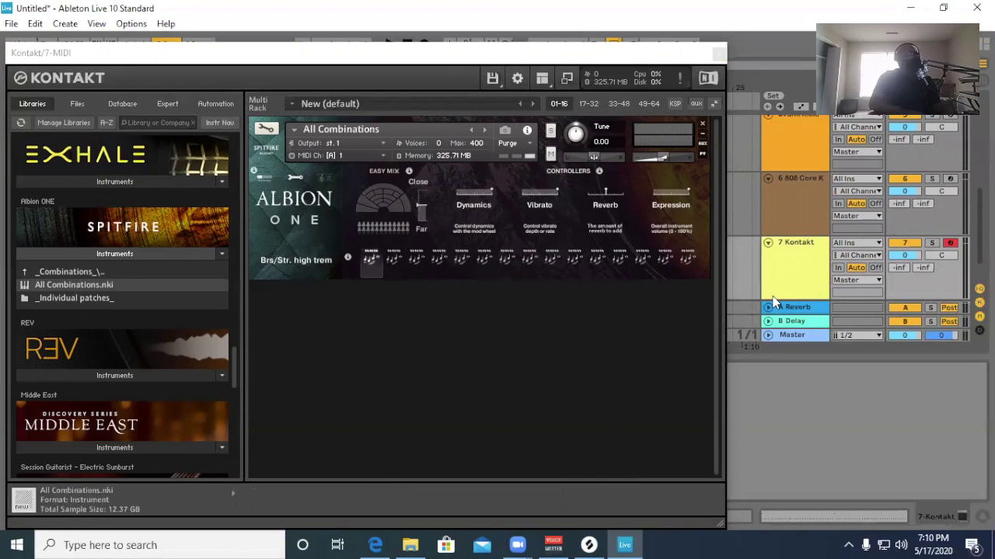
click(394, 260)
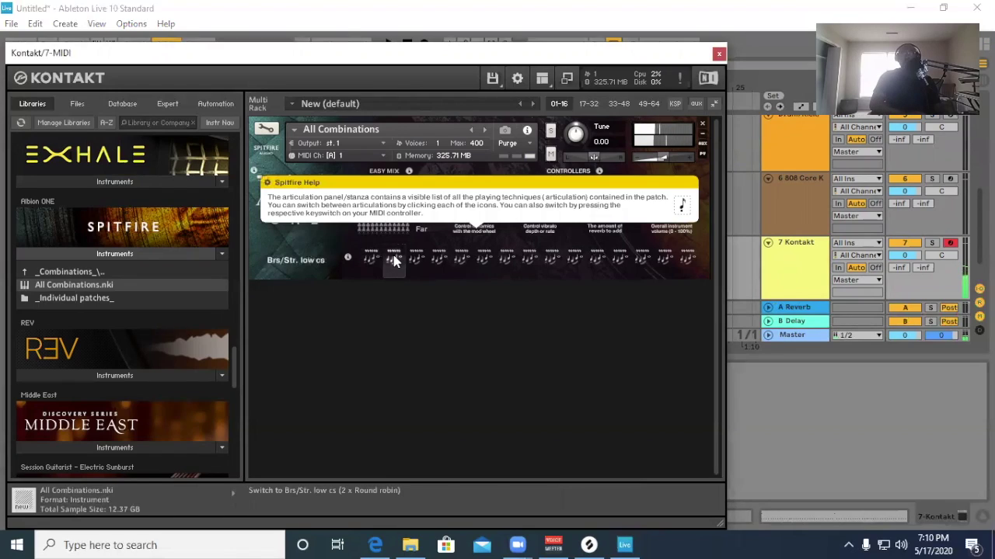
click(424, 262)
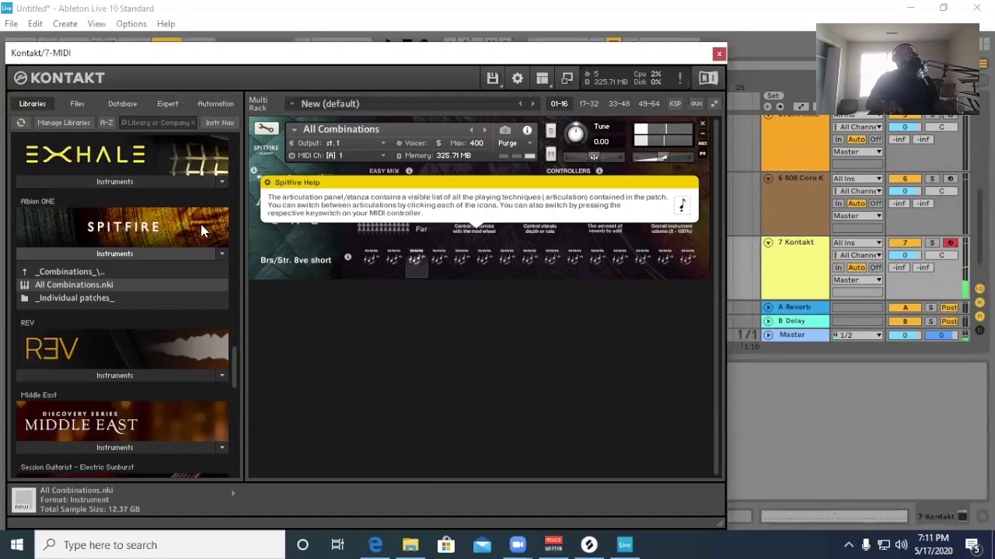
click(718, 55)
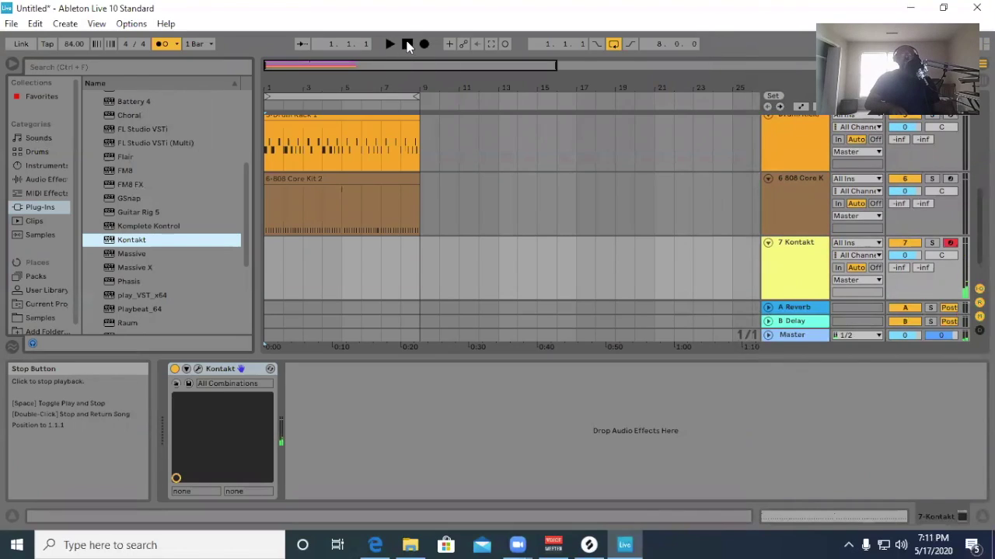
Record a four-bar Albion ONE part on the Kontakt track from the loop start and quantize its notes.
click(425, 45)
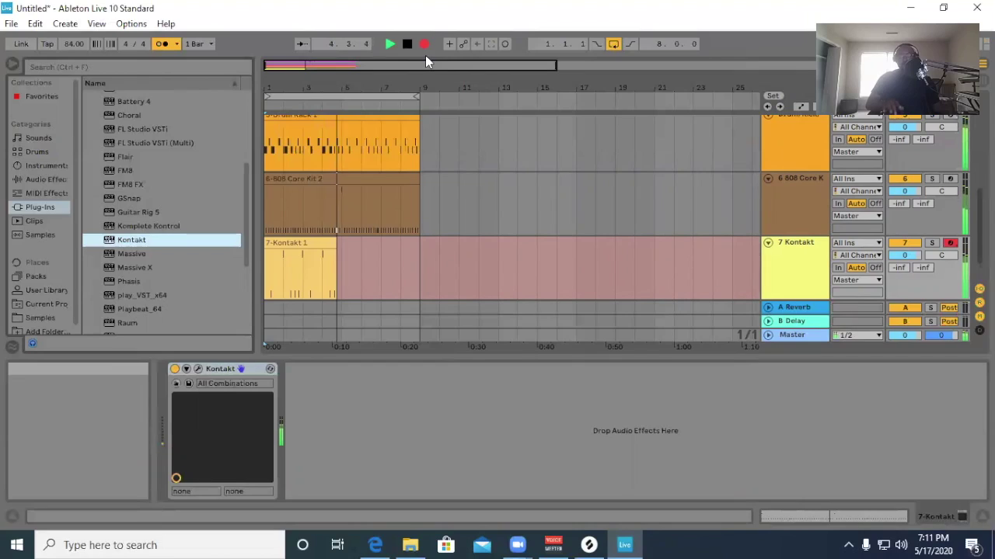
click(407, 43)
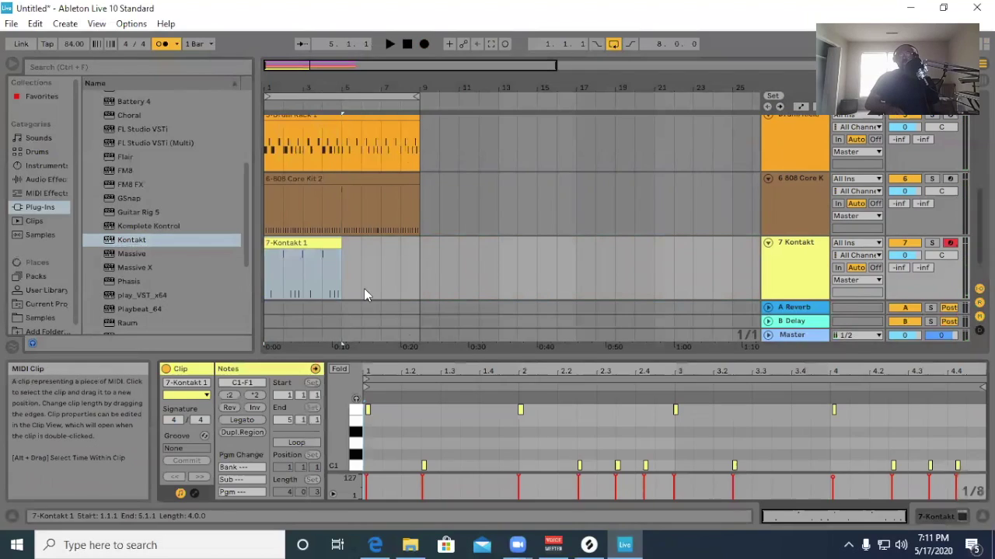
double_click(324, 247)
right_click(447, 421)
click(490, 178)
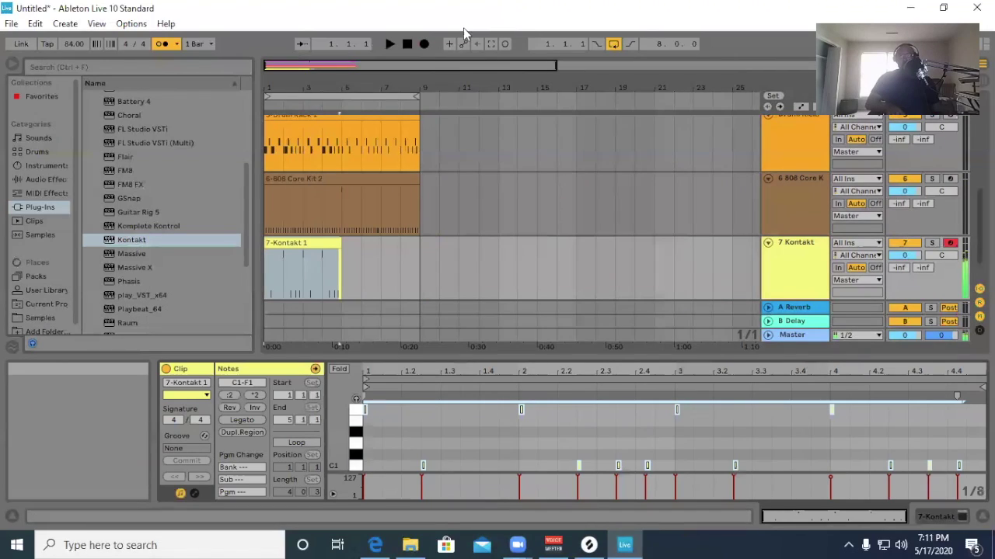
Play the loop from the start to check the quantized Kontakt part with the drums and piano.
click(404, 45)
click(389, 45)
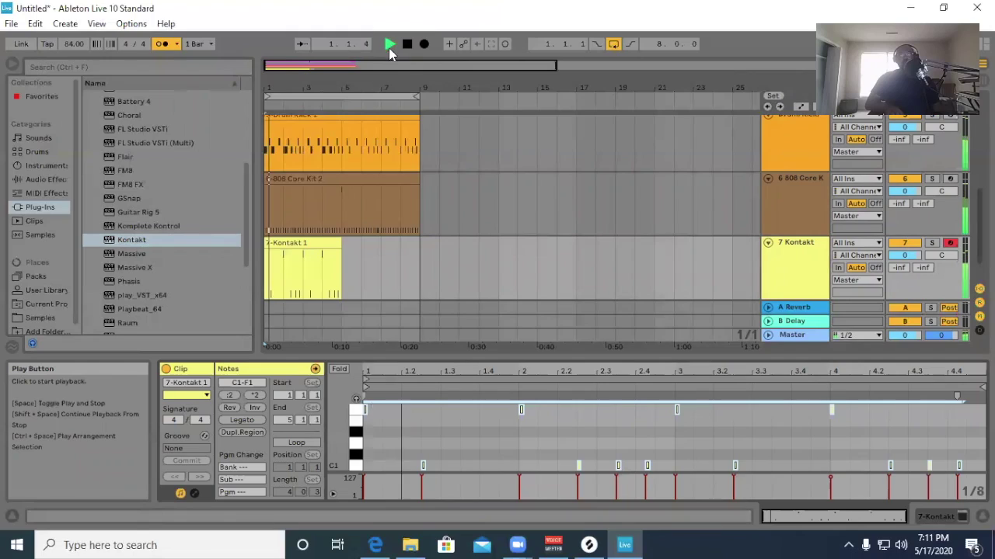
click(389, 44)
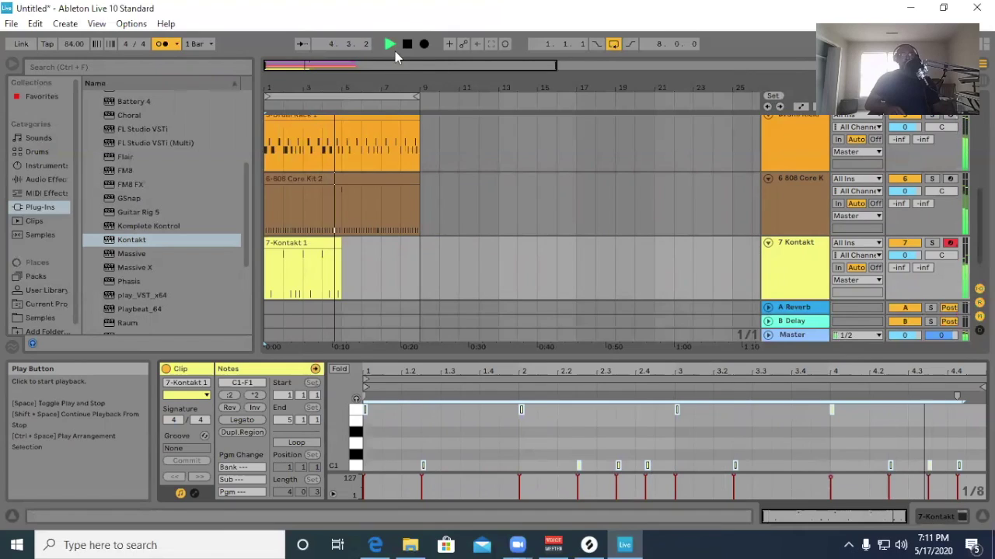
Duplicate the four-bar Kontakt clip so the part fills bars 5 to 8 of the loop.
click(322, 243)
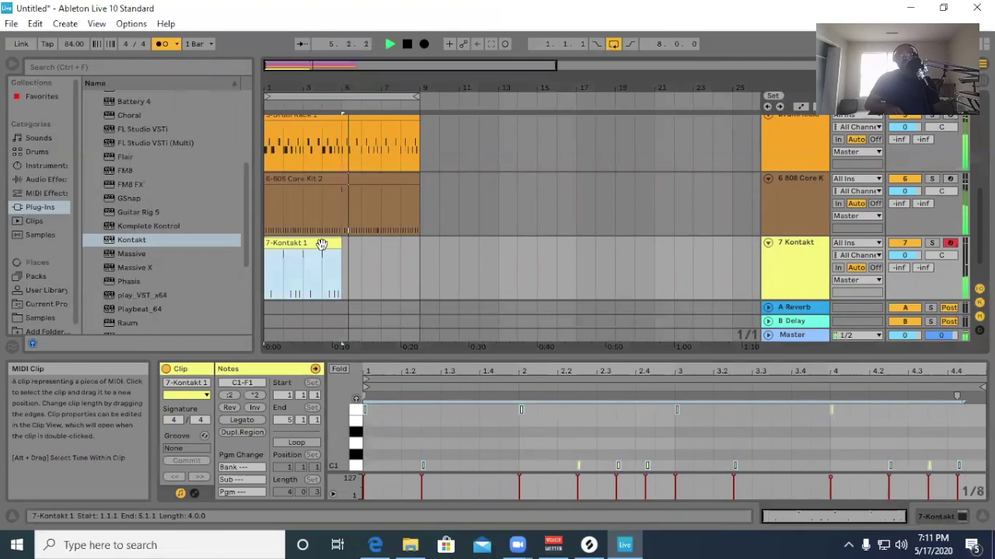
right_click(322, 246)
click(345, 275)
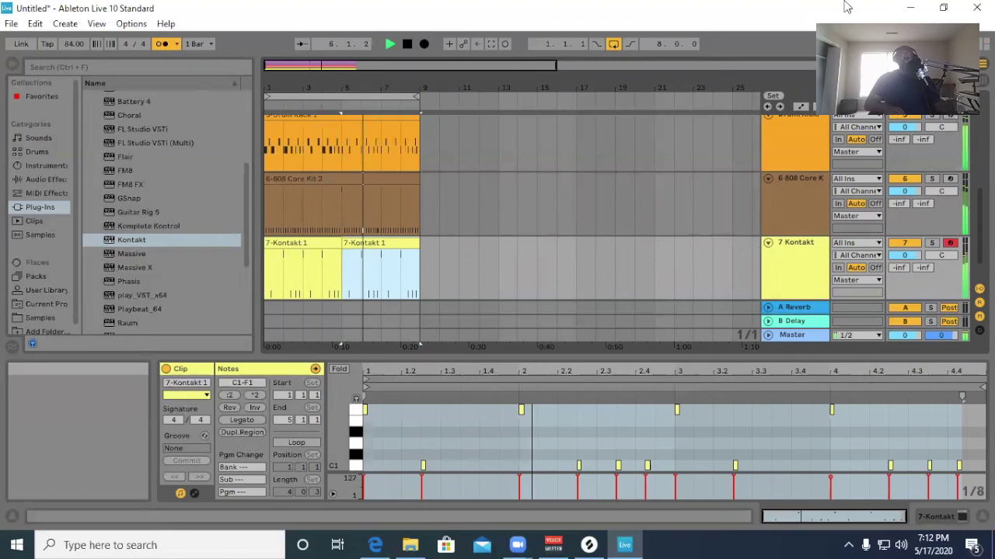
Stop playback and rename the Kontakt track as Bass Strings/Horns.
click(788, 276)
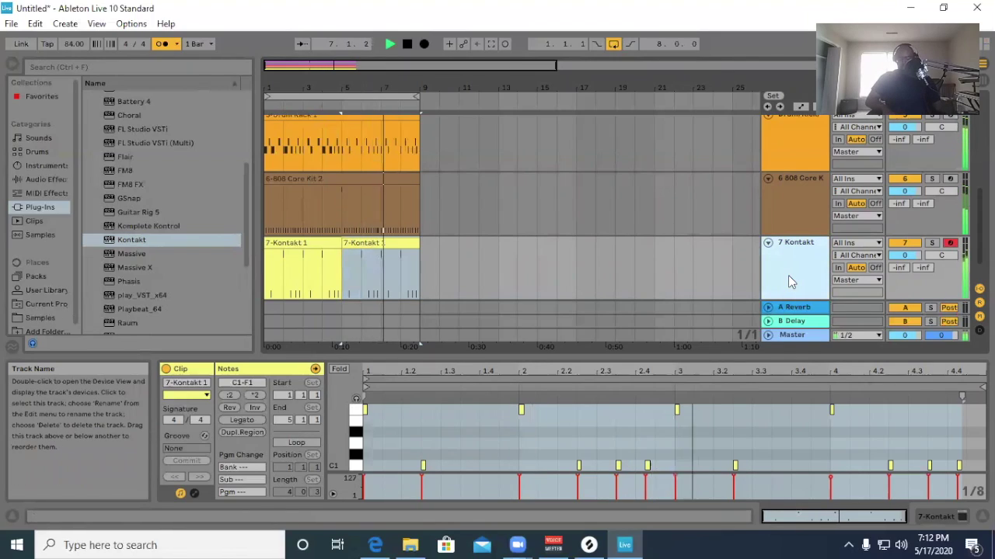
click(406, 43)
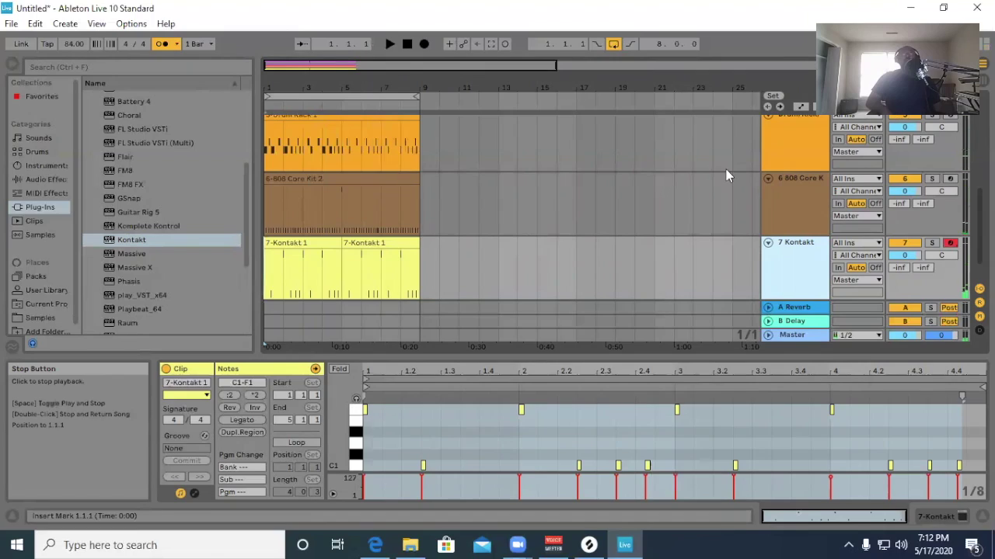
right_click(794, 261)
click(808, 318)
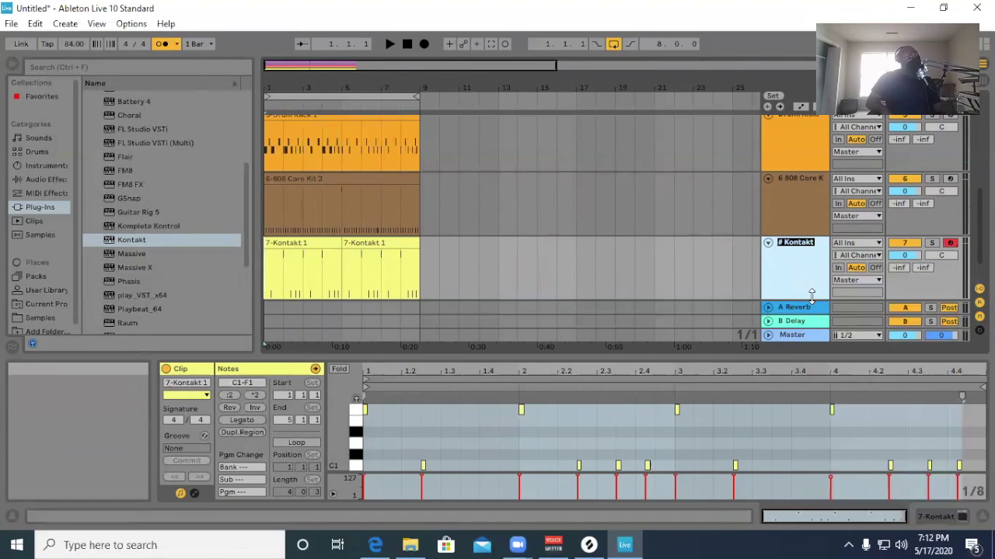
right_click(811, 293)
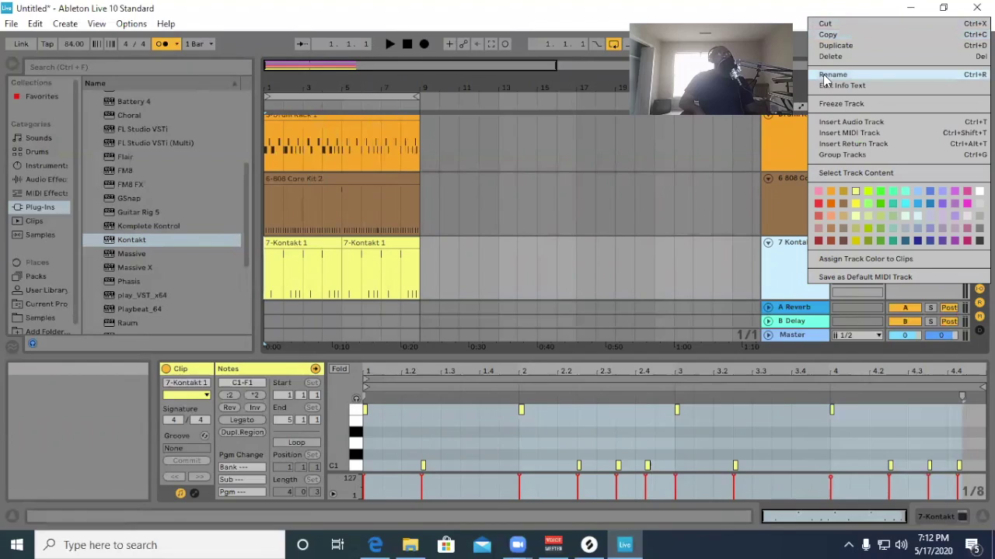
click(876, 75)
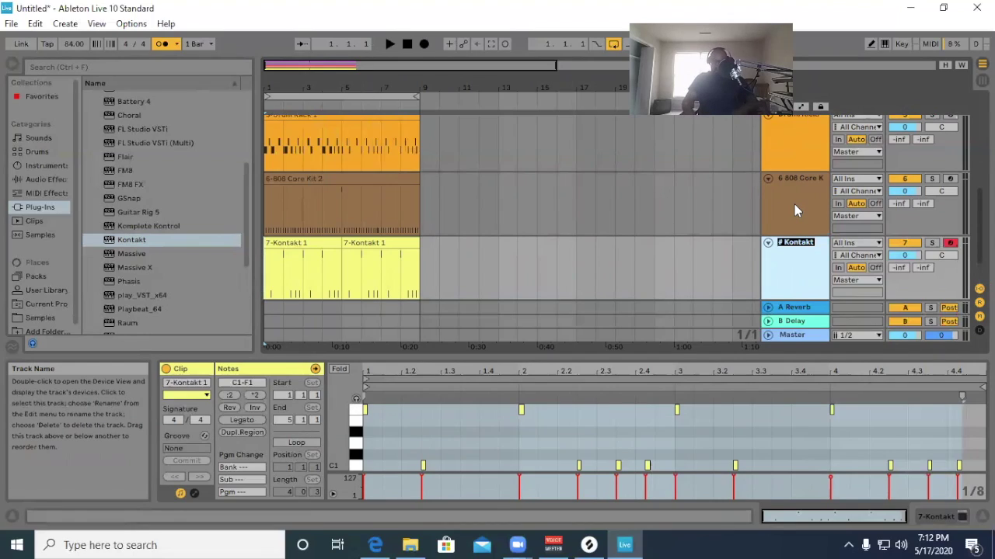
text(Bass)
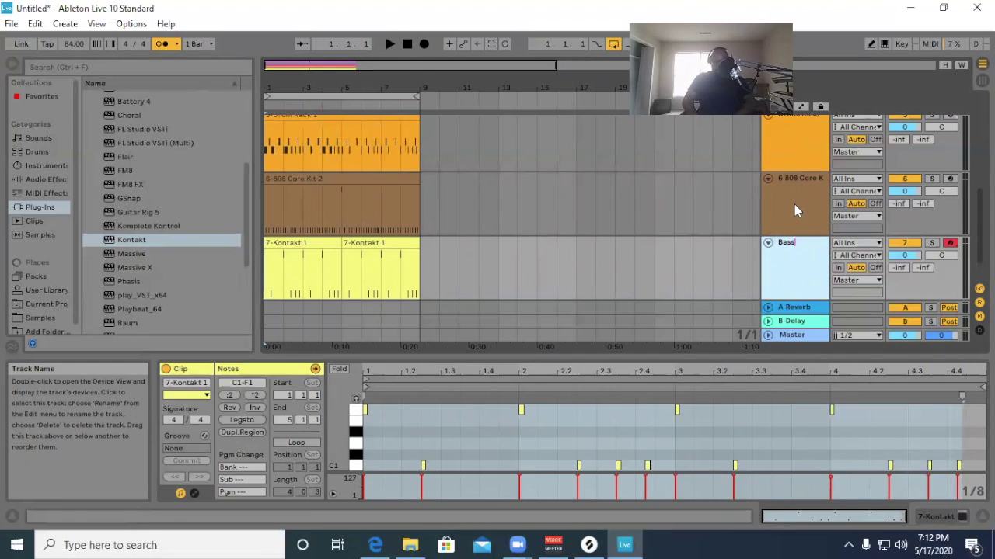
text( Strings/Horns)
key(Return)
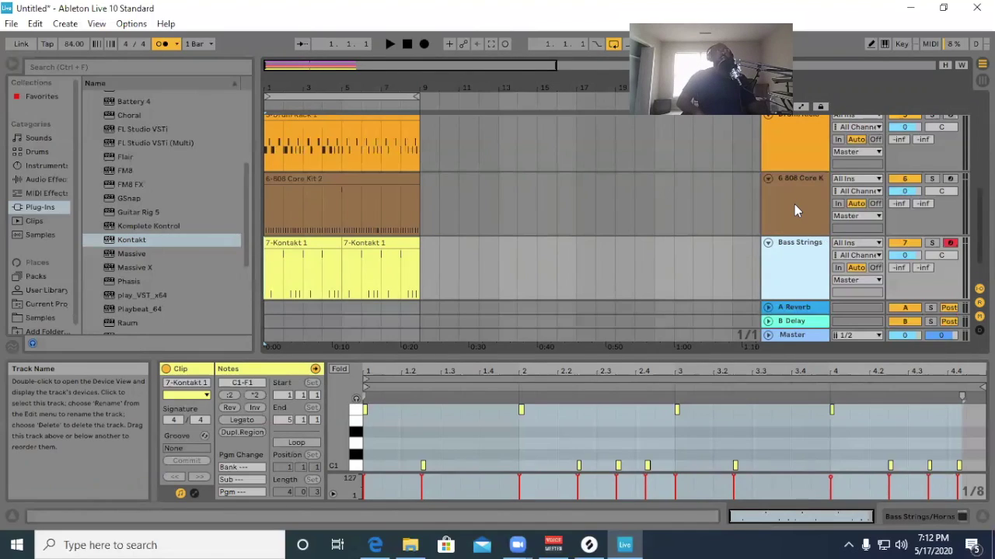
Duplicate the Bass Strings/Horns track and delete both Kontakt clips from the copy.
right_click(793, 258)
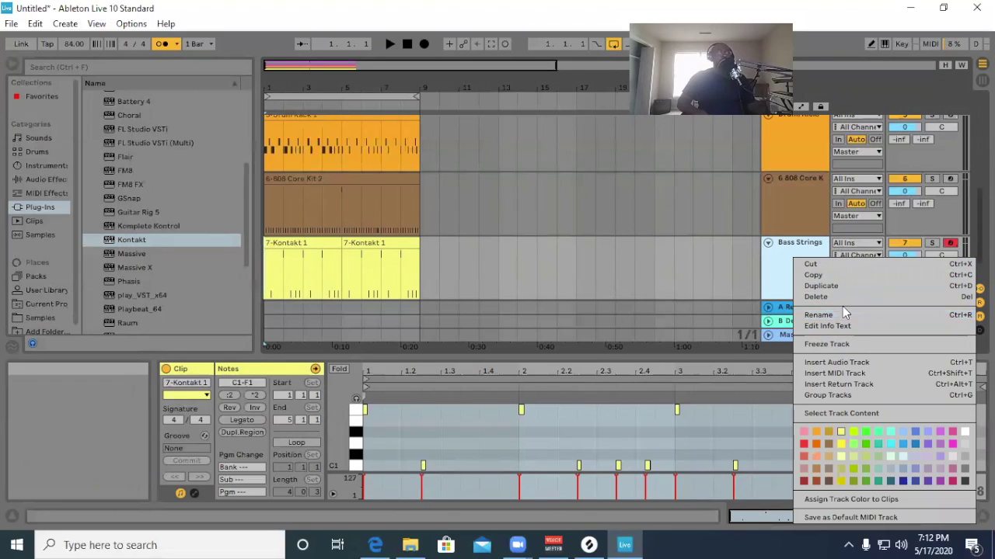
click(844, 287)
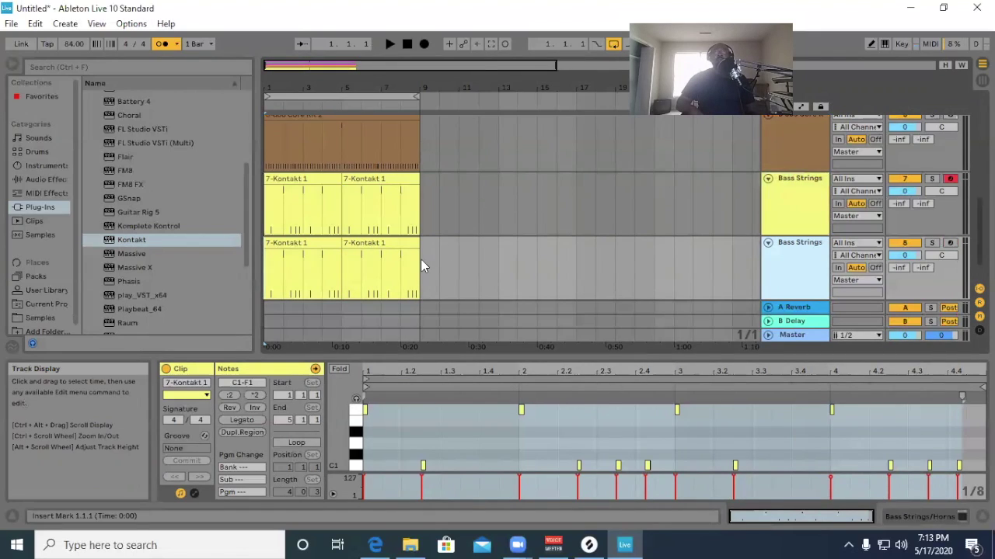
drag(421, 264, 268, 266)
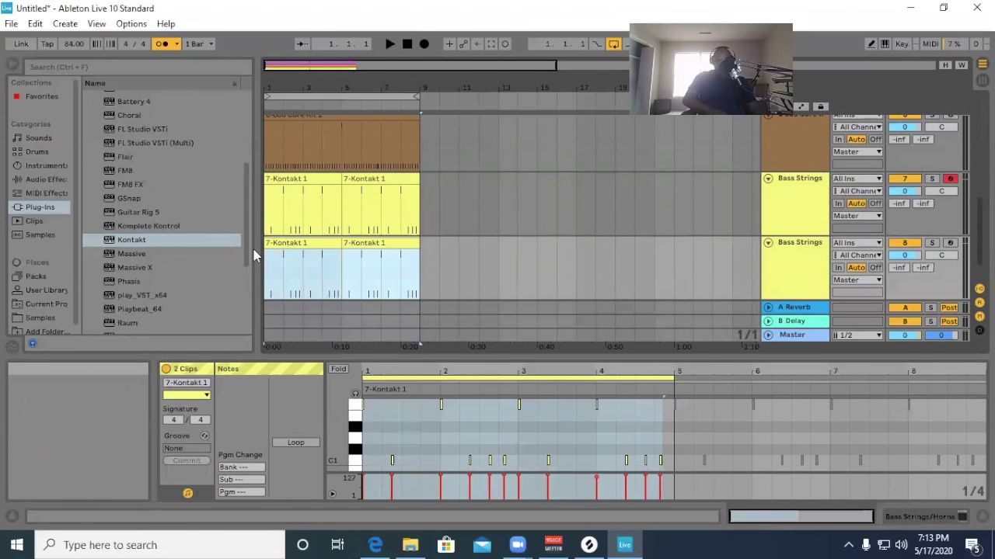
key(Delete)
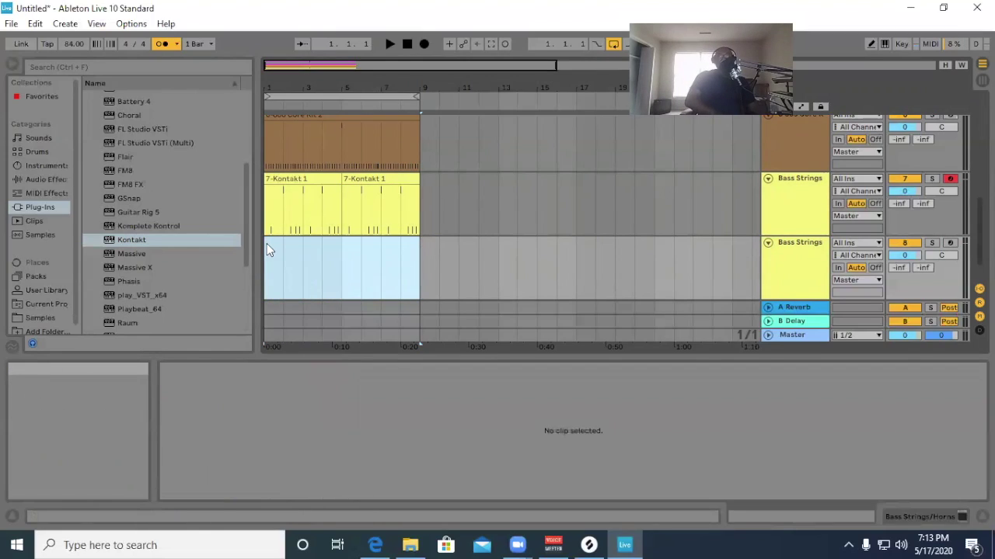
Rename the duplicated track as Strings and arm it for recording.
right_click(778, 261)
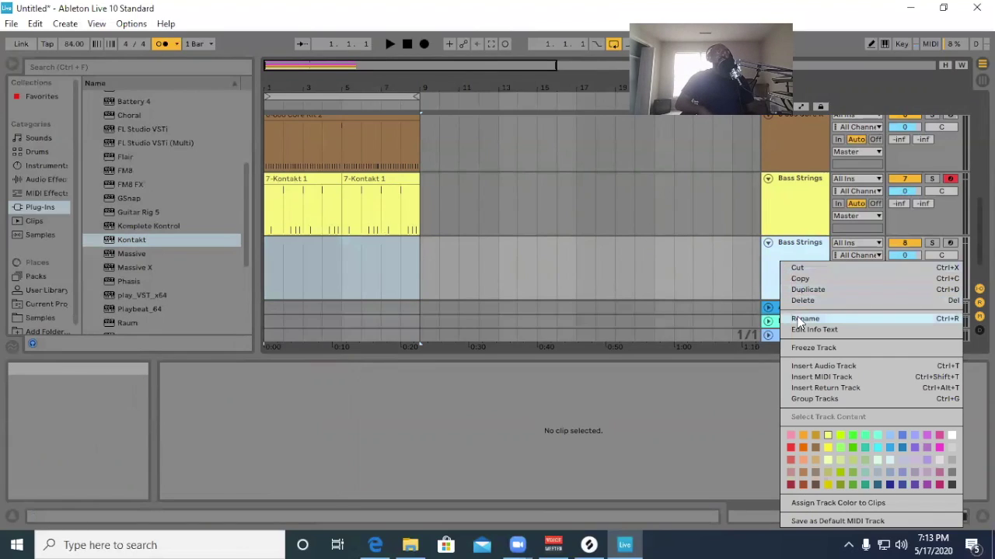
click(801, 318)
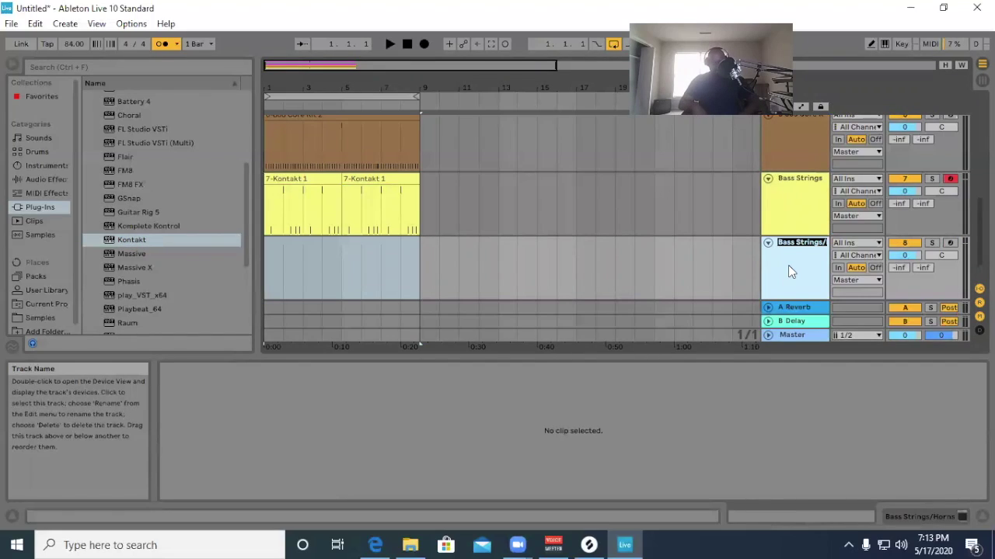
key(BackSpace)
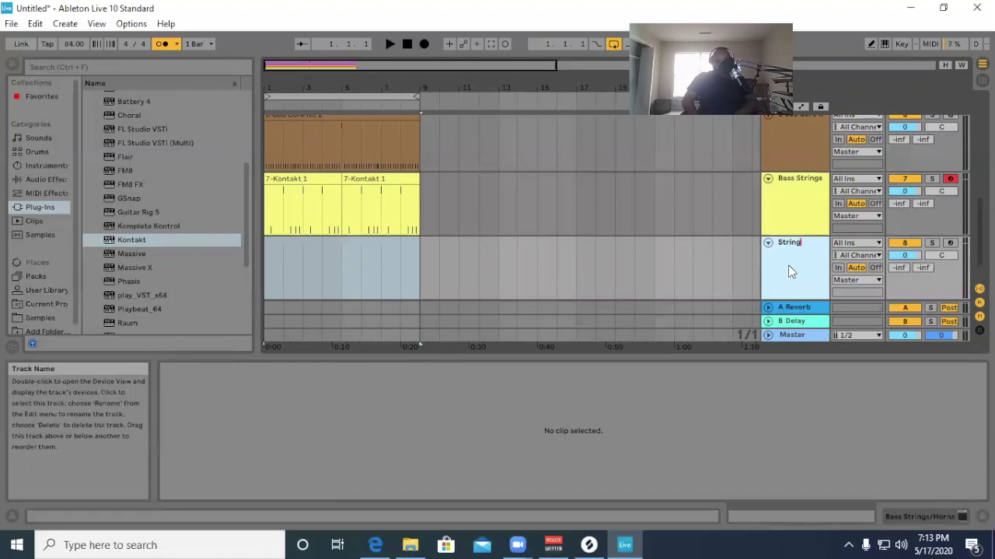
key(Return)
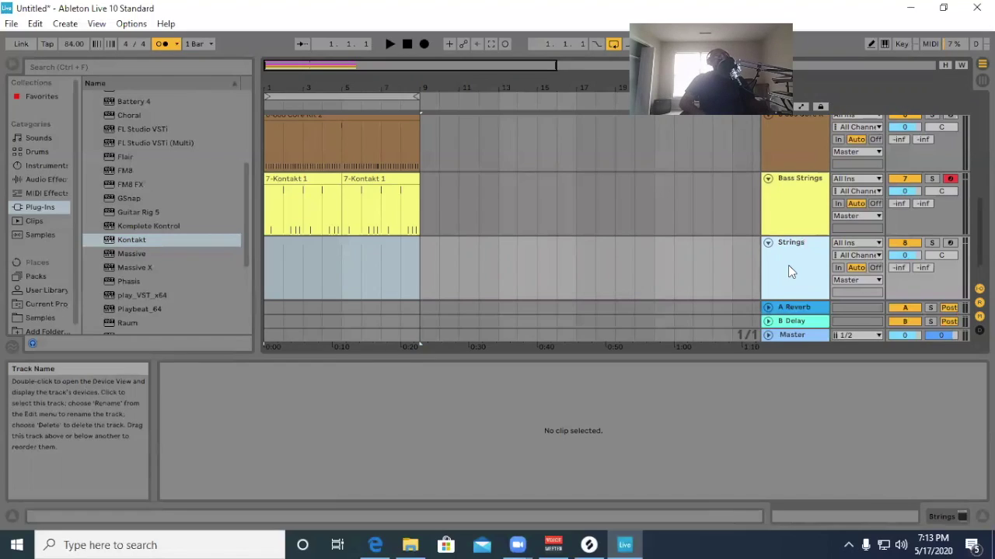
click(949, 242)
Replace the All Combinations patch in the Strings track's Kontakt with the Albion ONE Strings.nki instrument.
click(817, 264)
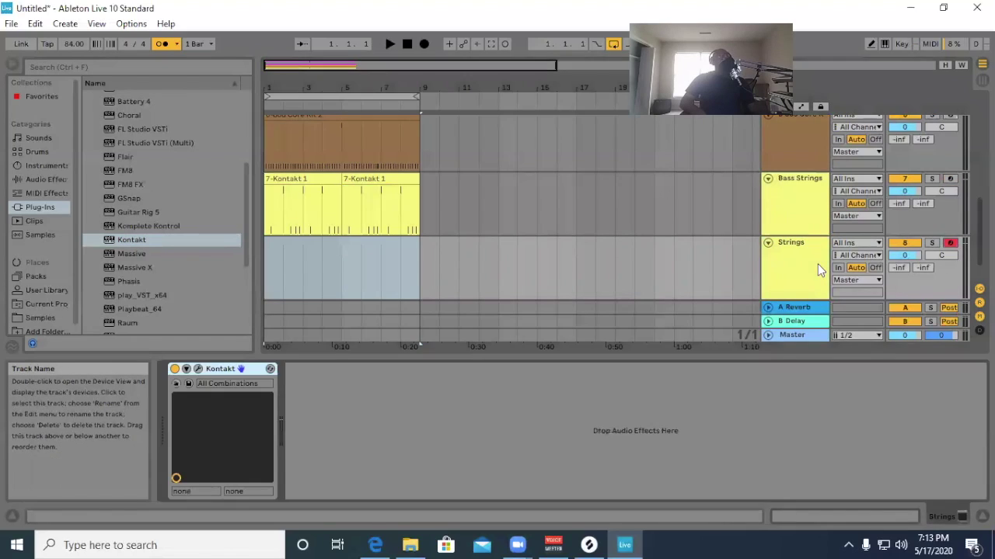
click(198, 368)
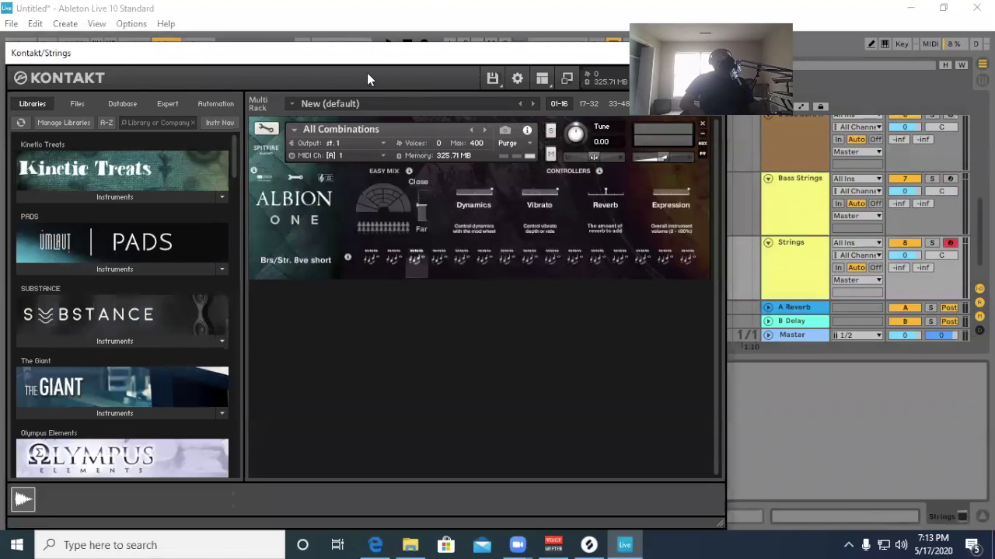
drag(358, 63, 420, 41)
click(649, 145)
scroll(189, 397, down, 10)
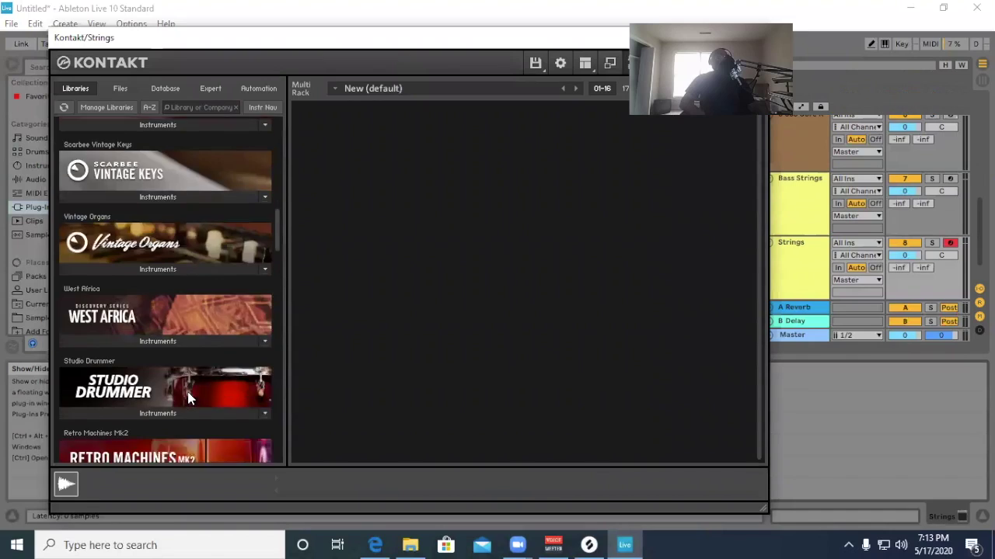
scroll(189, 398, down, 15)
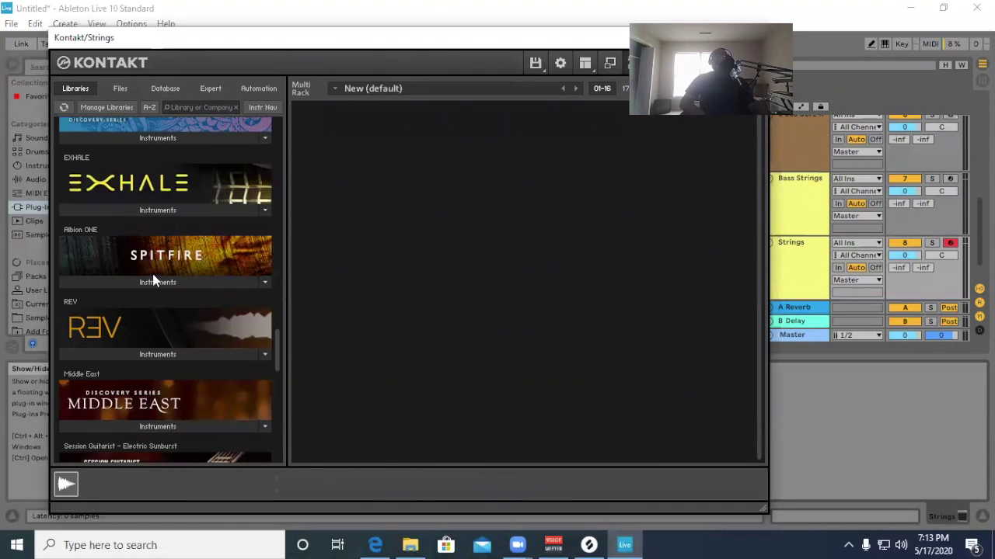
click(157, 281)
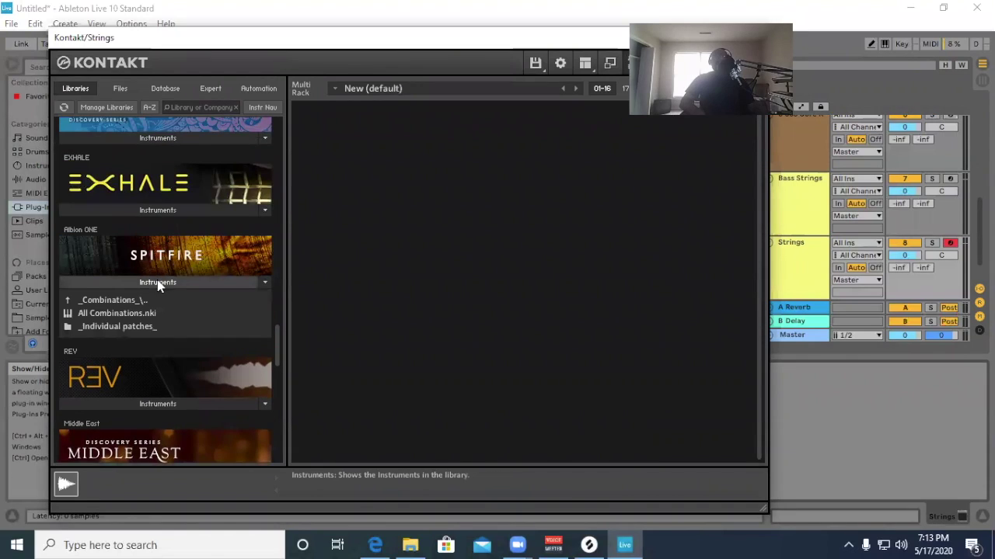
click(68, 302)
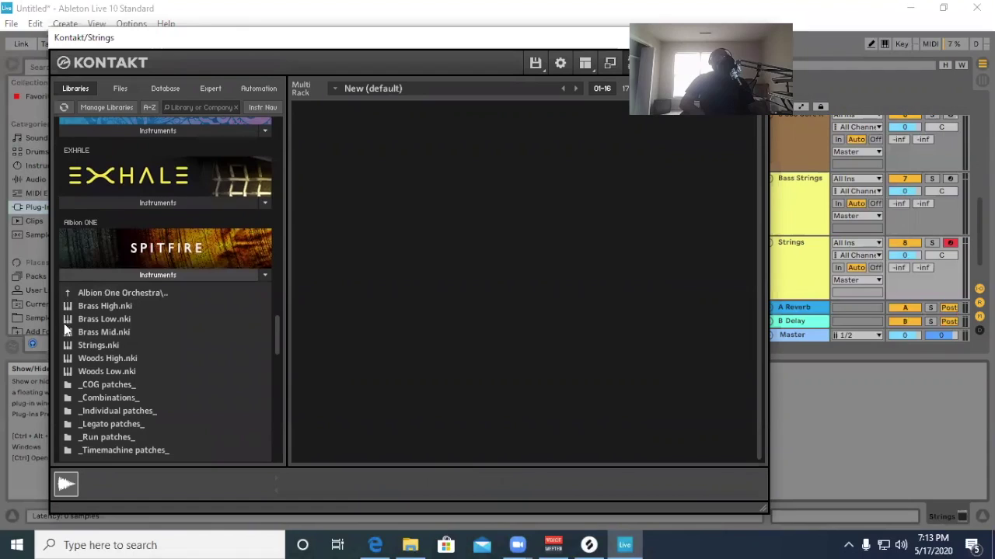
double_click(66, 346)
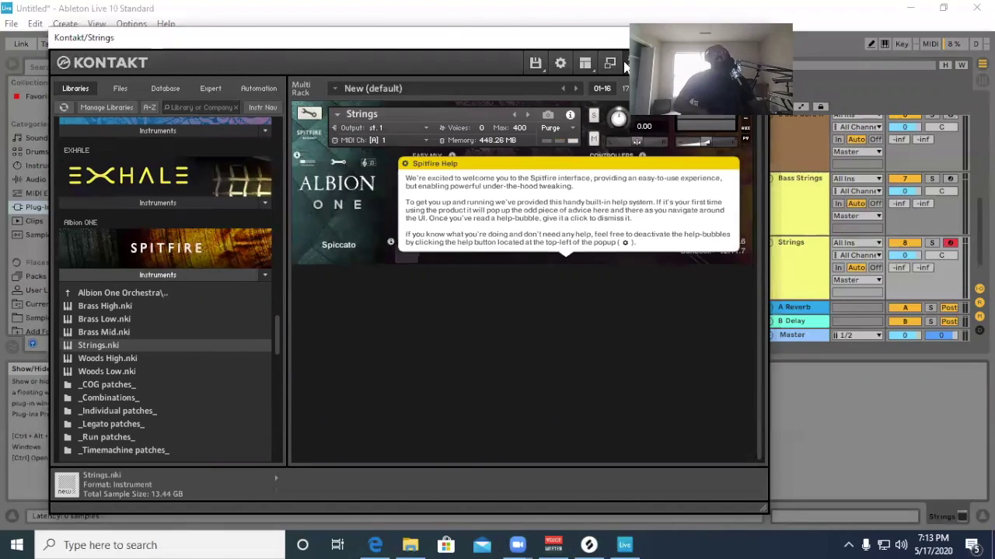
Try the Pizzicato, Col Legno and Long articulations of the Albion ONE Strings patch, dismissing its help bubbles.
click(488, 191)
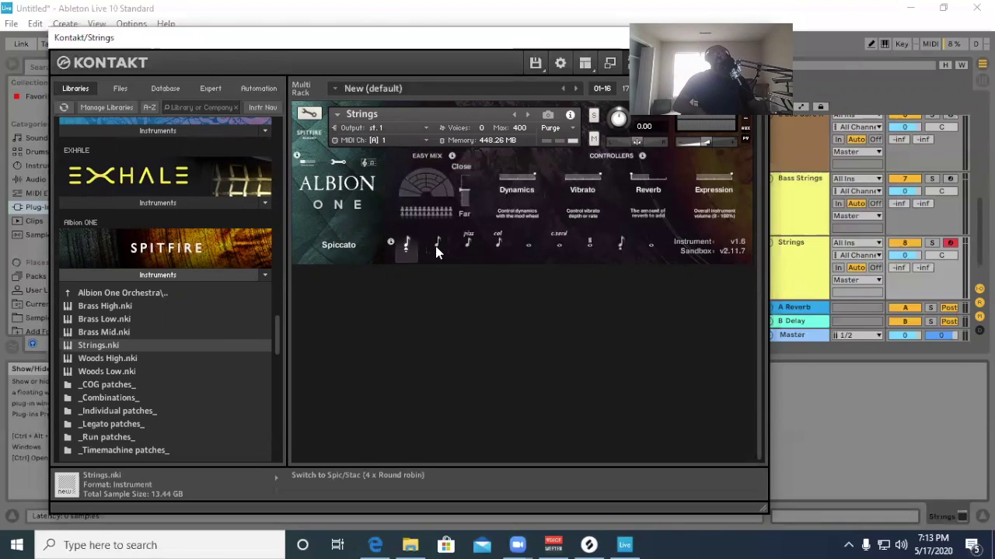
click(462, 242)
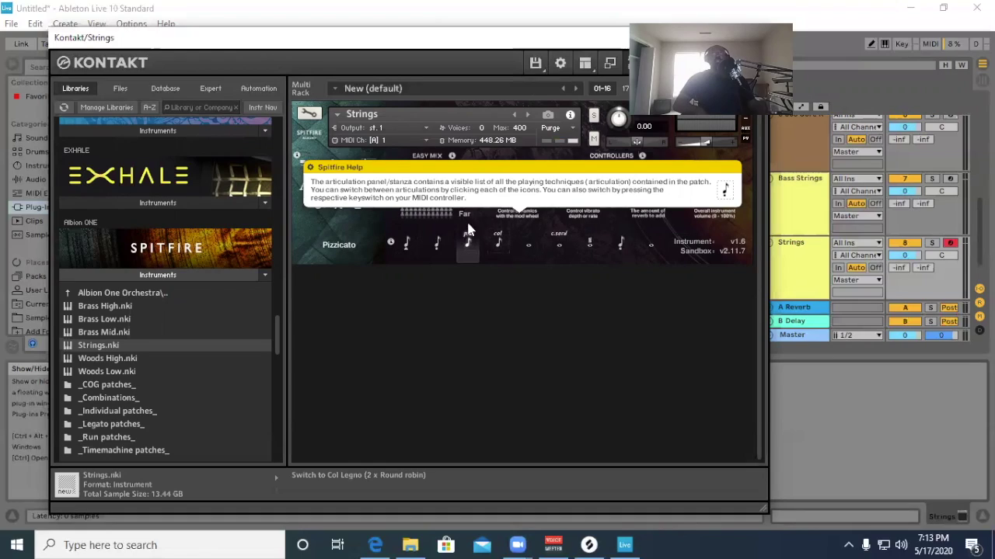
click(311, 167)
click(329, 190)
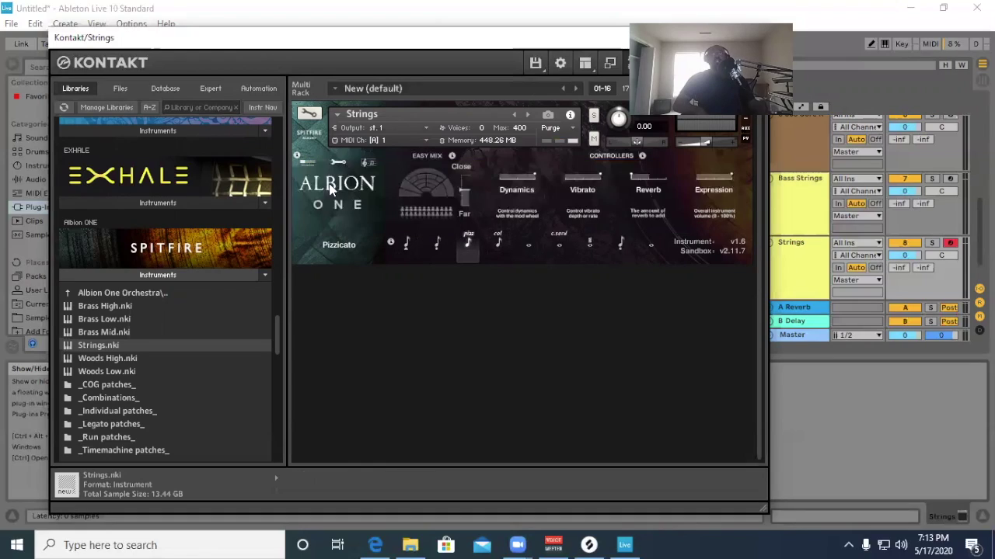
click(498, 243)
click(523, 240)
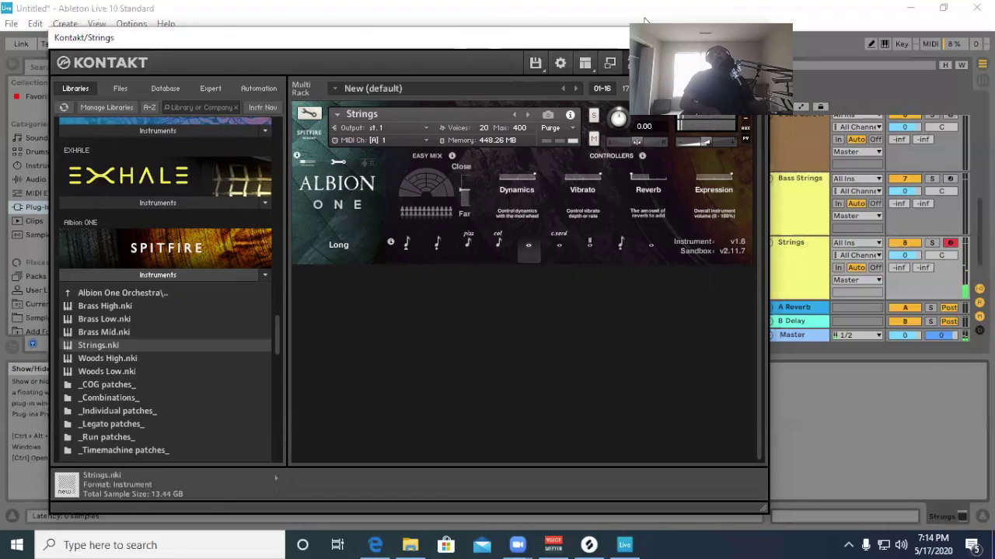
Raise the Strings patch's Reverb to its maximum, switch the articulation to Spiccato and close the Kontakt window.
click(639, 171)
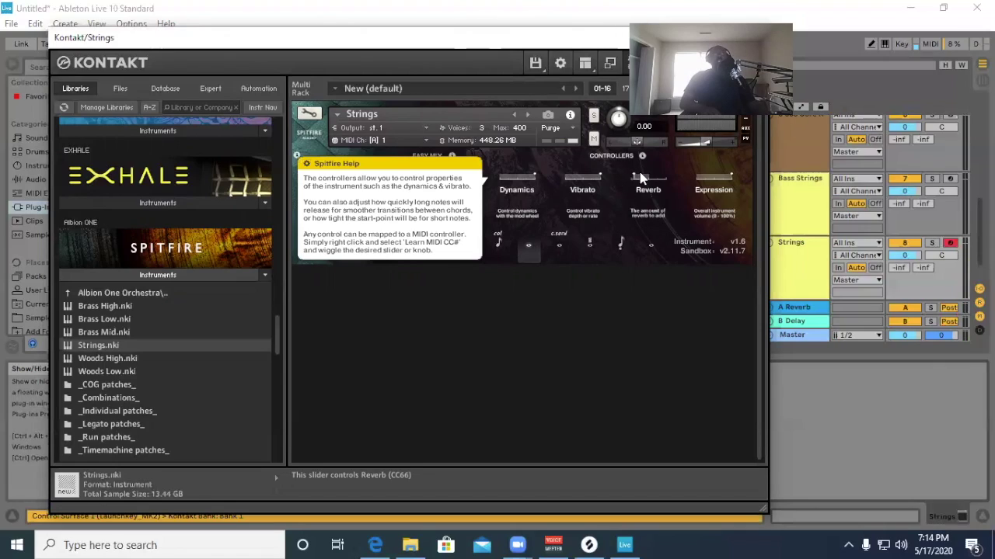
click(305, 165)
click(306, 178)
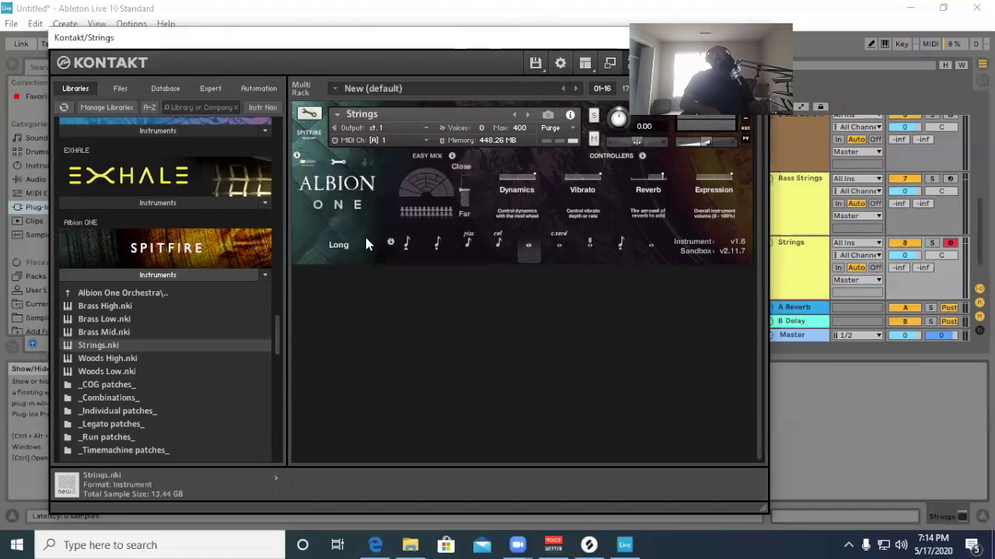
click(406, 245)
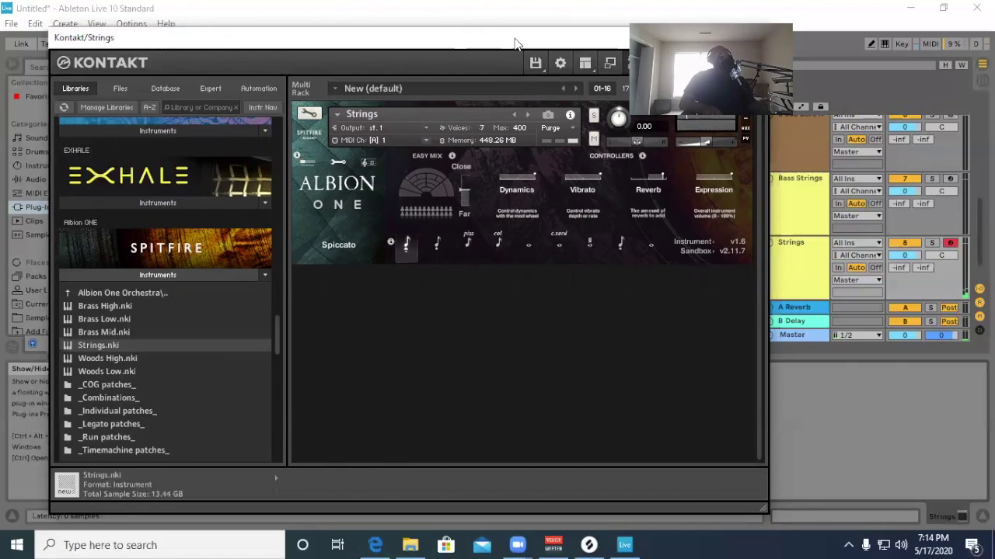
drag(514, 42, 419, 159)
click(627, 166)
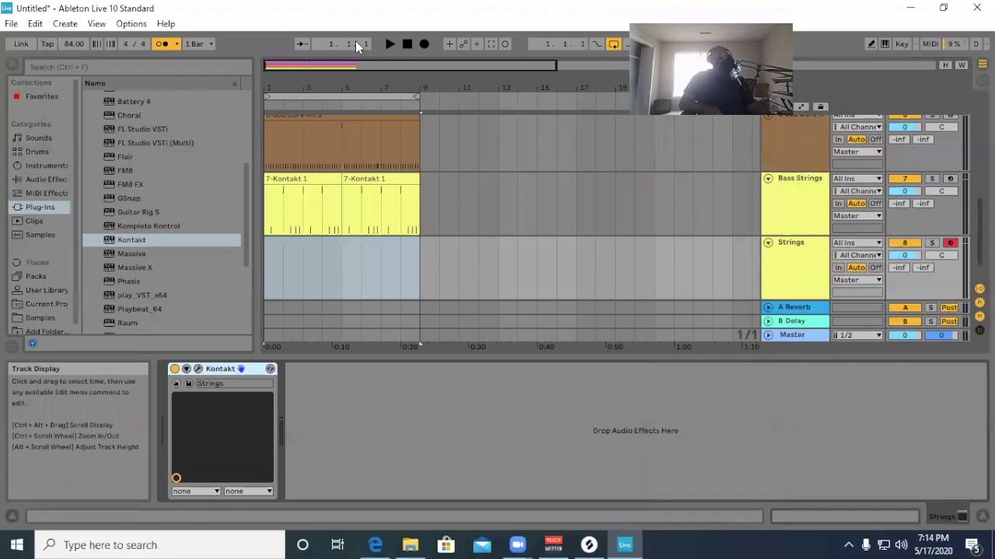
Record a four-bar spiccato part on the Strings track from the loop start and quantize its notes.
click(421, 45)
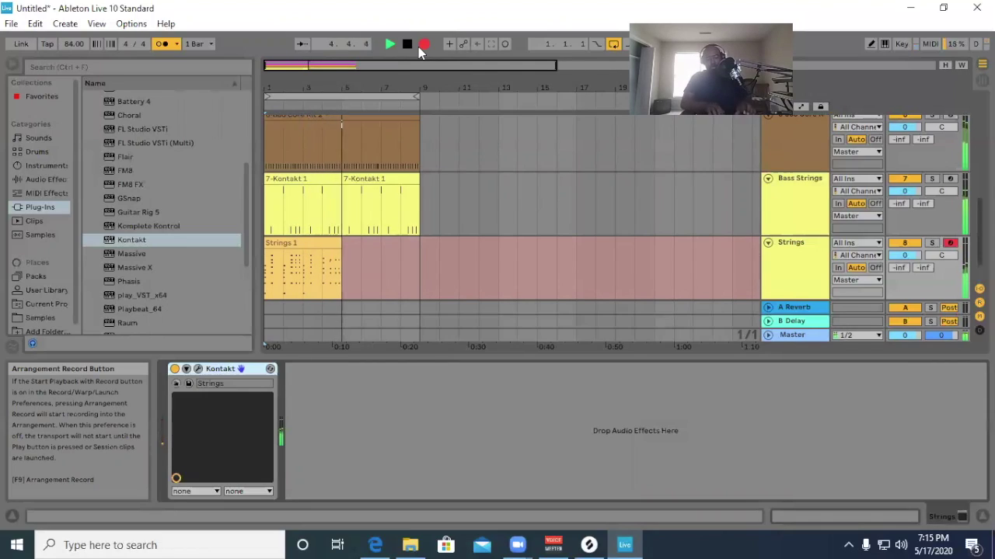
key(space)
click(406, 44)
double_click(341, 243)
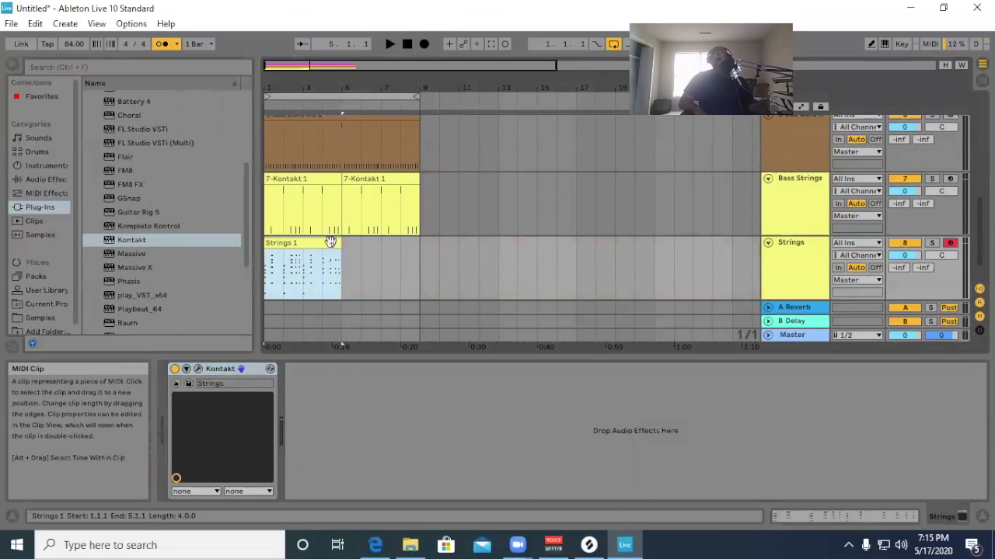
right_click(456, 423)
click(498, 180)
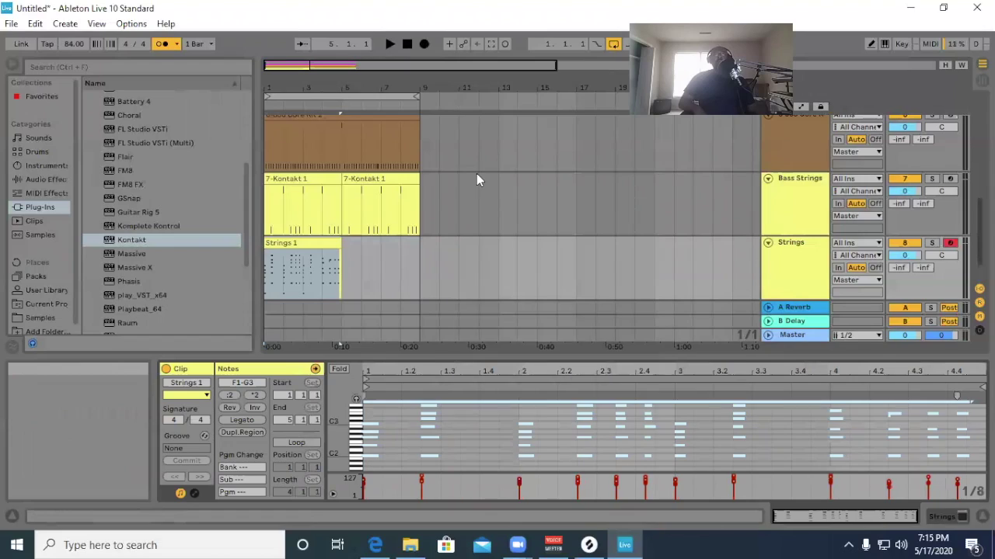
Raise the instrument volume of the Strings patch in the Strings track's Kontakt and close the plug-in window.
click(775, 267)
double_click(777, 266)
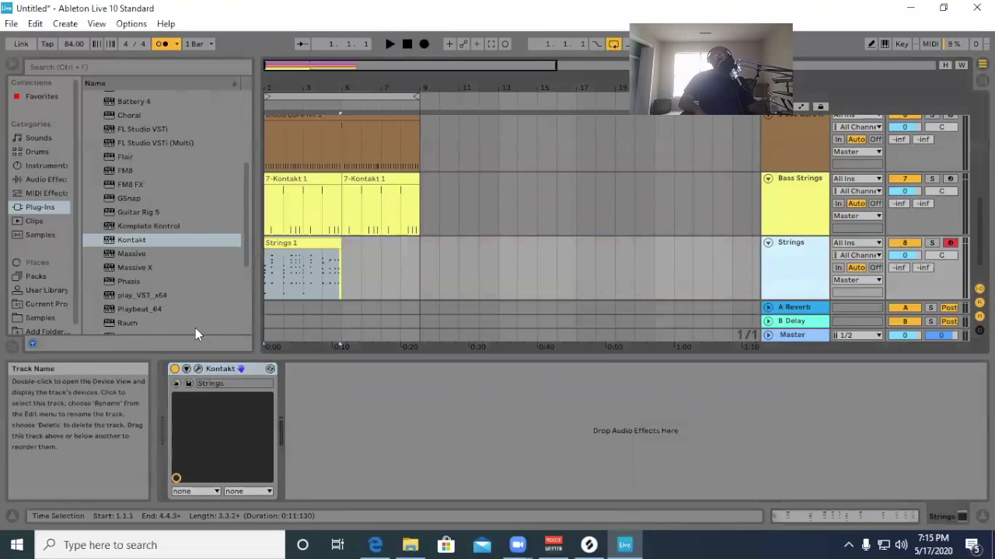
click(197, 372)
drag(657, 158, 670, 166)
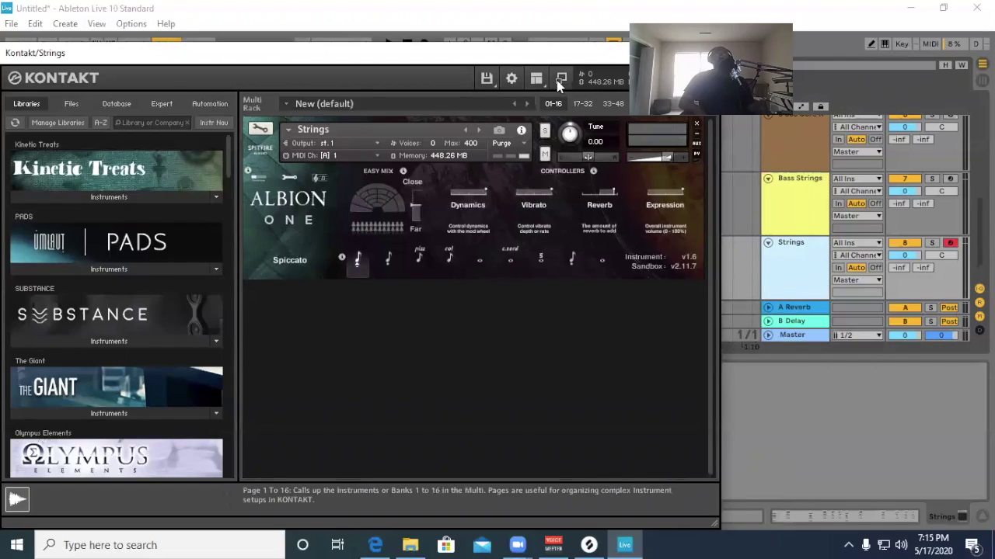
drag(670, 52, 651, 156)
click(691, 133)
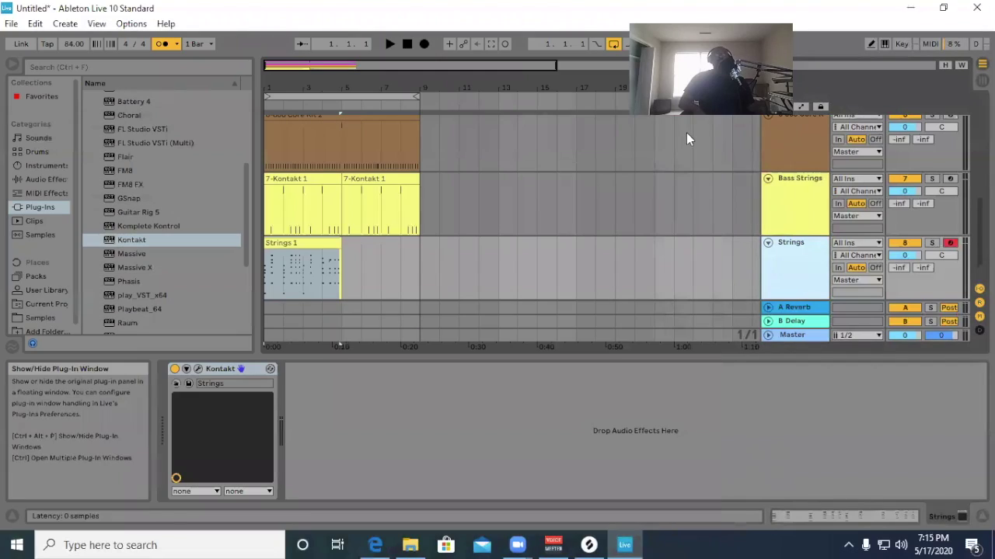
During playback, lower the Strings track volume to -3.6 dB and duplicate its clip to fill bars 5 to 8.
click(389, 44)
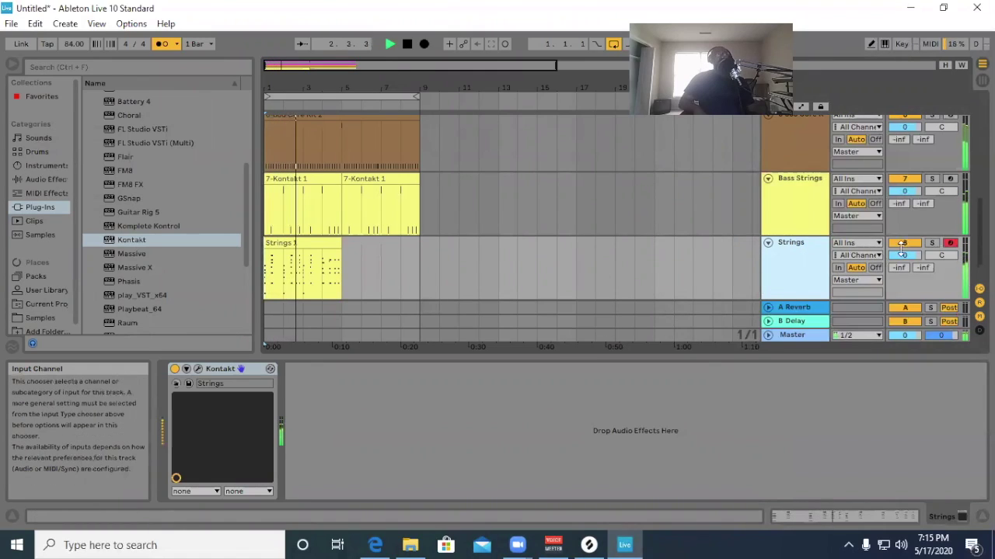
drag(913, 256, 913, 273)
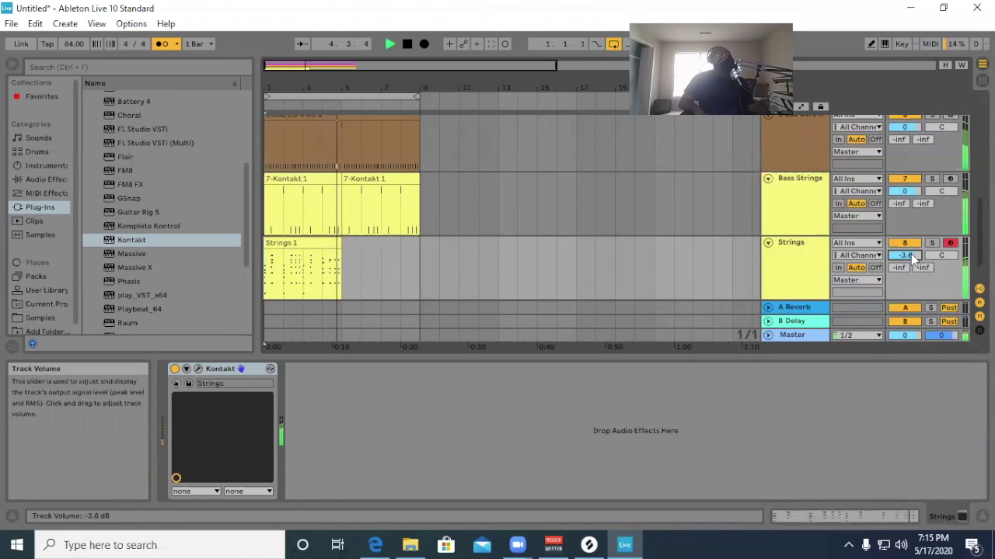
click(324, 243)
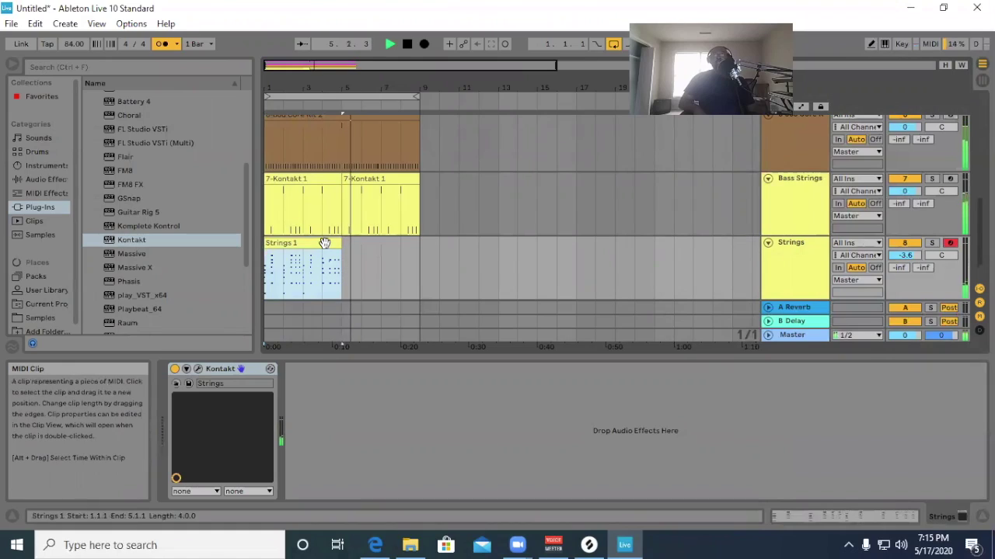
key(ctrl+d)
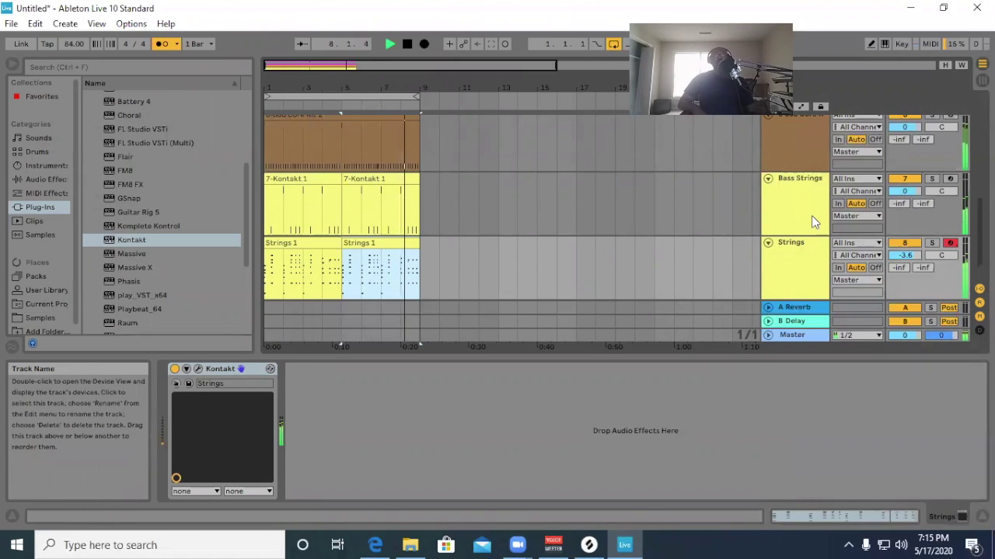
click(408, 47)
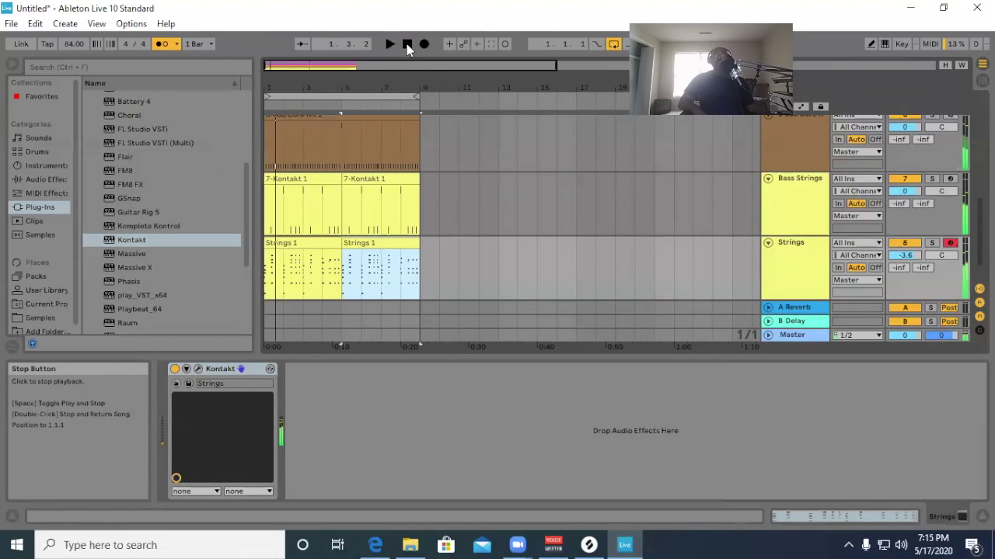
Duplicate the Strings track and delete both clips from the copy.
right_click(803, 279)
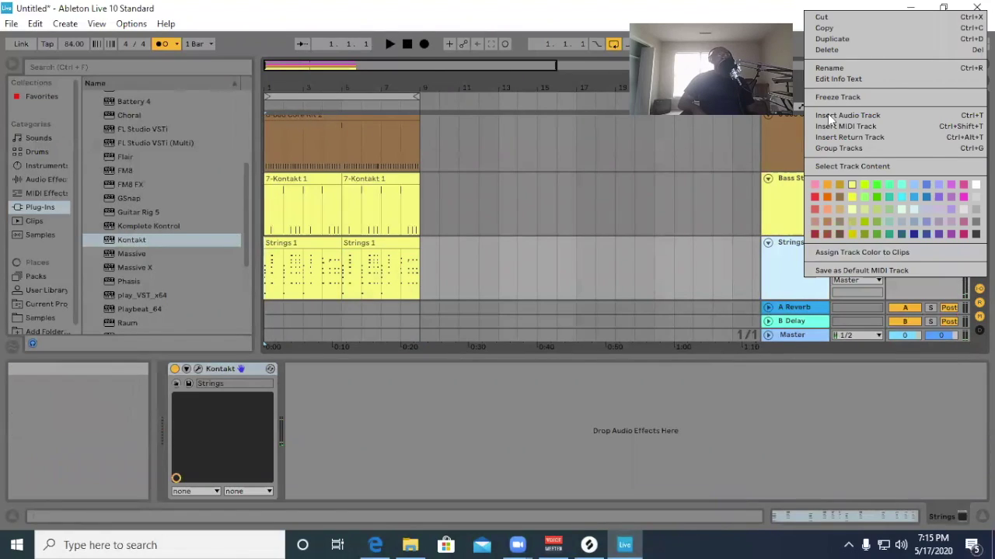
click(835, 39)
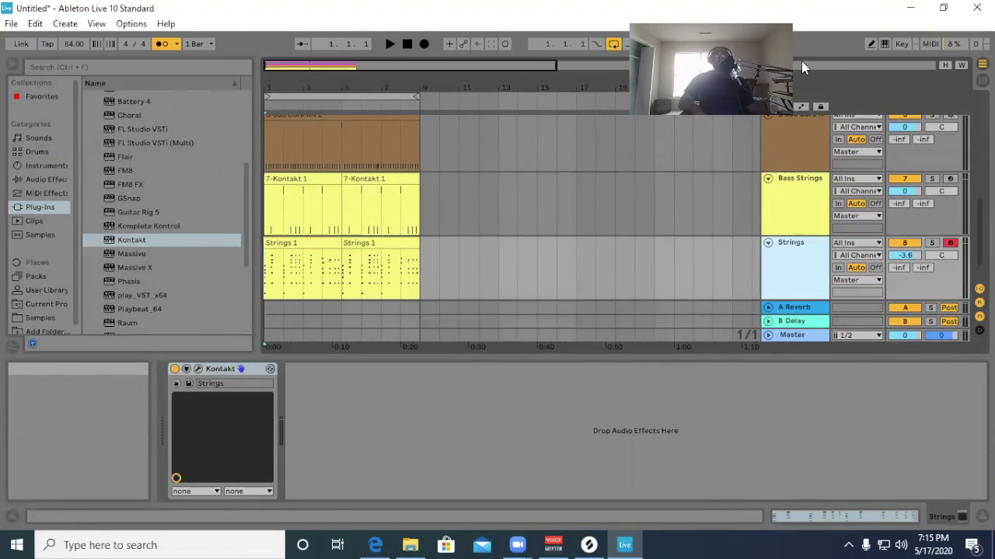
drag(420, 255, 271, 261)
key(Delete)
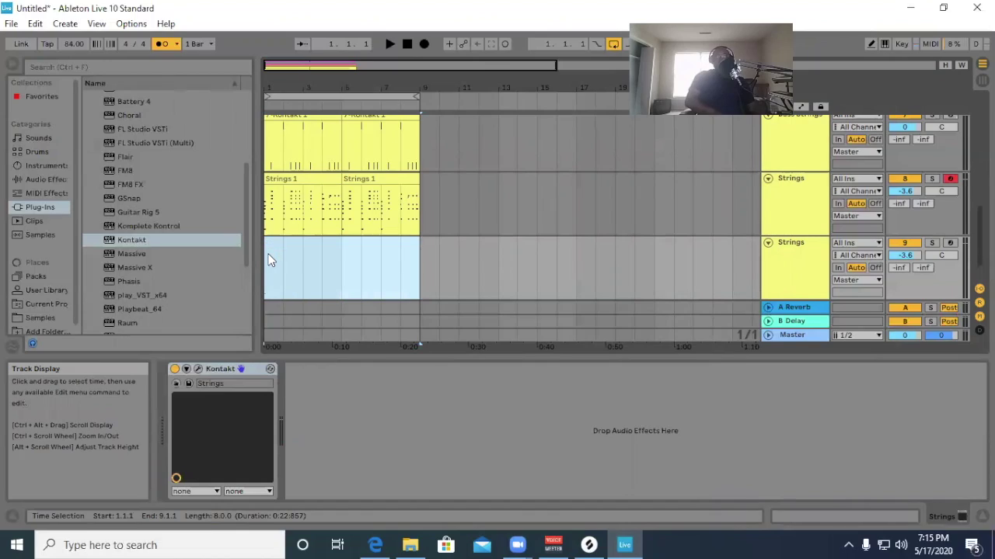
Rename the duplicated Strings track as Horns.
click(795, 273)
right_click(794, 273)
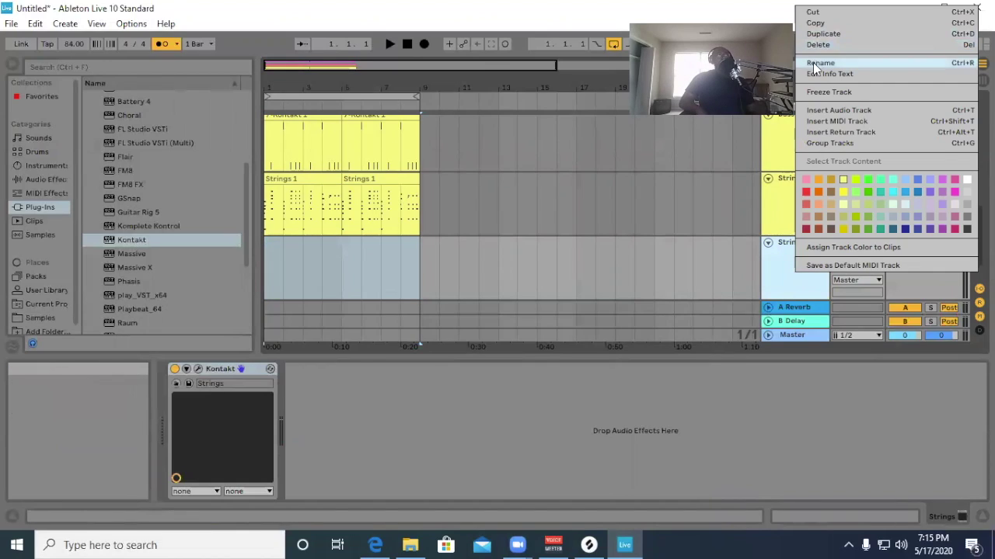
click(816, 63)
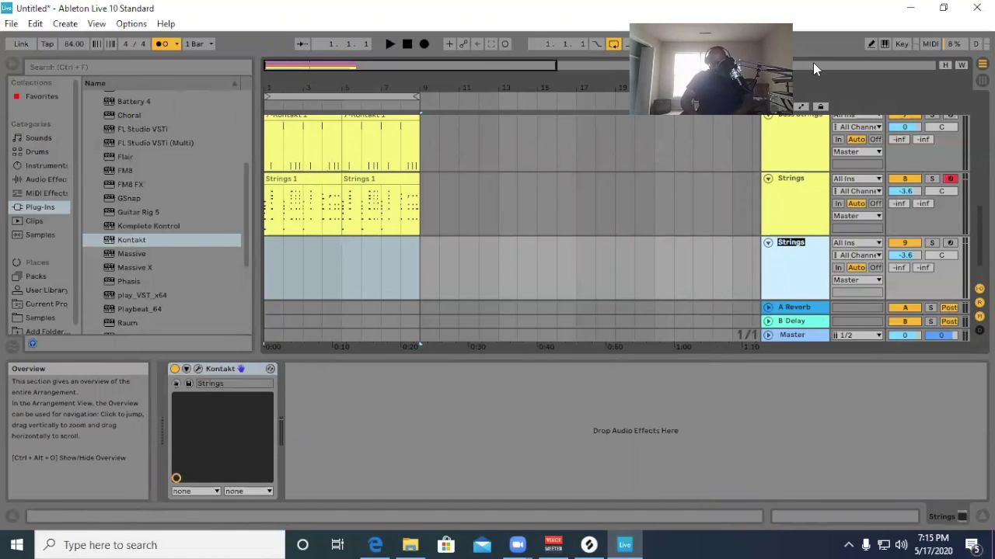
text(Horns)
key(Return)
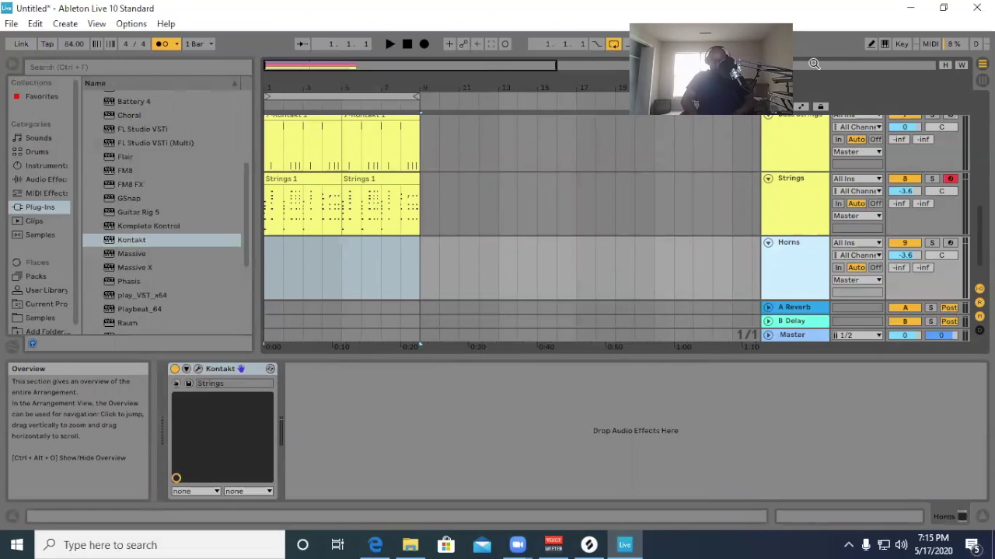
Arm the Horns track for recording and remove the Strings instrument from its Kontakt rack.
click(950, 243)
click(198, 369)
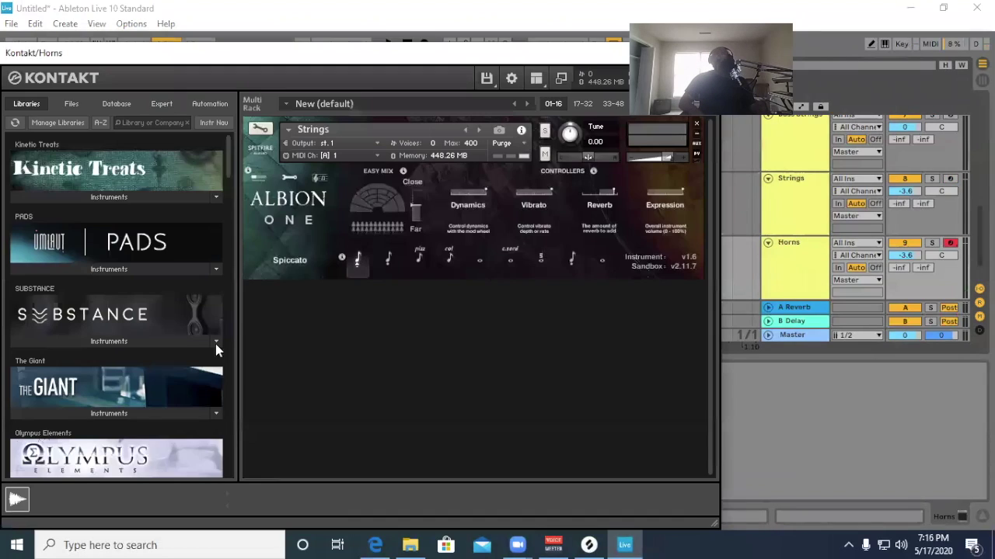
drag(554, 62, 722, 138)
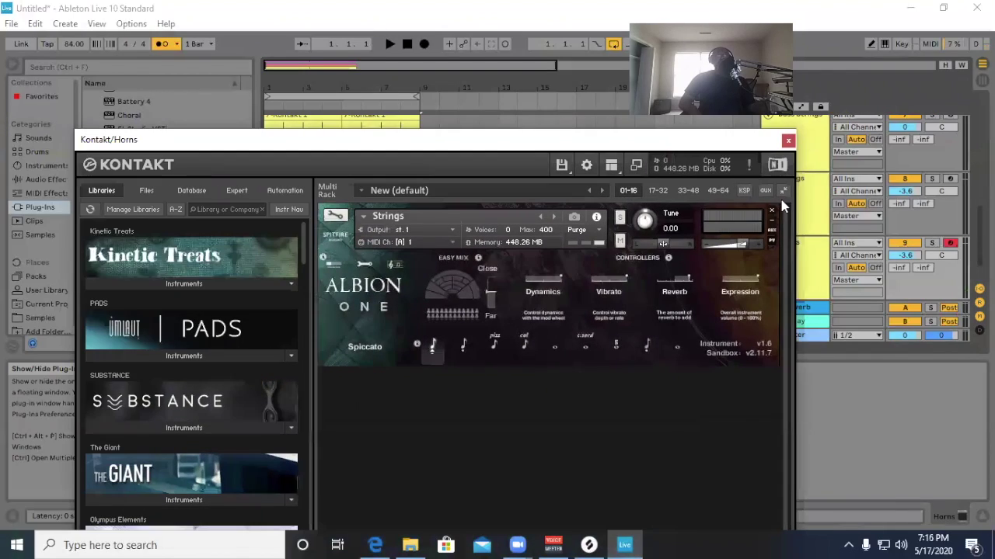
click(771, 211)
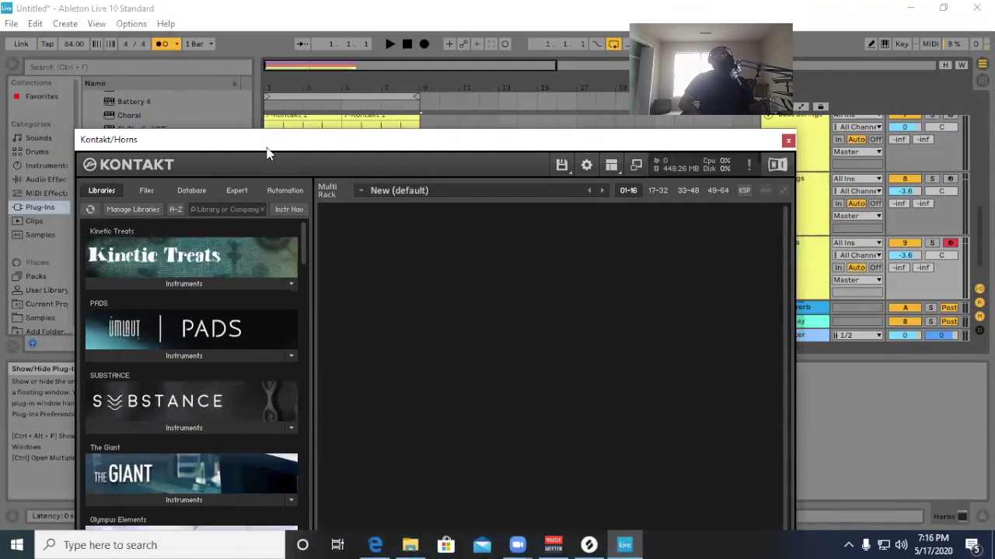
drag(267, 152, 233, 53)
Load Brass Mid.nki from the Albion ONE library into Kontakt and dismiss the Spitfire help bubble.
scroll(155, 338, down, 15)
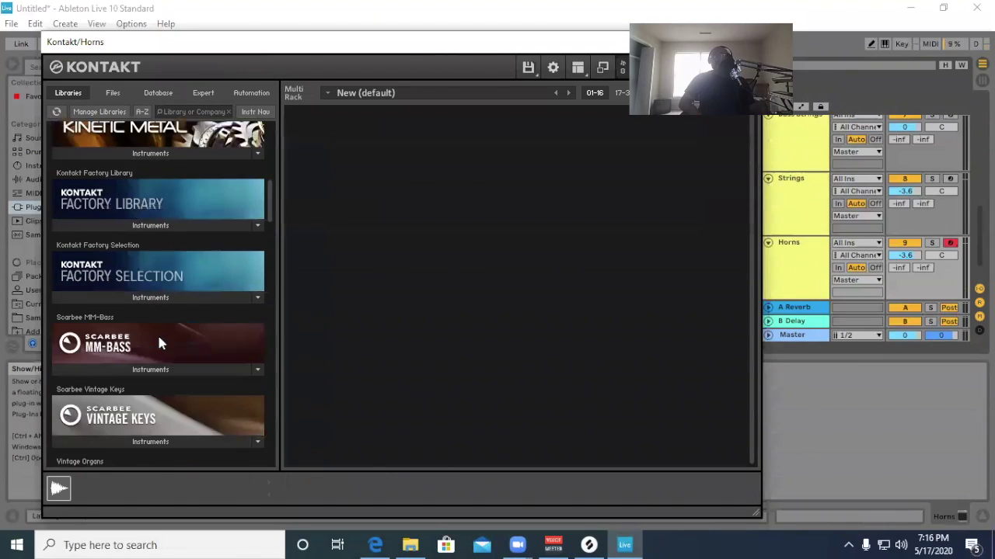
scroll(159, 342, down, 10)
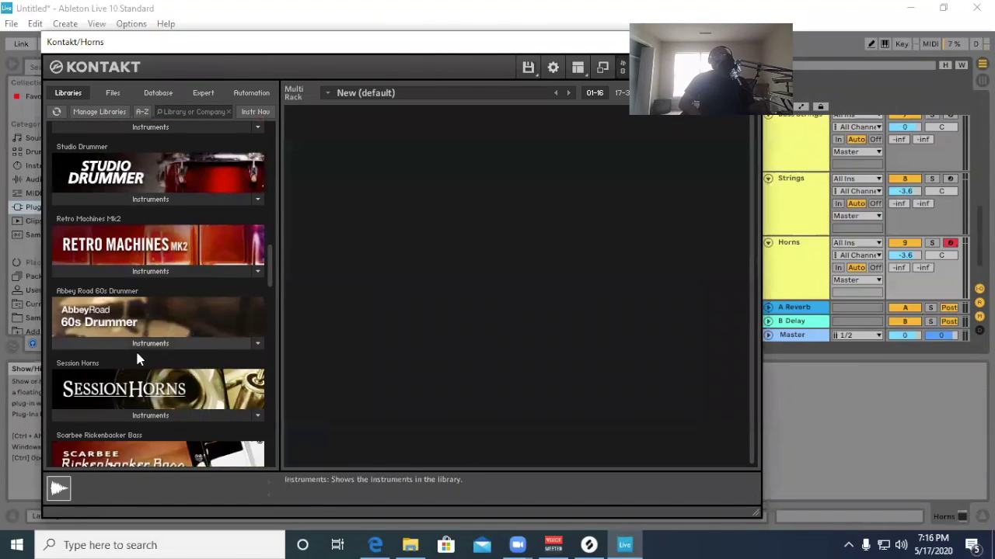
scroll(135, 349, down, 4)
scroll(129, 355, down, 9)
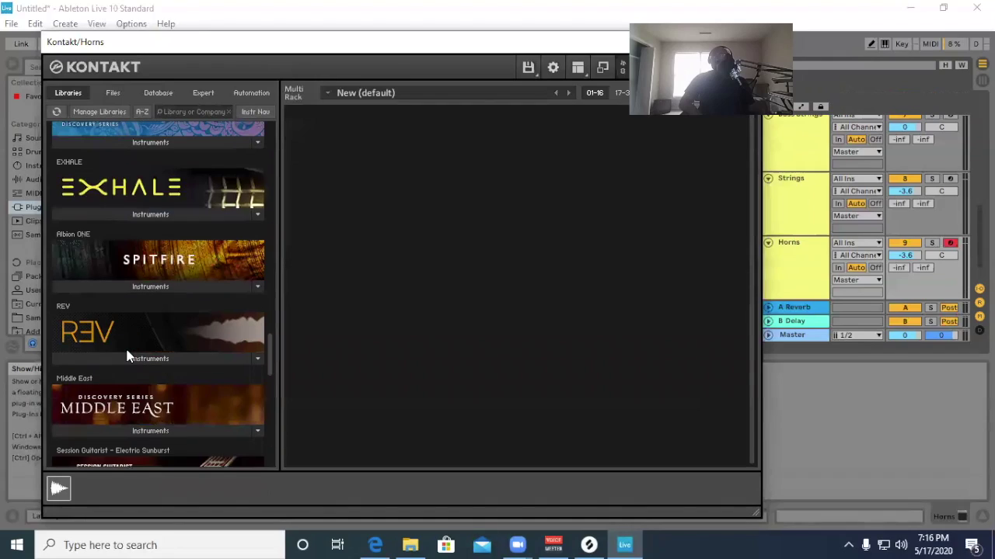
click(138, 287)
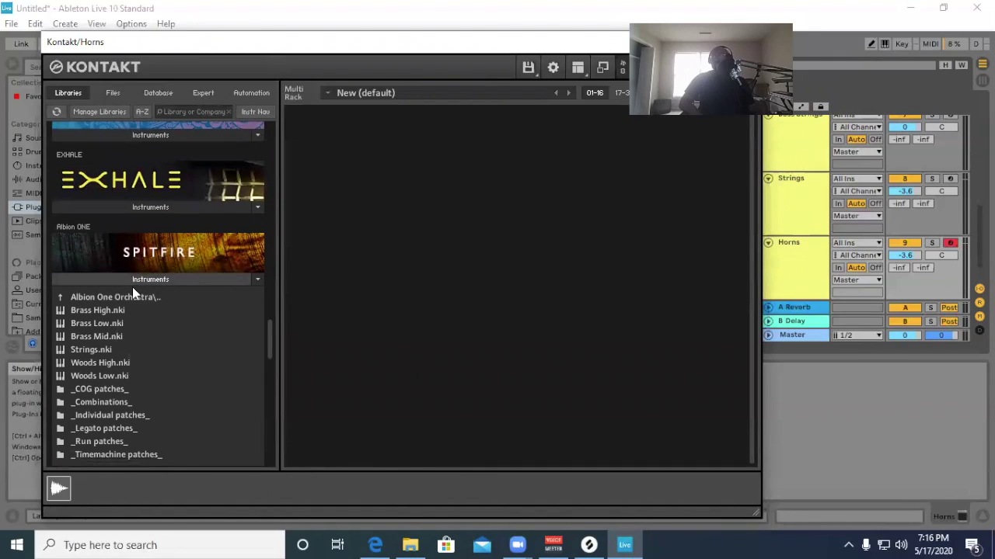
double_click(93, 339)
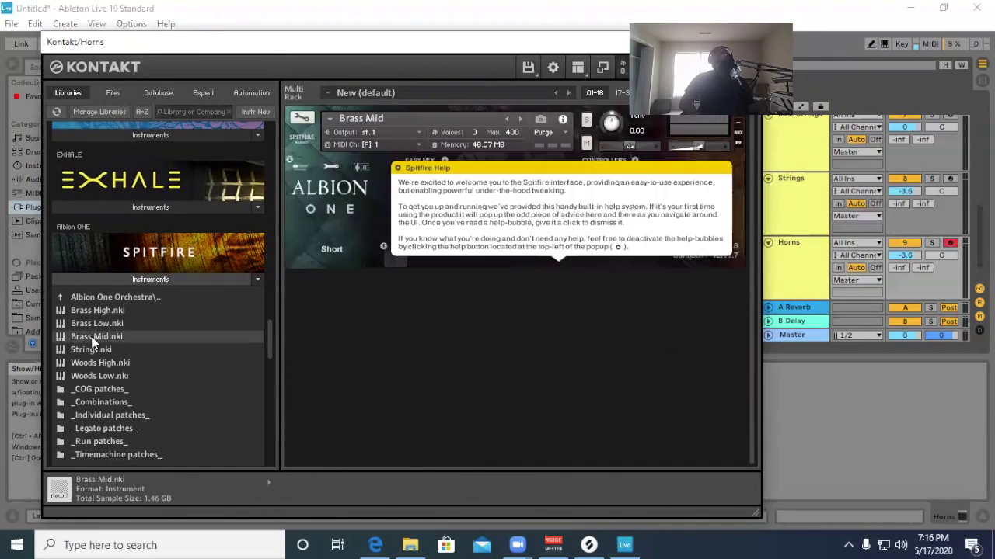
click(400, 172)
click(416, 184)
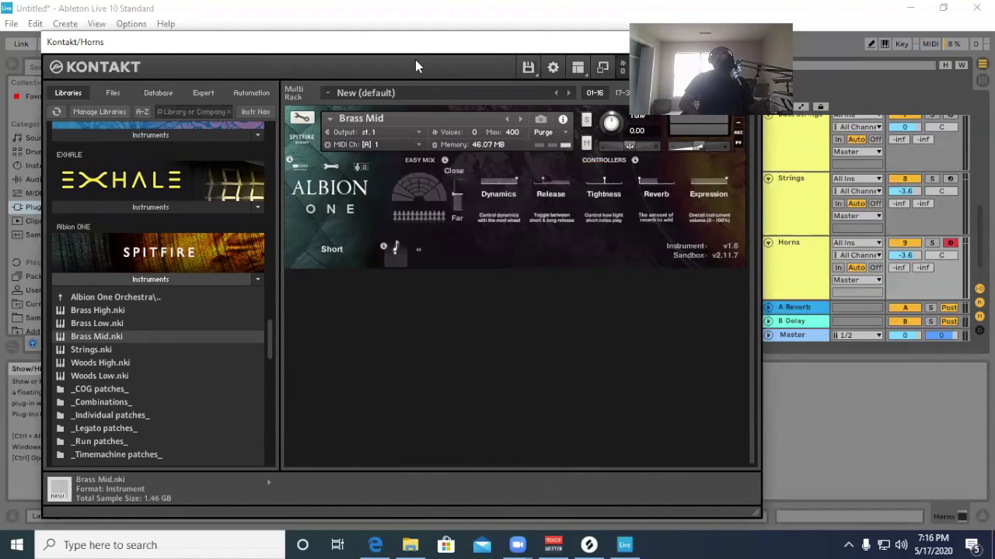
Raise the Brass Mid instrument's output volume slightly and switch its articulation to Long.
drag(415, 60, 352, 155)
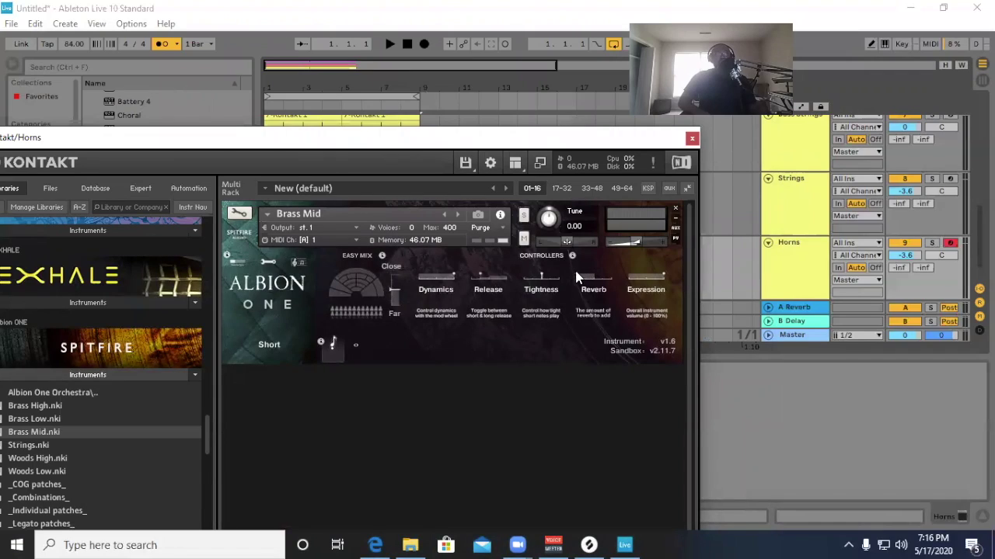
mouse_move(593, 283)
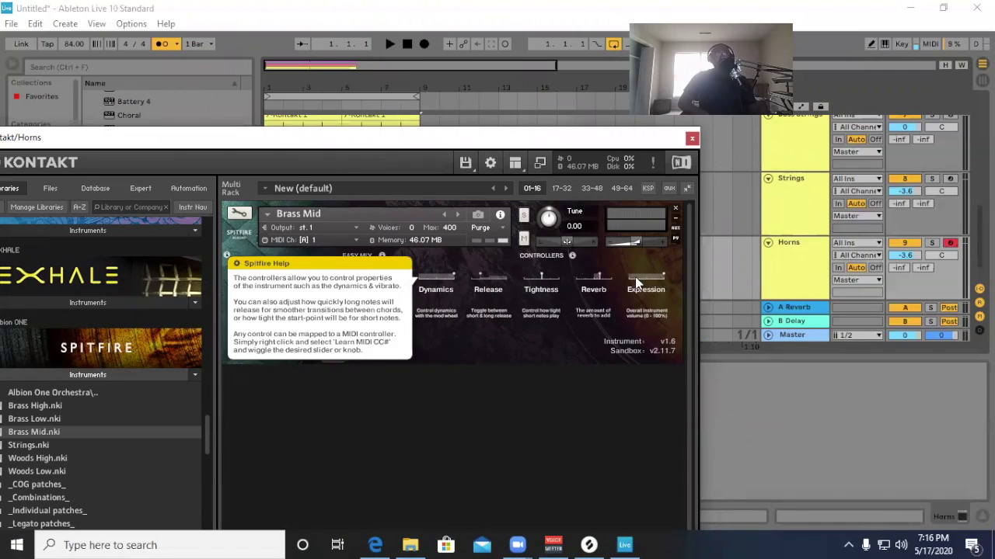
click(238, 267)
click(248, 286)
drag(633, 253, 646, 252)
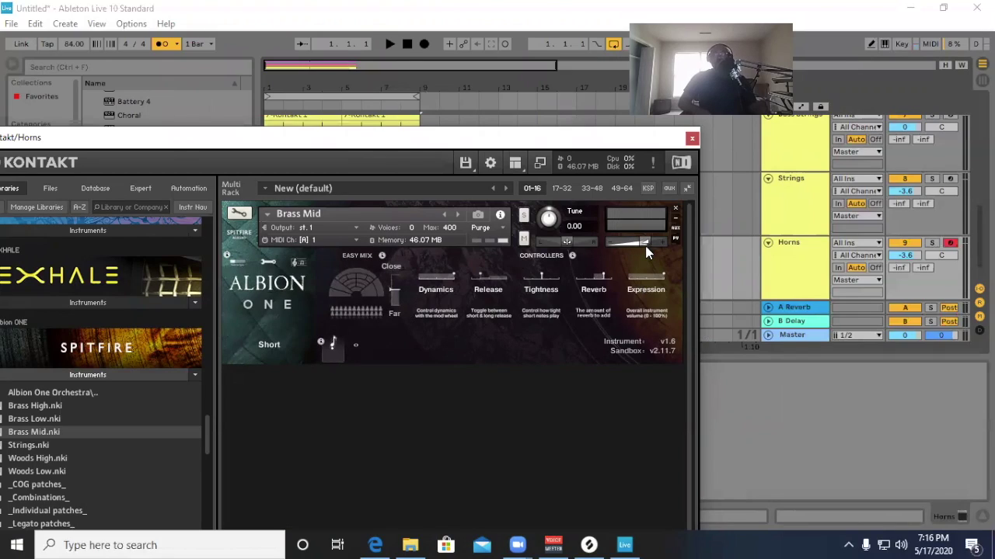
click(354, 343)
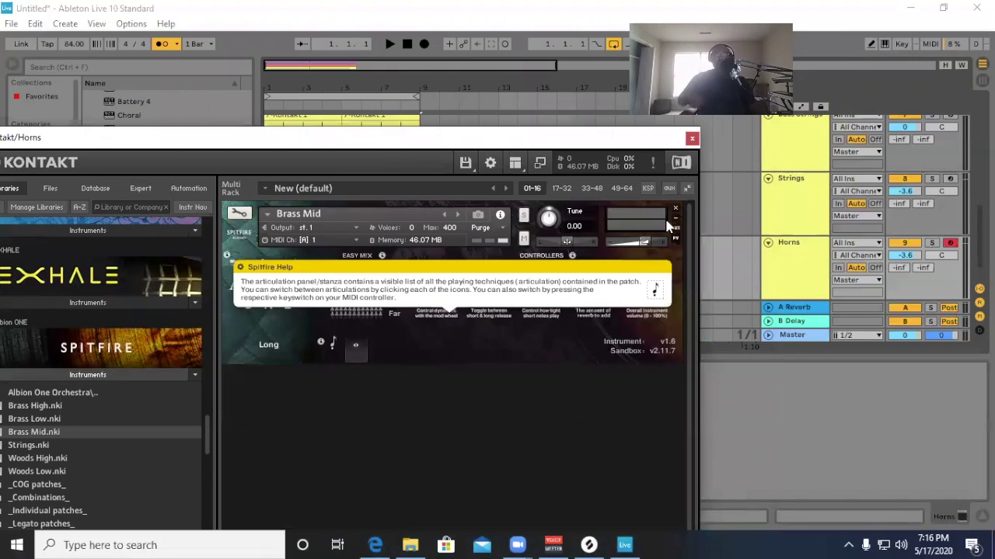
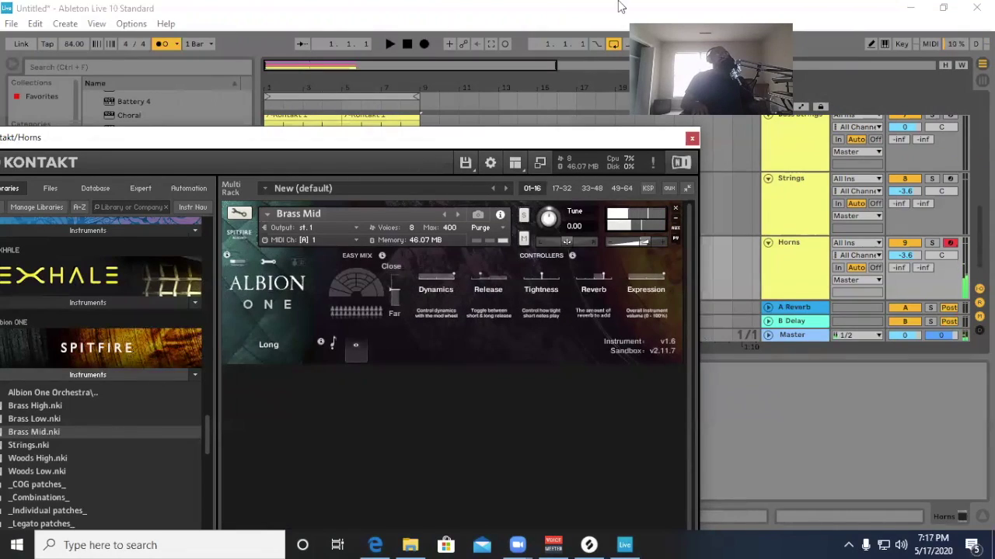
Set the Horns track volume to 0 dB, then close the Kontakt window.
click(809, 237)
drag(654, 244, 644, 244)
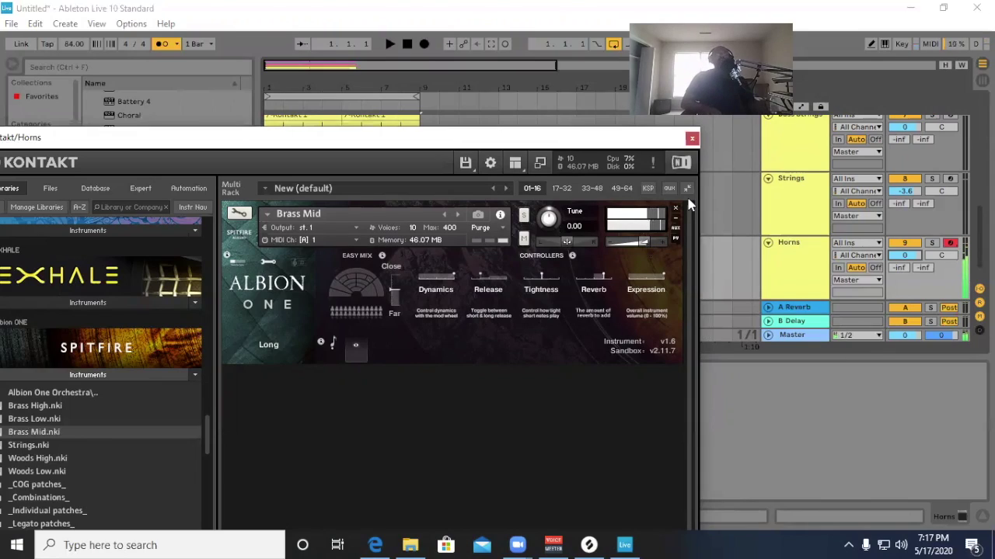
click(693, 139)
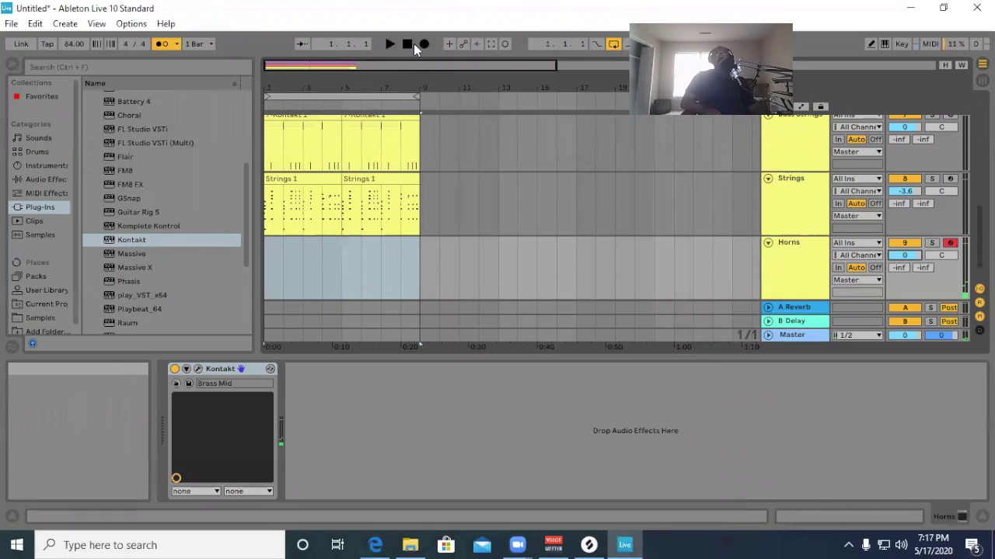
Record a chord part on the Horns track and trim the clip to the first four bars.
click(422, 45)
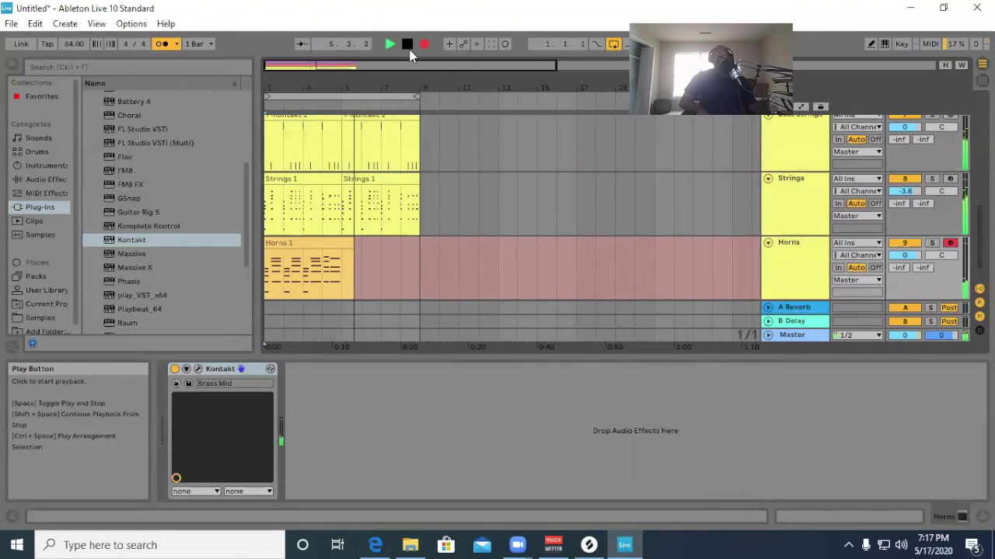
click(408, 45)
drag(355, 268, 340, 268)
Quantize the notes in the Horns clip and duplicate the clip to fill bars 5 to 8.
double_click(331, 244)
right_click(389, 412)
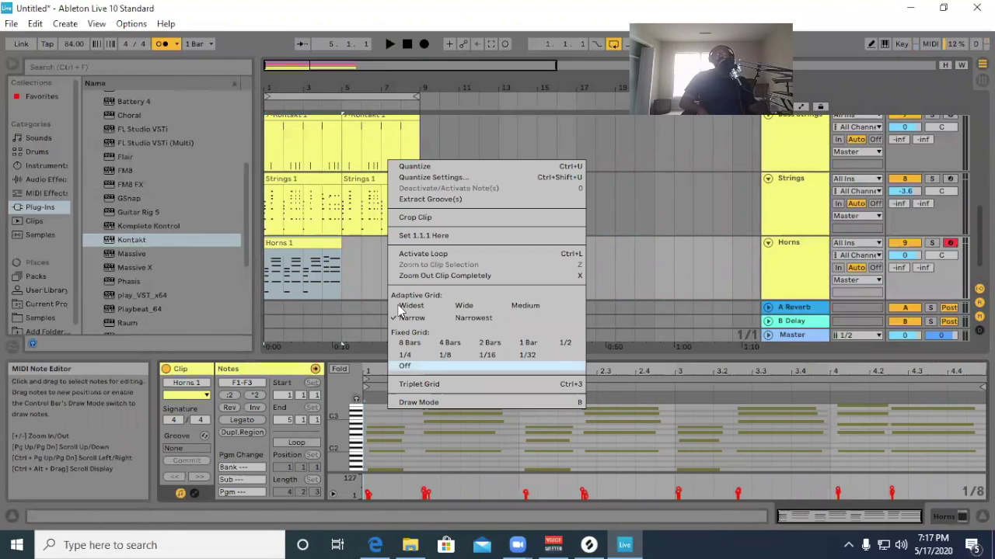
click(429, 164)
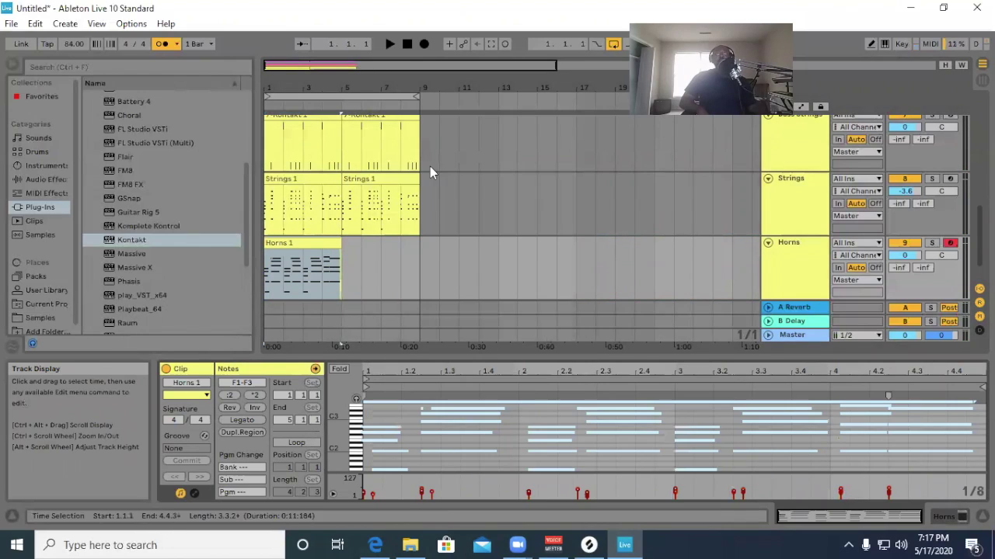
click(304, 243)
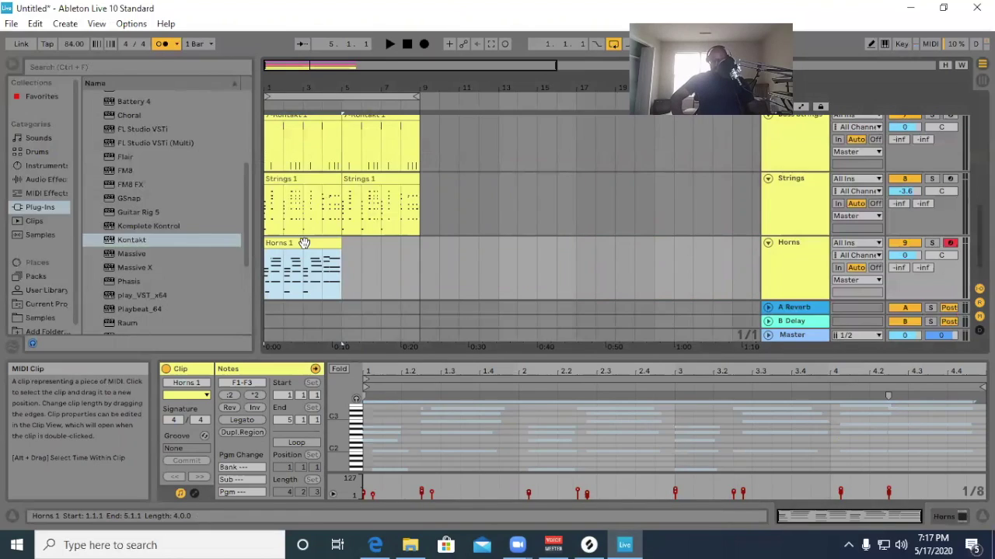
key(ctrl+d)
click(406, 43)
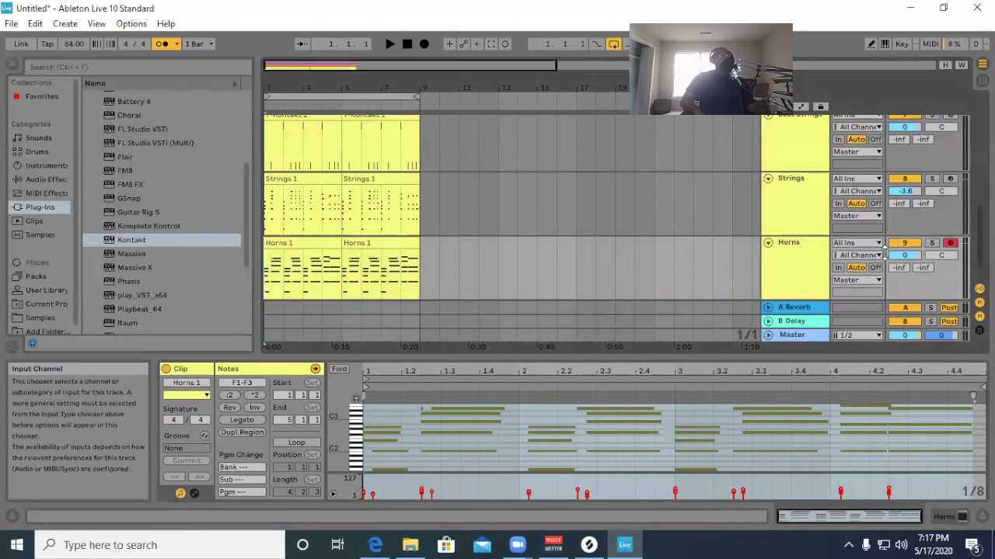
Play back the arrangement and lower the Horns track volume to -7.5 dB.
drag(901, 254, 901, 264)
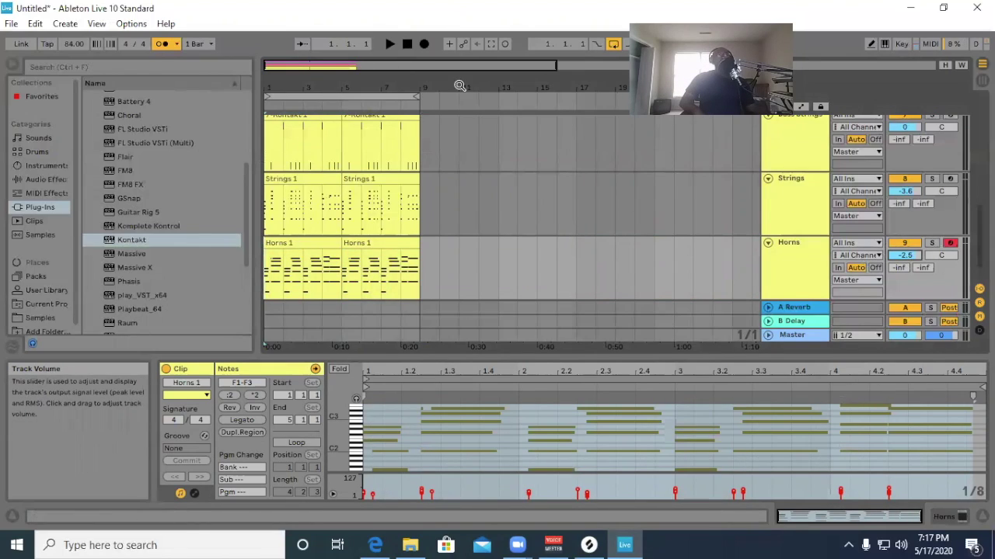
click(387, 45)
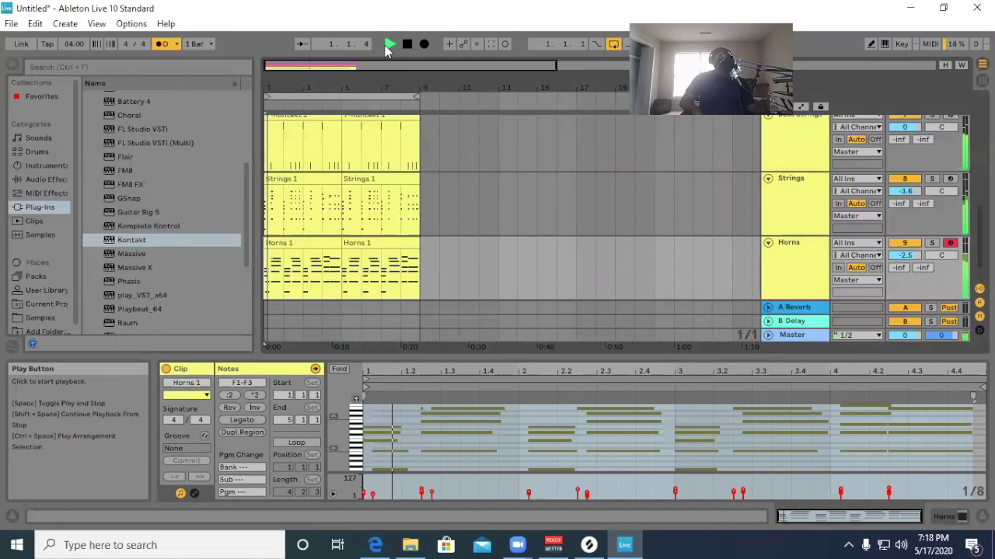
drag(905, 255, 912, 262)
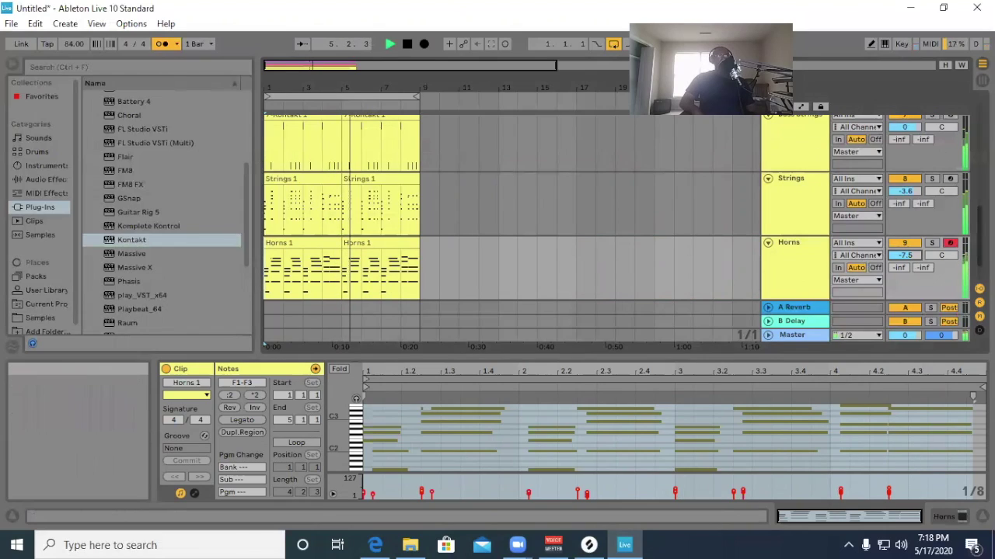
Review the clips across all tracks during playback, then stop playback.
scroll(940, 163, up, 8)
mouse_move(919, 132)
mouse_down()
mouse_move(919, 117)
mouse_move(908, 117)
mouse_up()
key(Delete)
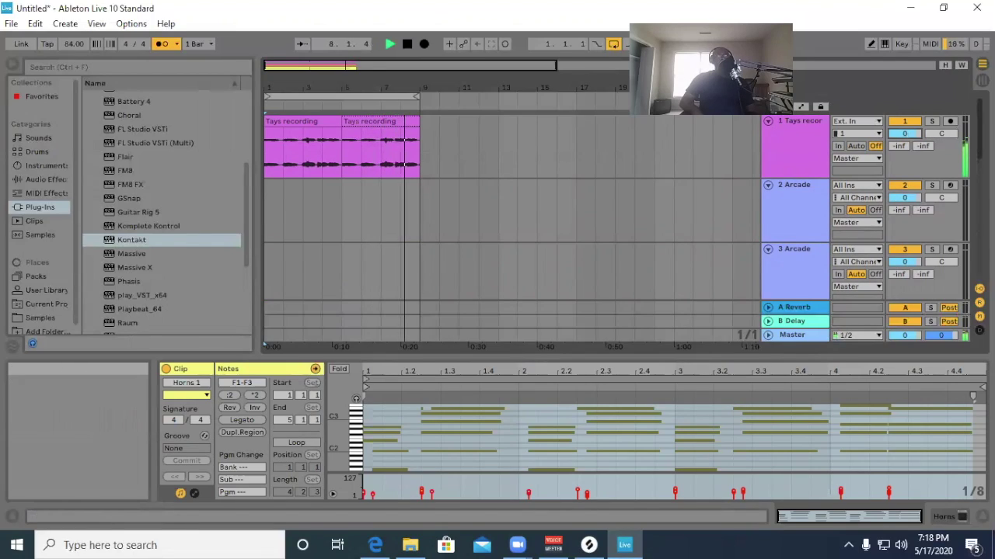
scroll(960, 233, down, 10)
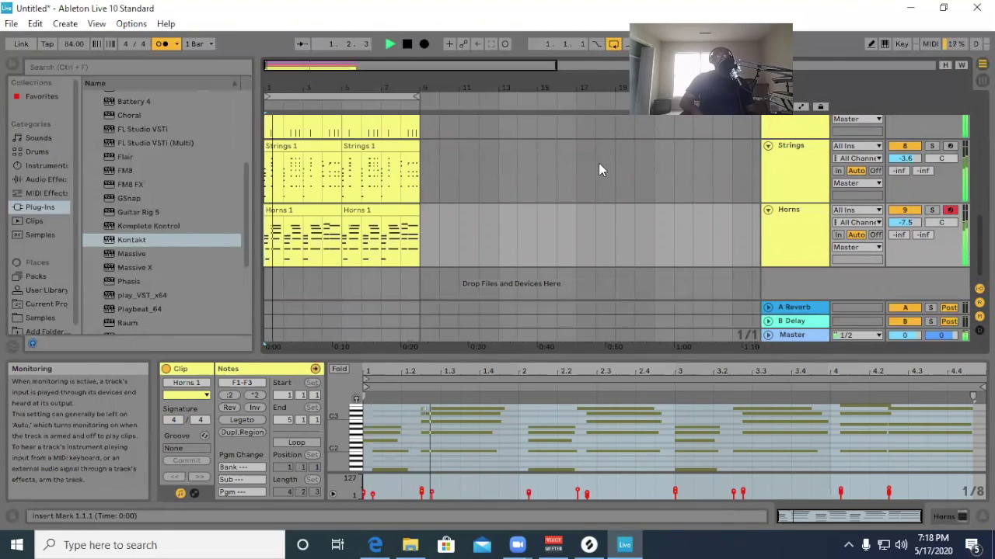
click(405, 45)
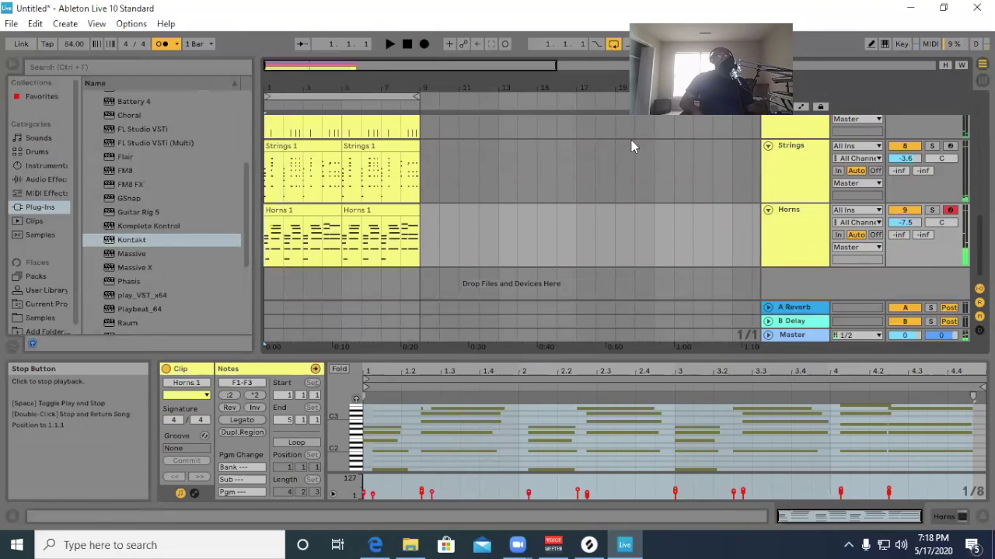
Add a new Kontakt track below the Horns track and load the Lo-Fi Glow instrument in it.
click(777, 240)
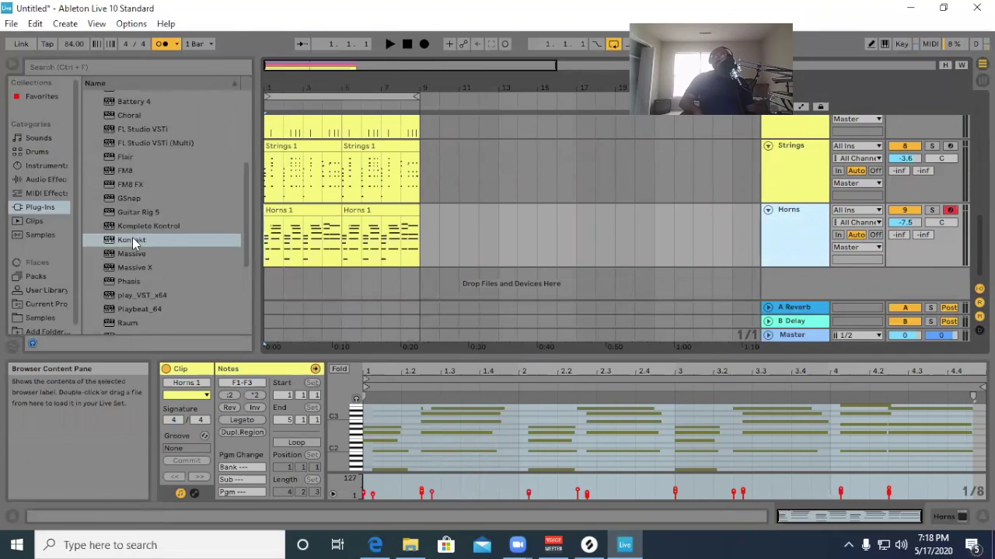
drag(133, 239, 786, 277)
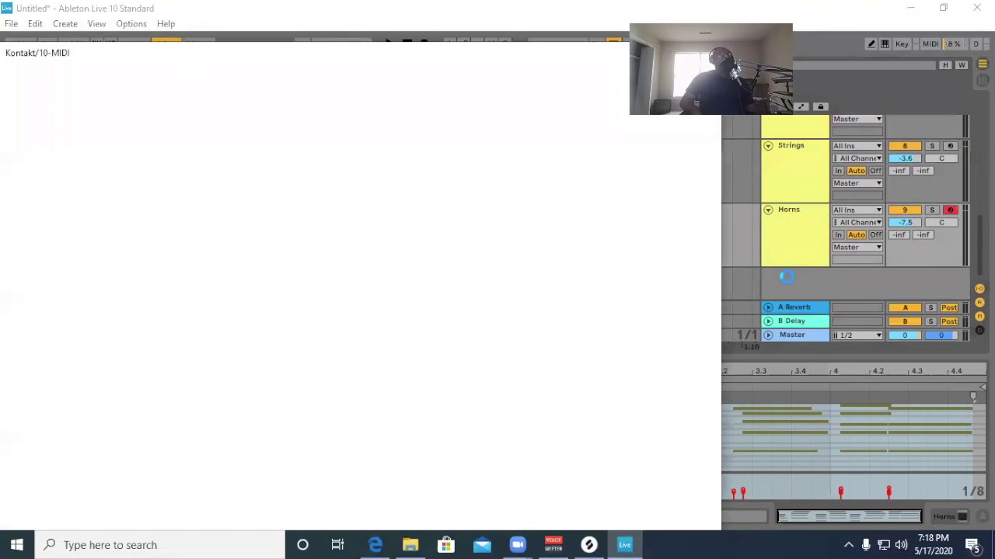
scroll(155, 299, down, 5)
scroll(155, 305, down, 7)
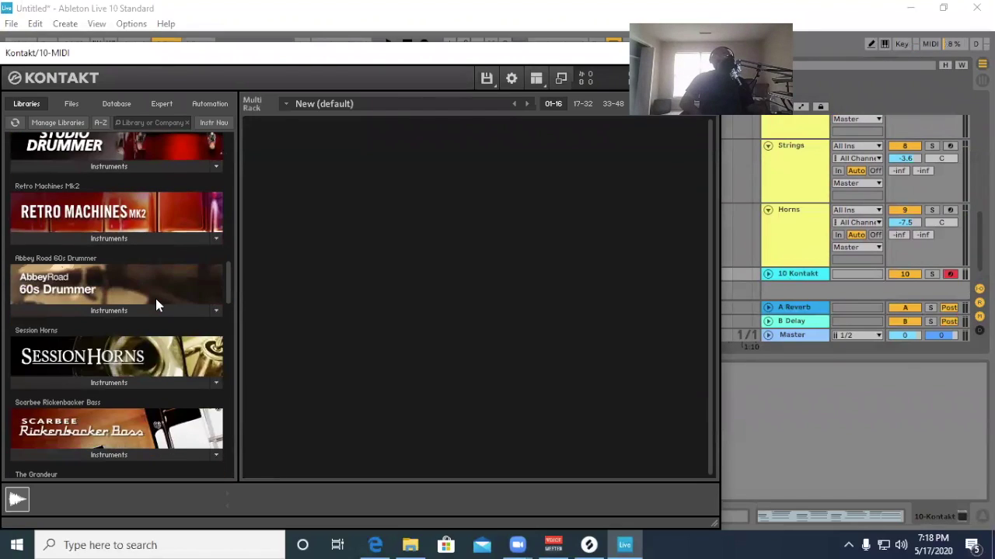
scroll(156, 304, down, 8)
scroll(156, 303, down, 10)
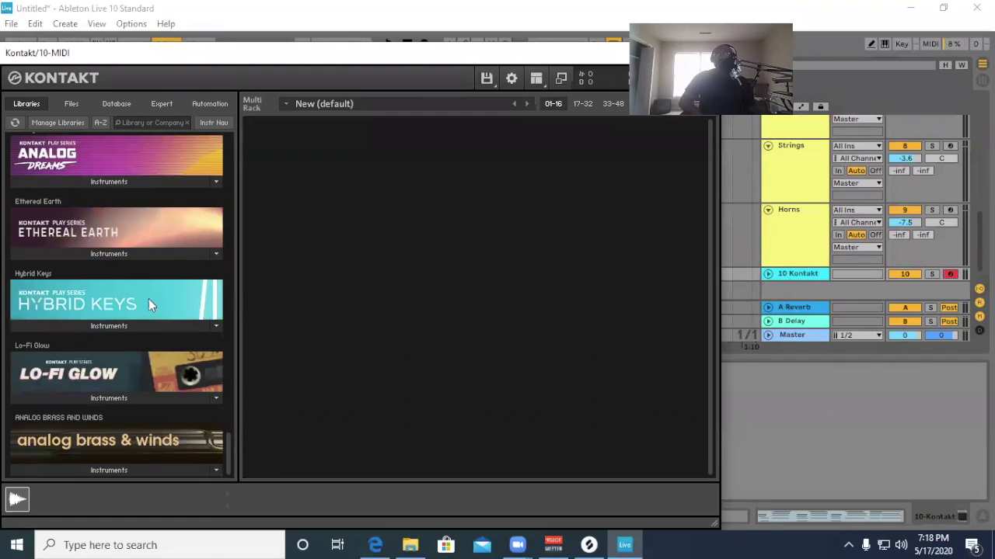
click(75, 398)
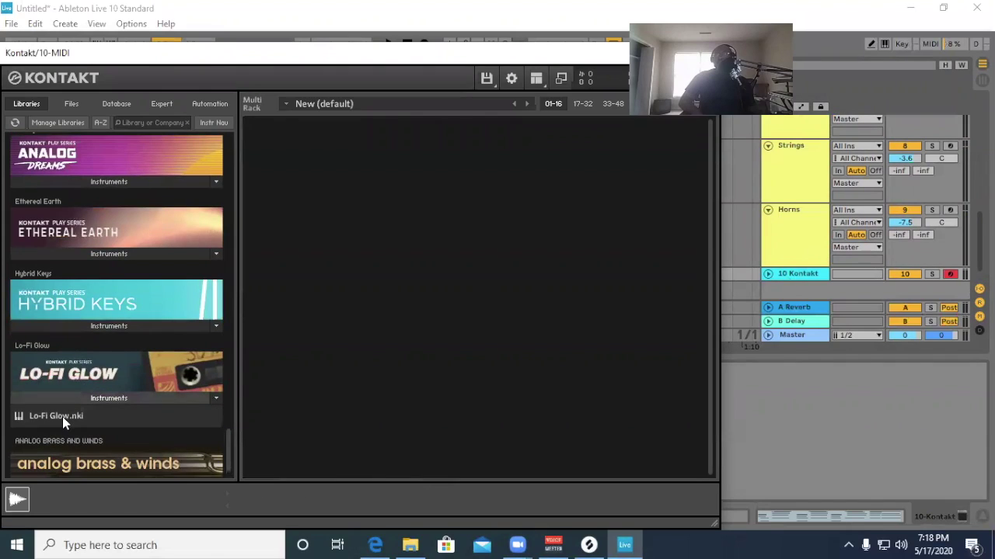
double_click(62, 416)
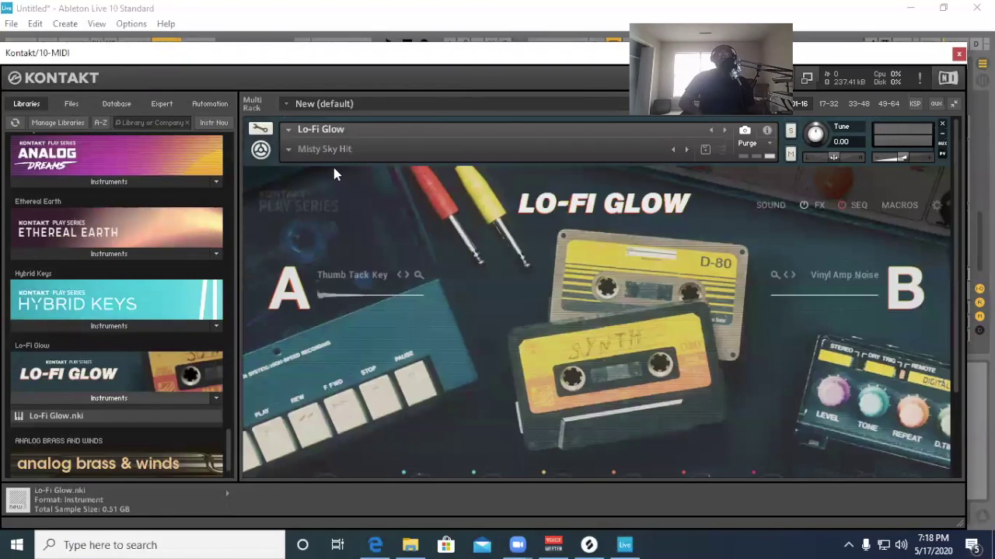
Audition the Keys presets Backstage, Detuned and Deejanko Ivory in Lo-Fi Glow.
click(288, 149)
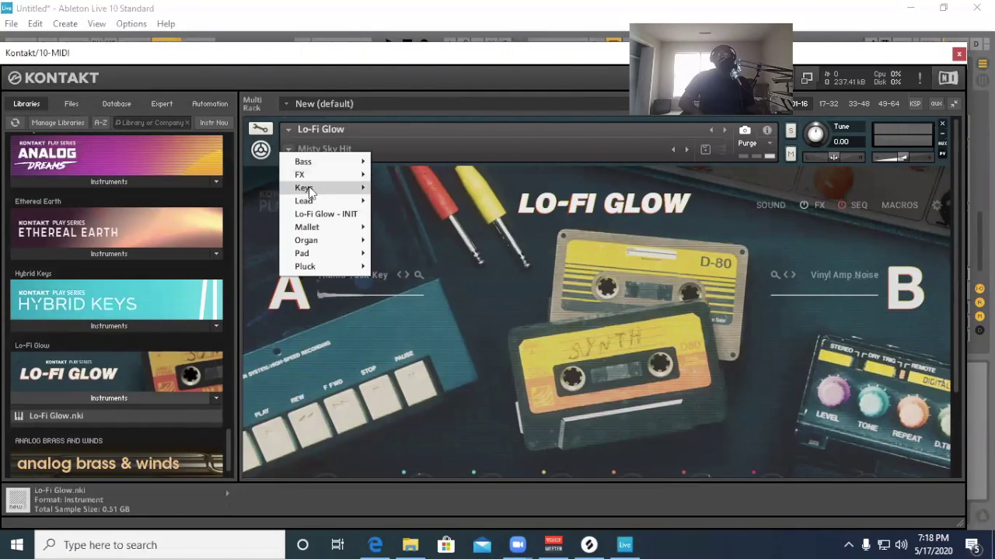
mouse_move(310, 188)
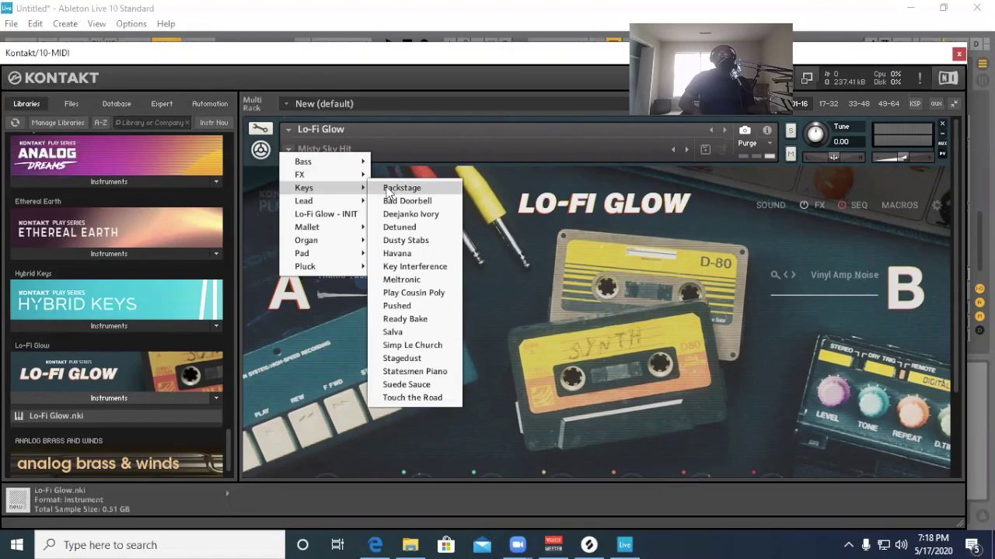
click(390, 189)
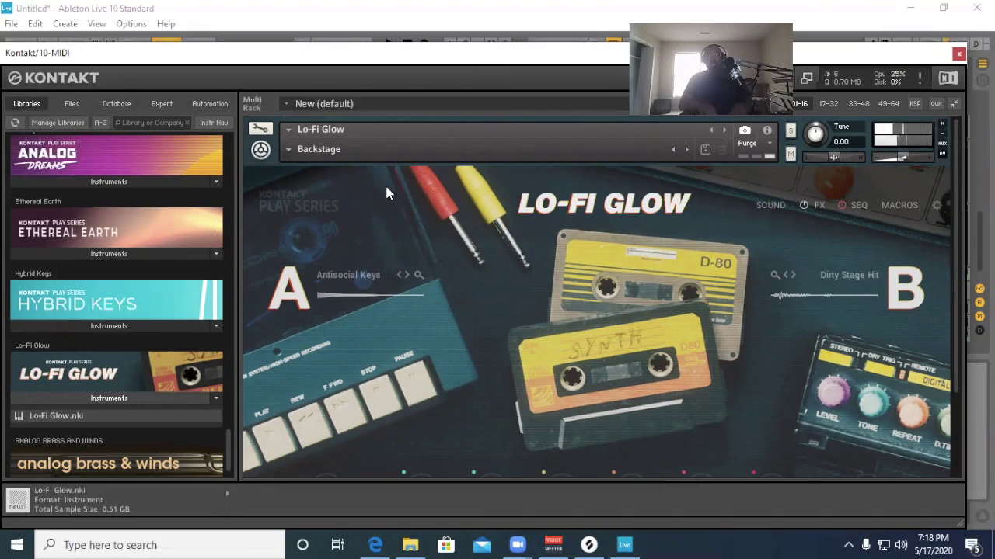
click(289, 149)
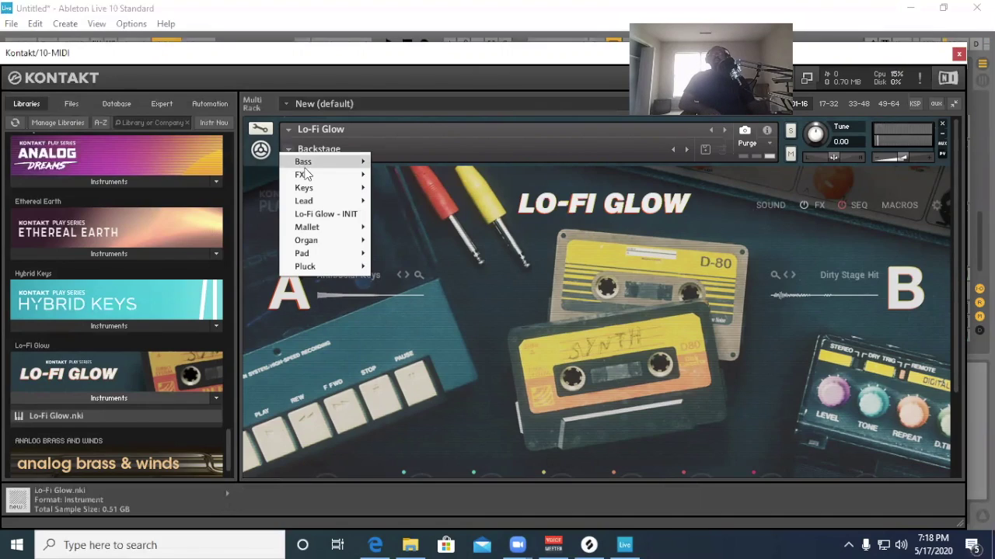
mouse_move(308, 187)
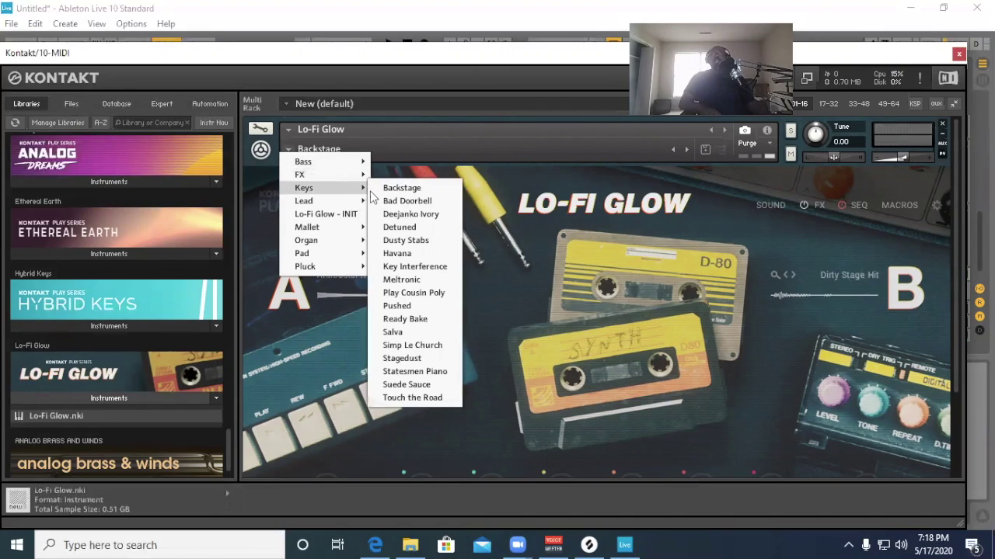
click(392, 227)
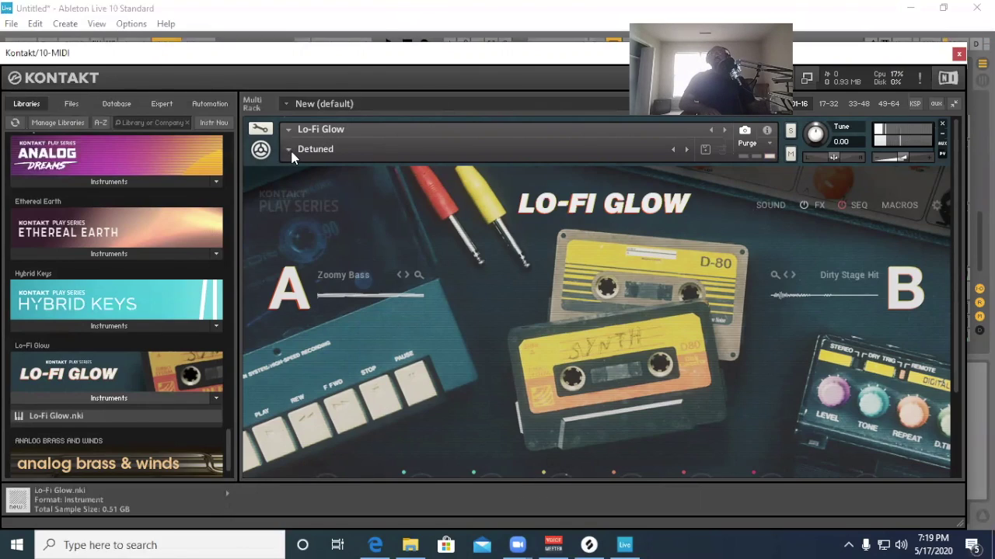
click(310, 149)
mouse_move(303, 192)
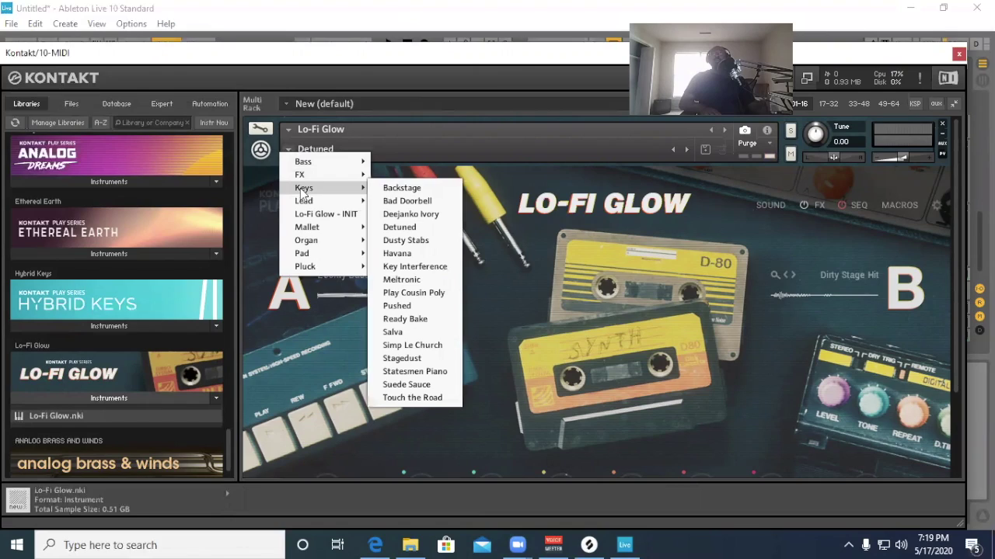
click(414, 214)
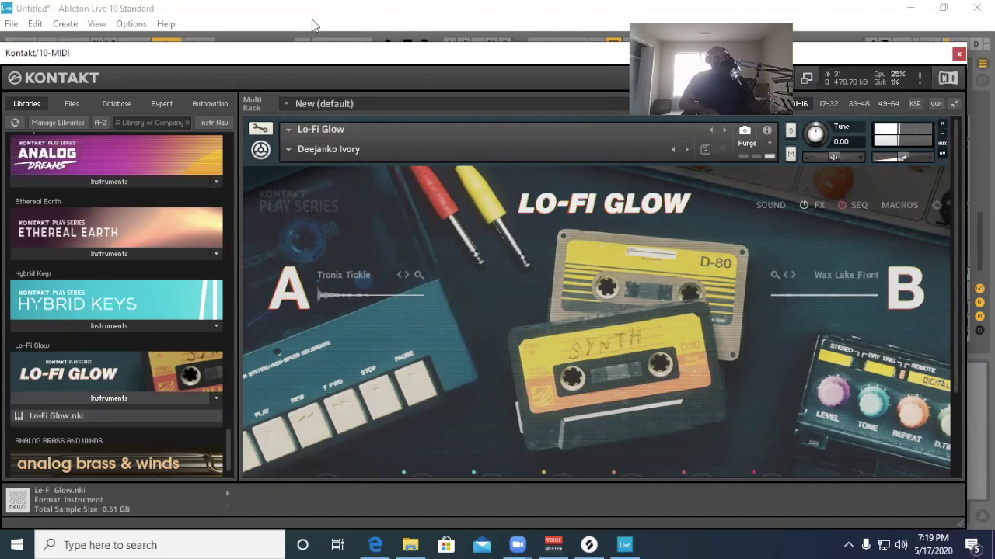
Load the Simp Le Church preset from the Keys category in Lo-Fi Glow and close the Kontakt window.
click(288, 150)
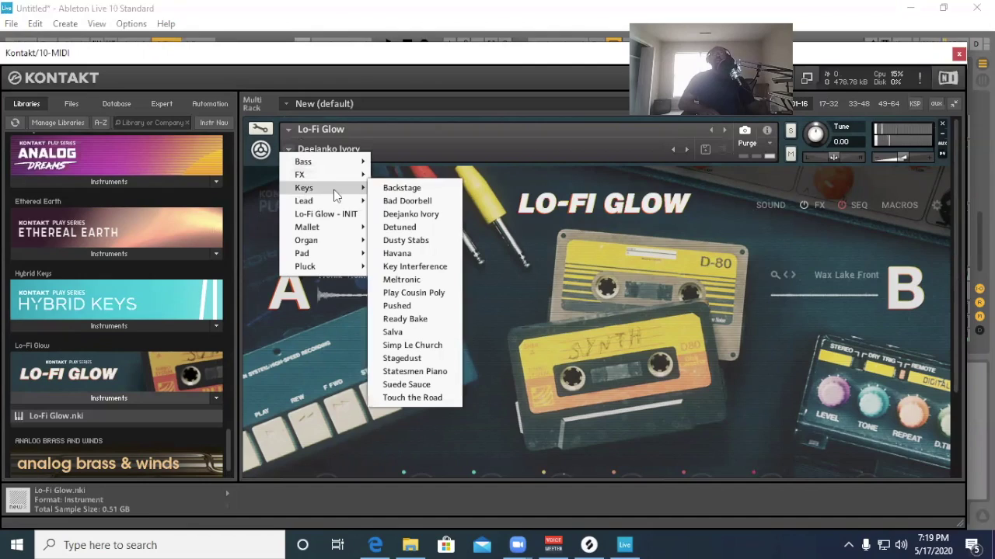
mouse_move(353, 188)
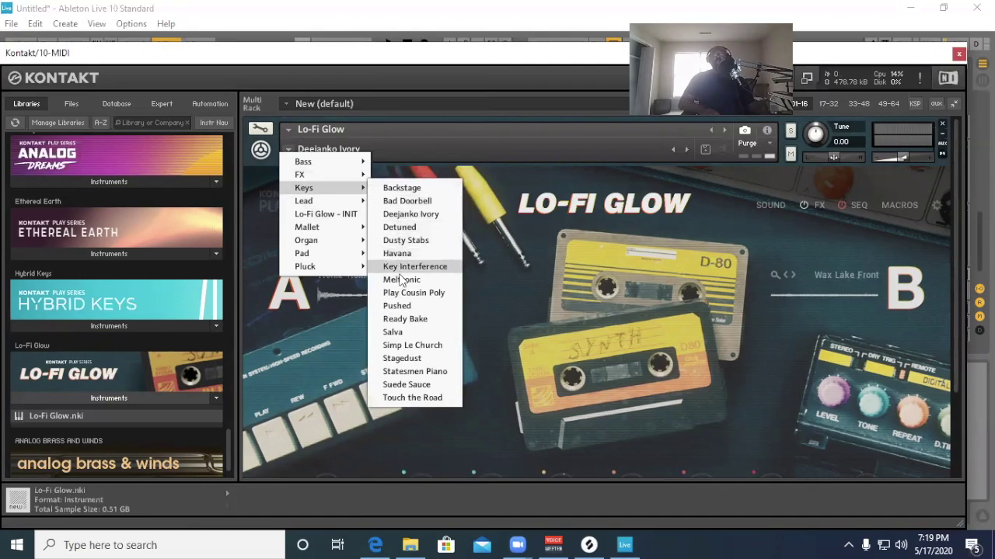
click(409, 346)
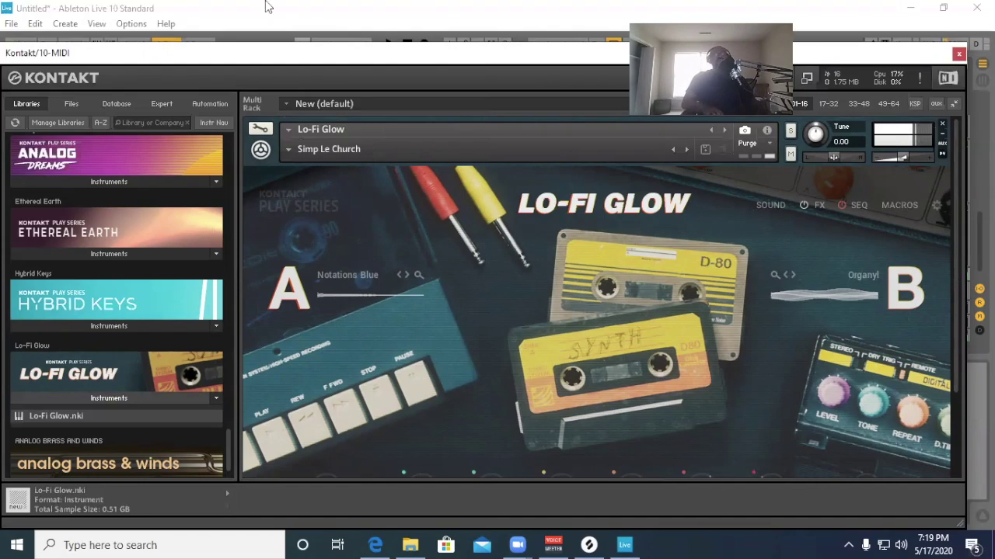
click(959, 53)
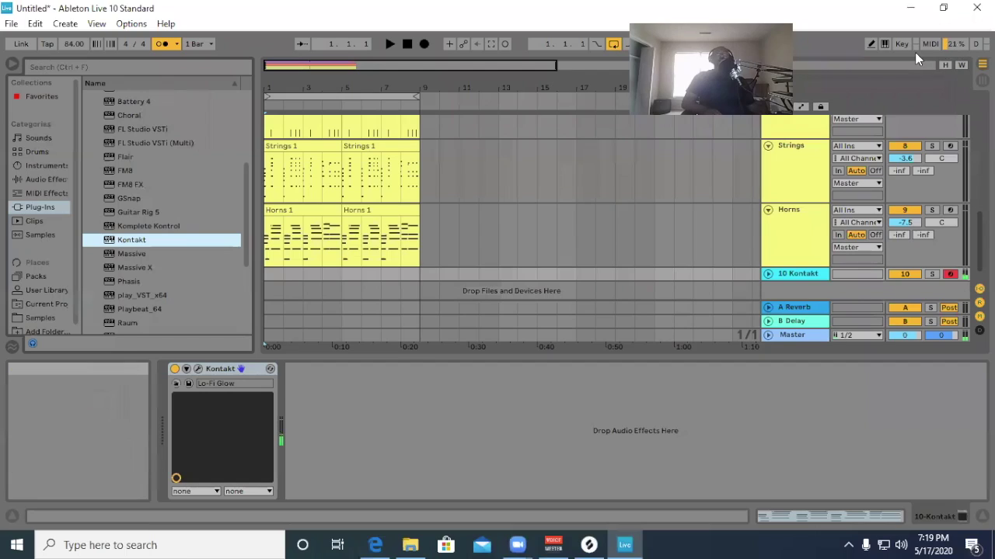
Mute the Horns track, unfold the new Kontakt track and rename it Keys.
click(904, 211)
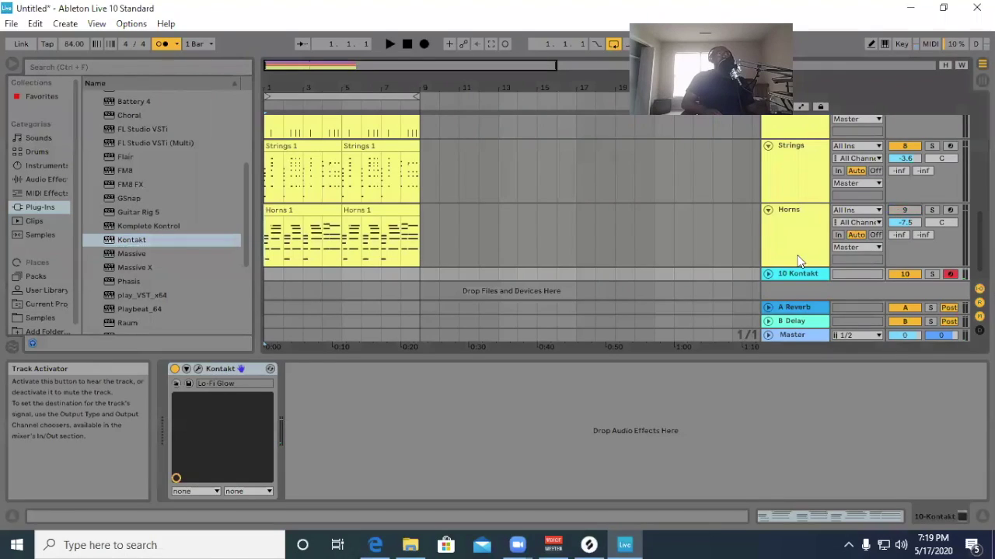
click(768, 273)
right_click(777, 247)
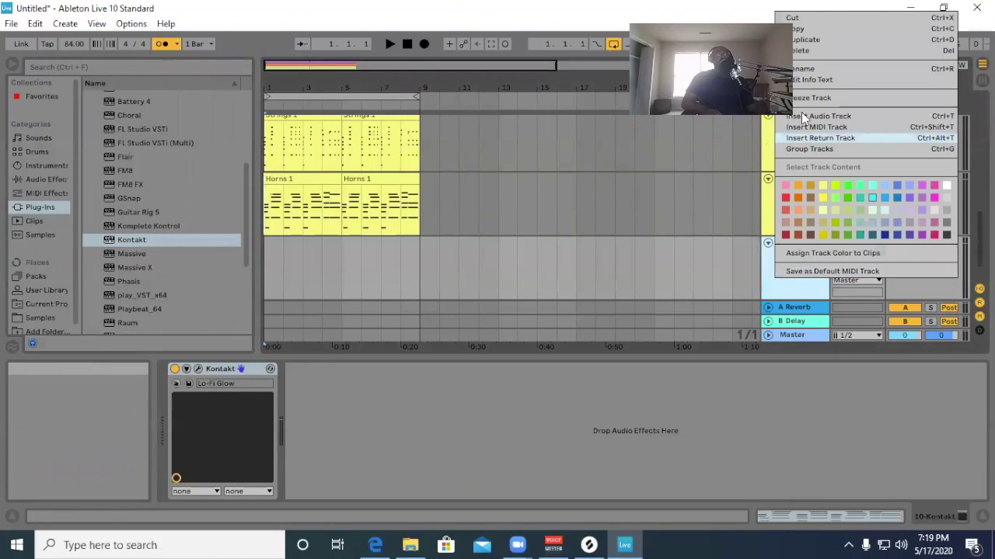
click(824, 69)
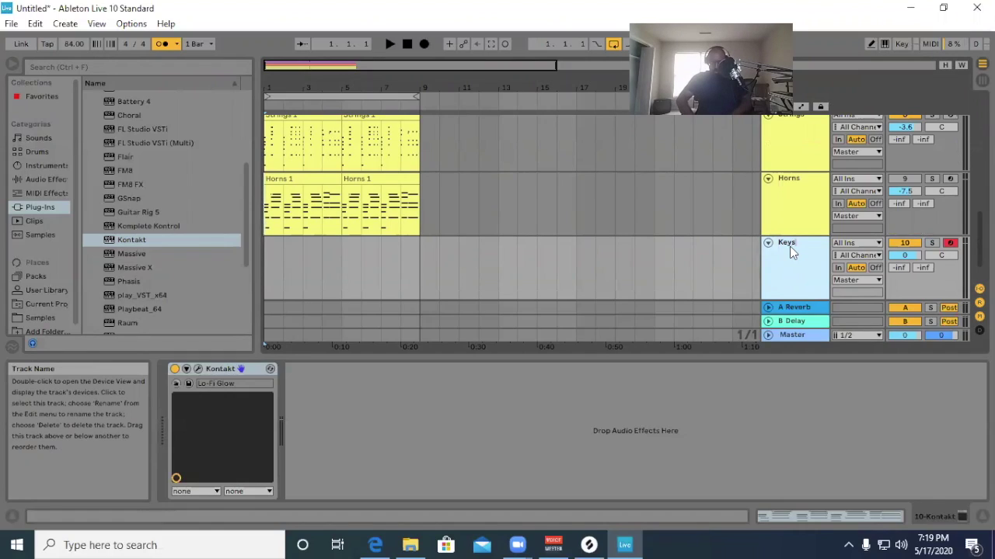
key(Return)
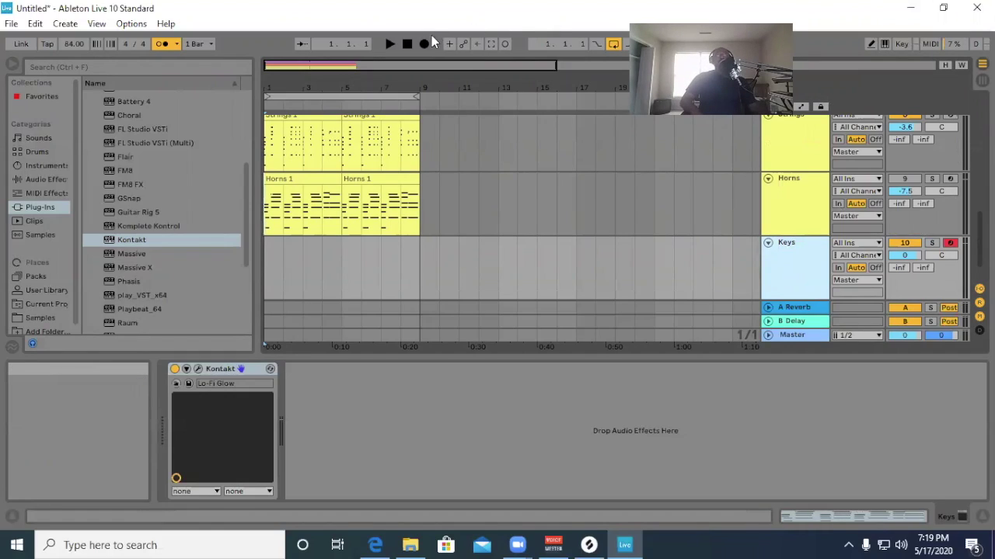
Record a chord part on the Keys track from bar 1, then delete the recorded clip.
scroll(801, 182, up, 1)
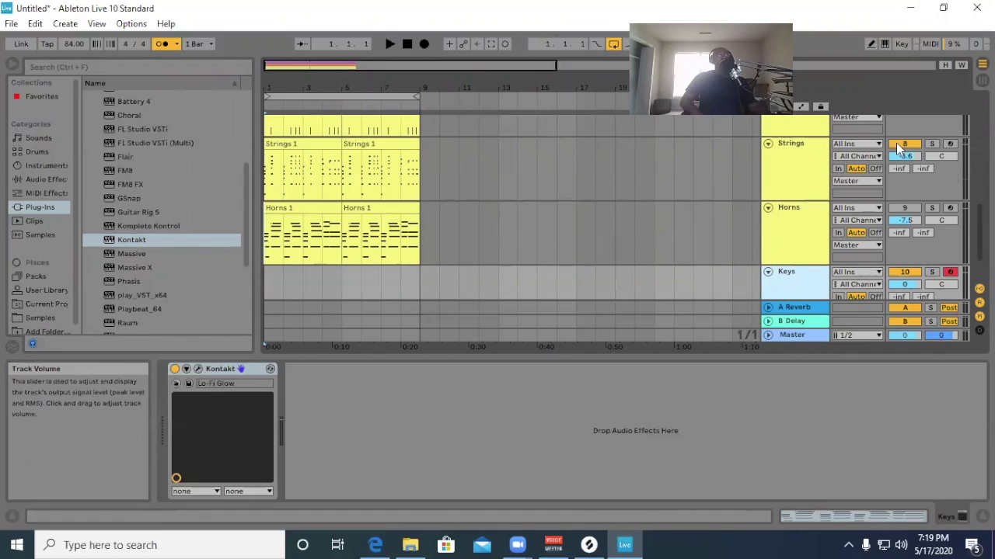
scroll(799, 205, down, 2)
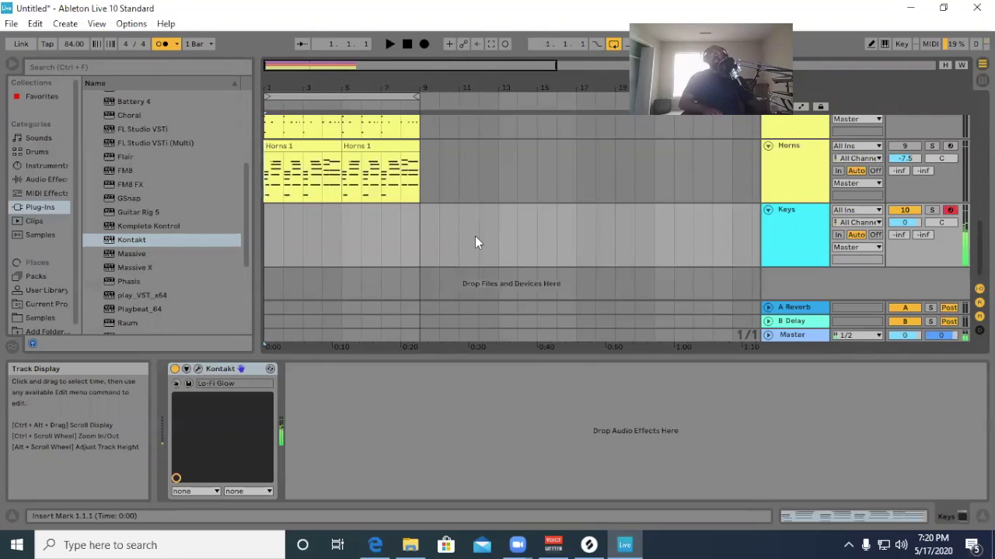
key(space)
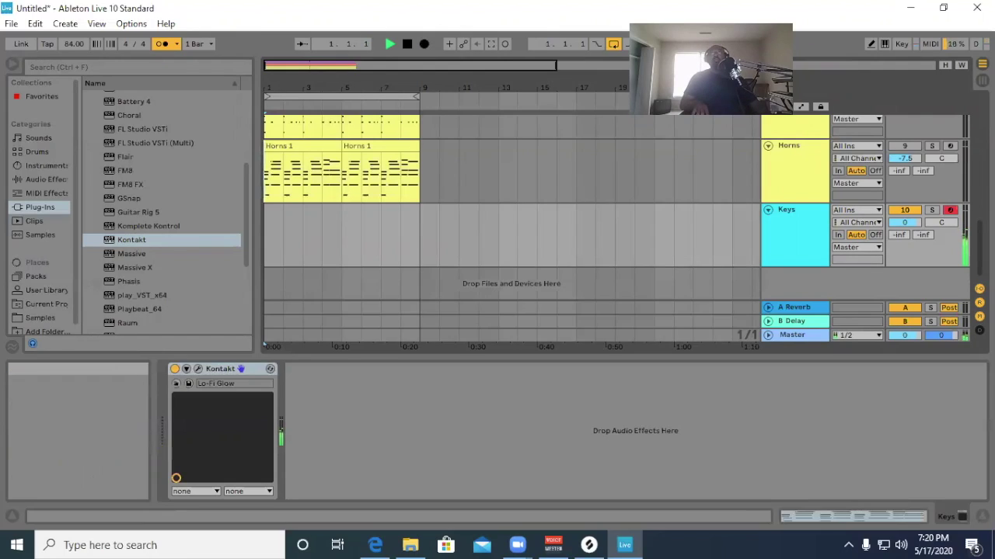
click(424, 45)
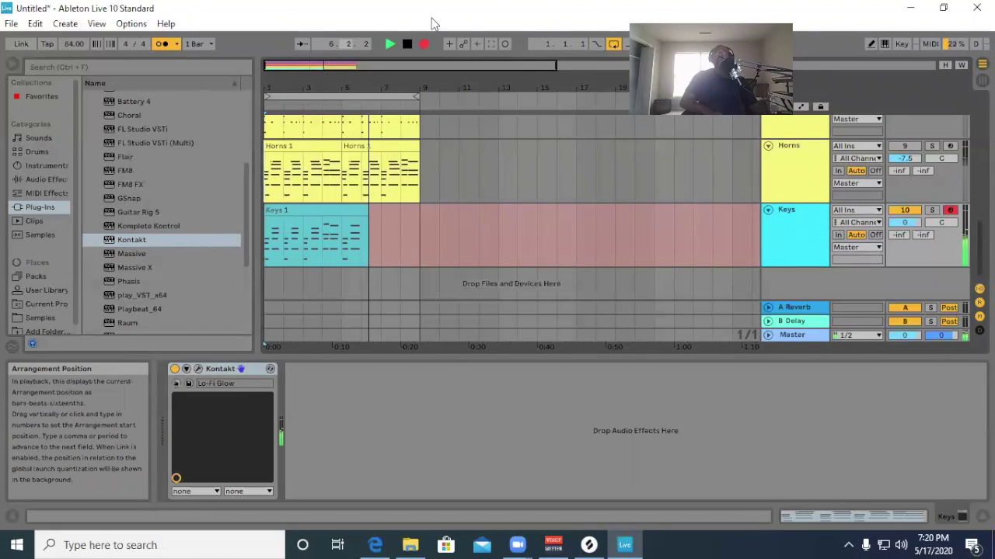
click(408, 44)
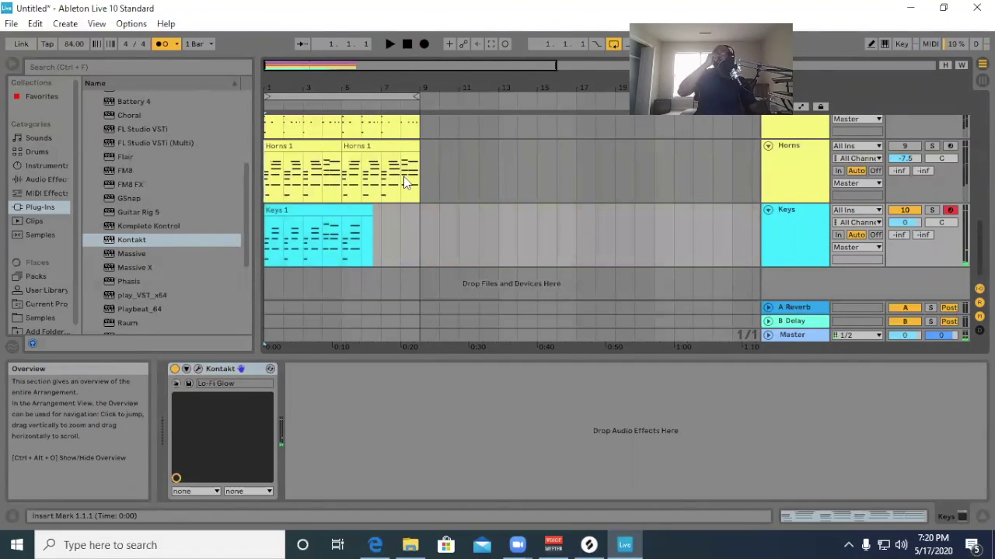
right_click(335, 210)
click(355, 251)
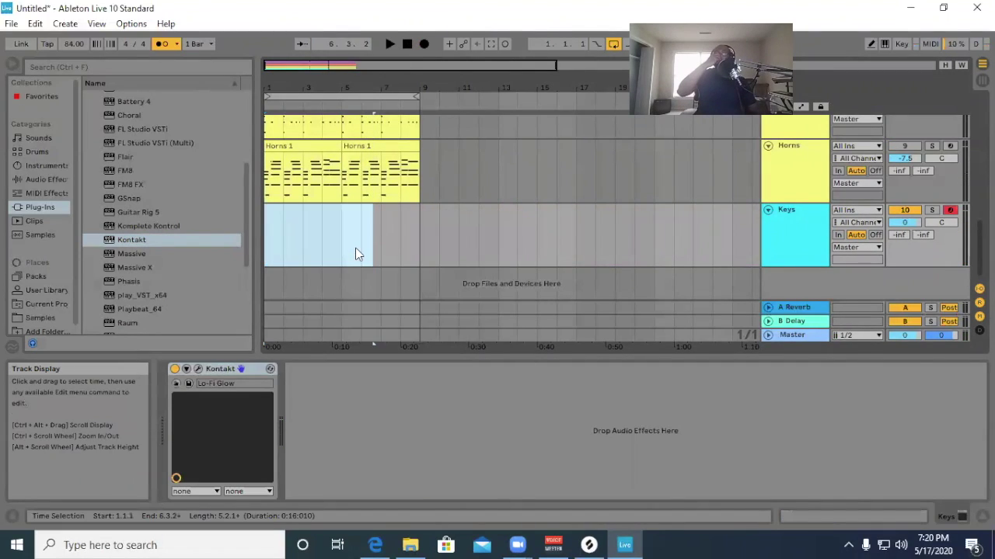
Reopen Kontakt on the Keys track and remove the Lo-Fi Glow instrument from its rack.
click(783, 241)
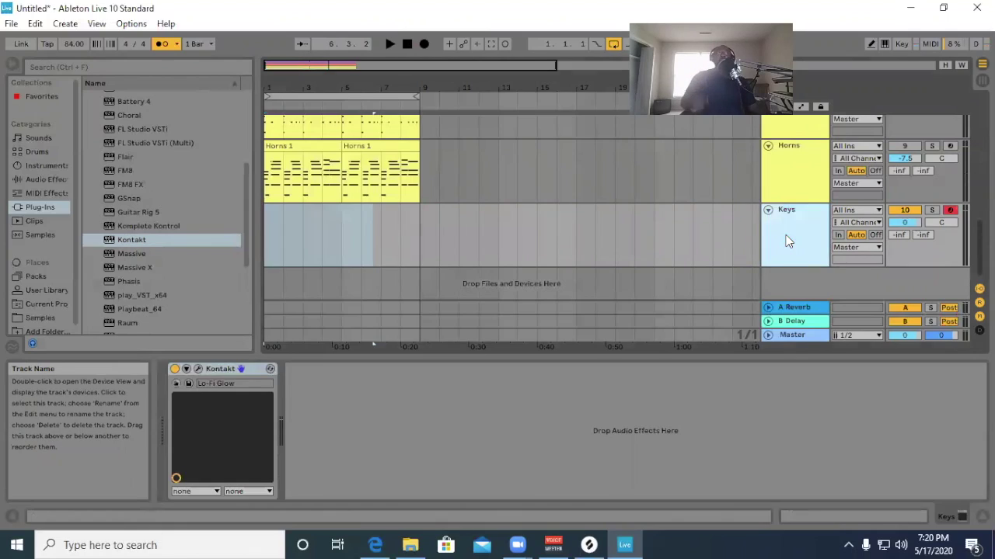
click(198, 369)
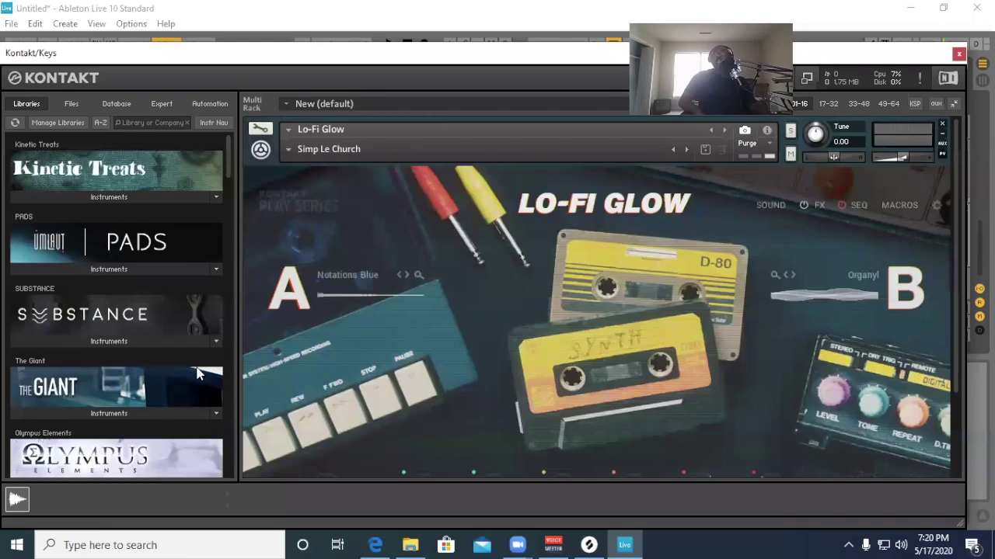
click(941, 125)
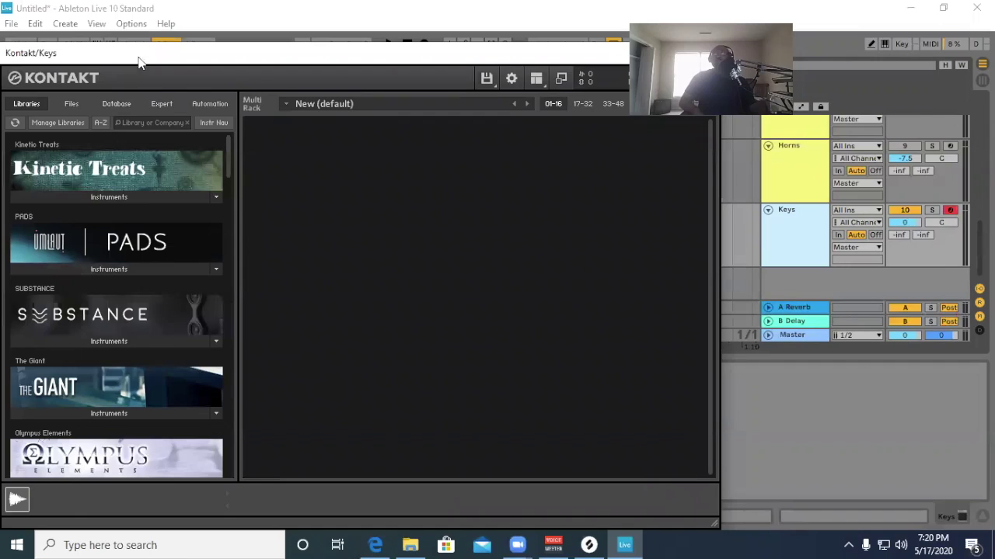
drag(153, 56, 186, 34)
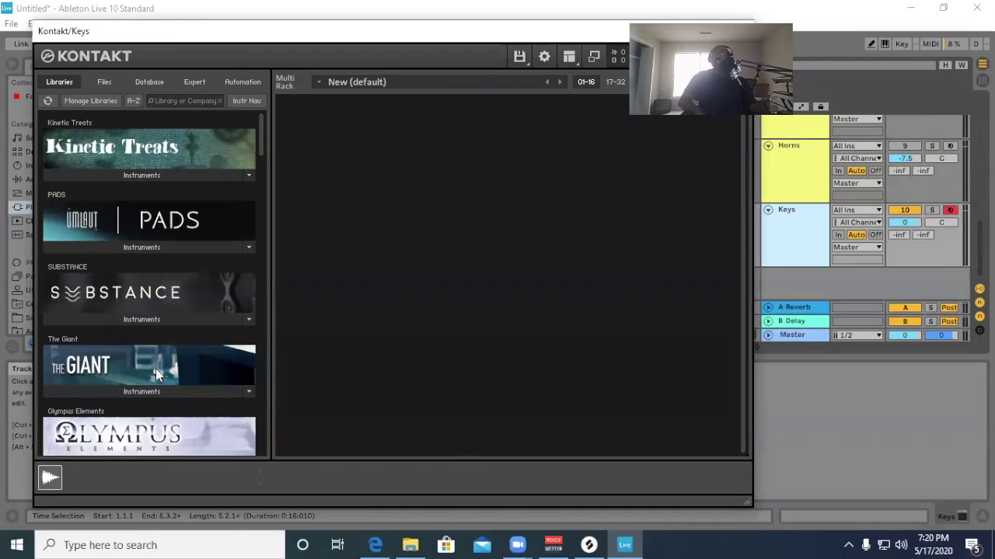
Load the Scarbee A-200 instrument from the Scarbee Vintage Keys library into Kontakt on the Keys track.
scroll(155, 368, down, 5)
scroll(155, 370, down, 15)
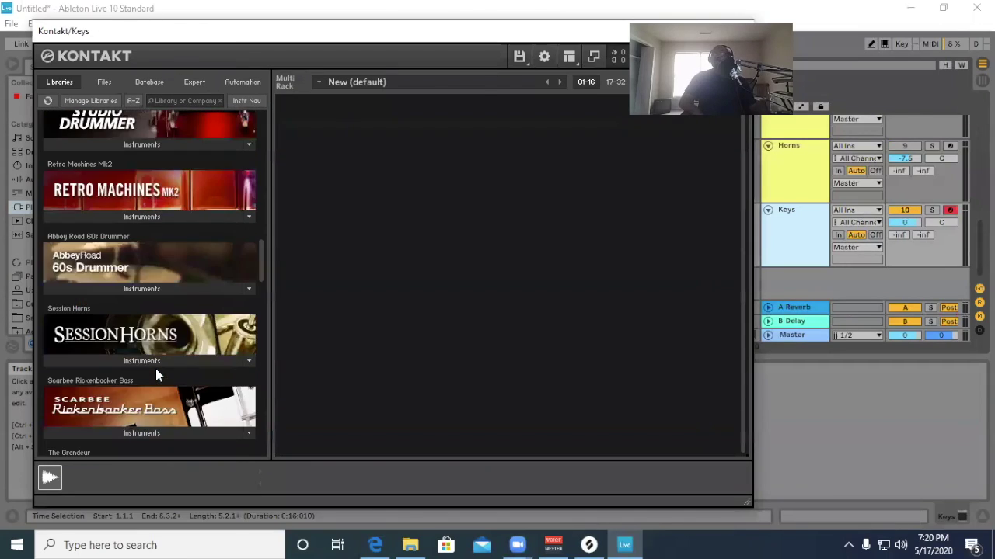
scroll(155, 370, down, 6)
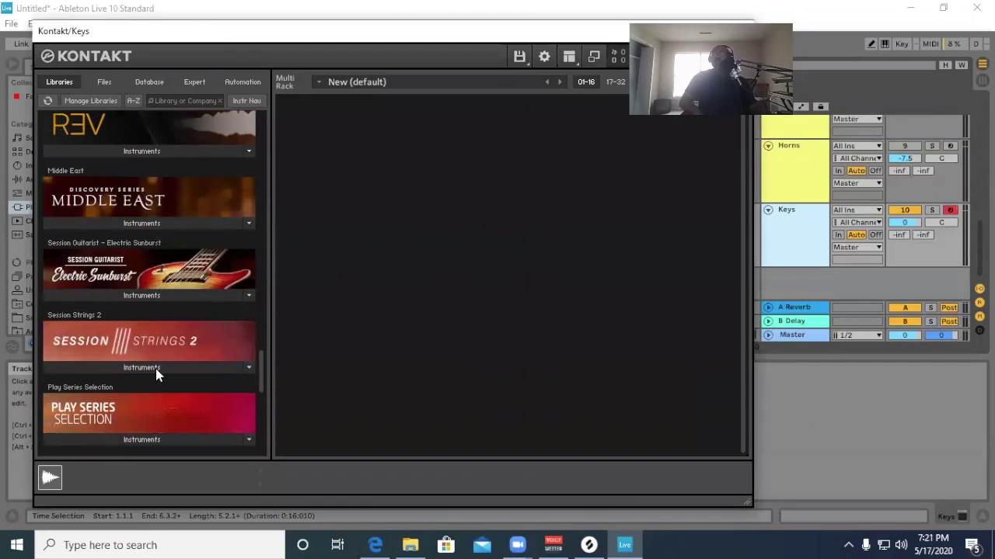
scroll(146, 353, down, 8)
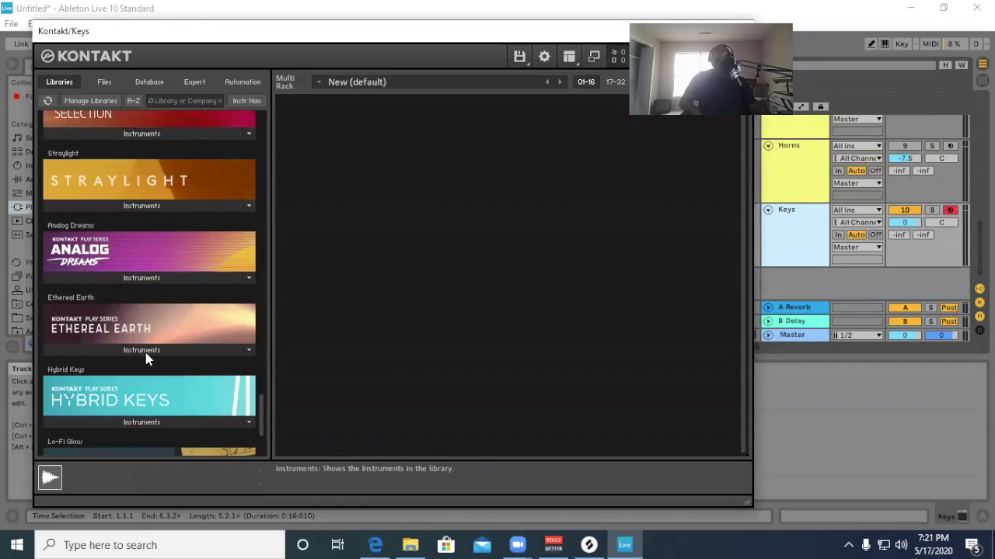
scroll(148, 409, down, 1)
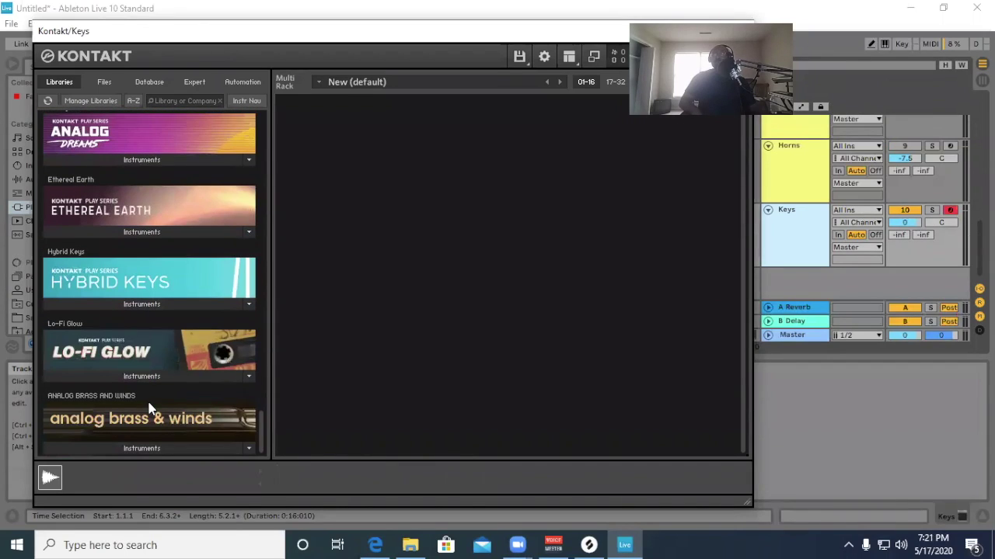
scroll(148, 410, up, 9)
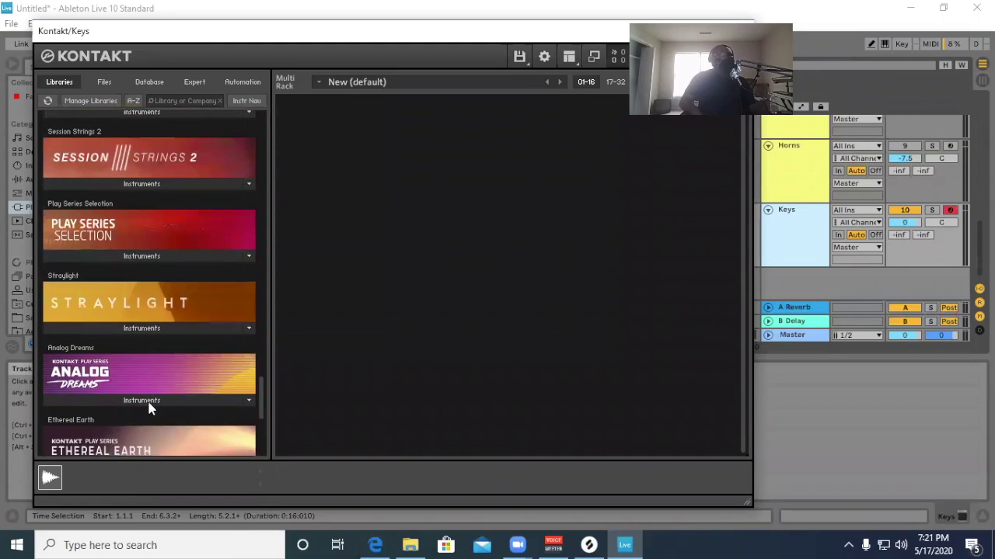
scroll(150, 410, up, 7)
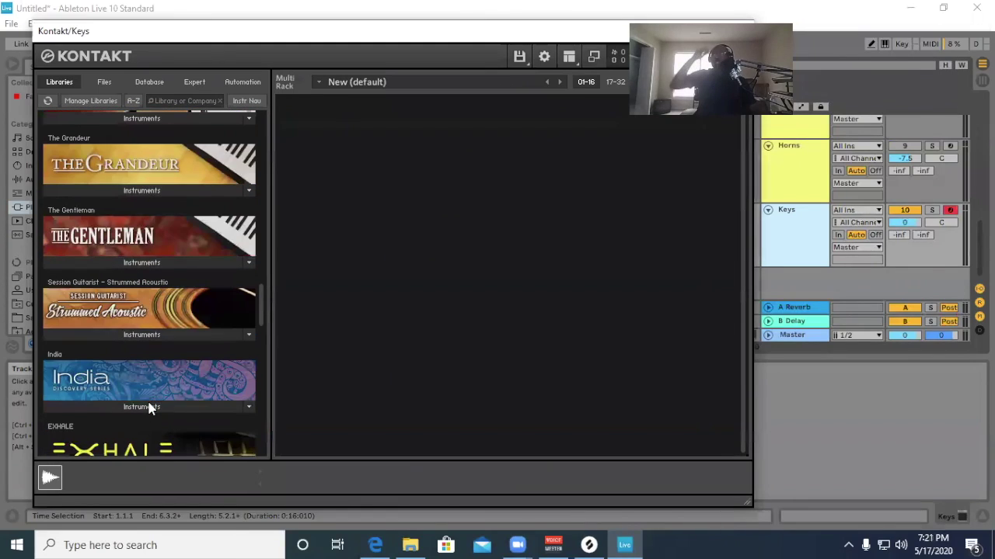
scroll(150, 409, up, 3)
scroll(149, 409, down, 2)
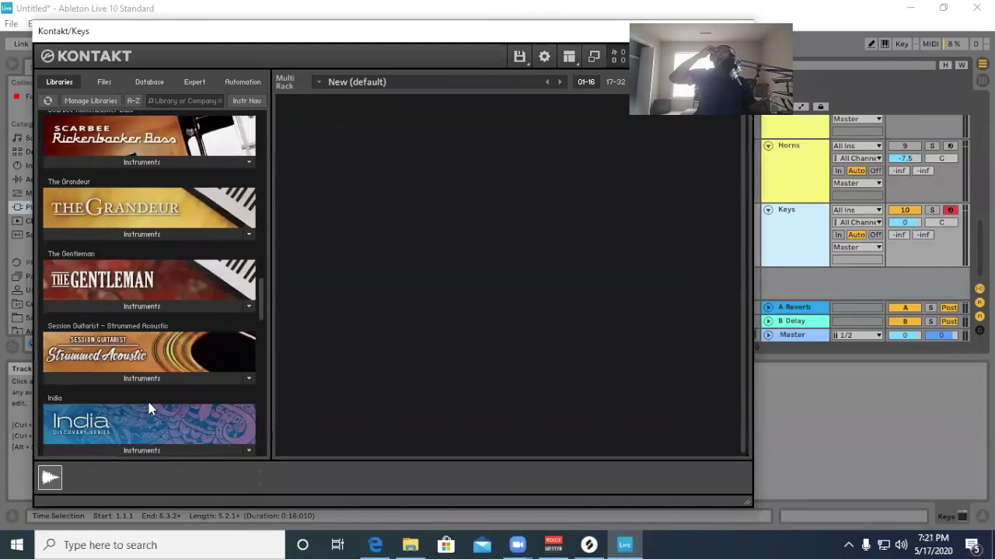
scroll(148, 409, up, 7)
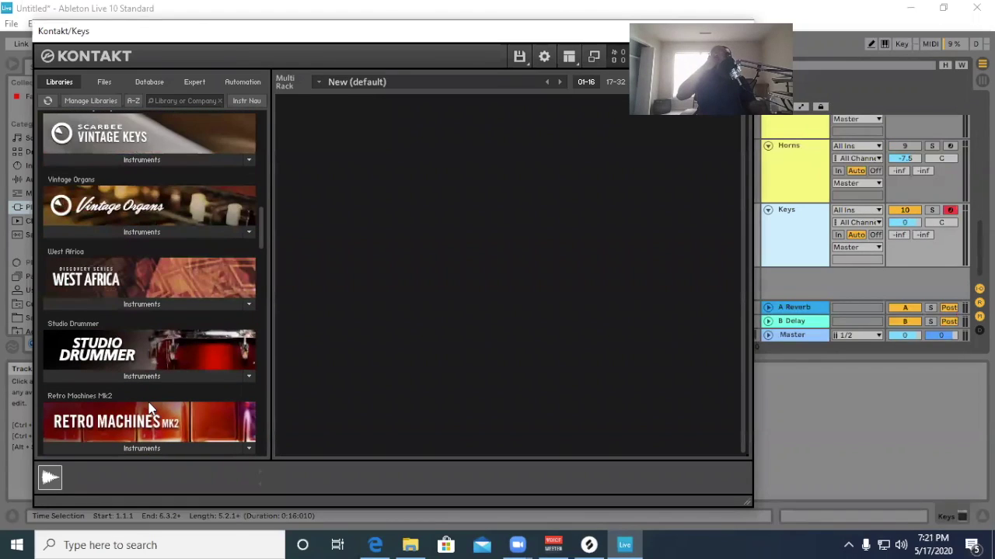
scroll(150, 410, up, 1)
scroll(127, 255, up, 1)
click(128, 248)
double_click(73, 357)
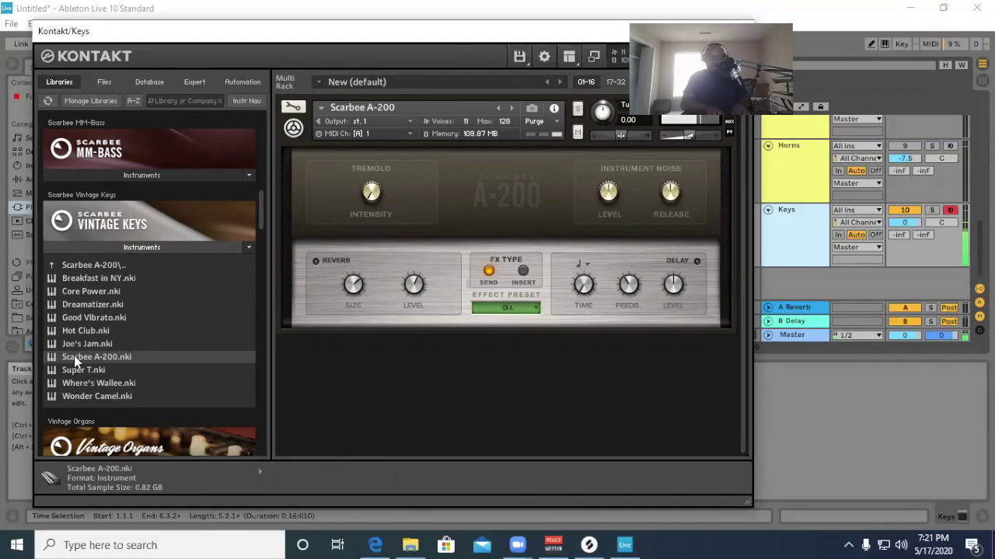
Raise the Scarbee A-200 instrument's volume slightly and close the Kontakt window.
scroll(73, 356, up, 1)
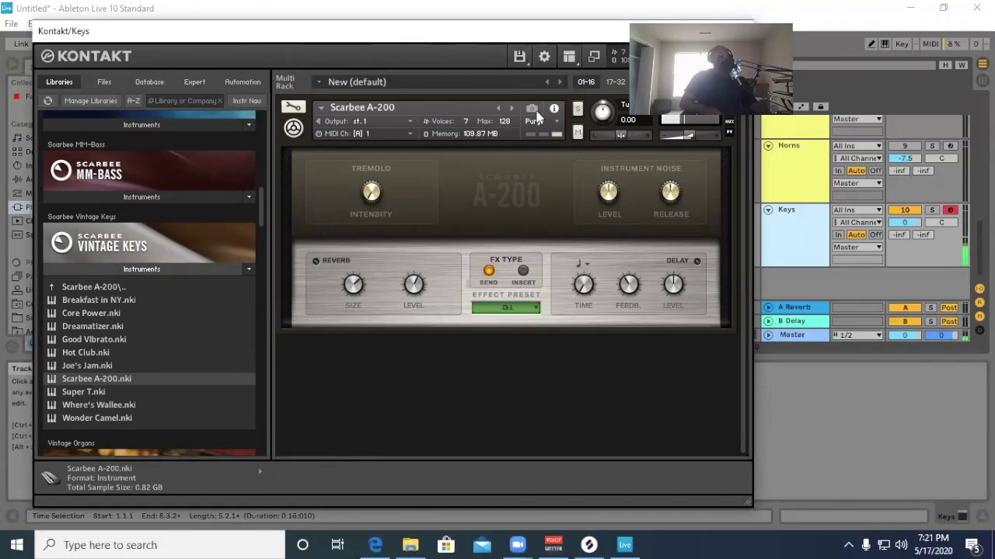
drag(691, 139, 704, 136)
drag(722, 32, 701, 219)
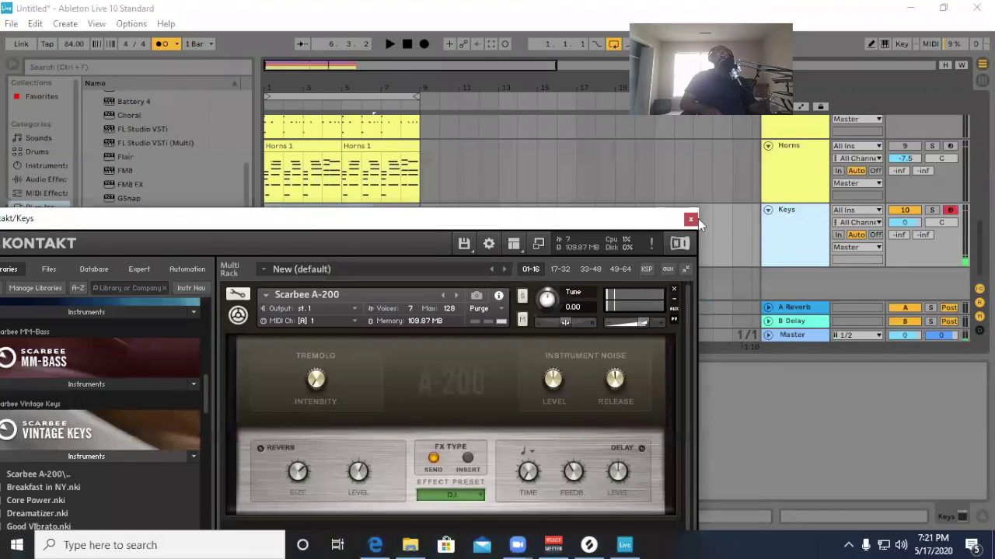
click(689, 217)
Mute the Bass Strings track and unmute the Strings track.
scroll(799, 250, up, 5)
scroll(799, 250, up, 1)
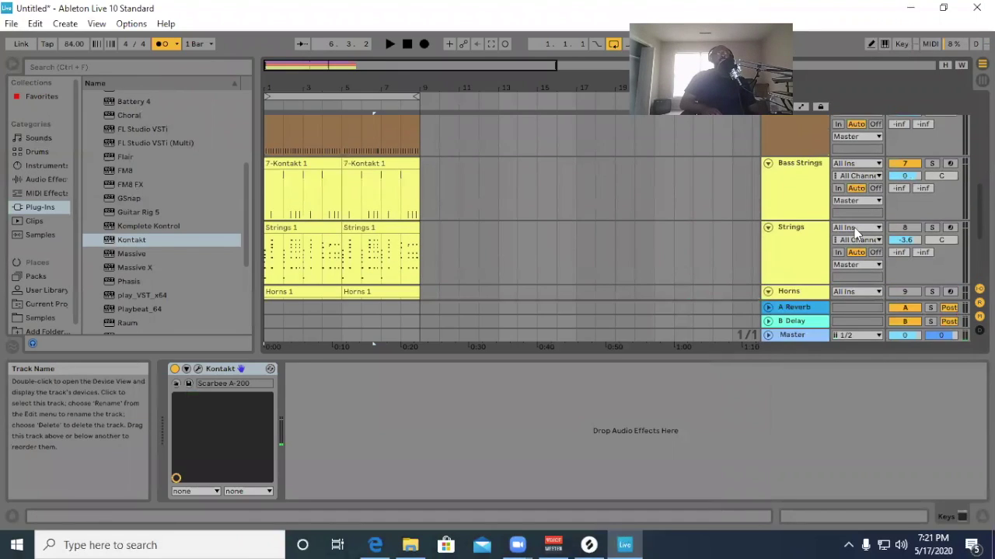
click(904, 164)
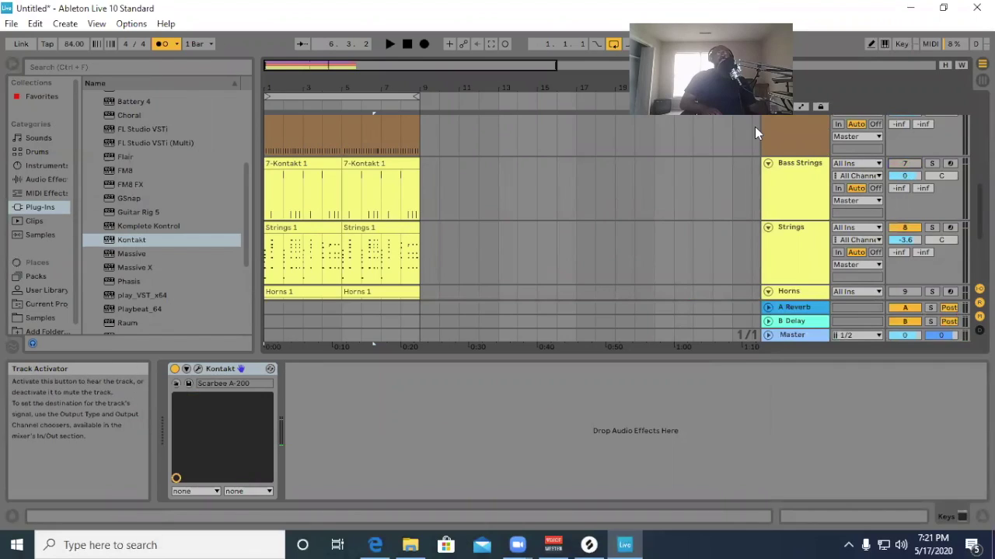
Record a chord part on the Keys track and keep only its last four bars, placed at bar 1.
click(422, 43)
scroll(478, 210, down, 5)
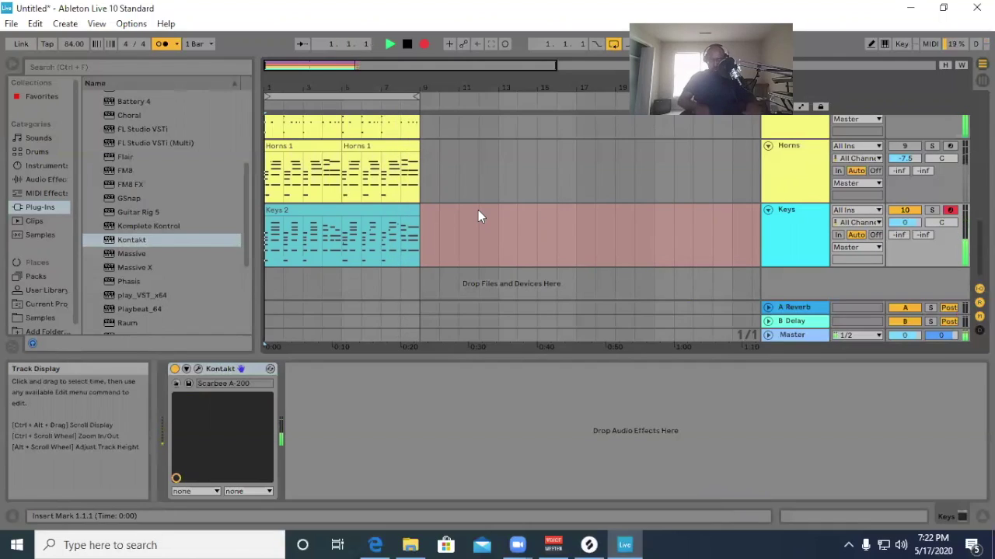
key(space)
click(35, 23)
click(35, 23)
mouse_move(269, 211)
mouse_down()
mouse_move(342, 212)
mouse_move(283, 215)
mouse_up()
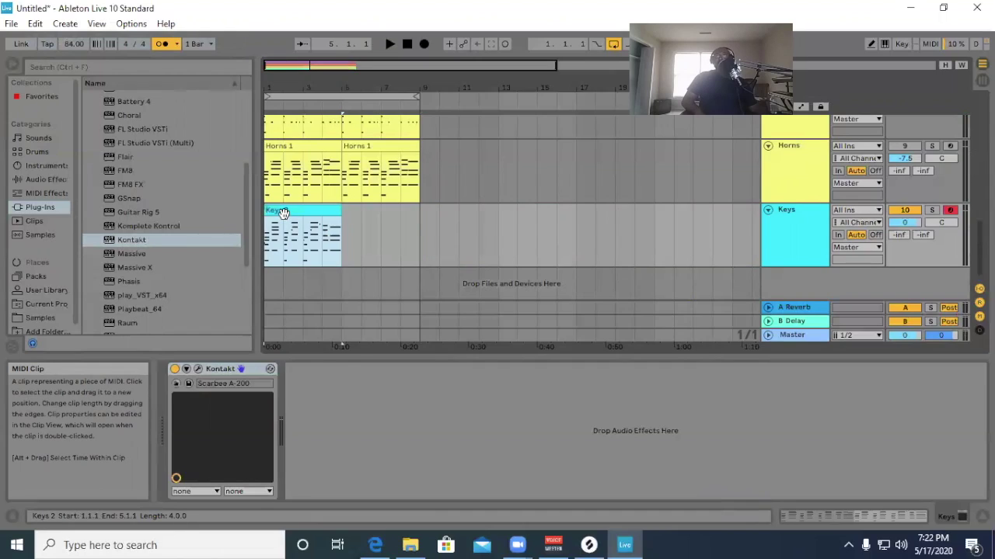
Open the notes of the four-bar Keys clip and duplicate the clip to bar 5.
double_click(284, 213)
right_click(414, 415)
click(435, 179)
click(311, 210)
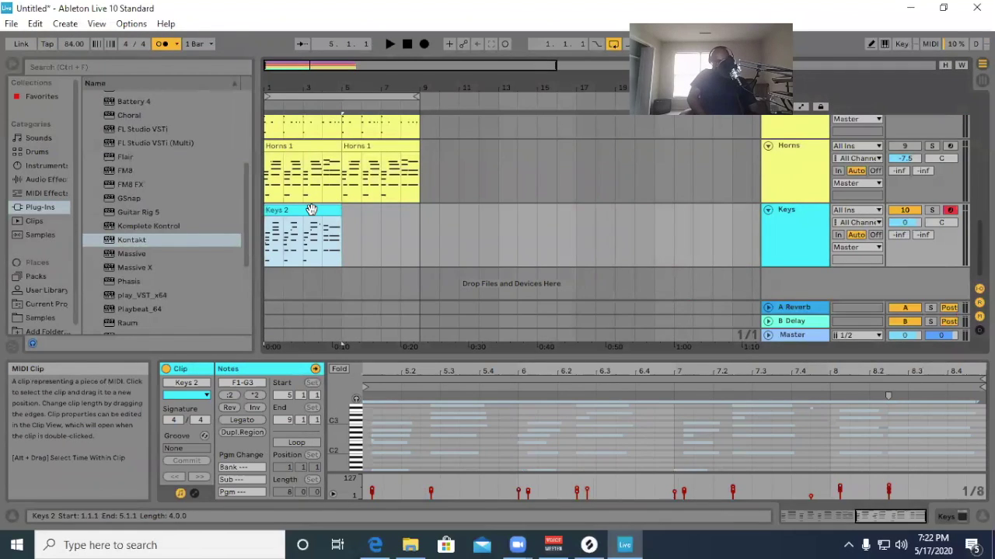
key(ctrl+d)
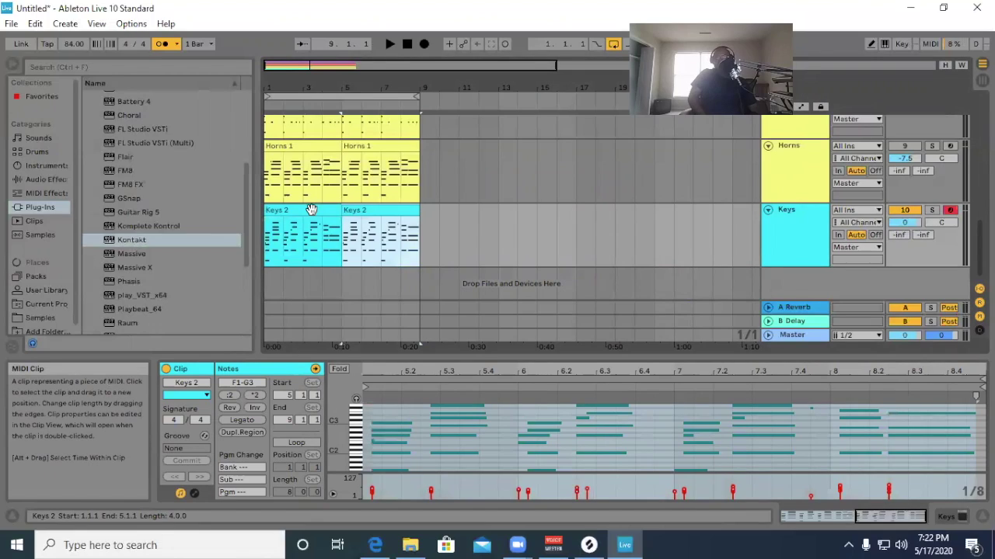
Play the arrangement, unmute the Horns track and lower its volume to -10.8 dB.
click(388, 44)
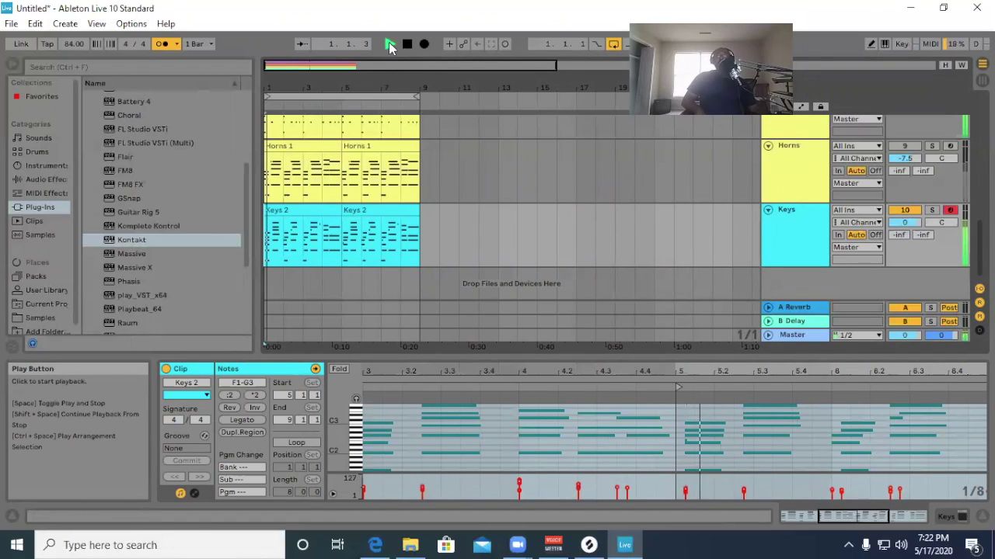
scroll(799, 203, up, 1)
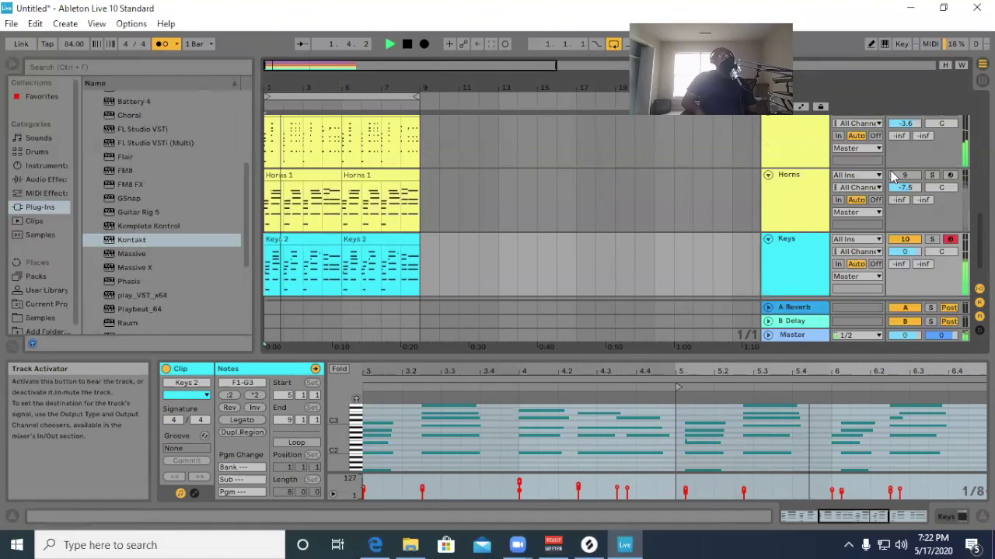
drag(902, 188, 900, 195)
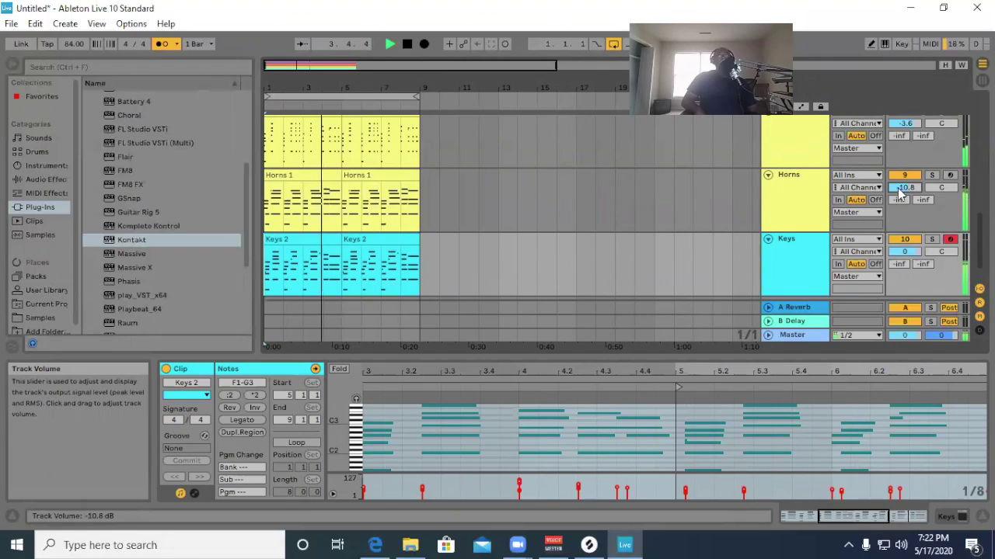
Unmute the Bass Strings track at a volume of 1.5 dB and collapse the clip detail view.
scroll(901, 191, up, 2)
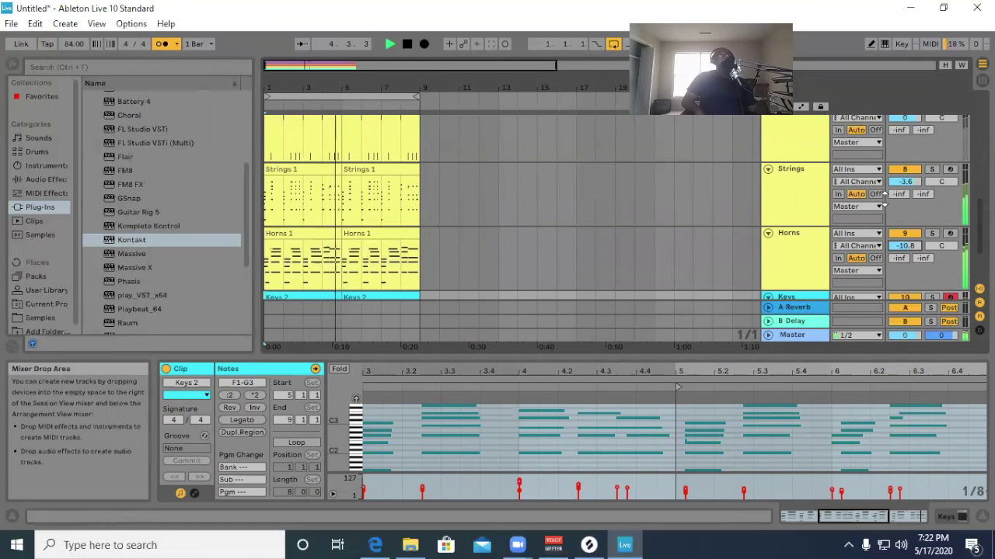
scroll(901, 165, up, 2)
click(901, 165)
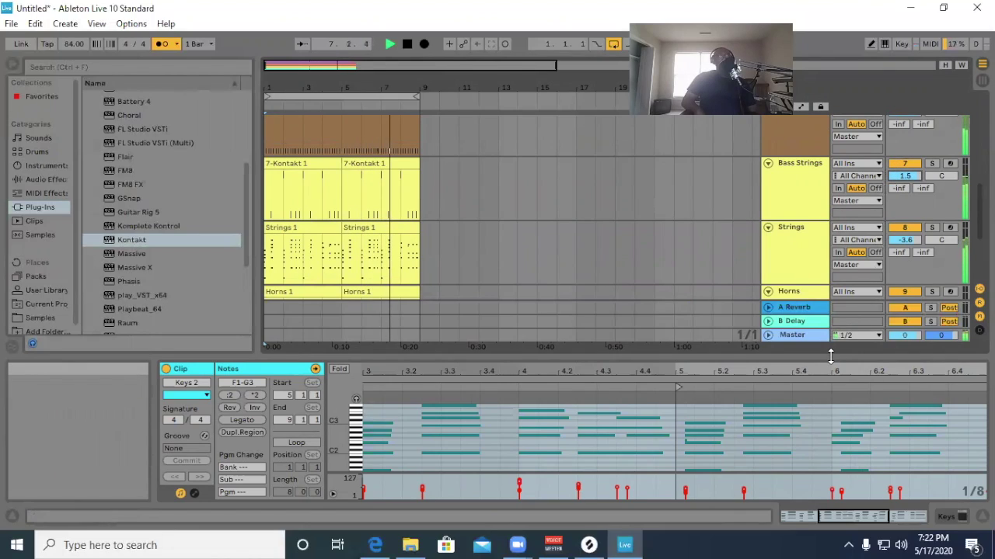
drag(829, 357, 816, 481)
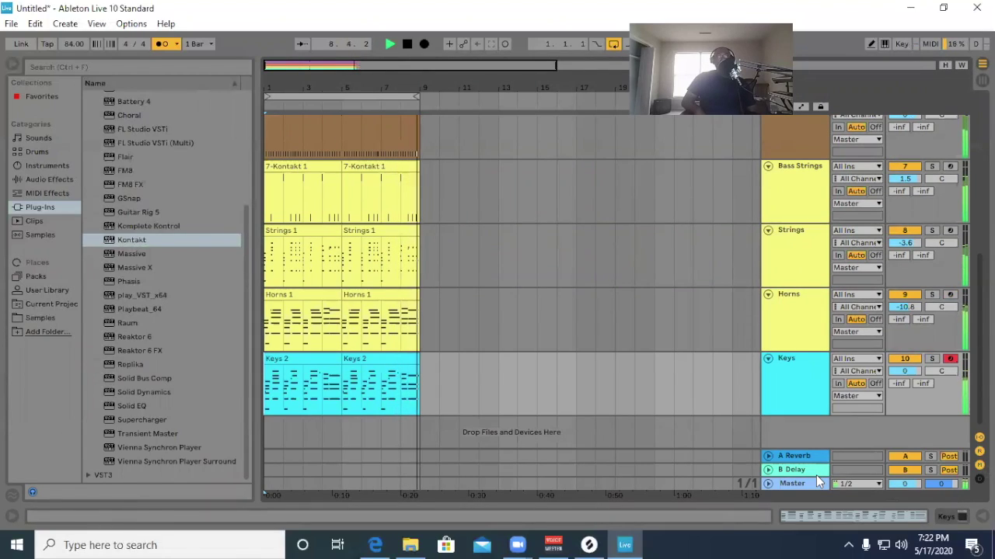
Mute the Horns track, raise the Bass Strings volume to 3.2 dB and stop playback.
click(899, 297)
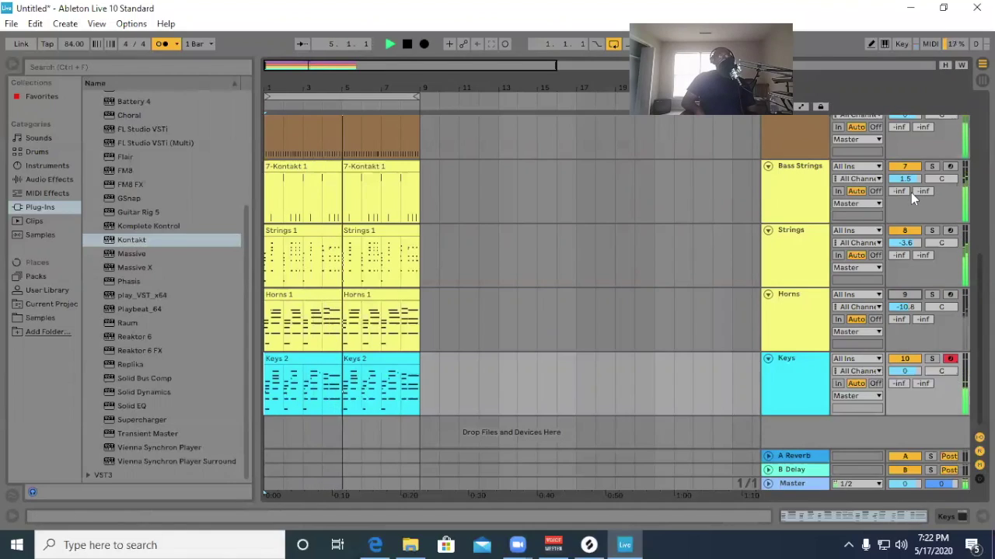
drag(914, 186, 914, 180)
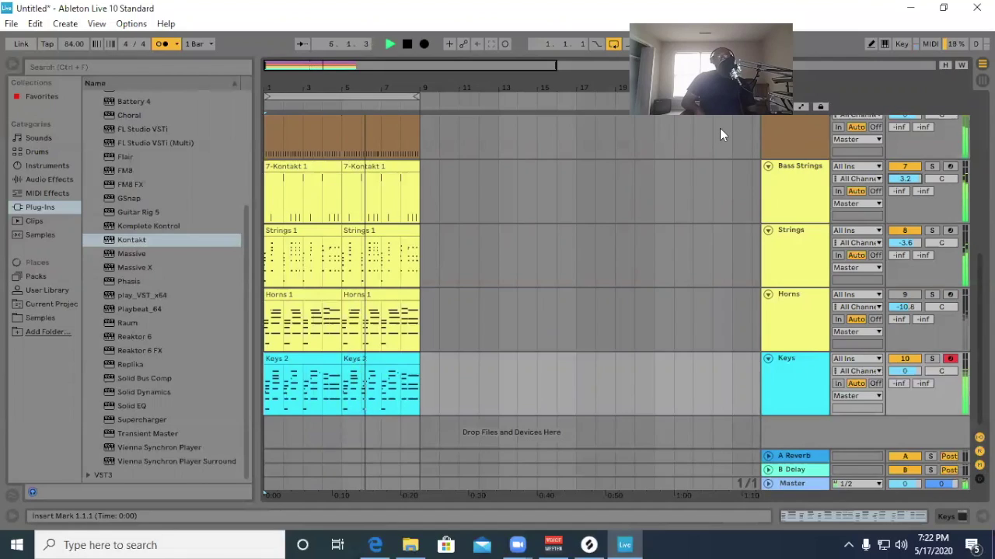
click(408, 45)
Arm the 2 Arcade track for recording and show its device chain.
scroll(773, 369, up, 4)
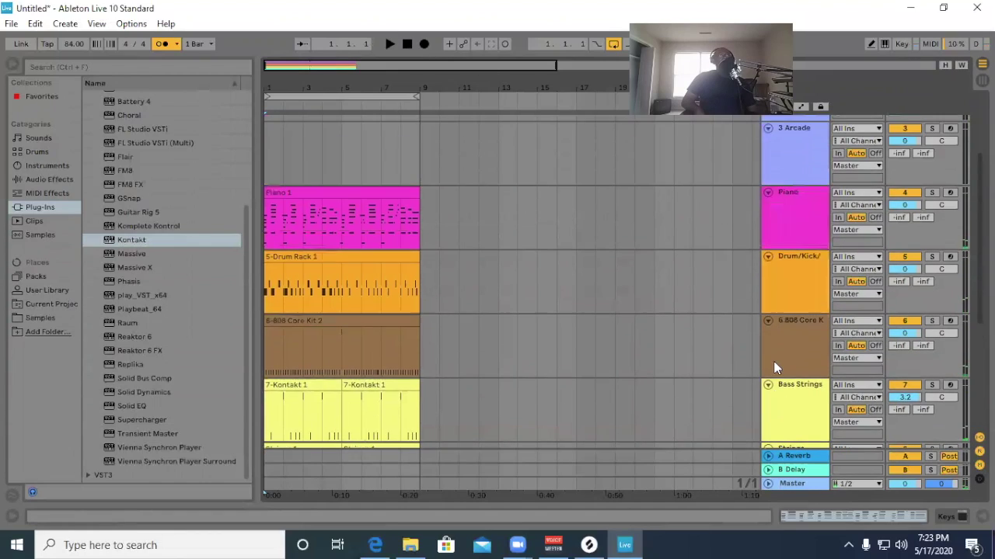
scroll(773, 369, up, 3)
click(748, 242)
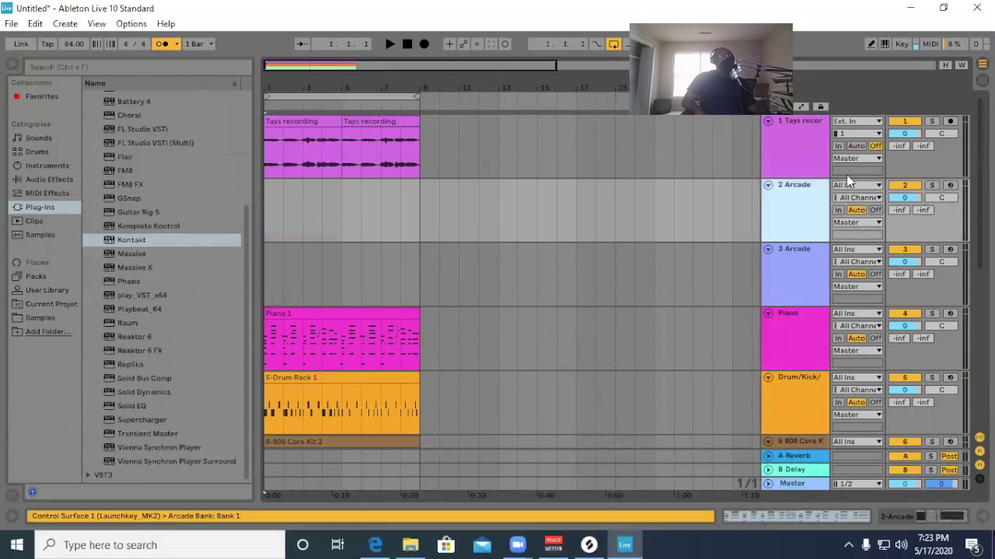
click(949, 186)
double_click(813, 205)
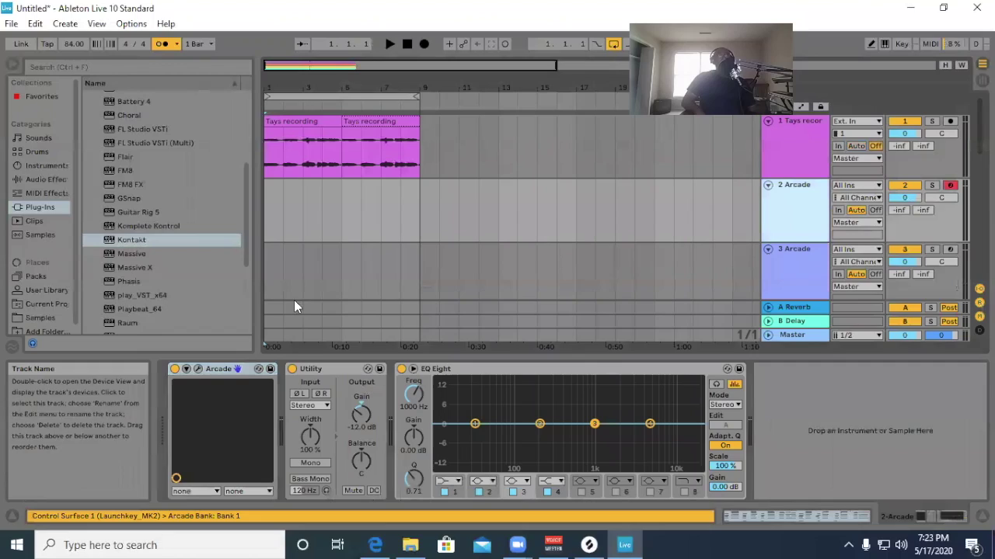
Delete the EQ Eight and Utility devices from the 2 Arcade track.
right_click(645, 370)
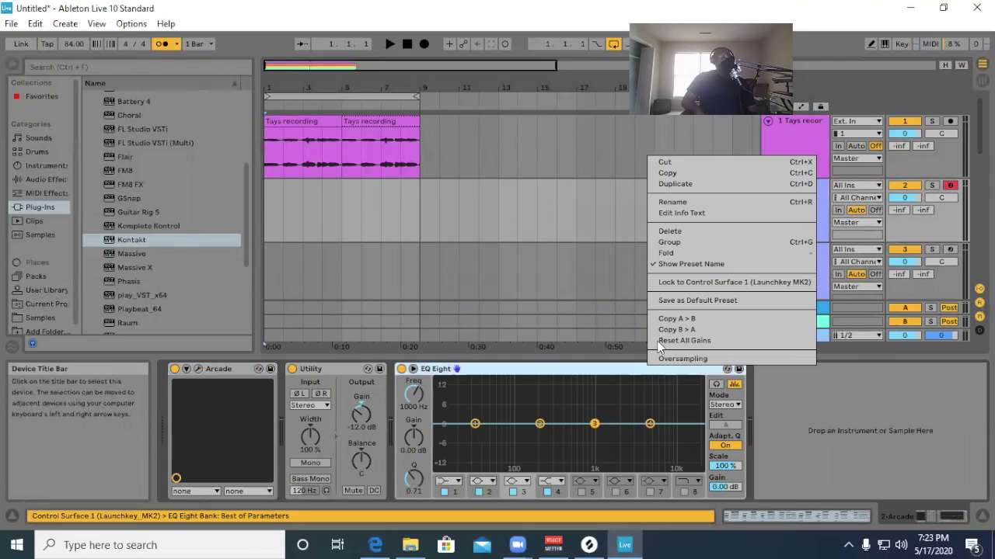
click(673, 231)
right_click(345, 375)
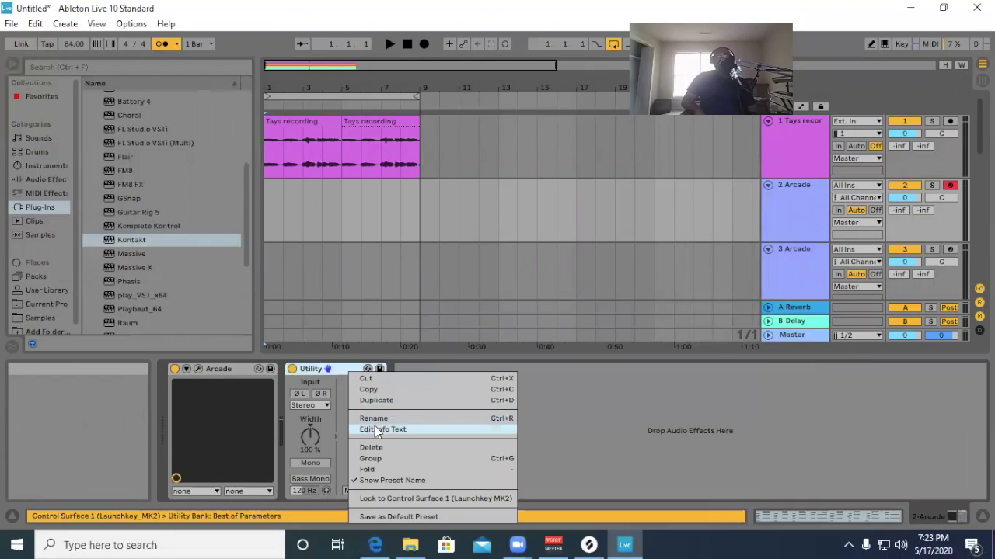
click(371, 444)
Open the Arcade plug-in on the 2 Arcade track and open the Hooked line from its browser.
click(197, 369)
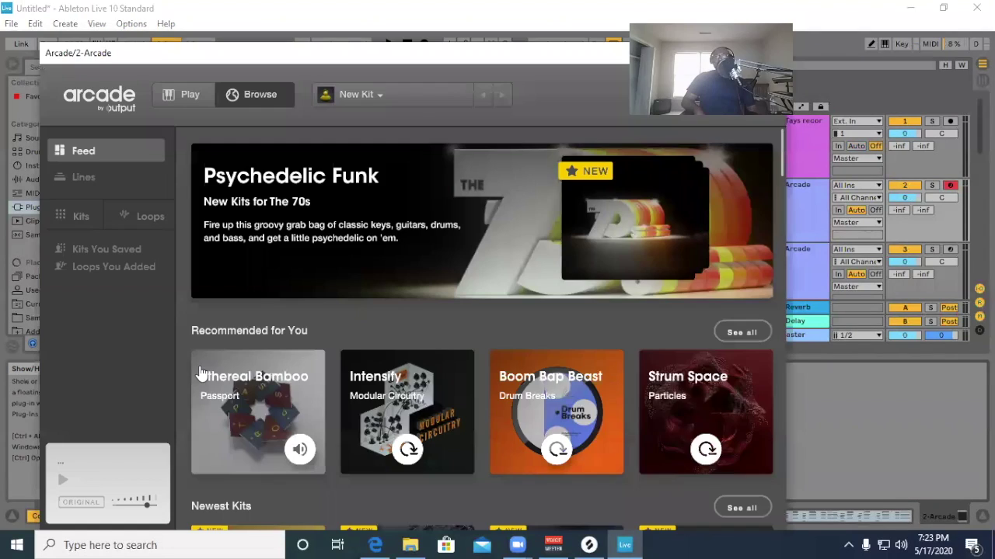
click(118, 180)
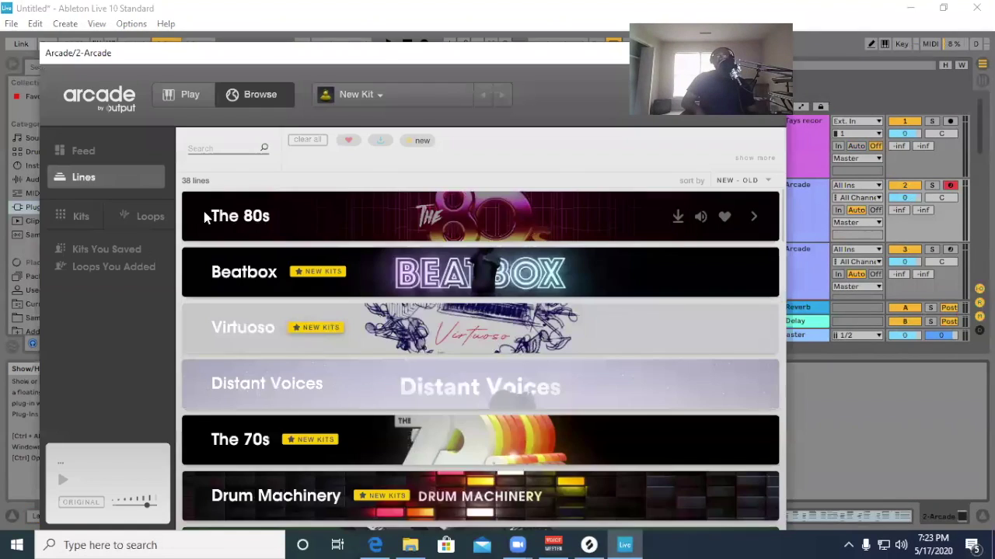
scroll(349, 310, down, 5)
scroll(351, 342, up, 3)
scroll(352, 342, down, 15)
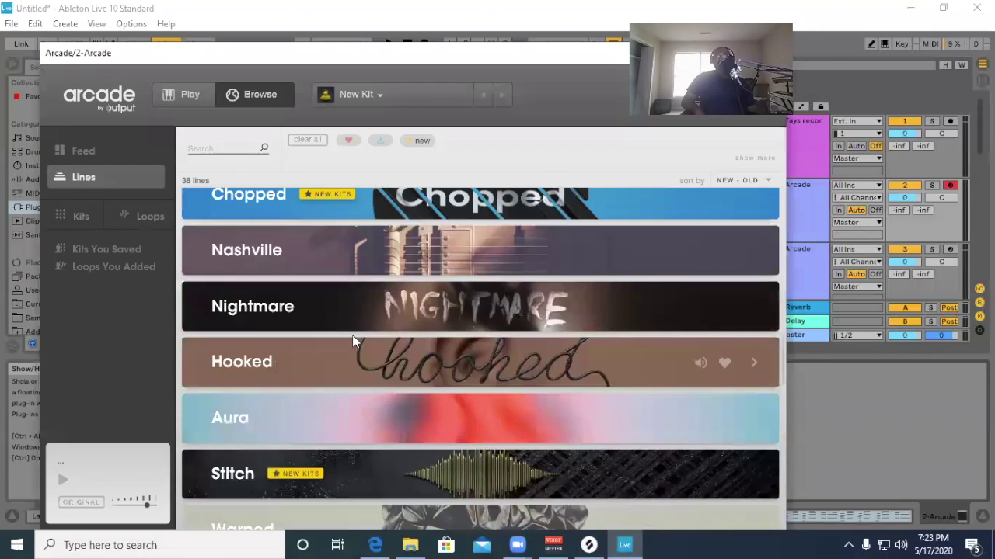
scroll(352, 342, up, 8)
scroll(352, 342, down, 3)
click(353, 346)
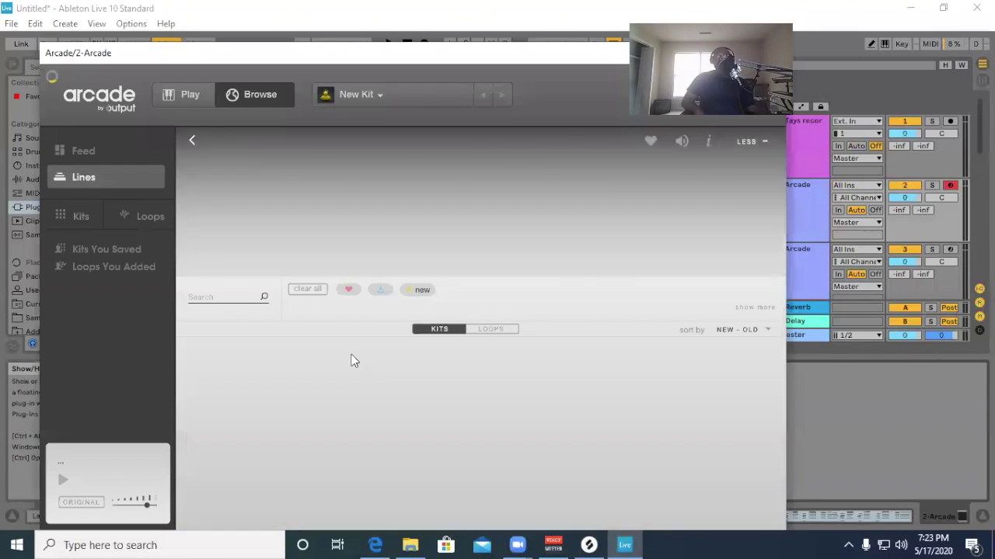
Load the I Been Wanting Something kit from the Hooked line.
scroll(333, 375, down, 12)
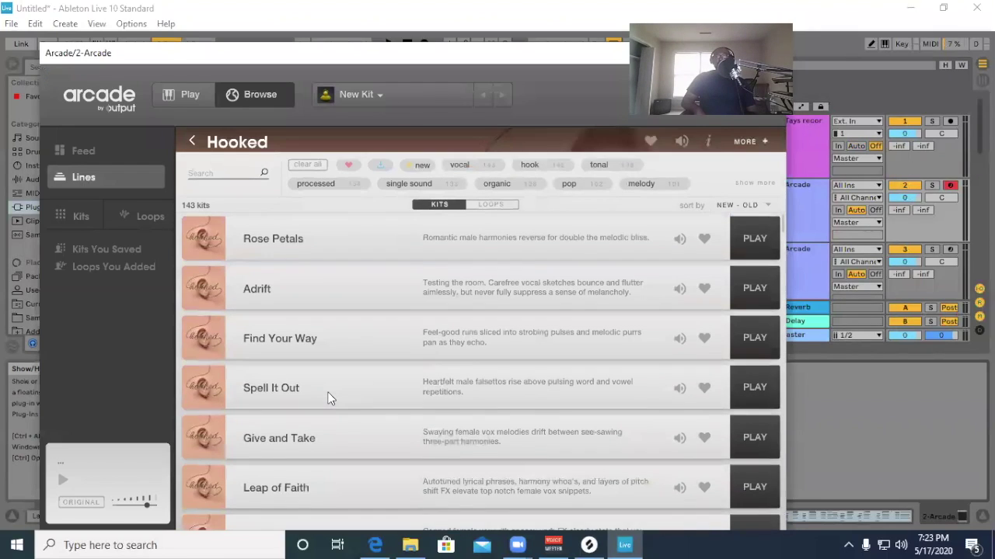
scroll(327, 398, down, 15)
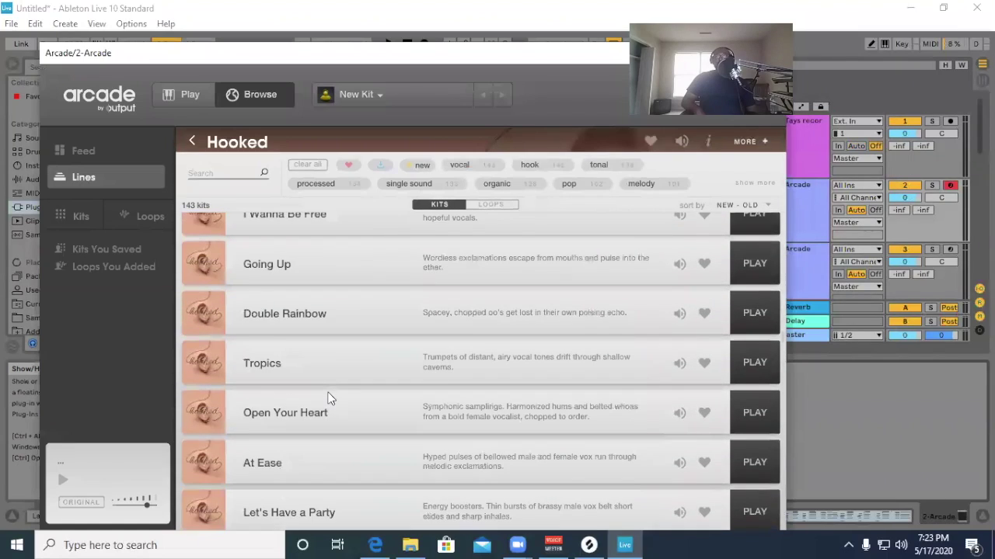
scroll(328, 398, up, 3)
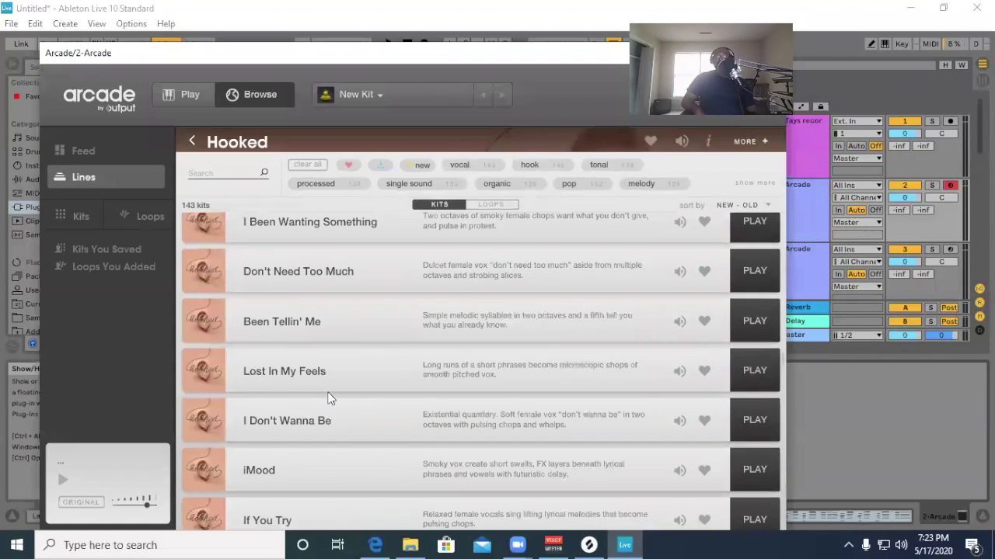
click(746, 236)
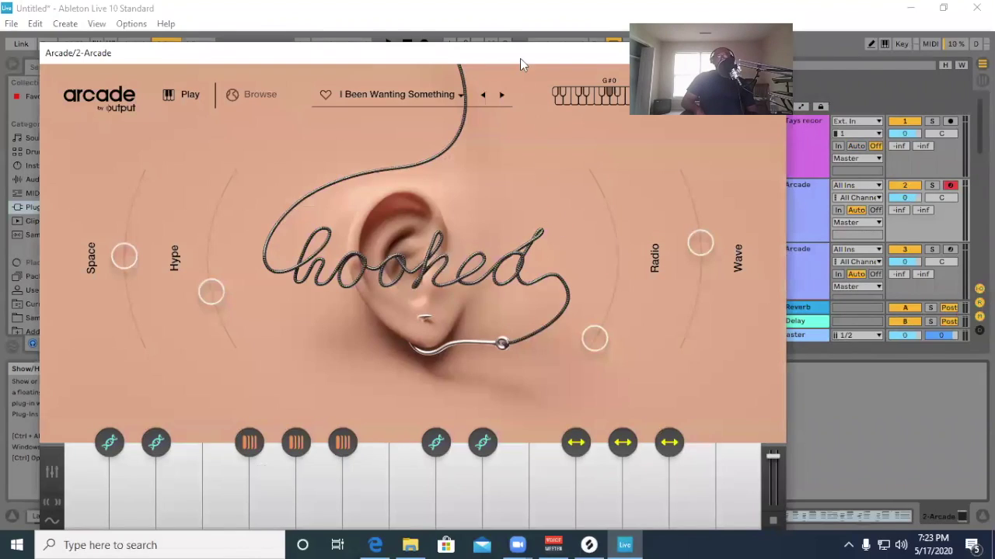
Set the Arcade kit's session key to C Maj.
drag(518, 55, 502, 199)
click(707, 241)
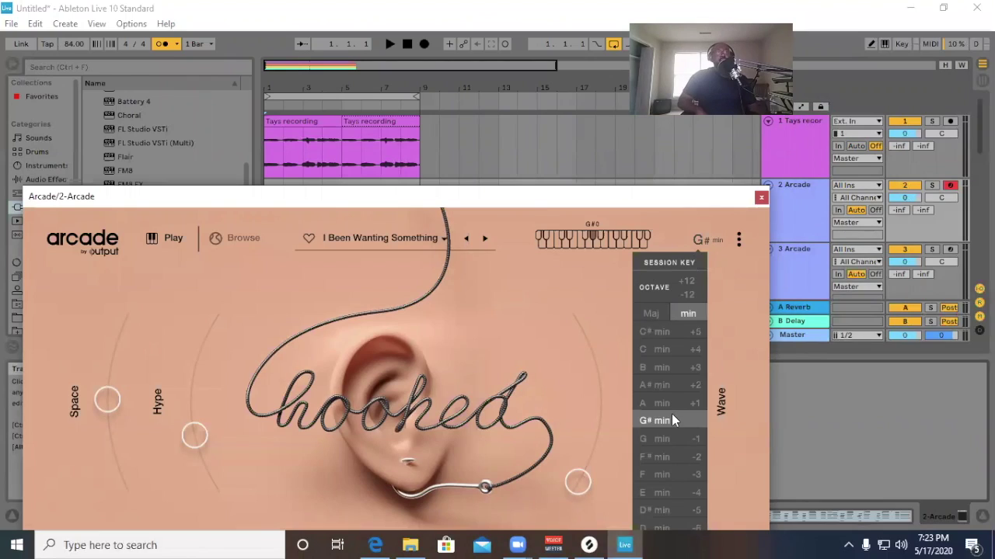
drag(639, 195, 647, 112)
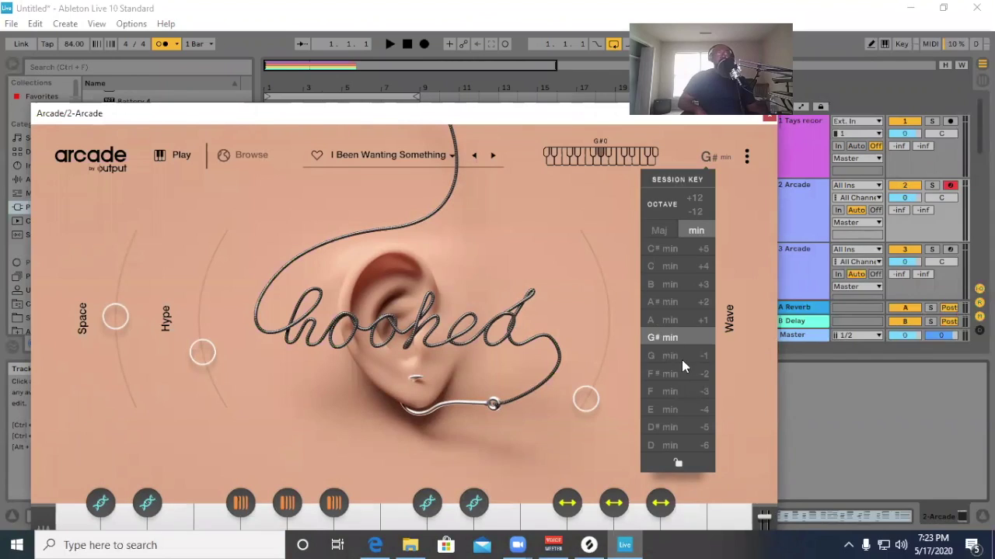
click(664, 226)
click(680, 320)
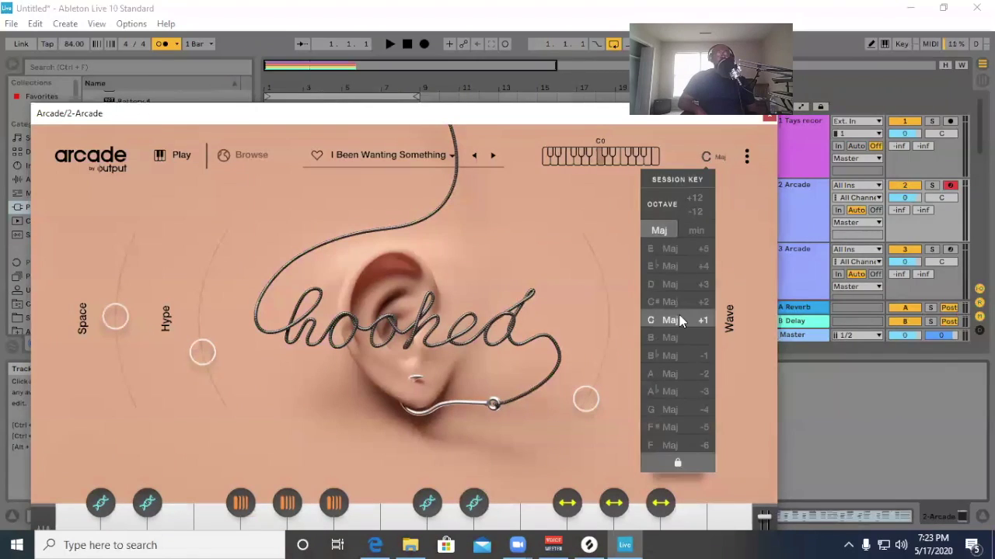
Close the Arcade plug-in window and play the arrangement to rehearse the vocal kit.
drag(490, 110, 487, 50)
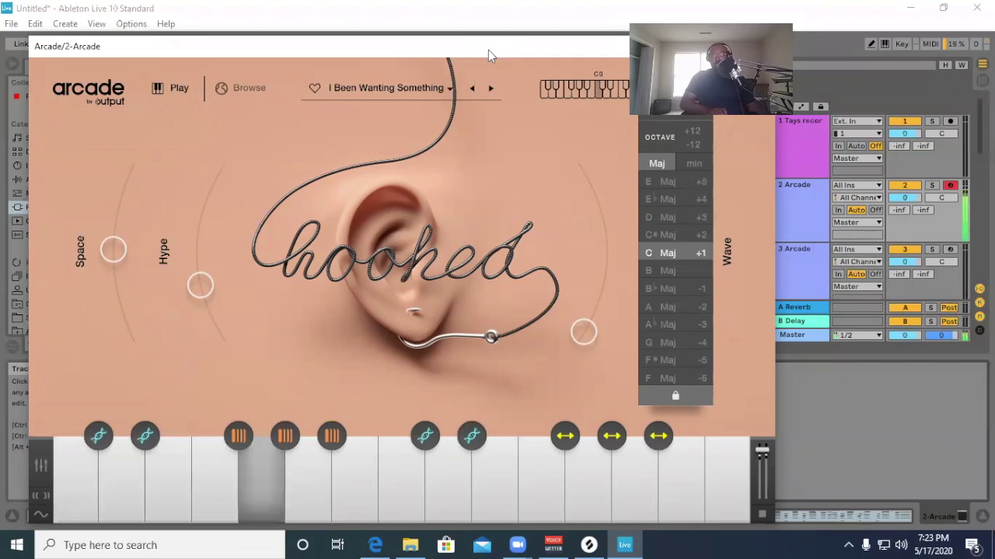
drag(450, 57, 400, 156)
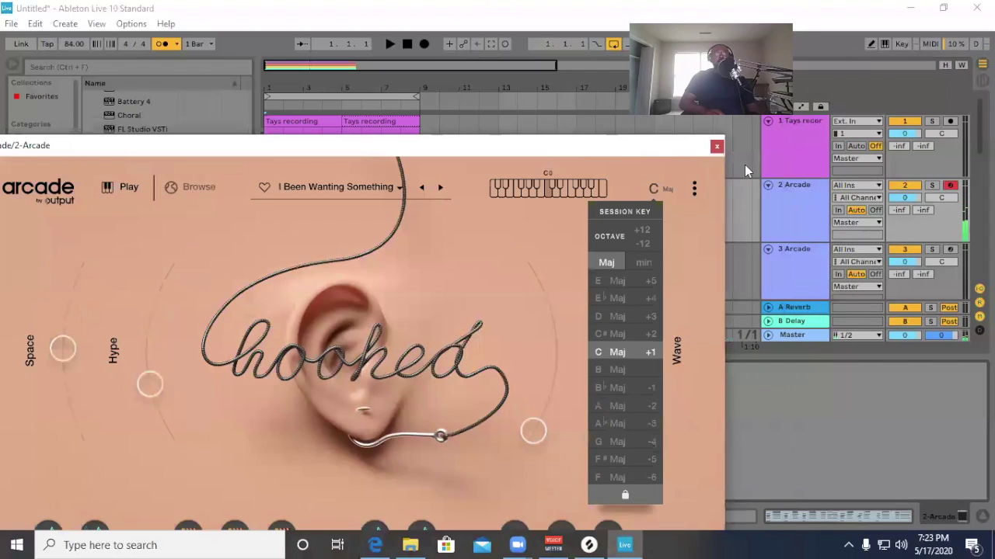
click(716, 147)
click(395, 44)
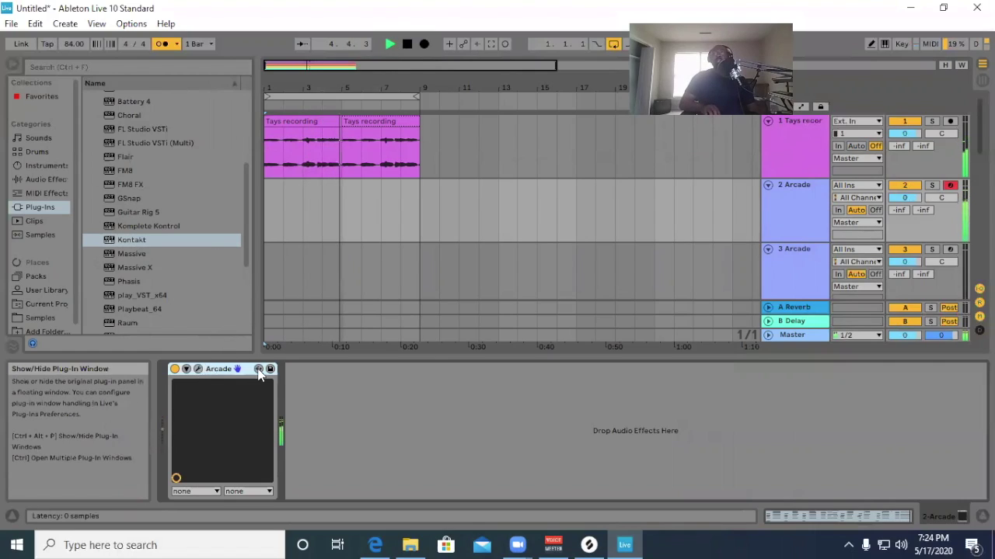
Reopen the Arcade plug-in during playback, raise its Space slider, and close the plug-in window.
key(ctrl+alt+p)
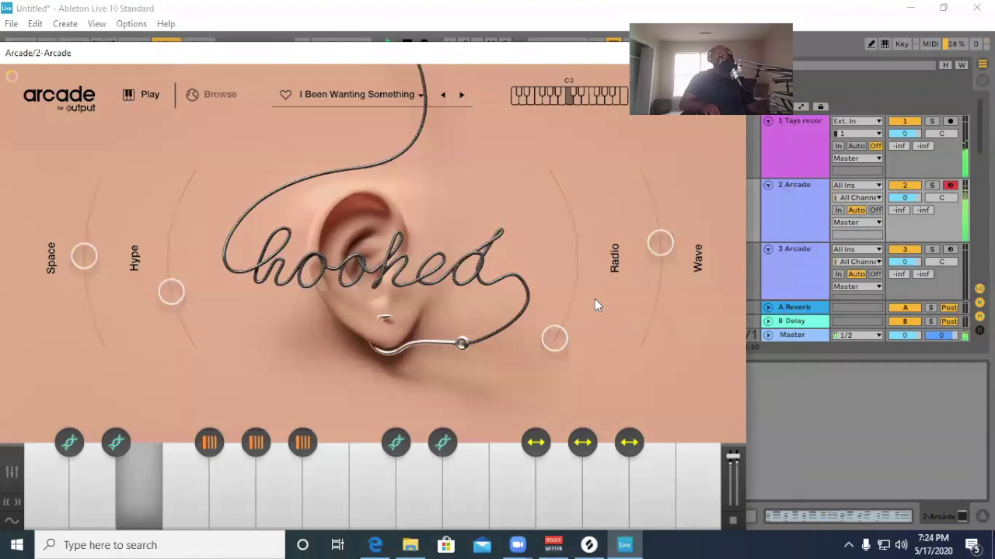
drag(100, 263, 85, 245)
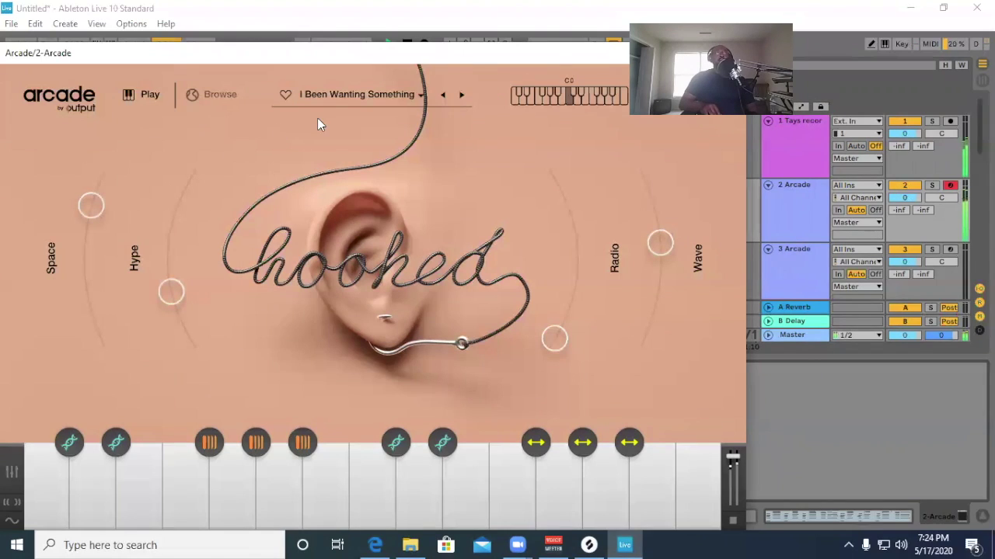
drag(394, 59, 355, 129)
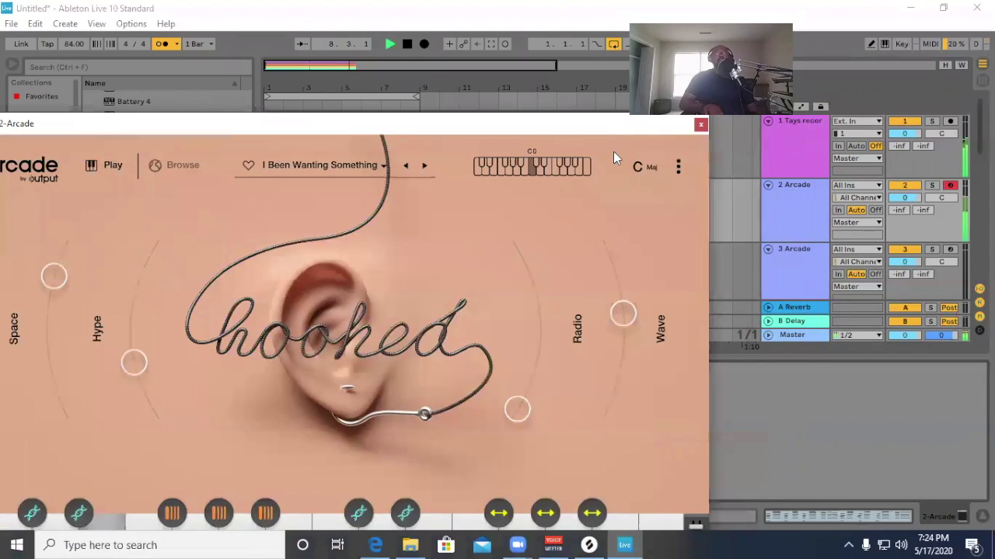
click(654, 160)
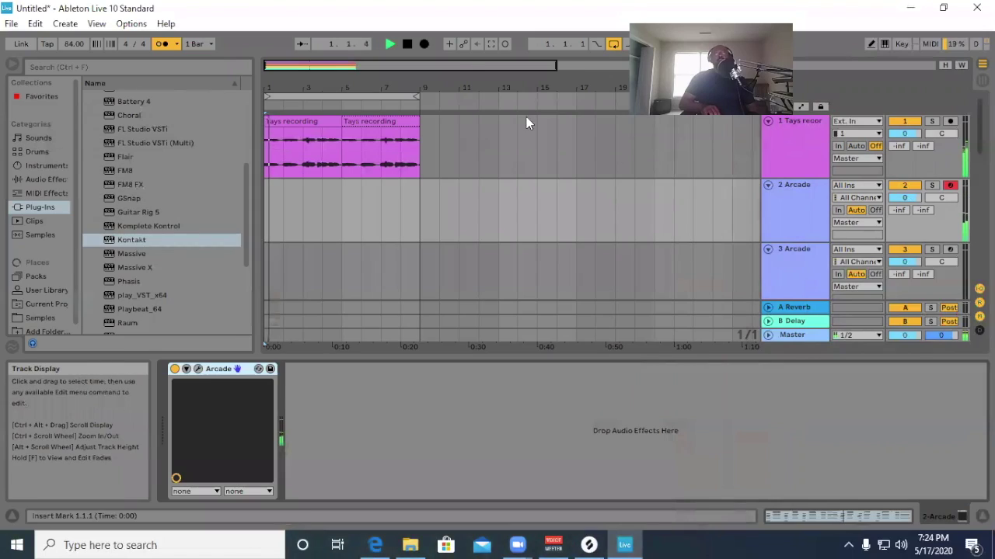
Stop playback, record an eight-bar vocal part on the 2 Arcade track, and return to the start.
click(406, 45)
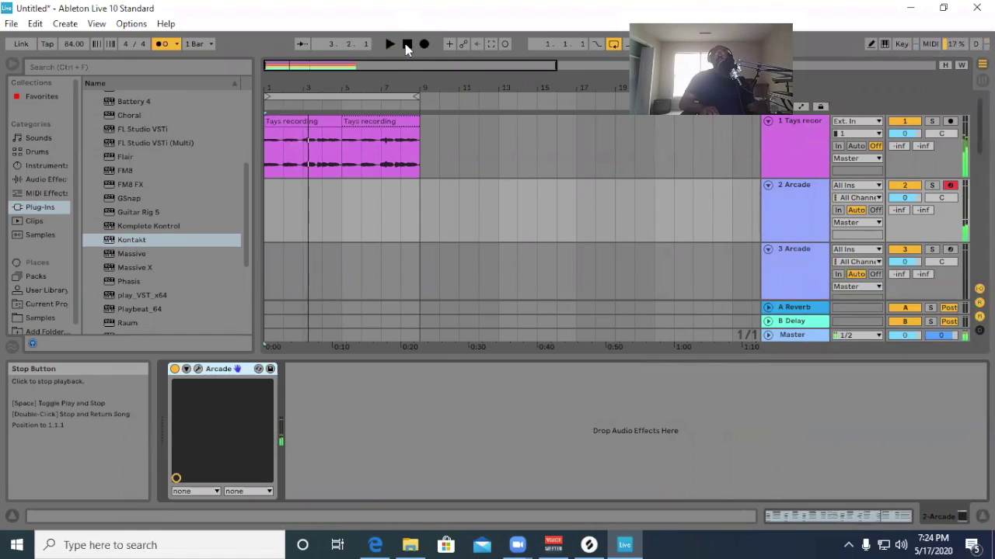
click(424, 46)
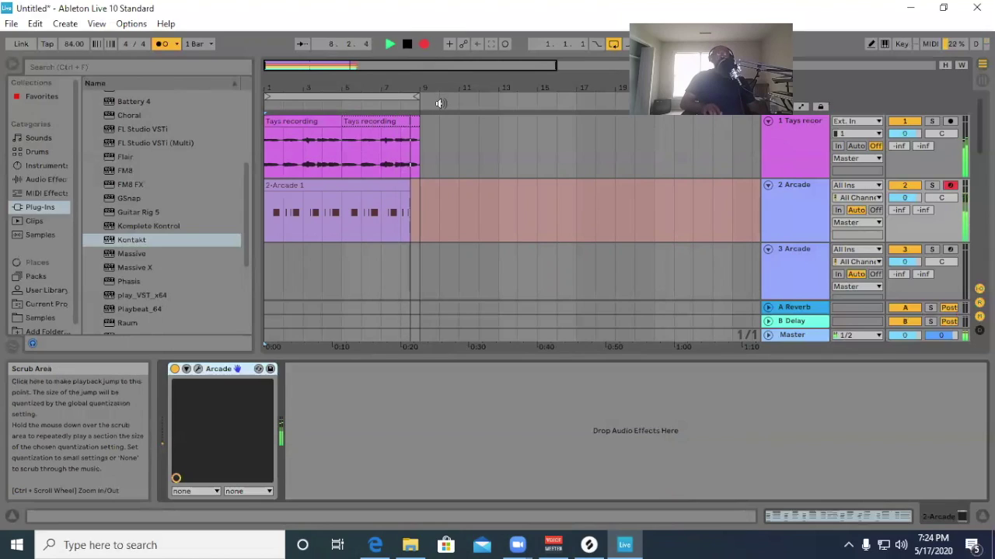
click(407, 45)
click(407, 45)
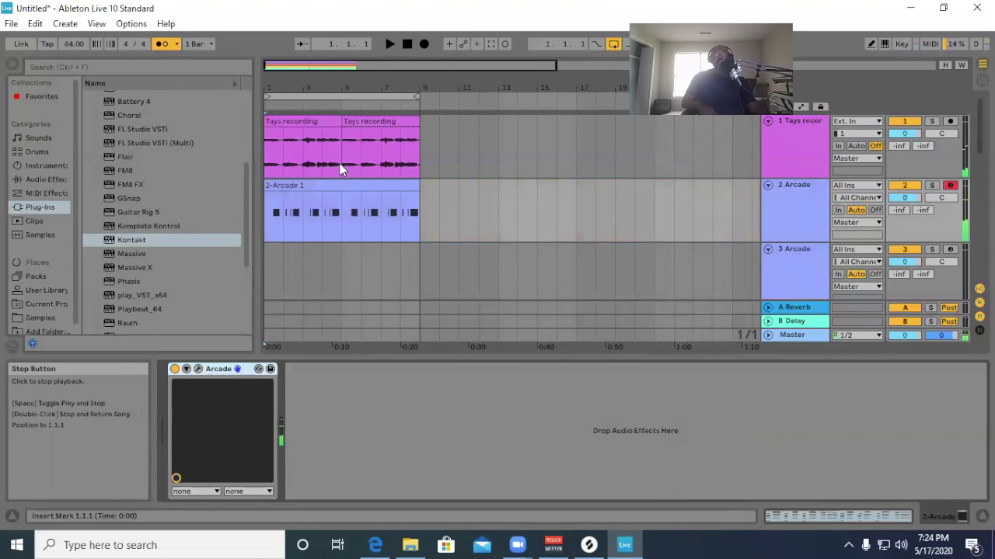
Quantize the notes of the recorded 2-Arcade 1 clip.
double_click(328, 194)
right_click(437, 419)
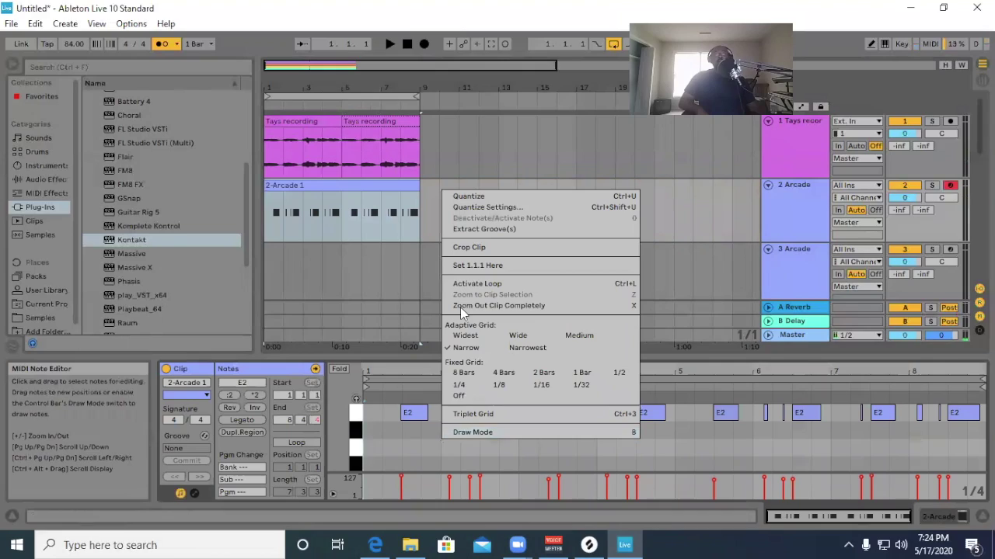
click(497, 197)
Rename the 2 Arcade track as Vocal.
right_click(778, 213)
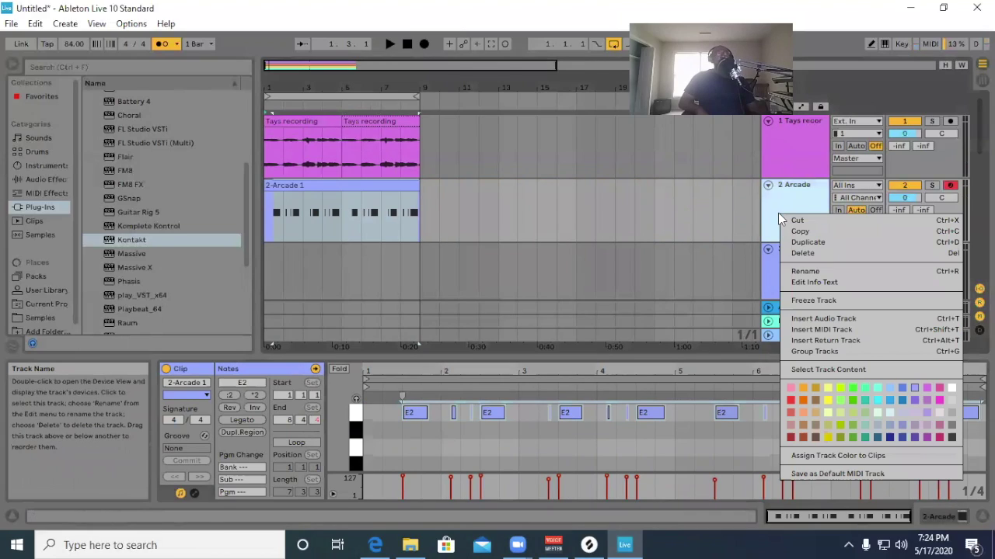
click(796, 270)
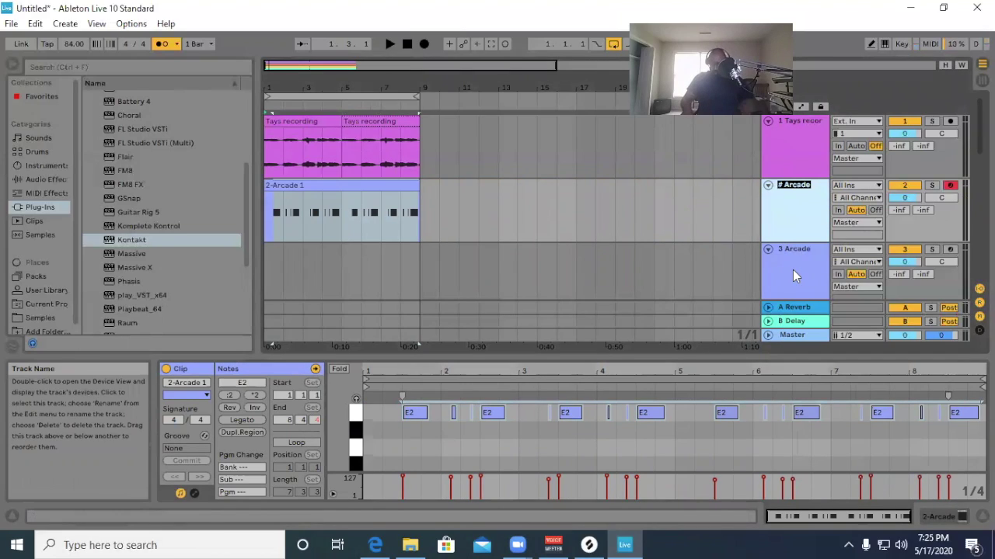
text(Vocal)
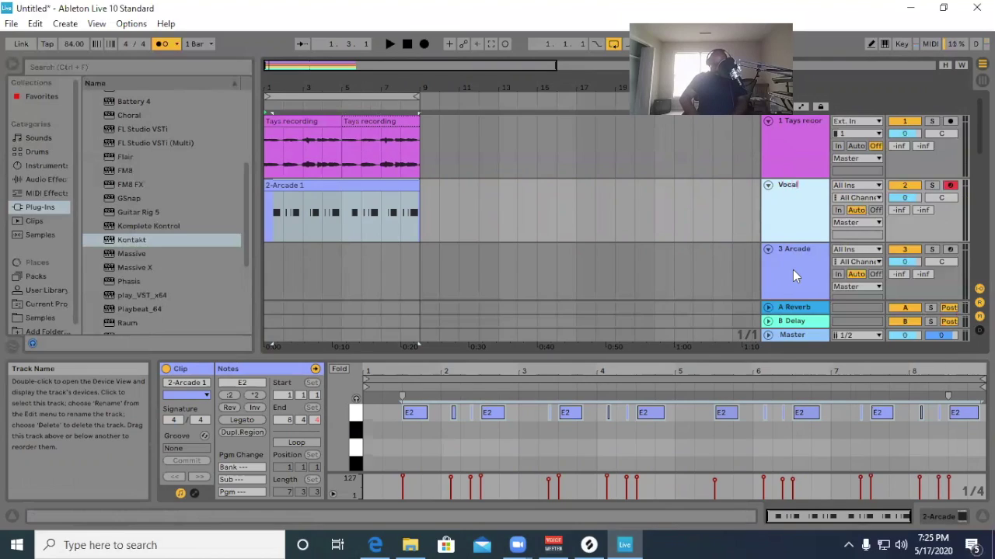
key(Return)
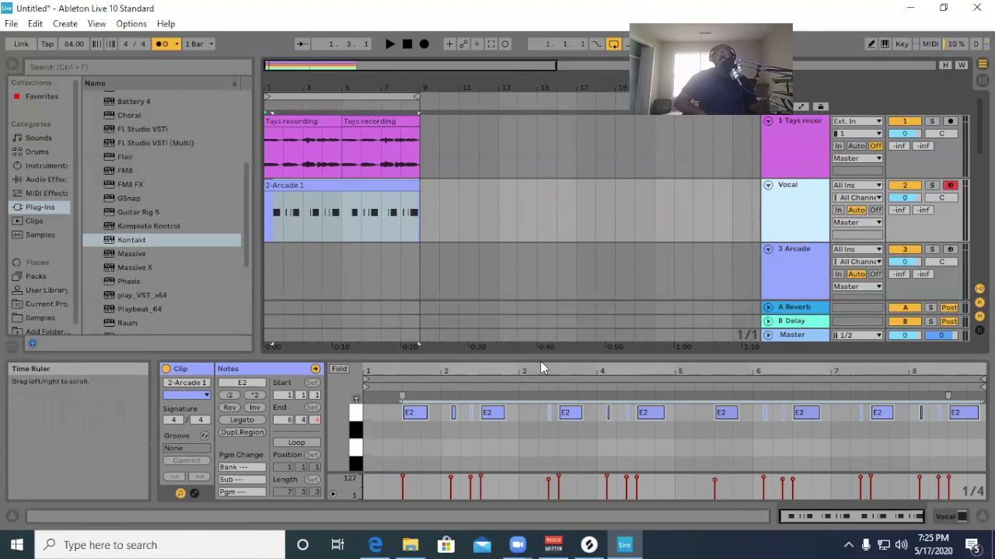
Collapse the clip detail view and add the play_VST_x64 plug-in on a new track below Keys.
drag(542, 356, 562, 452)
scroll(589, 359, down, 6)
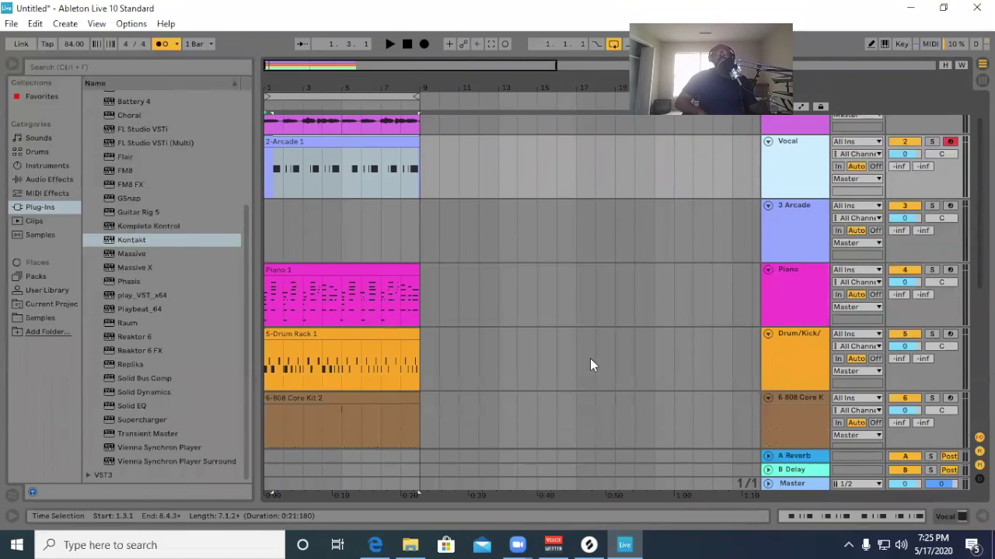
scroll(590, 358, down, 2)
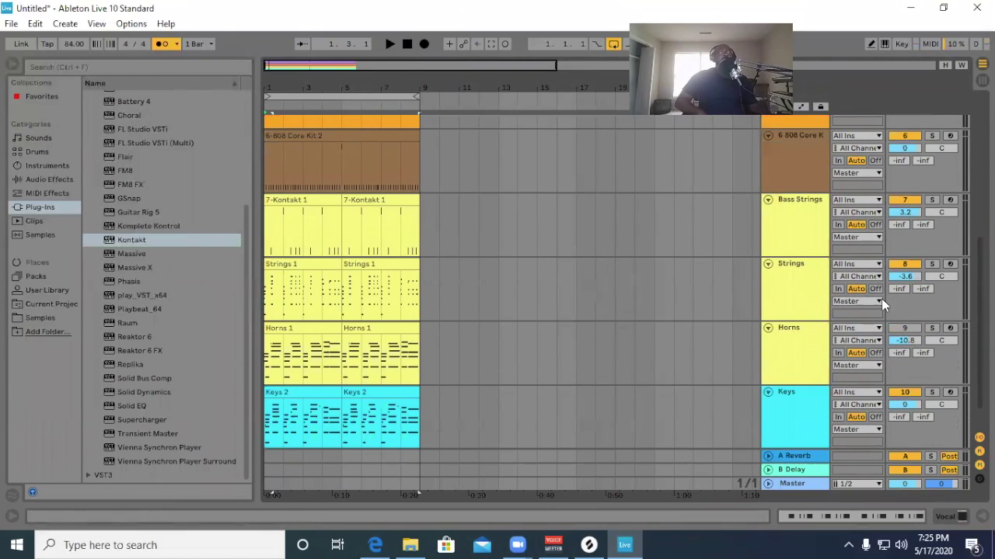
scroll(794, 355, down, 1)
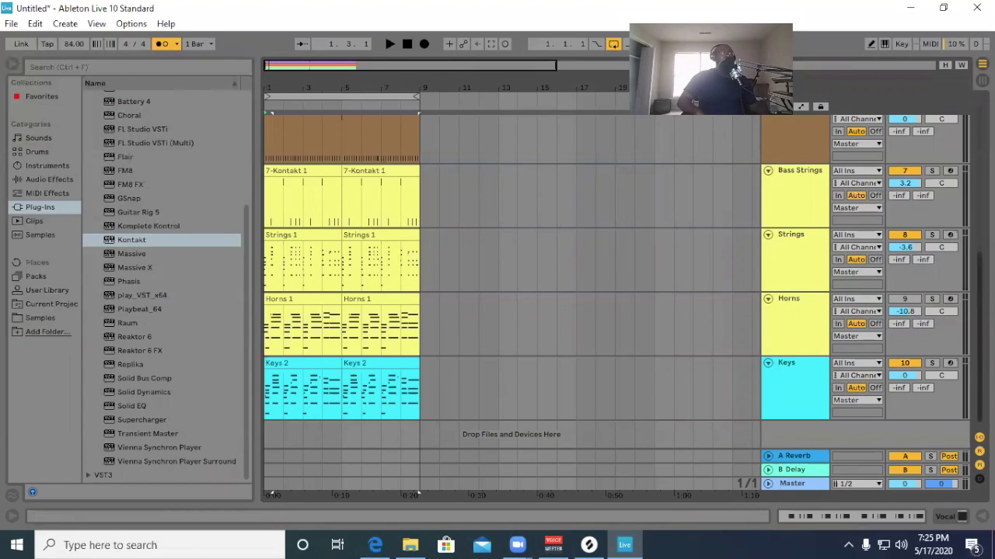
scroll(905, 311, down, 1)
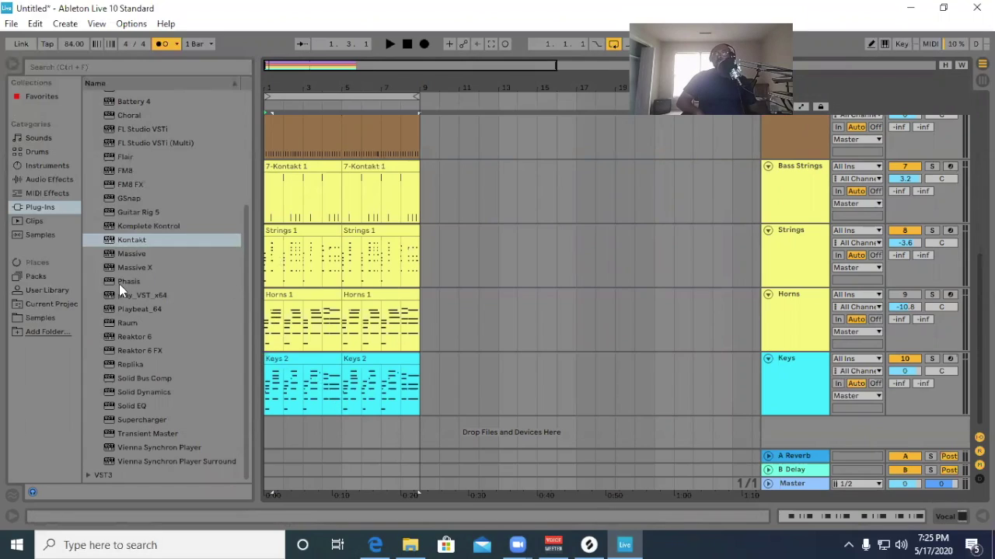
drag(122, 295, 773, 433)
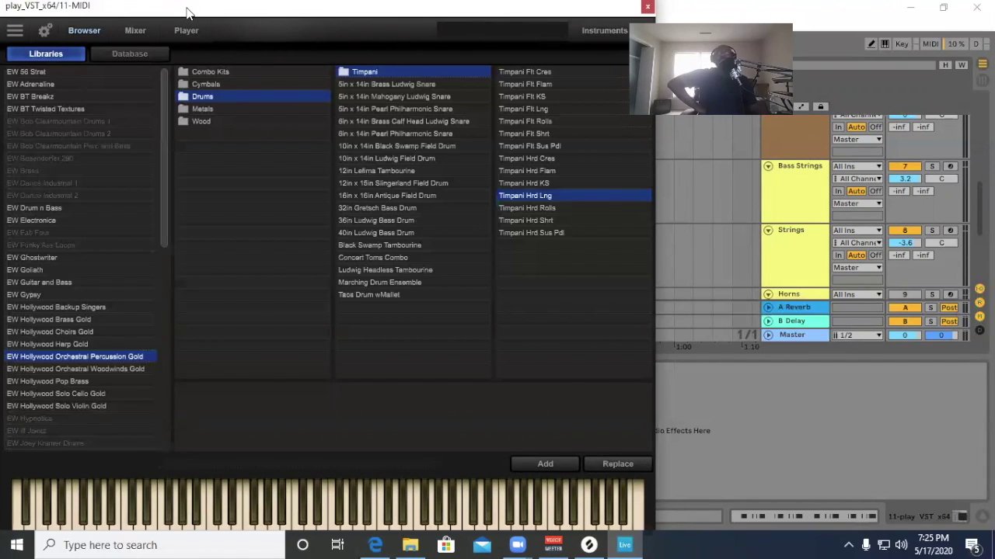
Browse the Play libraries and select EW Symphonic Orchestra Gold Complete.
drag(187, 12, 221, 17)
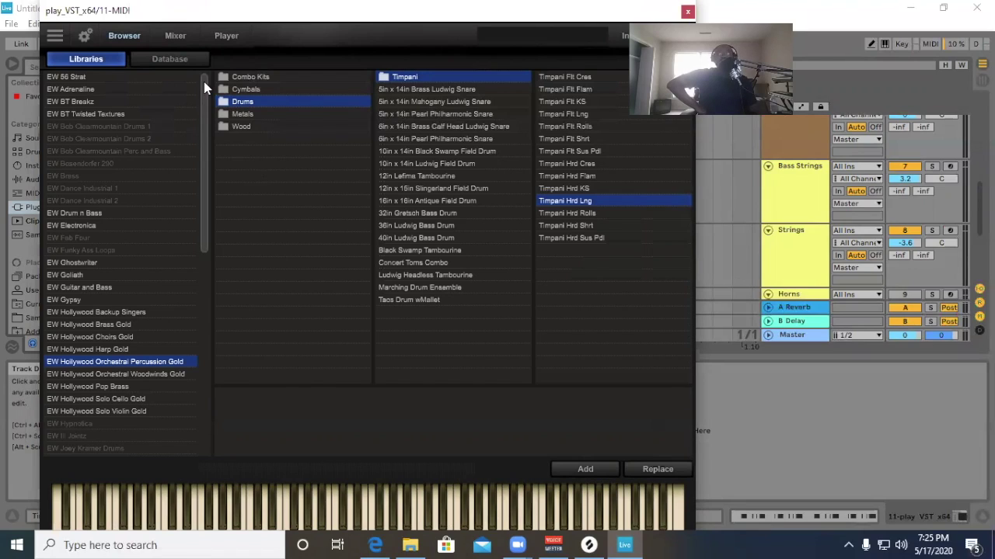
drag(203, 82, 220, 342)
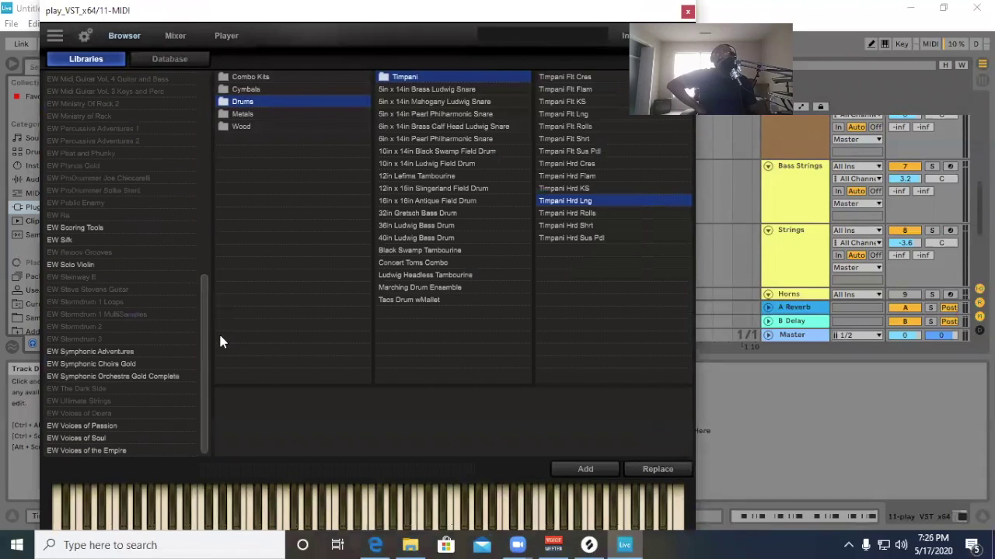
drag(207, 241, 200, 318)
click(107, 367)
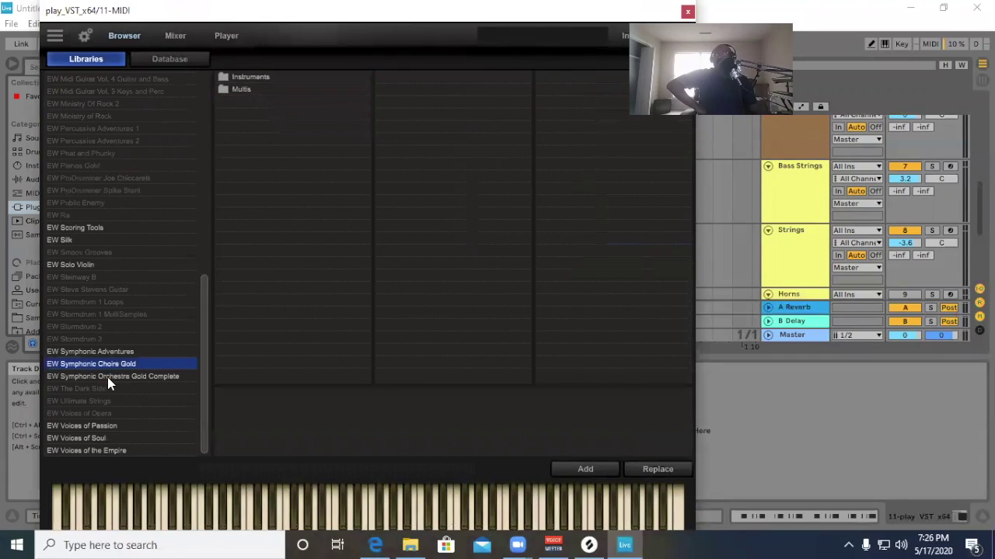
click(107, 377)
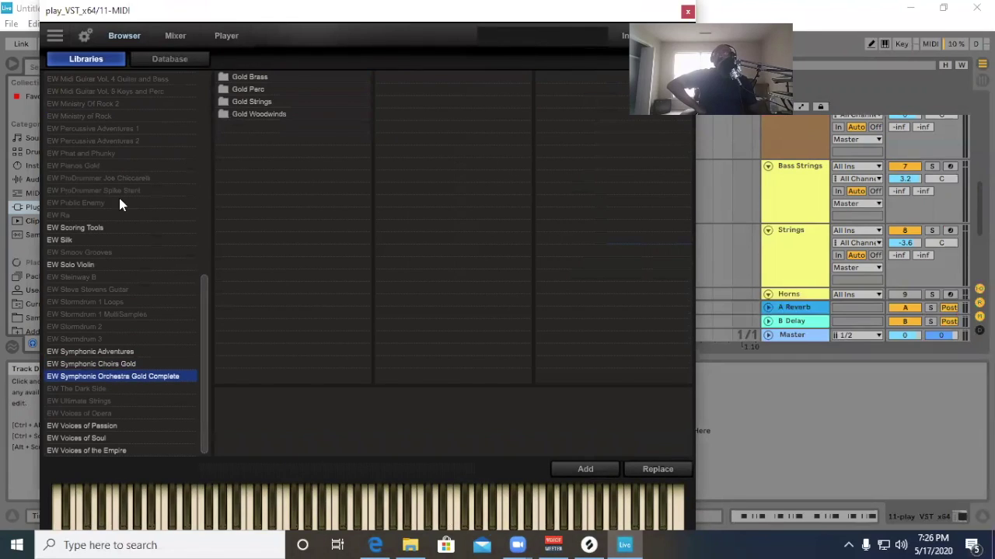
Load the Timp Hits LR instrument from the Gold Perc Drums folder and close the plug-in window.
click(237, 91)
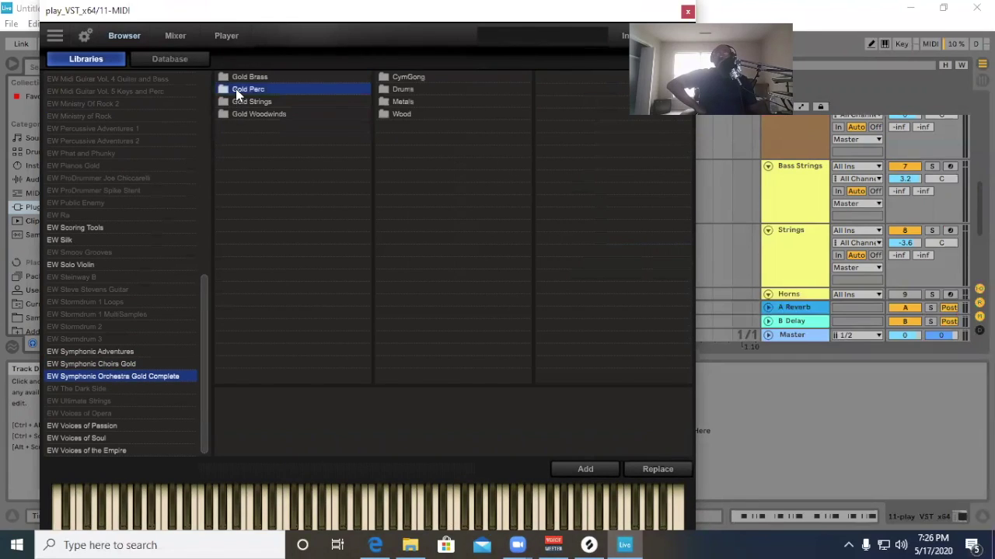
click(250, 103)
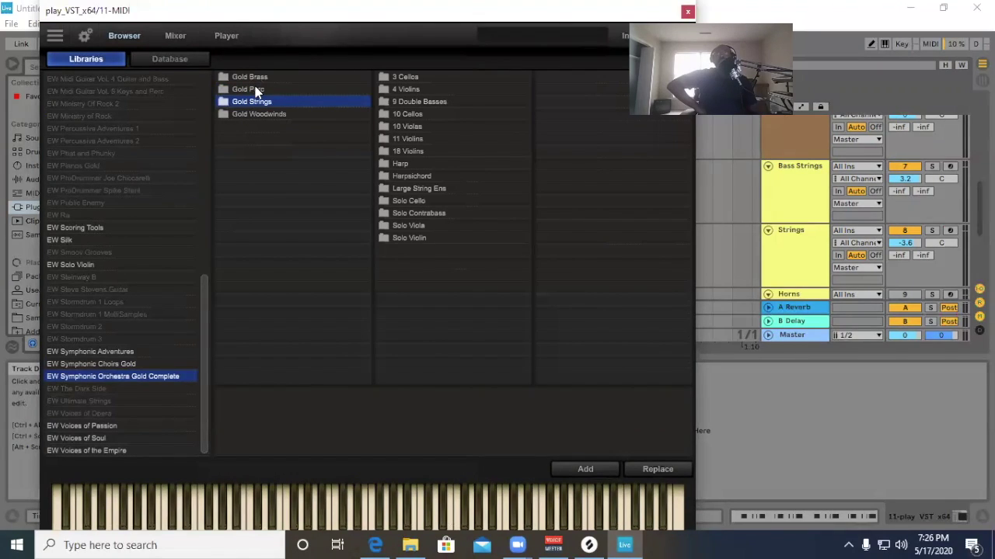
click(257, 91)
click(405, 90)
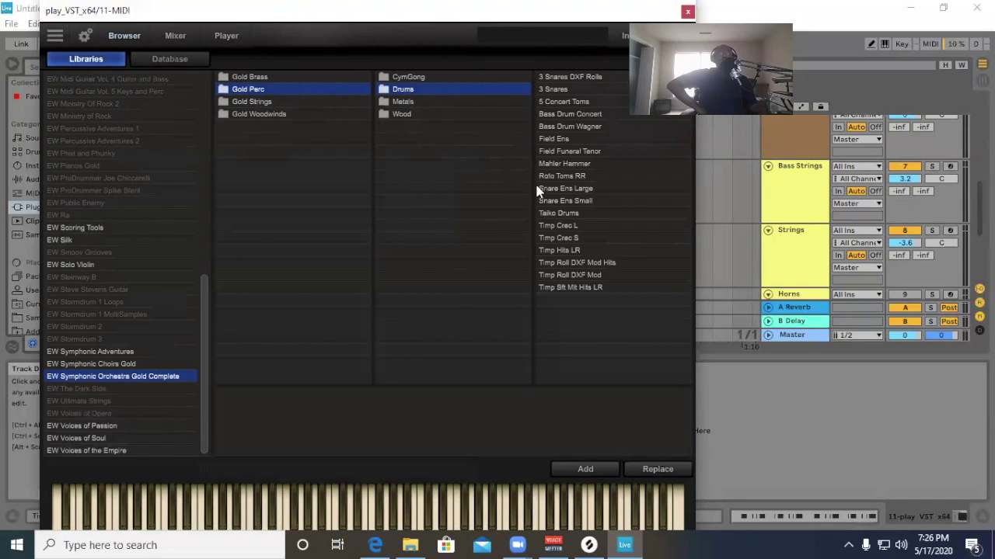
click(562, 251)
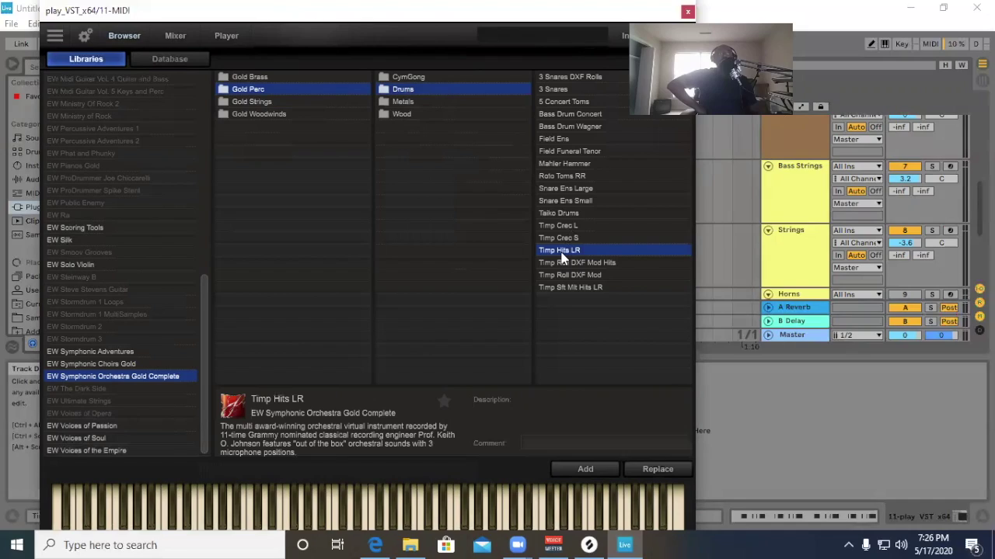
double_click(562, 252)
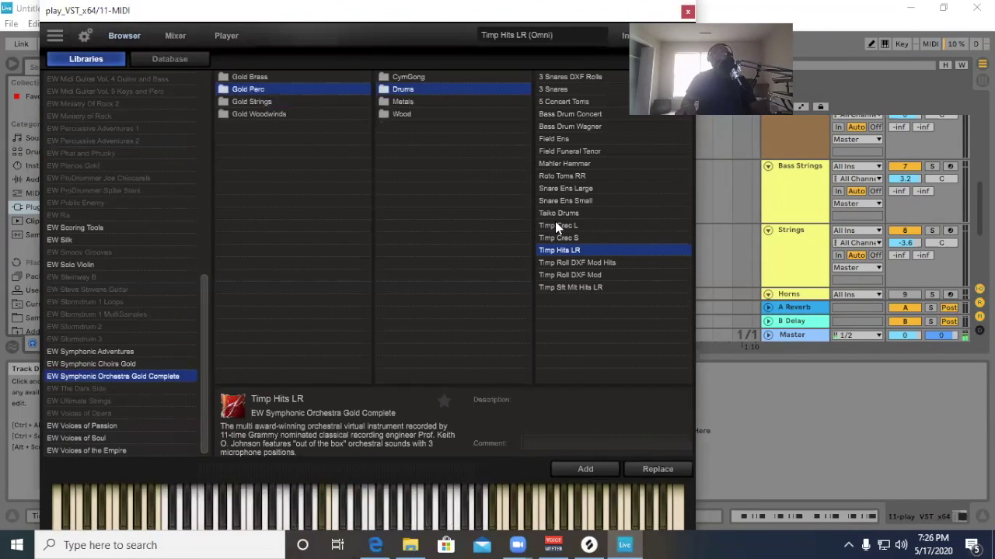
click(687, 13)
Unfold the new play_VST_x64 track below Keys and rename it as Timp.
scroll(429, 215, down, 4)
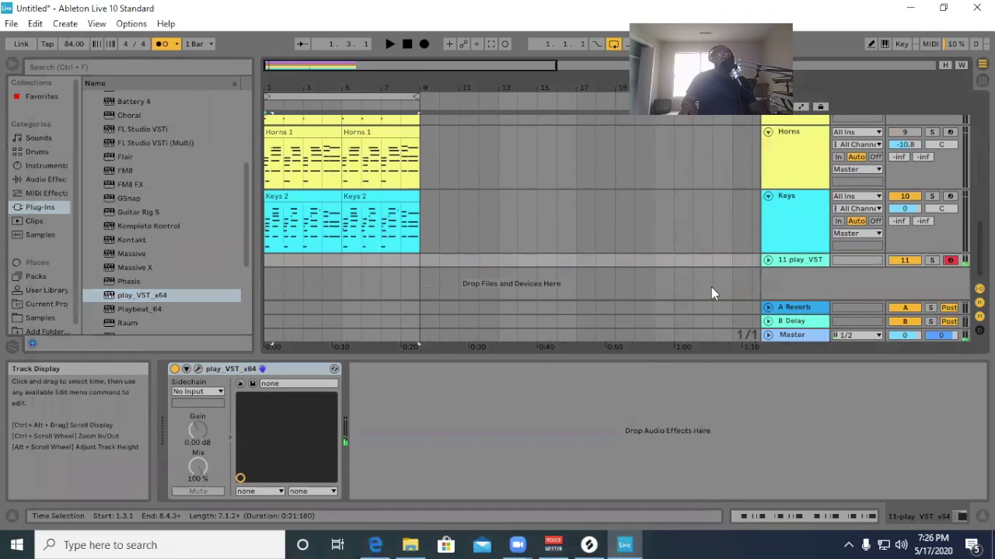
click(768, 259)
right_click(791, 275)
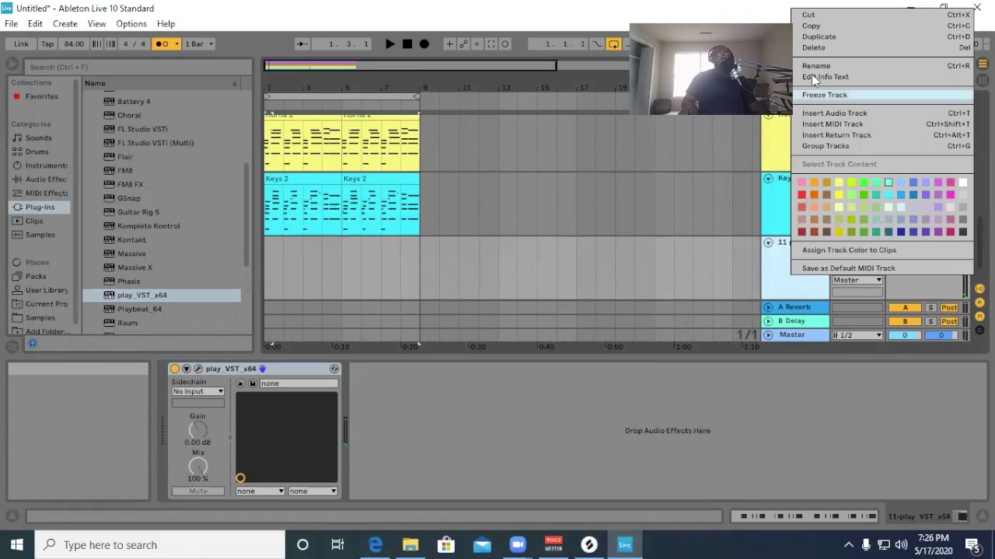
click(825, 68)
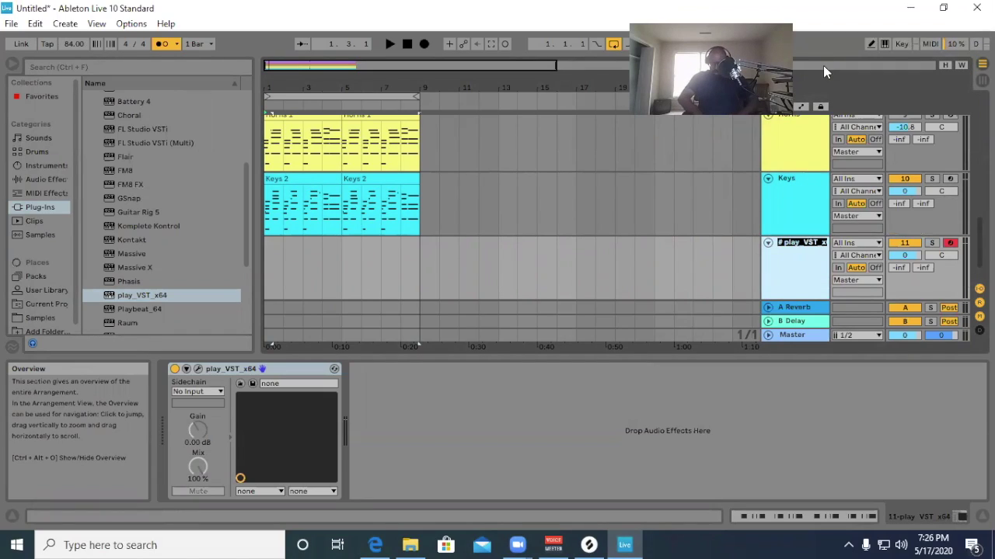
text(Ti)
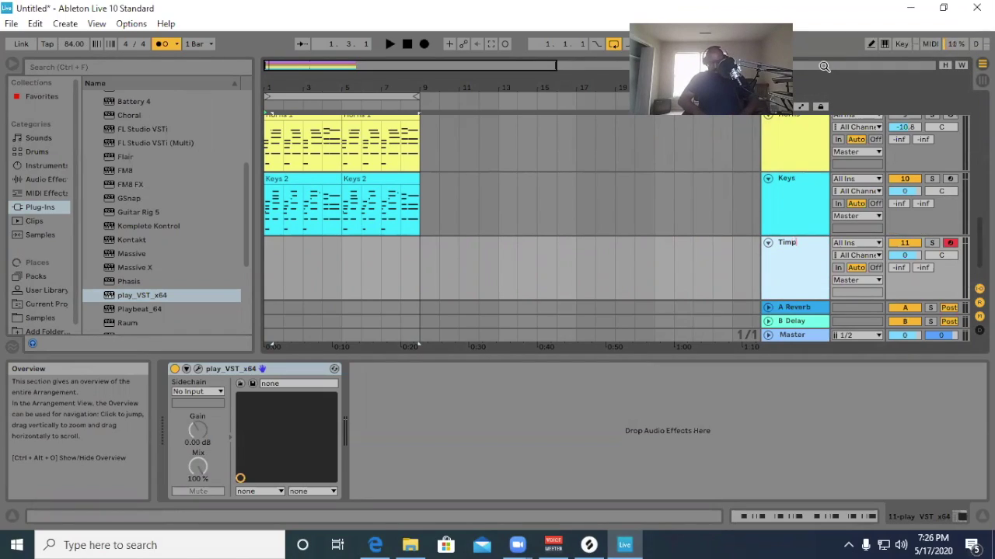
text(mp)
key(Return)
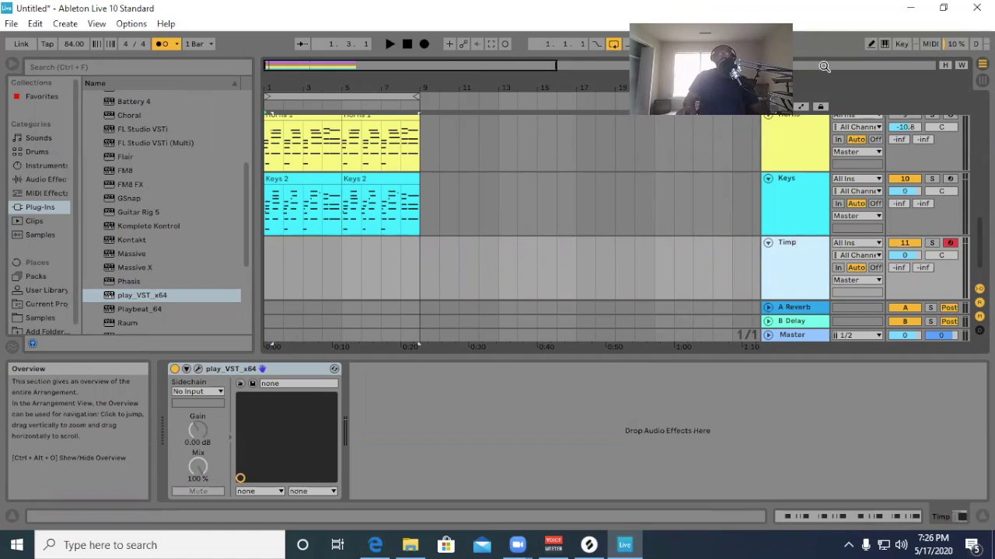
Record a four-bar timpani part on the Timp track from bar 1.
click(424, 44)
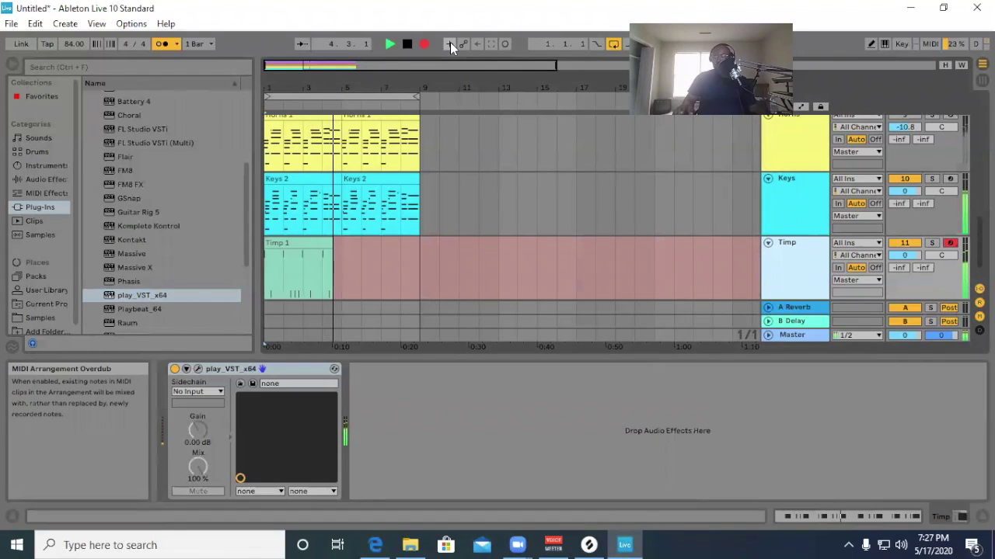
click(406, 43)
Quantize the notes of the Timp 1 clip and duplicate the clip to fill bars 5 to 8.
click(337, 244)
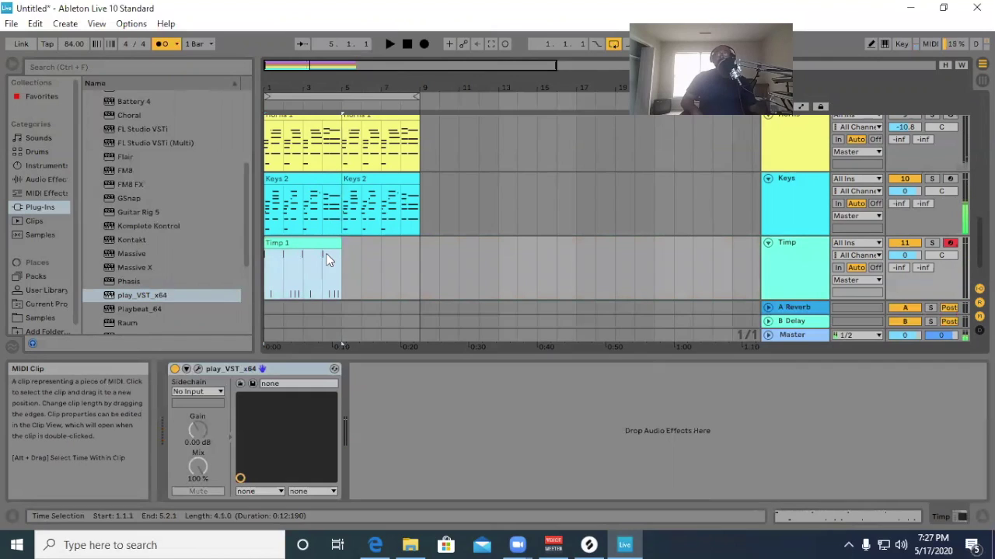
double_click(322, 252)
right_click(458, 438)
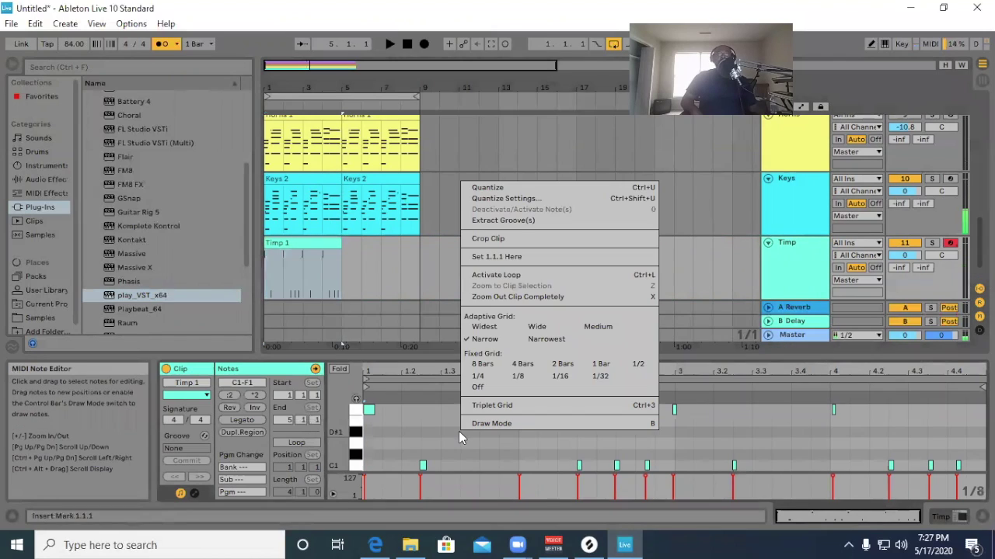
click(531, 189)
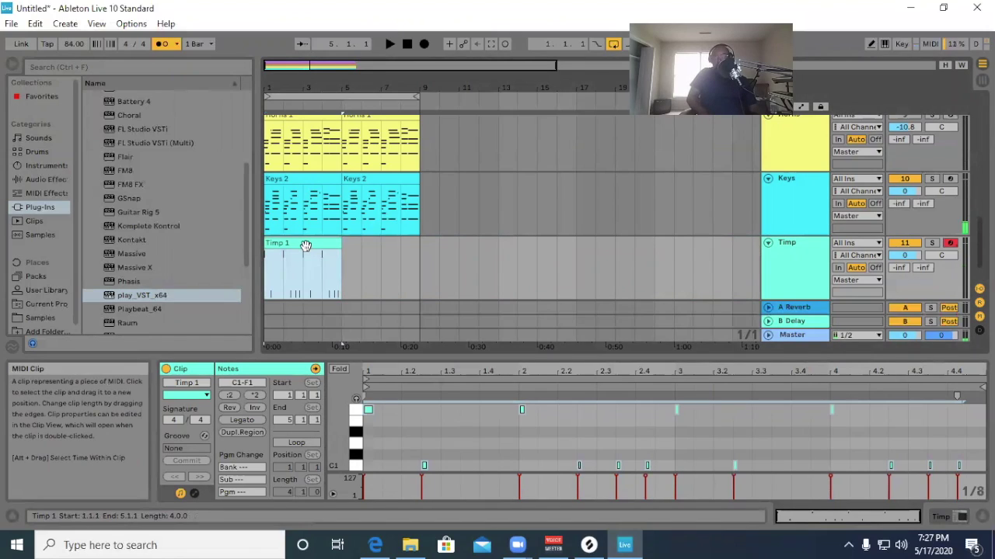
key(ctrl+d)
Play the beat while raising the Keys volume to 2.4 dB and the Horns volume to -8.0 dB, and stop playback.
click(390, 45)
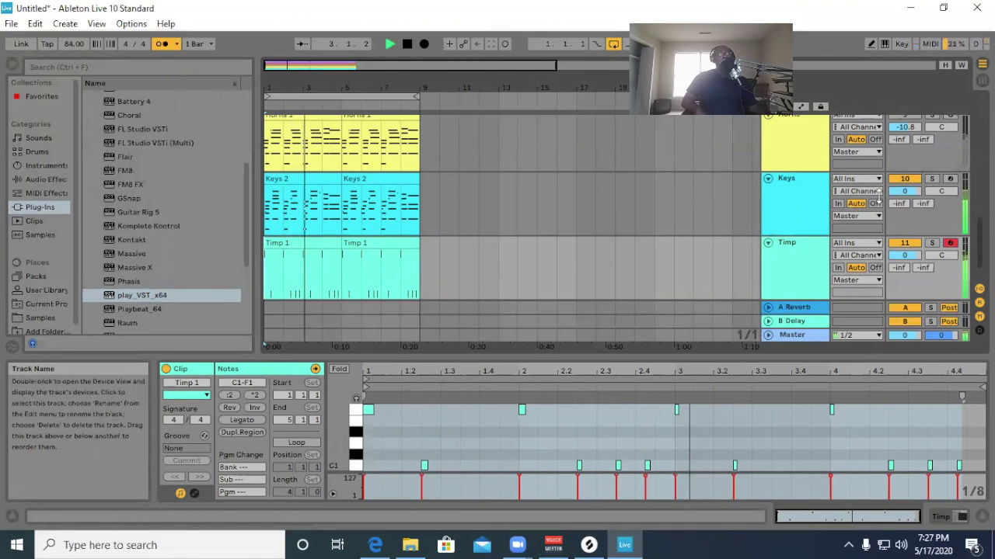
drag(904, 191, 905, 179)
scroll(904, 191, up, 1)
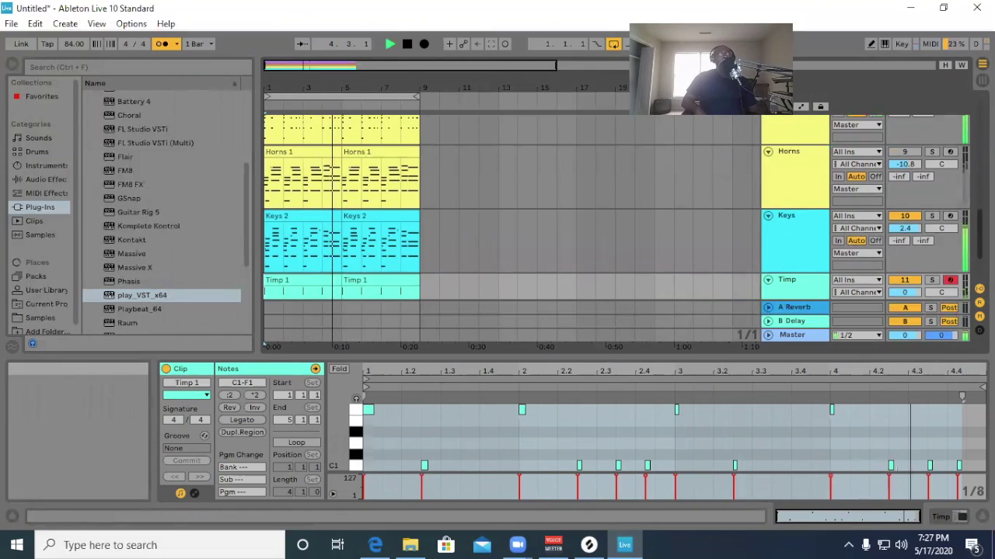
scroll(909, 198, up, 2)
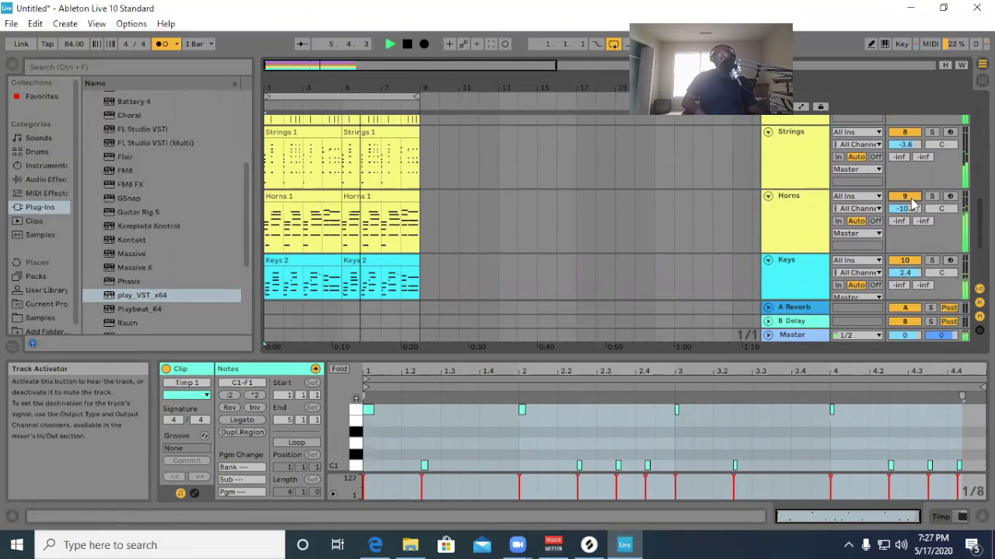
click(802, 216)
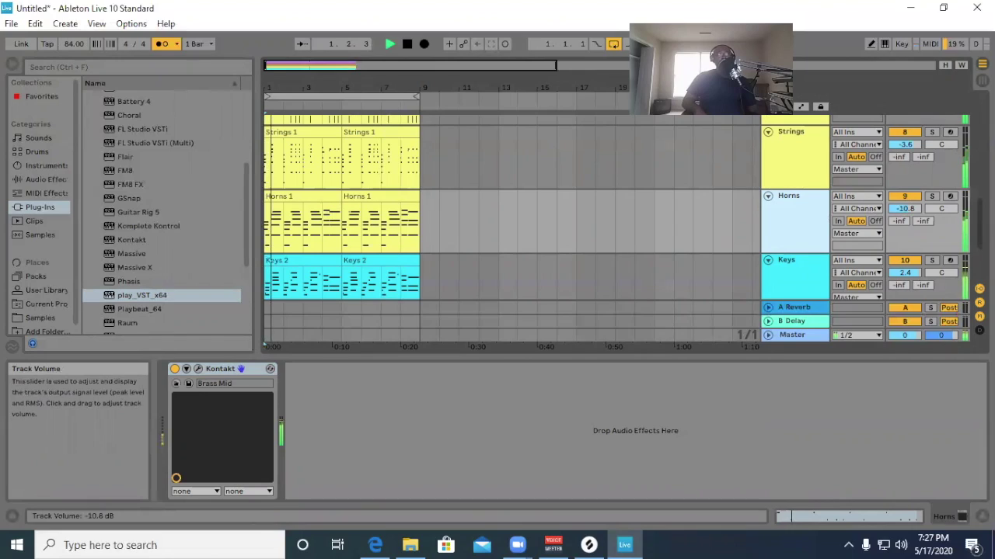
drag(899, 211, 900, 207)
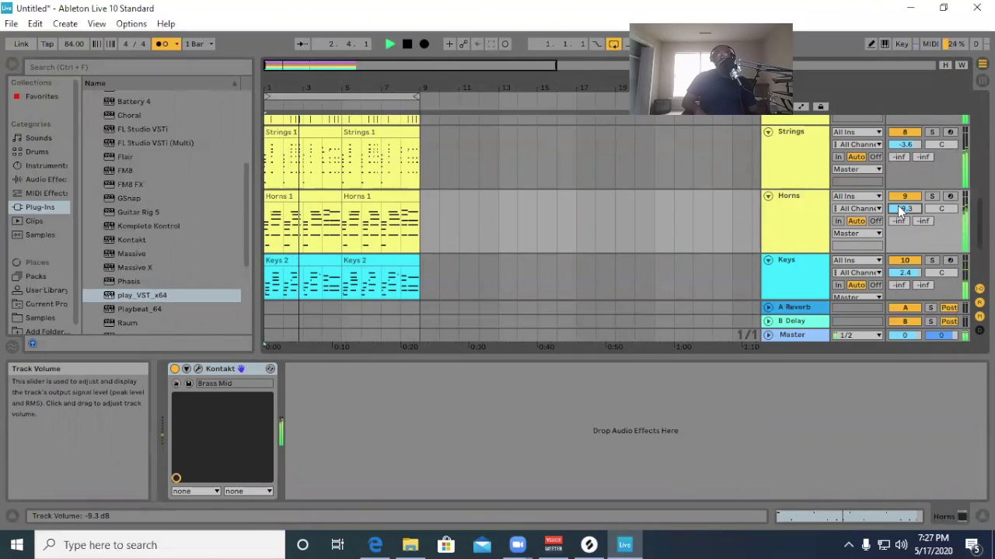
drag(900, 208, 899, 200)
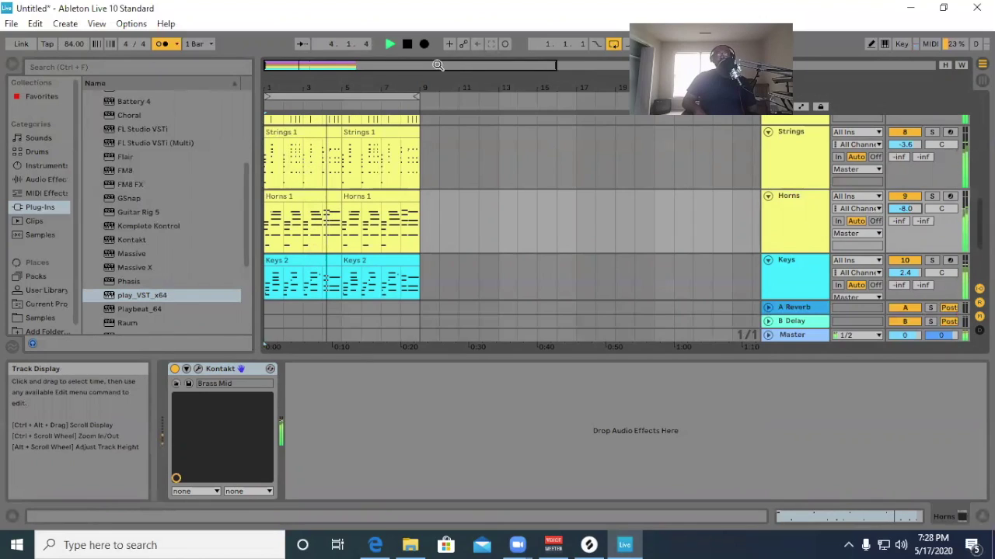
click(406, 44)
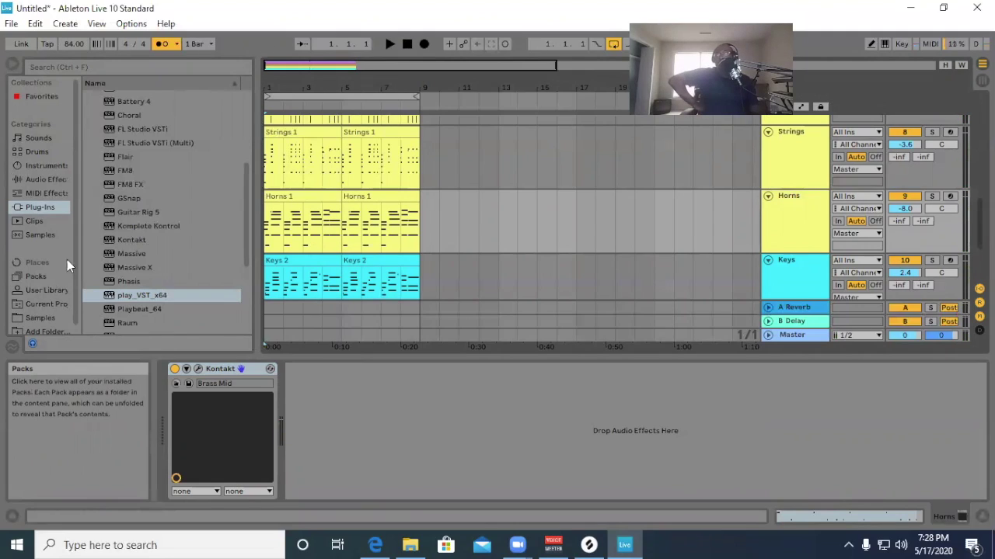
Add a Reverb audio effect to the Horns track and set its Decay Time to 4.15 s.
click(39, 180)
scroll(210, 196, down, 4)
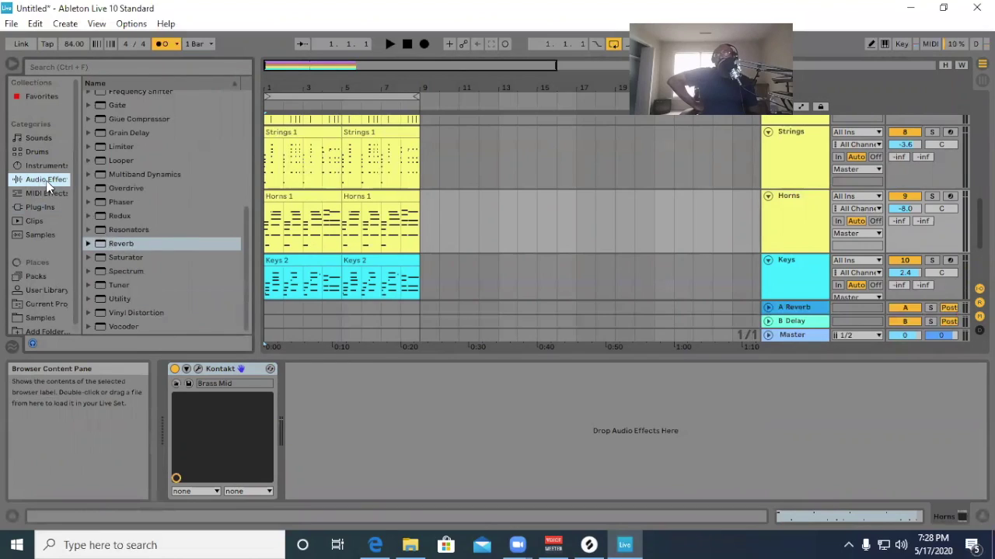
click(119, 245)
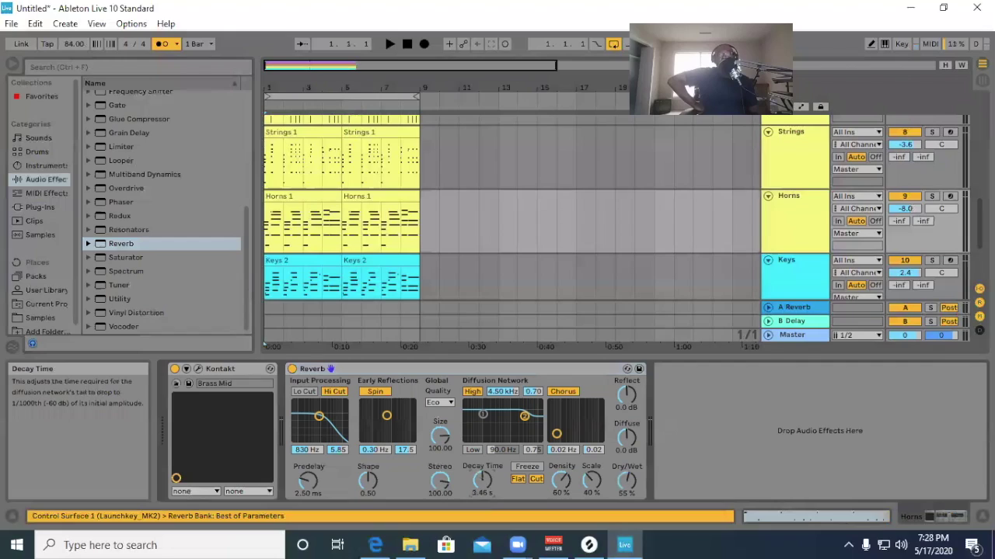
Solo the Horns track and audition it with the reverb.
click(931, 197)
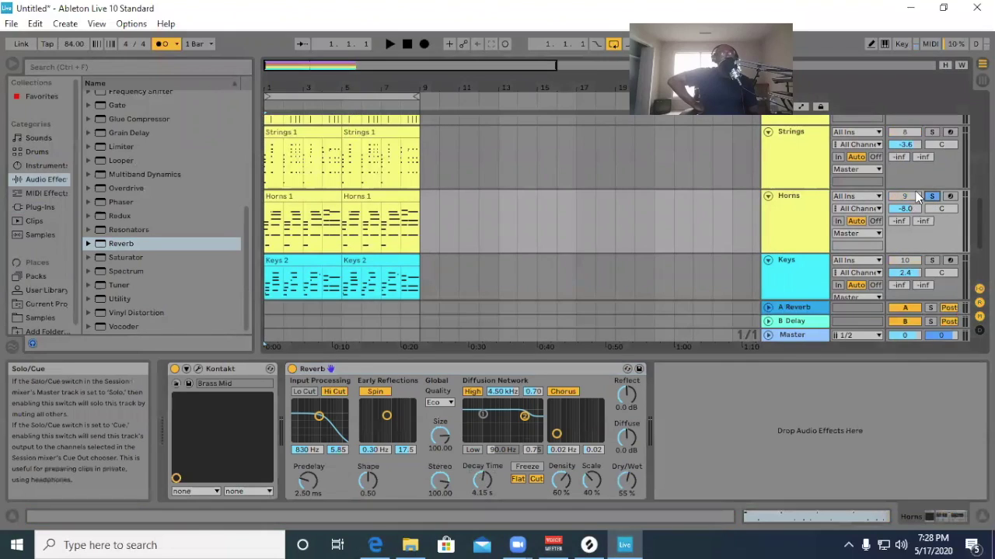
click(389, 45)
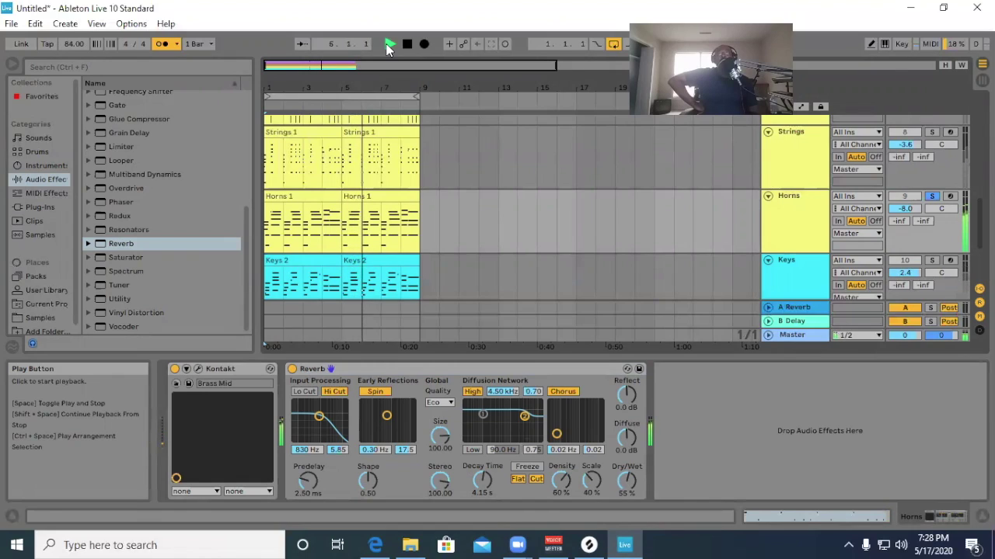
click(408, 46)
Delete the second Horns 1 clip, in bars 5 to 8.
click(400, 197)
right_click(400, 196)
click(418, 237)
Open the remaining Horns 1 clip in the MIDI note editor and enlarge the editor.
double_click(309, 195)
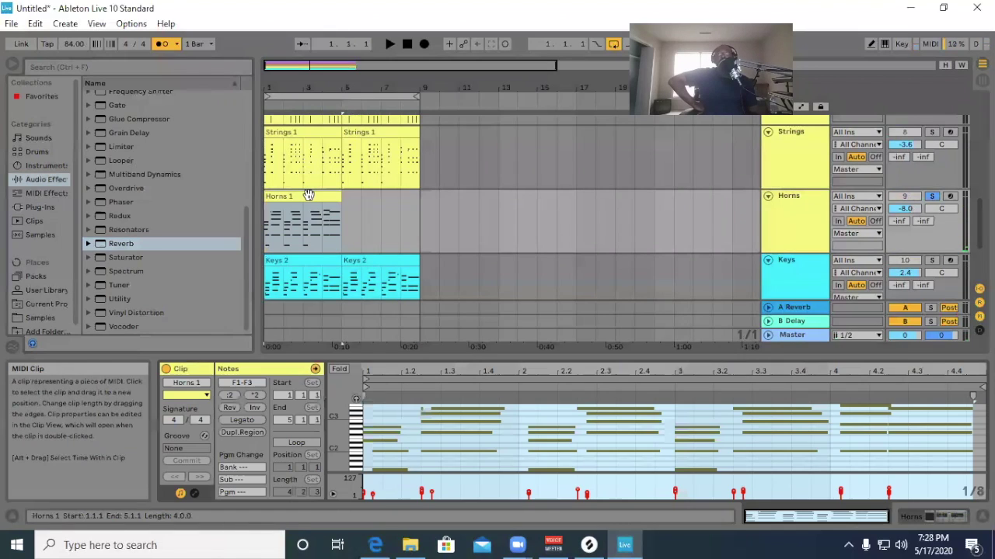
click(387, 415)
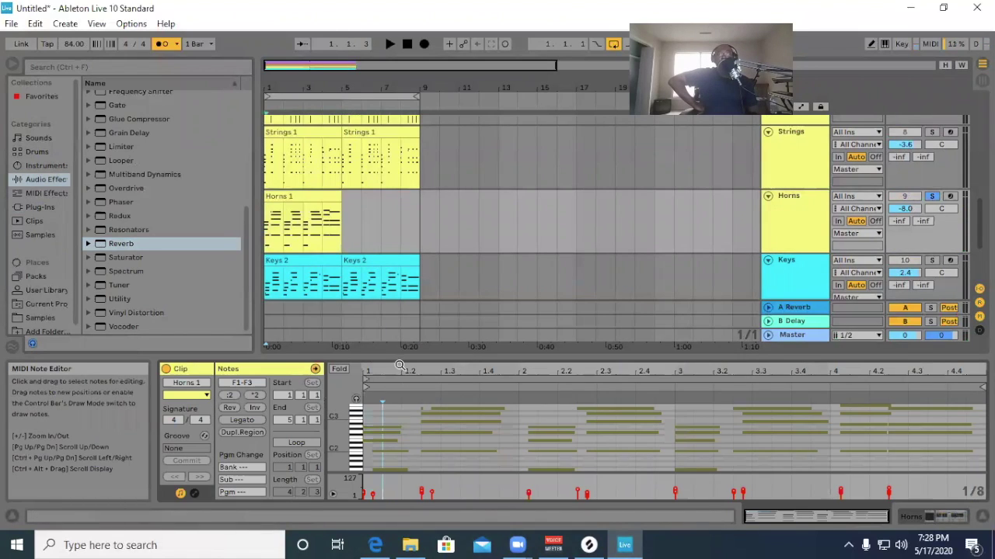
drag(402, 356, 406, 317)
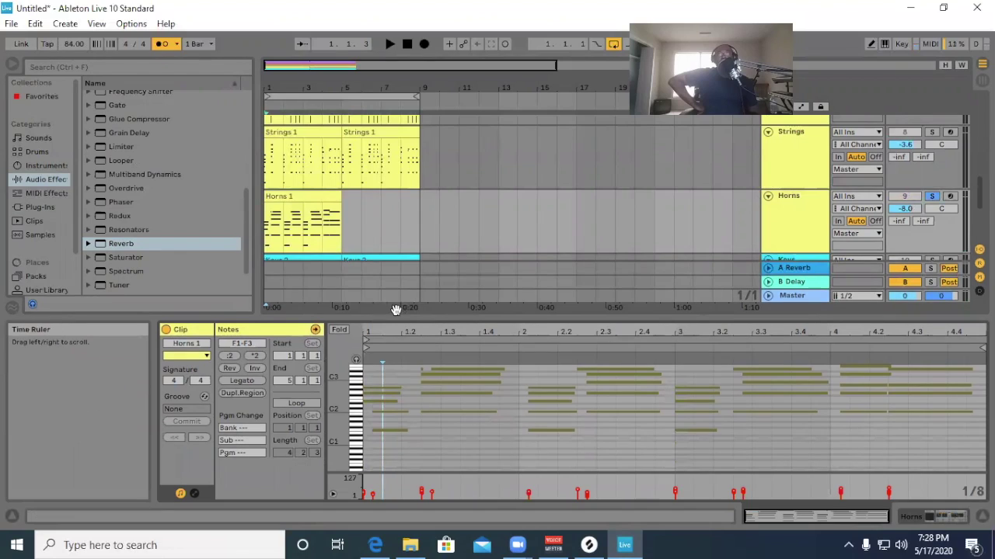
Audition the soloed Horns 1 clip and apply Legato to all of its notes.
click(390, 44)
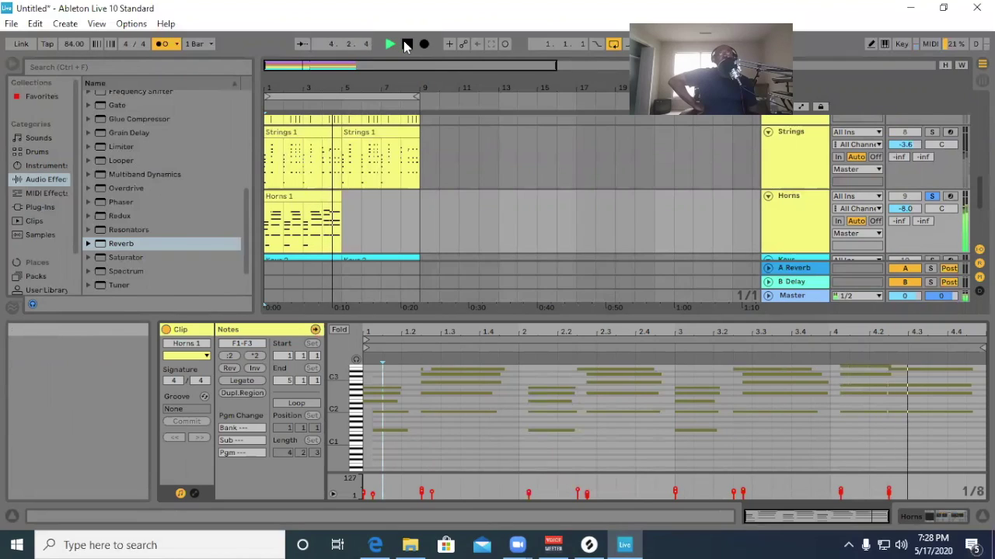
click(405, 45)
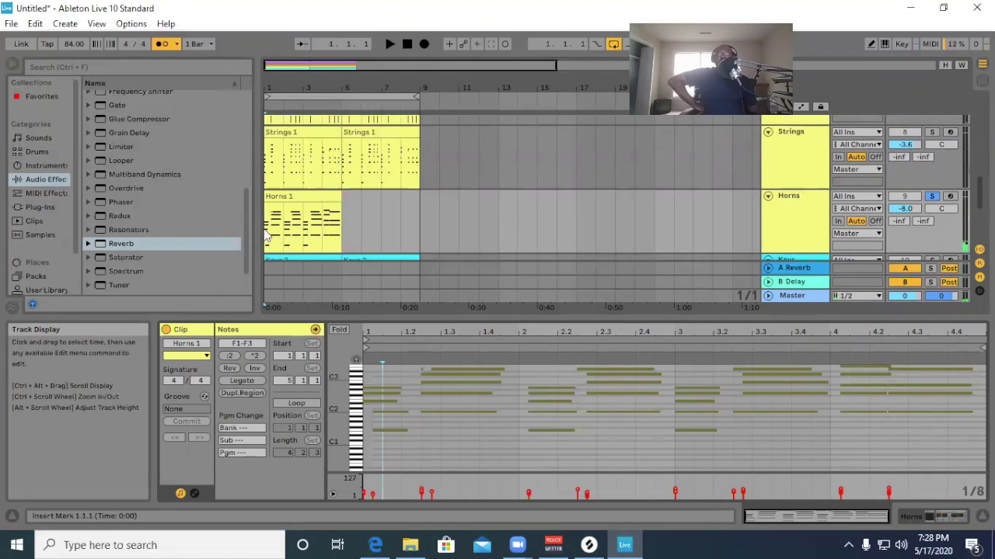
click(241, 380)
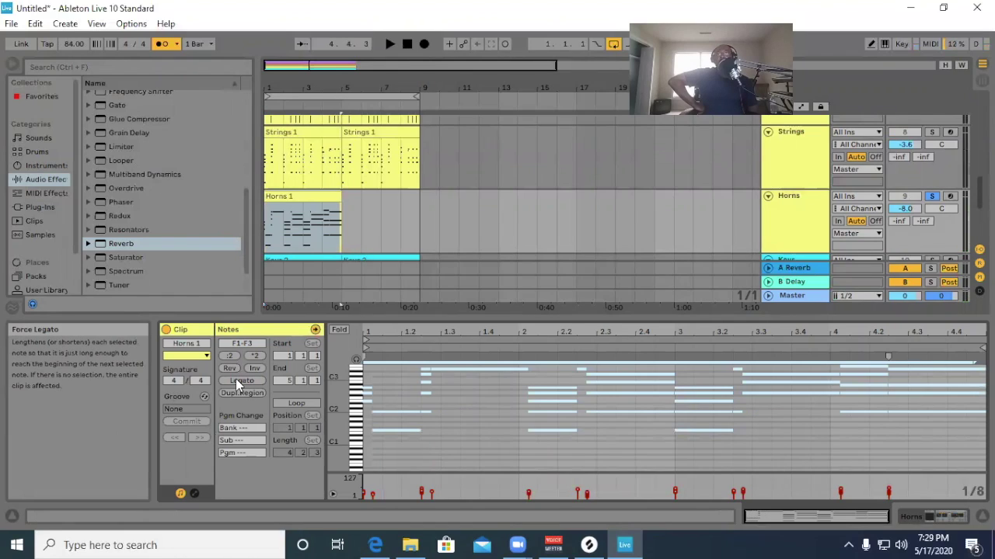
Replay the soloed Horns 1 clip, stop playback and undo the Force Legato edit.
click(406, 44)
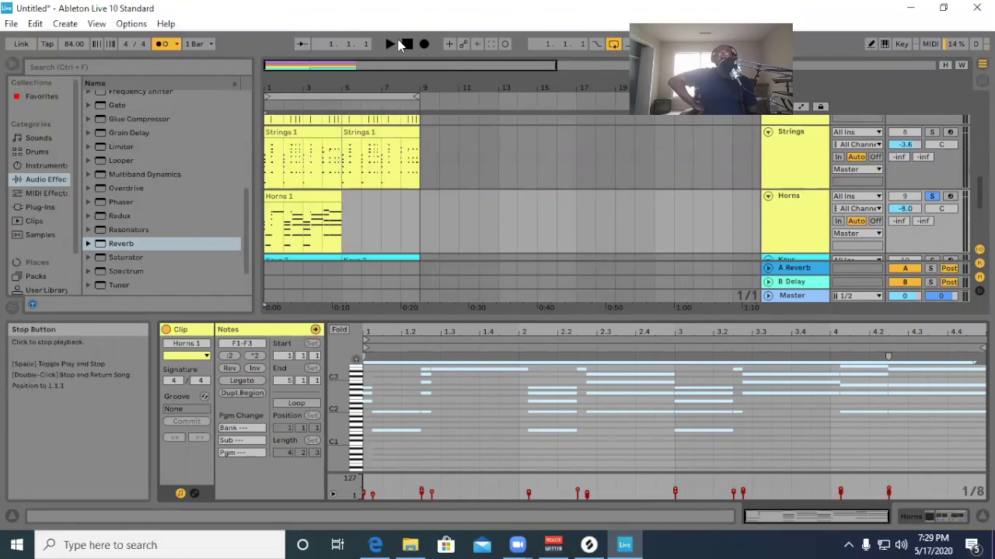
click(386, 45)
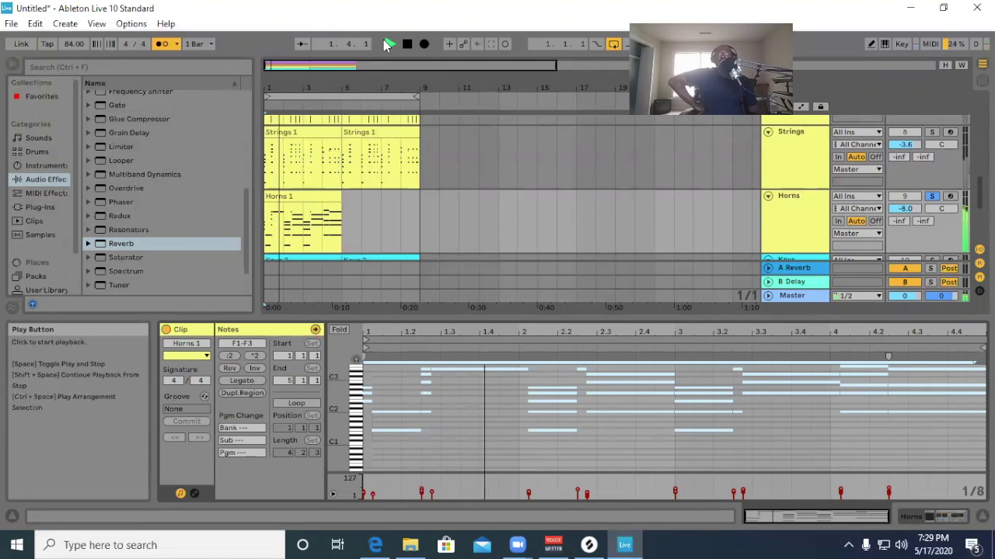
click(407, 45)
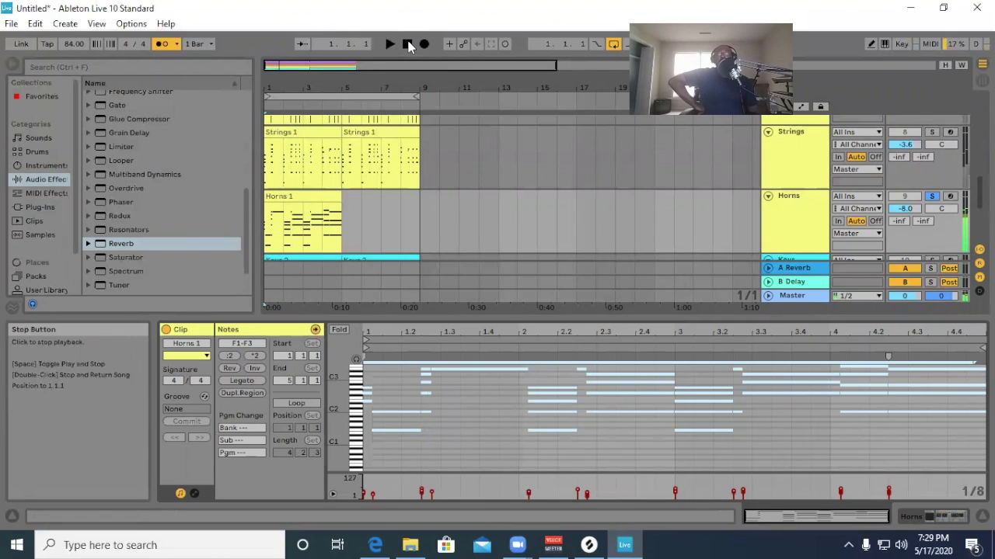
click(35, 23)
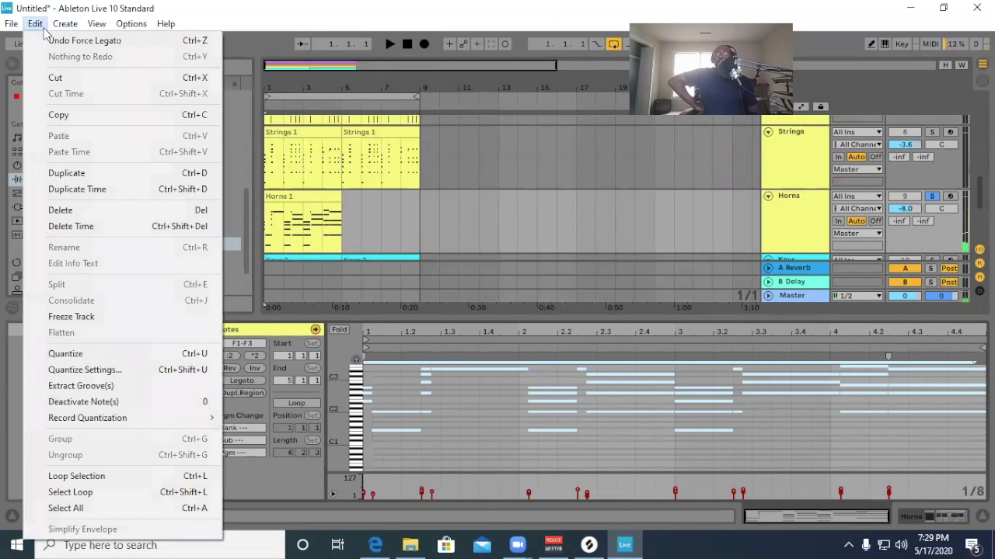
click(61, 42)
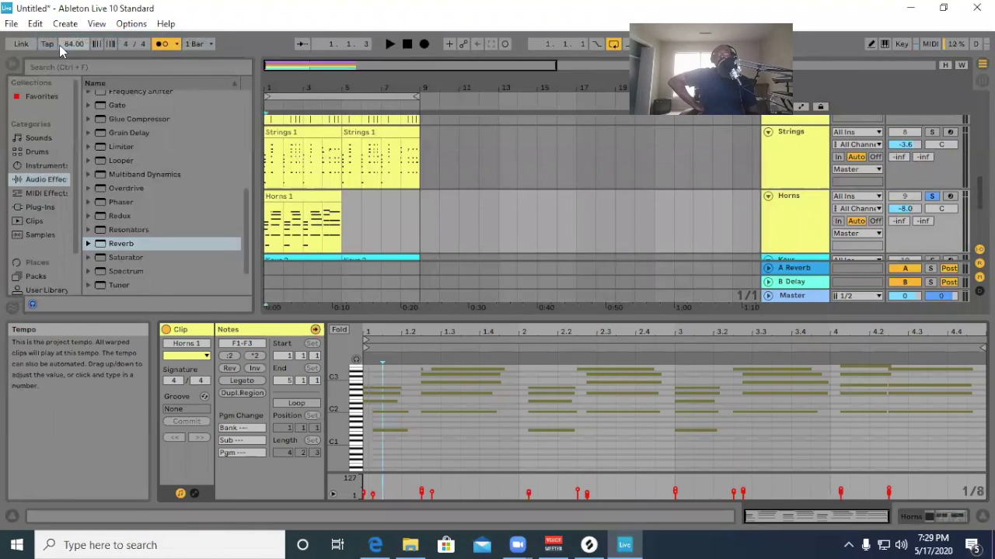
Delete the Horns 1 clip in bars 1 to 4 and collapse the clip detail area.
right_click(313, 199)
click(352, 239)
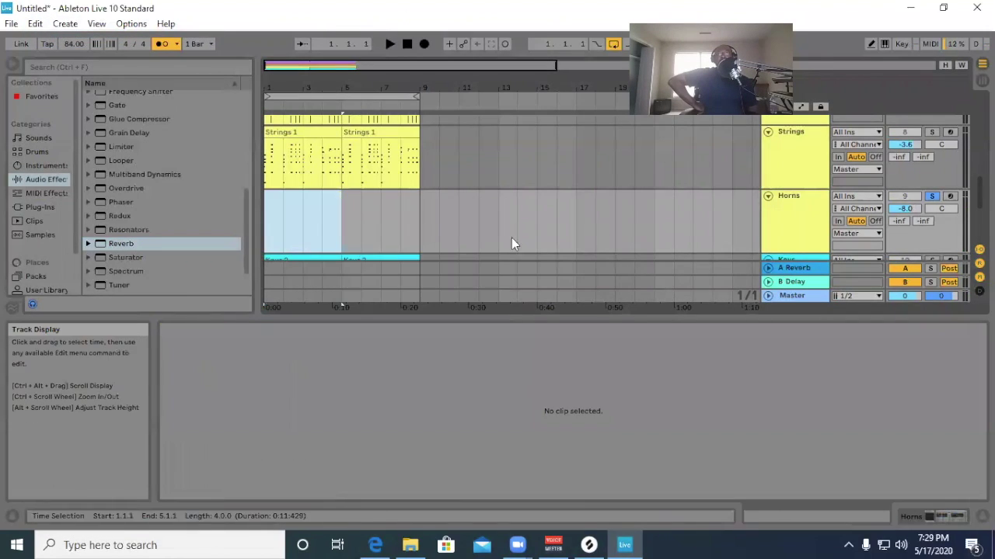
drag(746, 315, 743, 362)
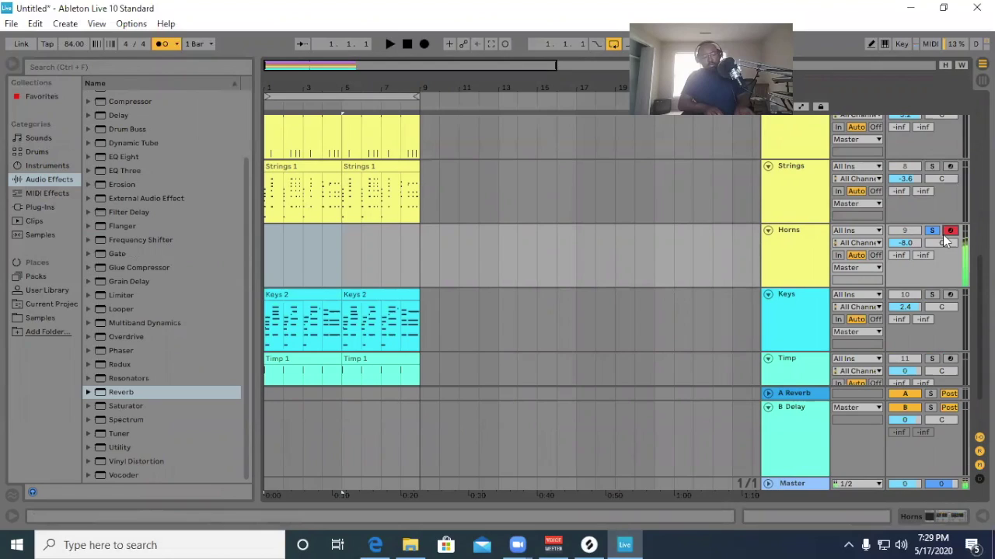
Record a new horn part on the armed Horns track and trim the clip to end at bar 5.
click(425, 44)
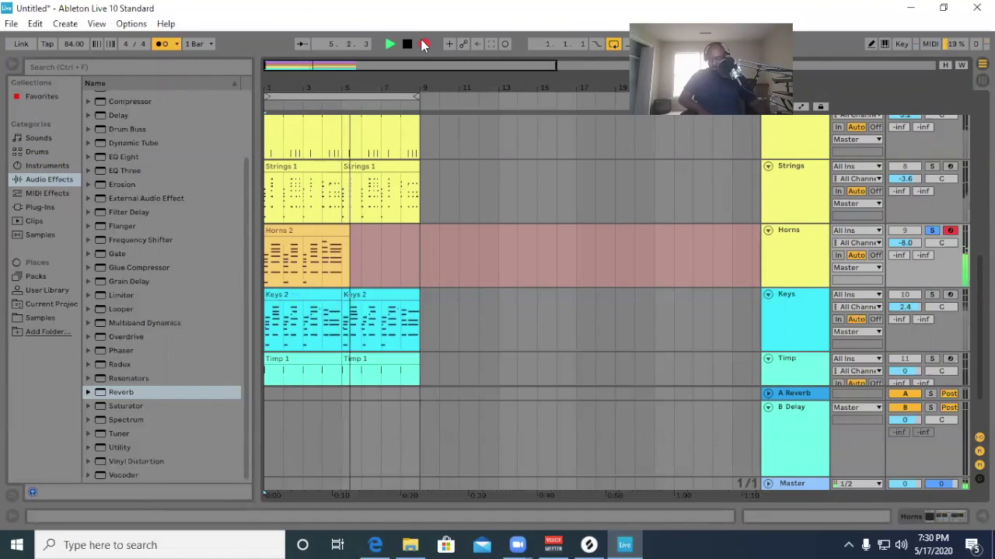
key(space)
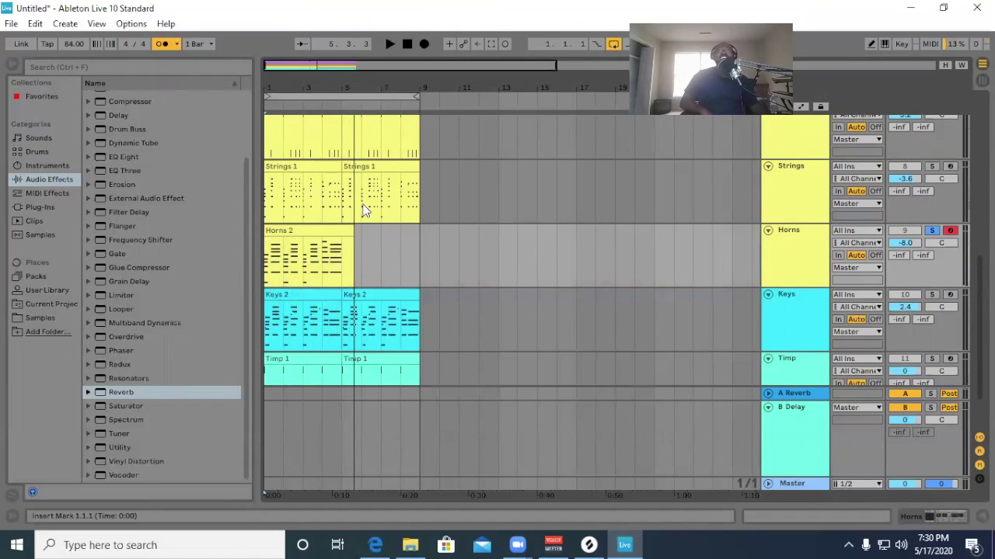
click(350, 233)
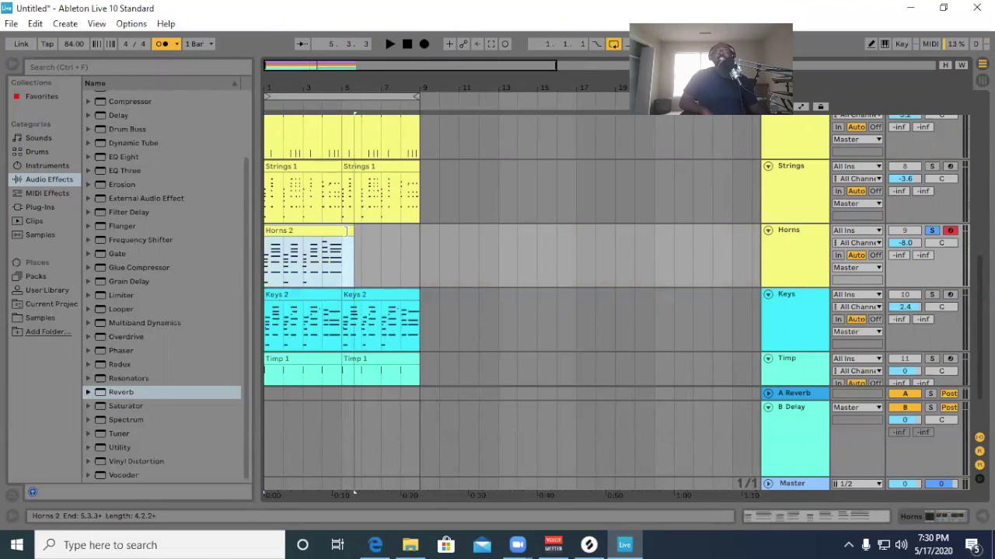
drag(346, 230, 342, 232)
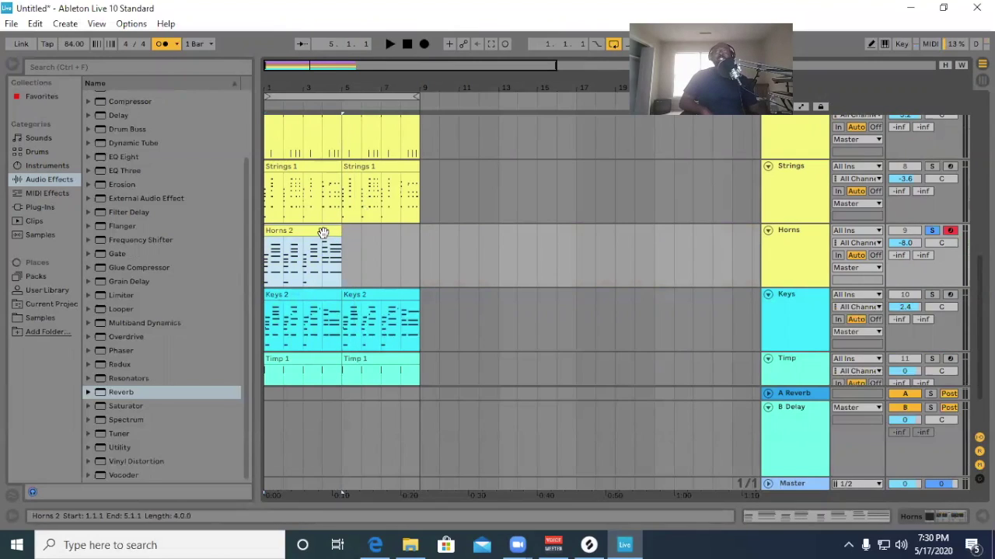
Open the Horns 2 clip in the MIDI note editor, quantize its notes and audition the result.
double_click(323, 233)
right_click(409, 415)
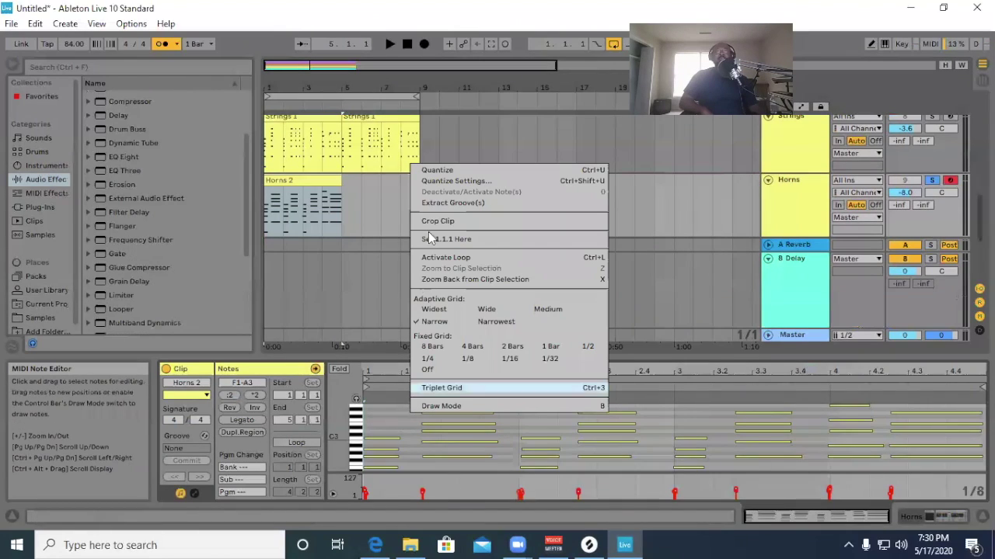
click(426, 170)
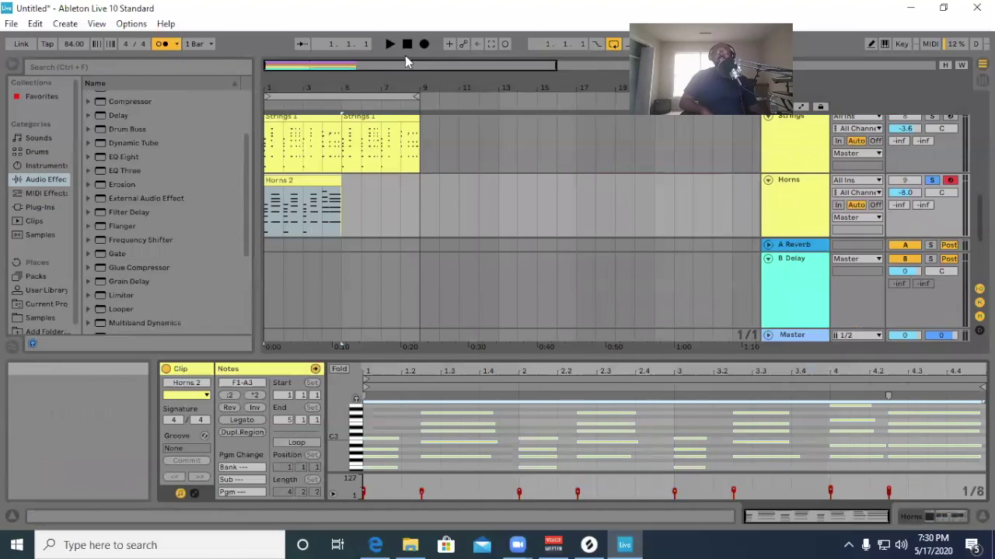
click(390, 44)
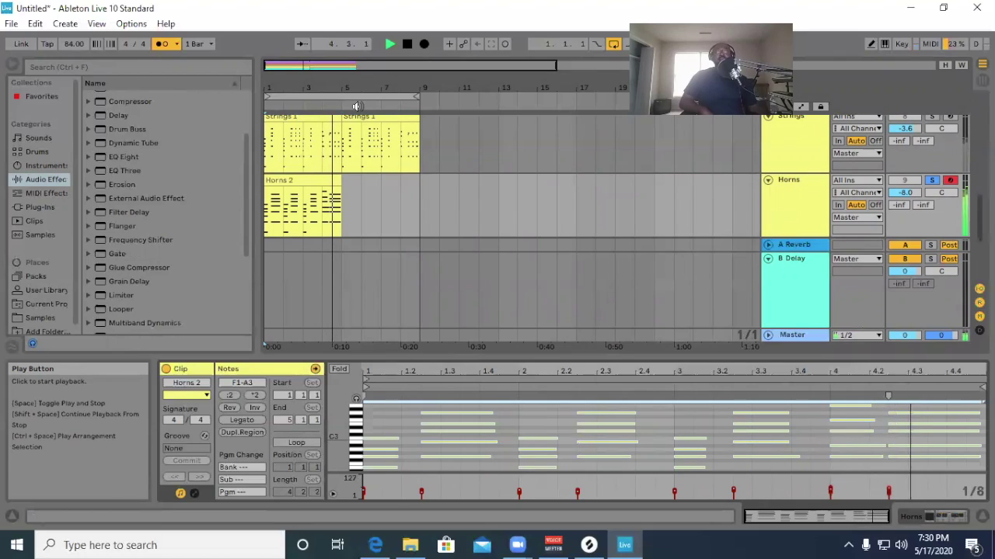
click(407, 44)
click(390, 44)
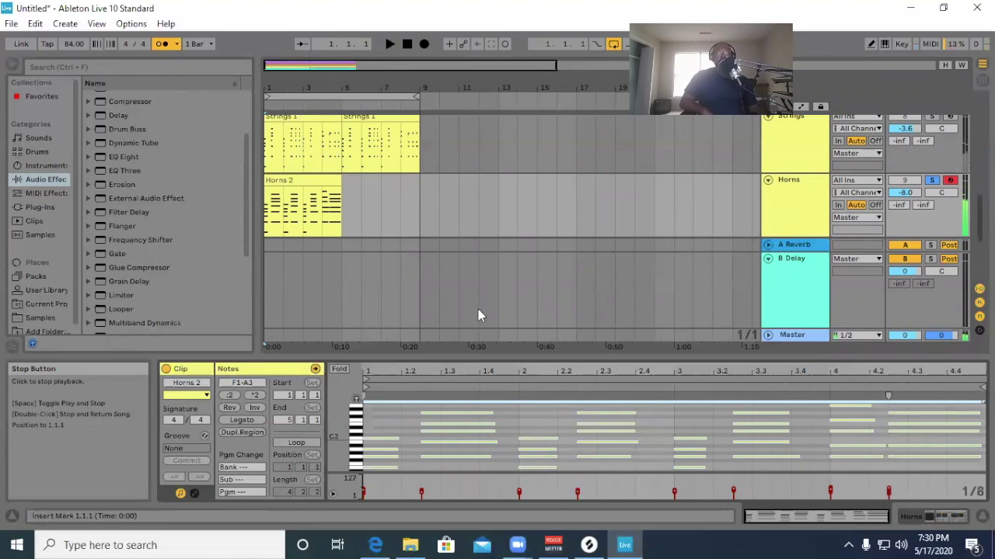
Slightly lengthen the chord notes starting at bar 2 in the Horns 2 clip and audition the part.
click(528, 422)
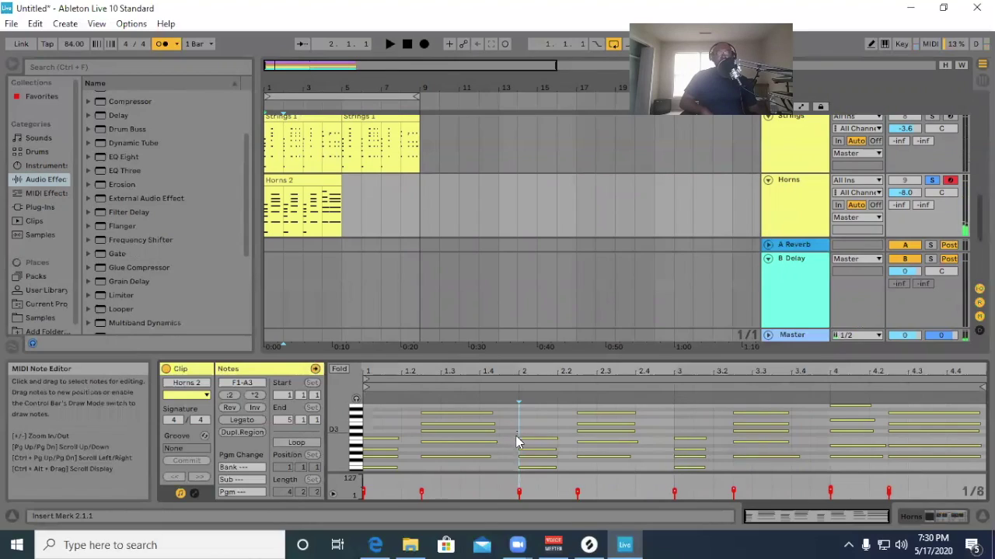
drag(518, 433, 536, 476)
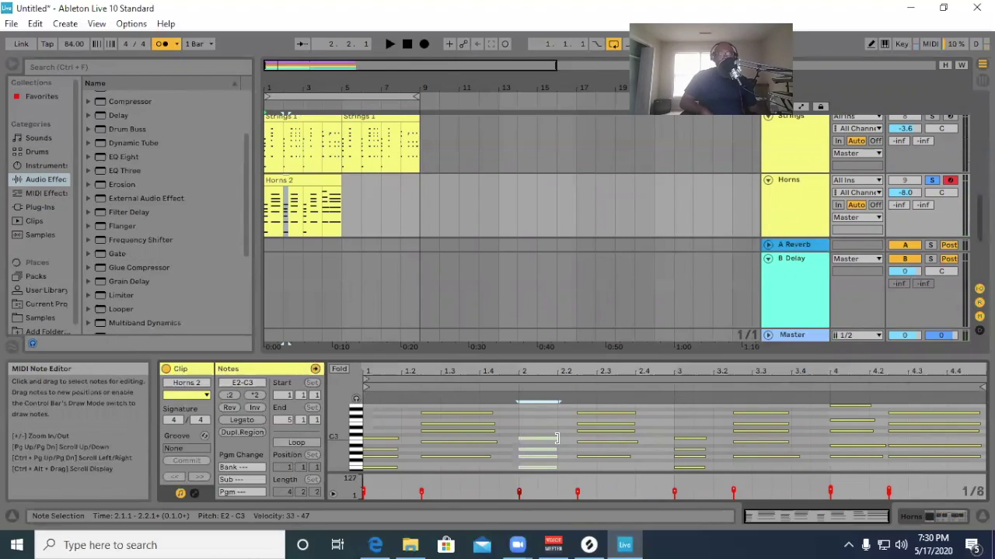
drag(557, 439, 560, 438)
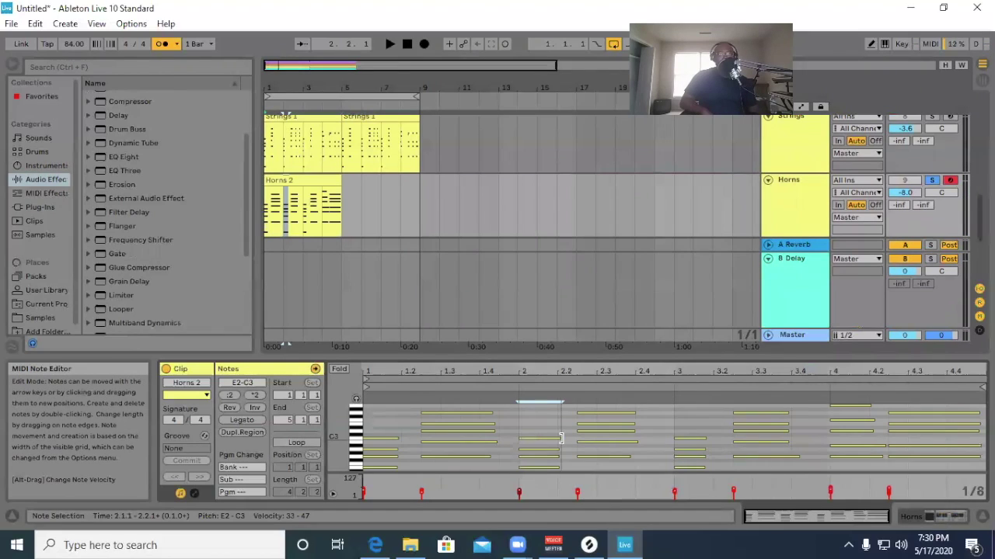
click(390, 45)
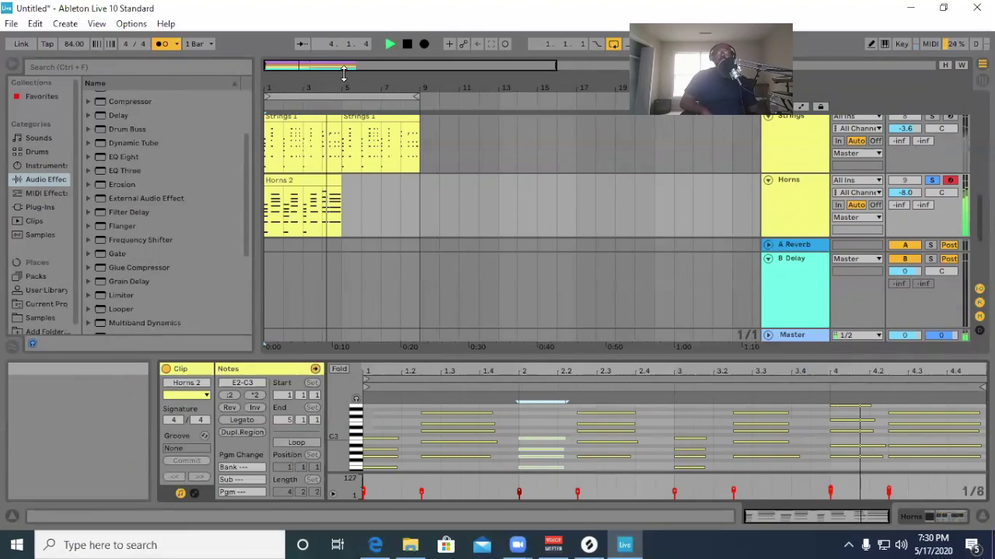
click(406, 45)
Duplicate the Horns 2 clip into bars 5 to 8 and unsolo the Horns track.
click(319, 183)
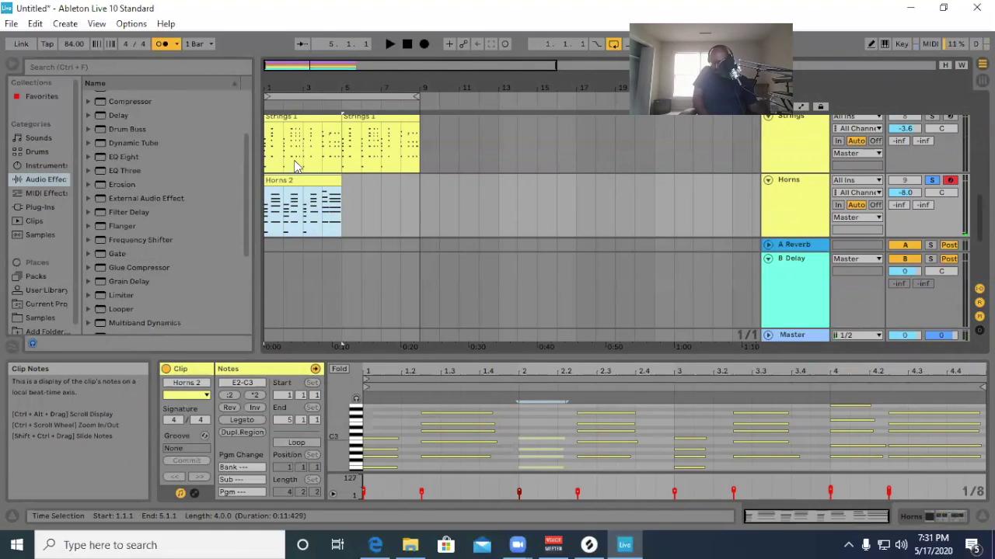
key(ctrl+d)
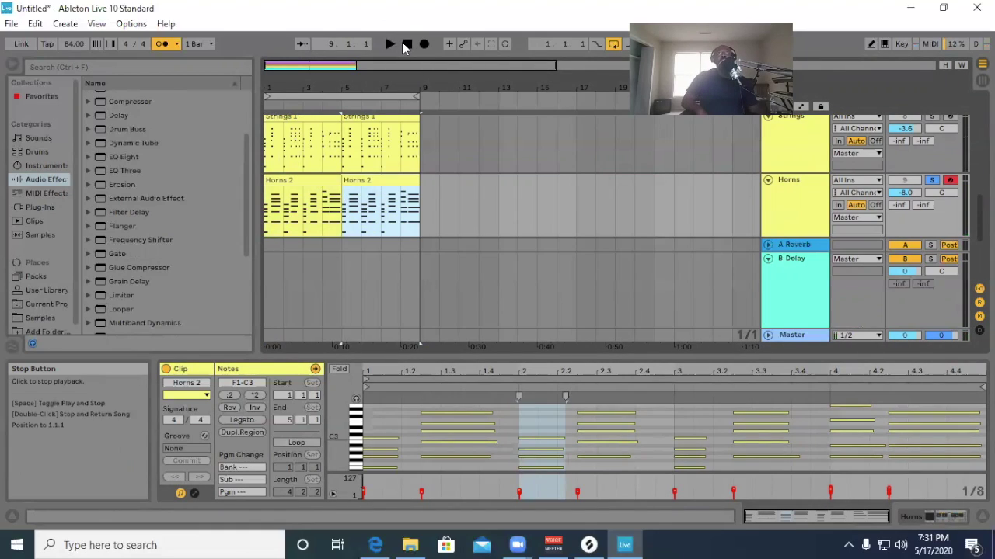
click(931, 180)
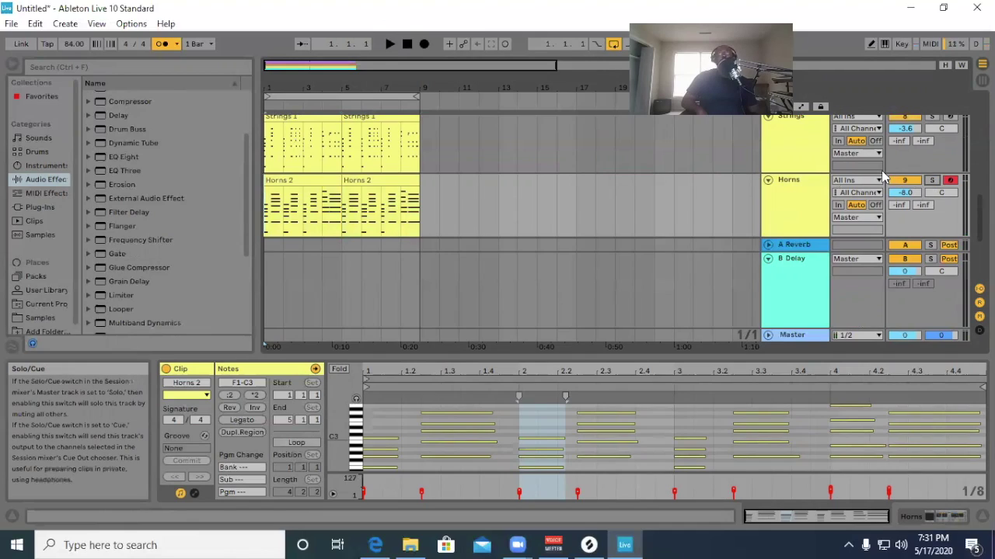
Play the full beat, collapse the clip detail area and lower the Horns track volume to -11.1 dB.
click(391, 44)
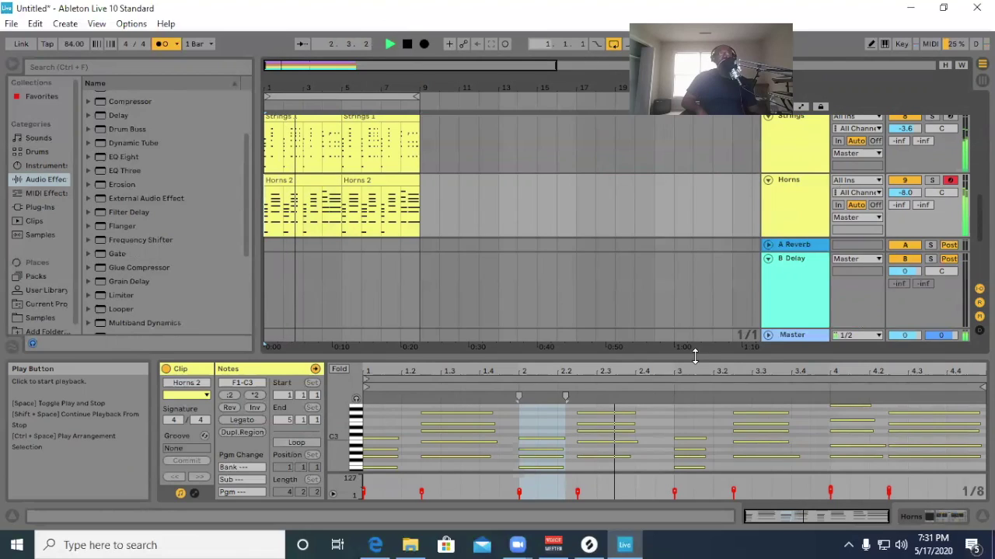
drag(695, 355, 703, 457)
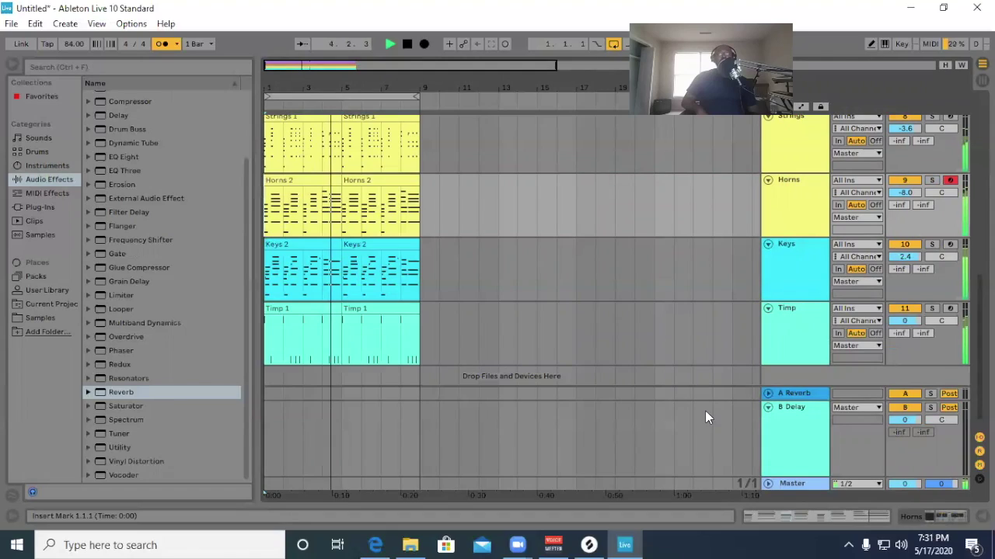
drag(914, 192, 914, 216)
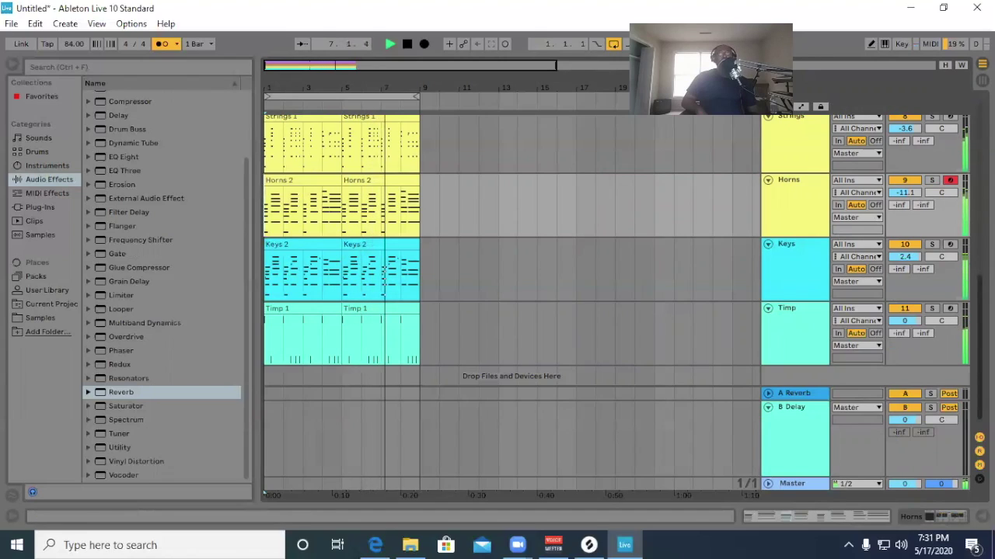
Set the volume of the audio recording on track 1 to 3.0 dB while the beat plays.
scroll(969, 249, up, 3)
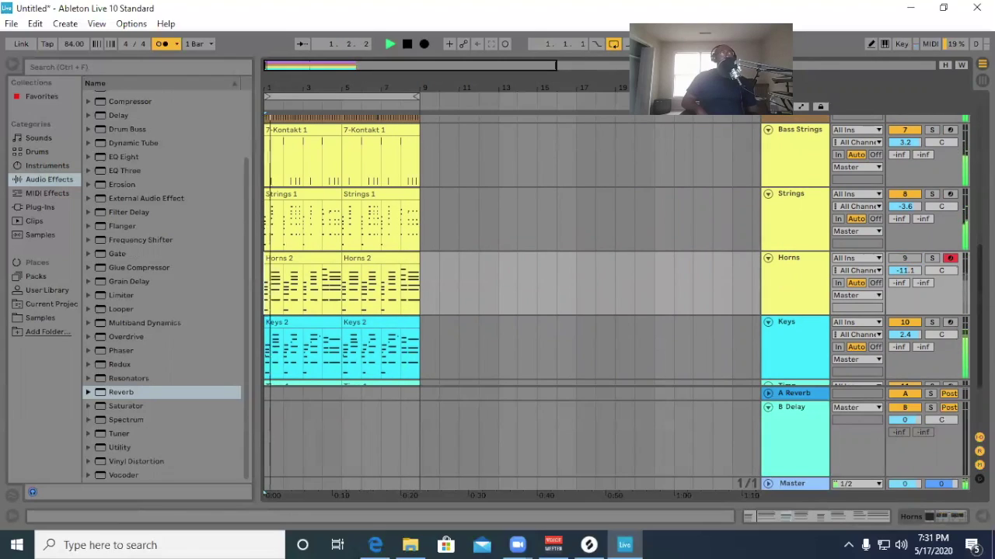
scroll(870, 179, up, 5)
drag(905, 134, 911, 123)
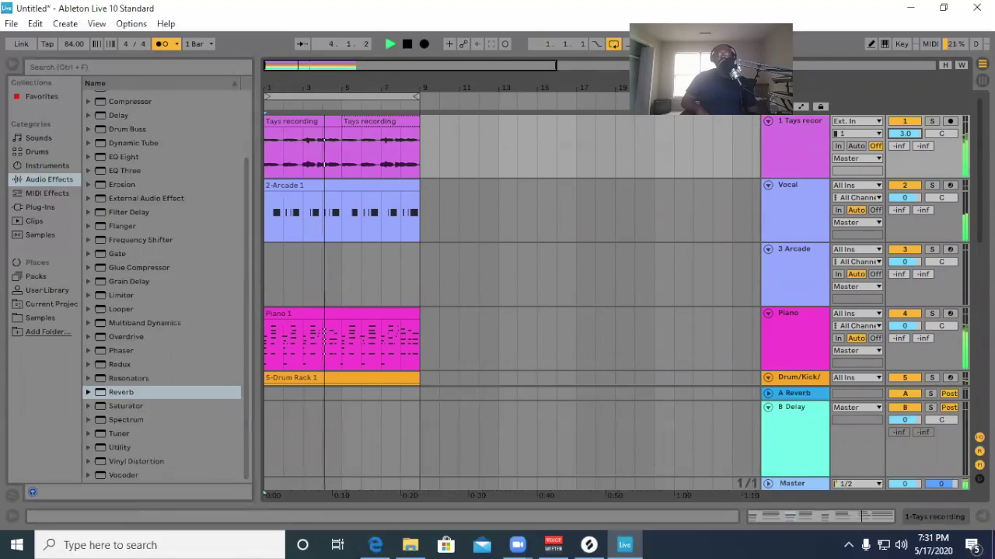
Add a Reverb to the audio recording on track 1 and set its Decay Time to 3.97 s.
click(120, 392)
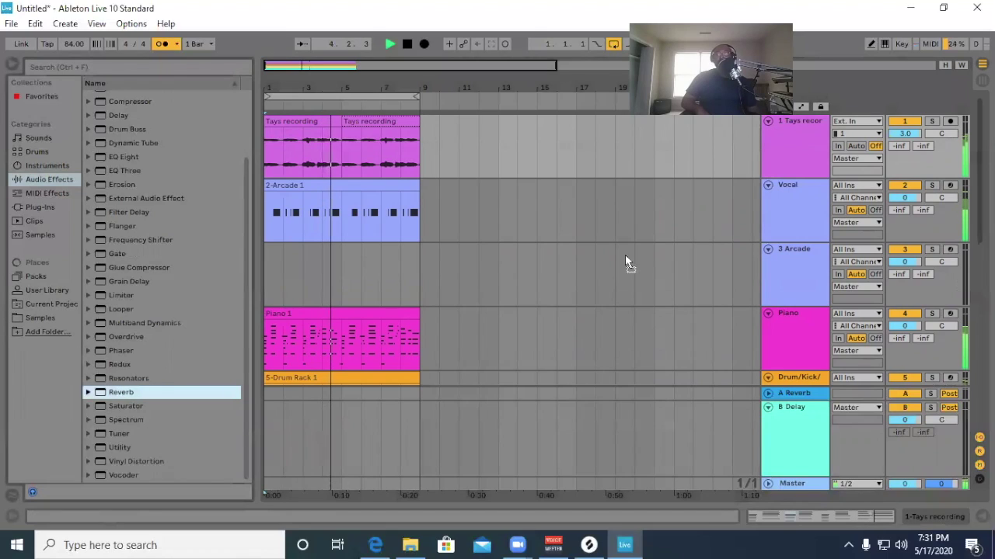
double_click(794, 160)
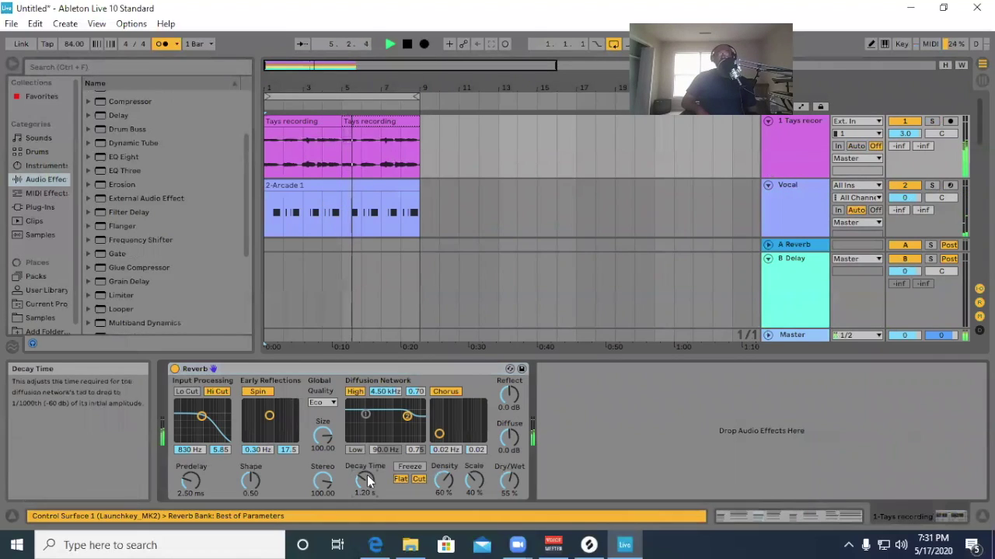
drag(361, 495, 367, 483)
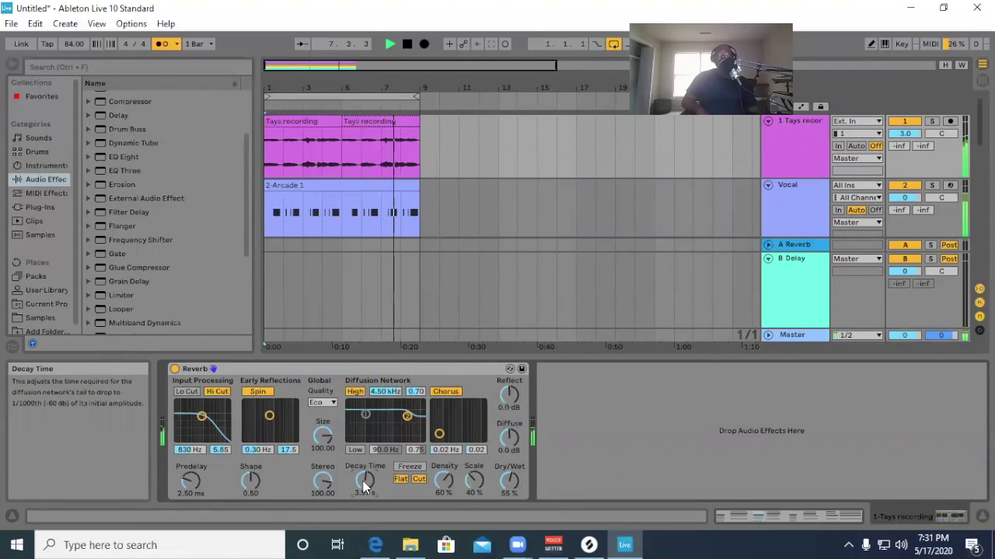
Add a Utility after the Reverb on track 1 and raise its Gain to 4.00 dB.
drag(247, 235, 246, 323)
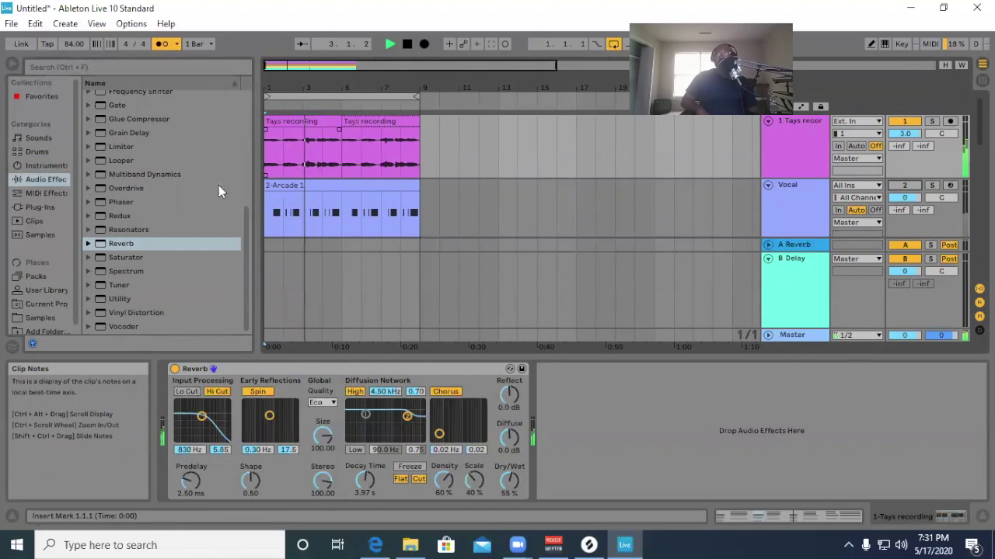
drag(117, 298, 628, 415)
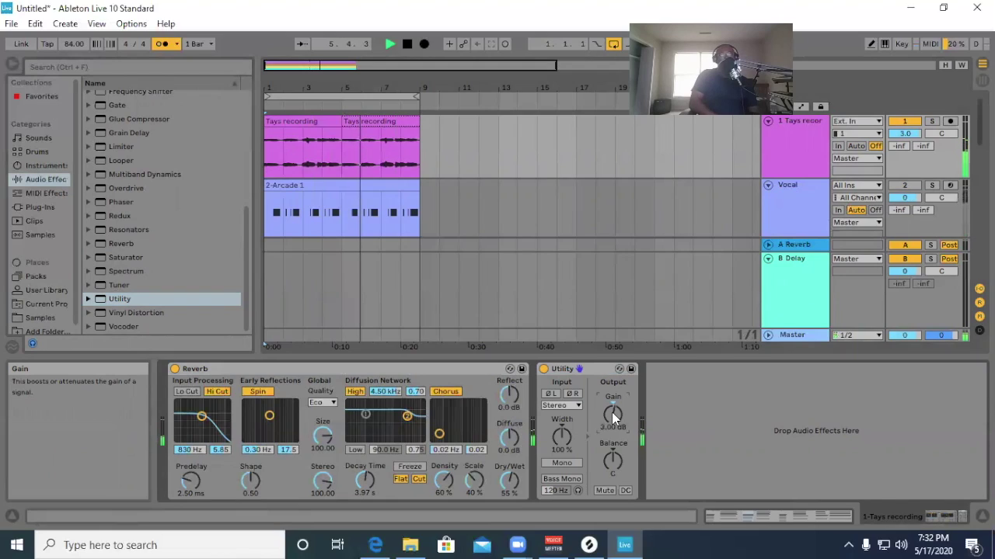
Reactivate the Vocal track and compare the playing mix with track 1 muted and unmuted.
click(902, 188)
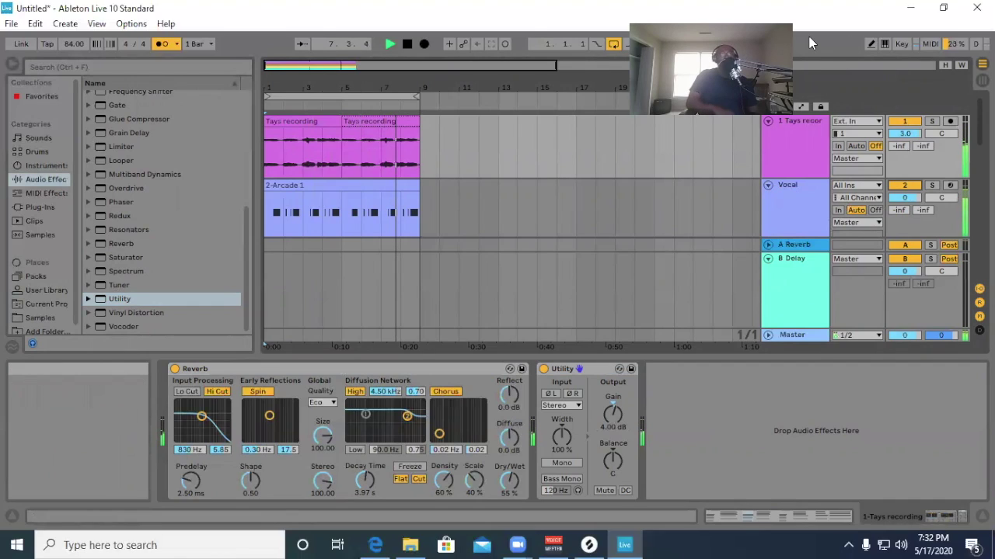
drag(903, 127, 901, 126)
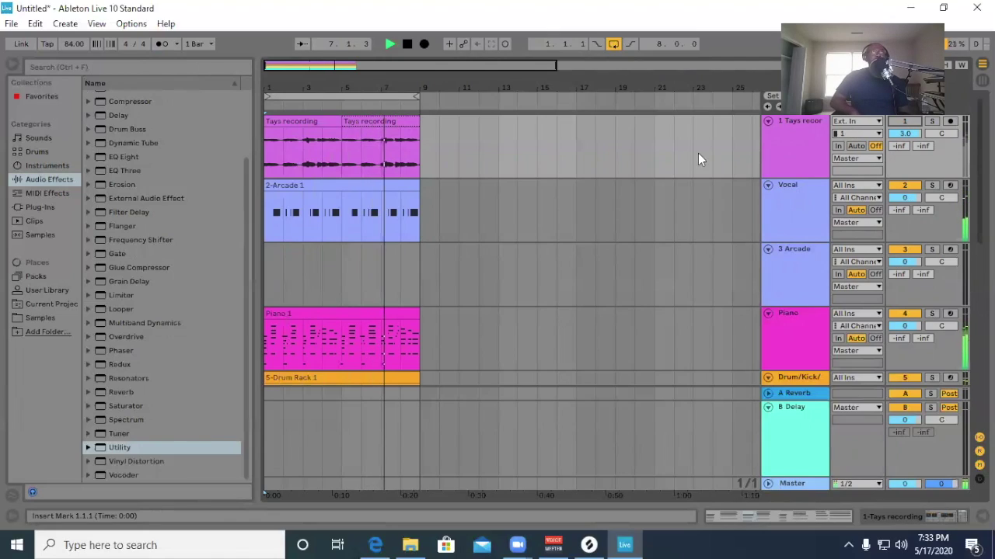
click(902, 121)
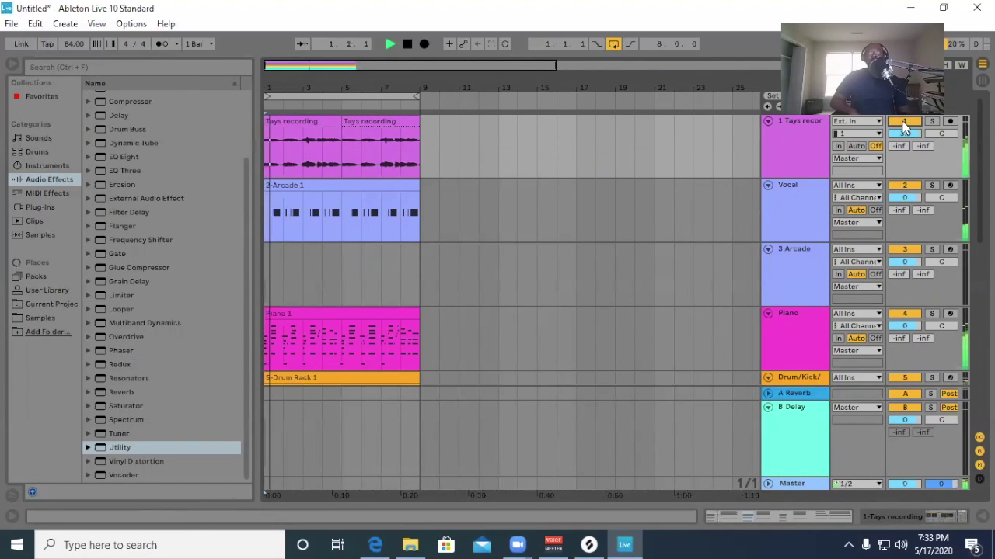